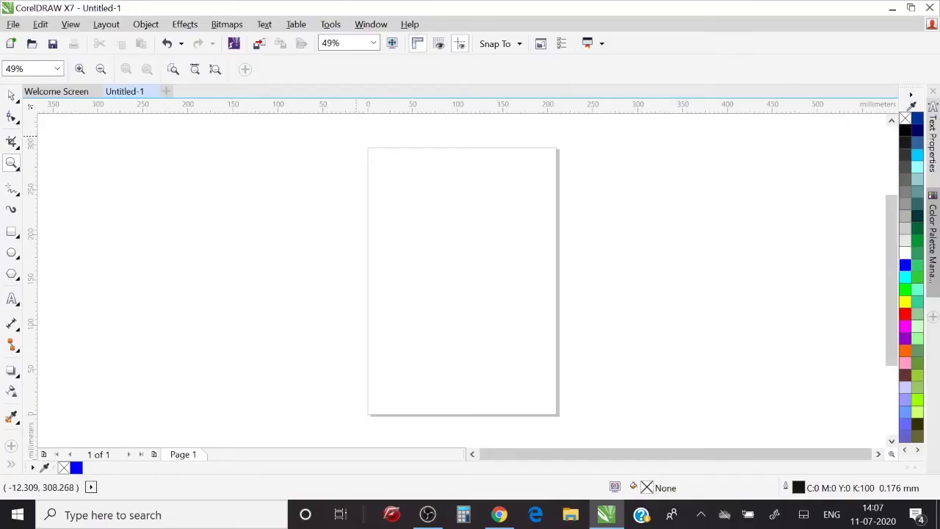
Step: Zoom in and draw a small circle near the page's upper left, then convert it to an arc
drag(357, 137, 573, 345)
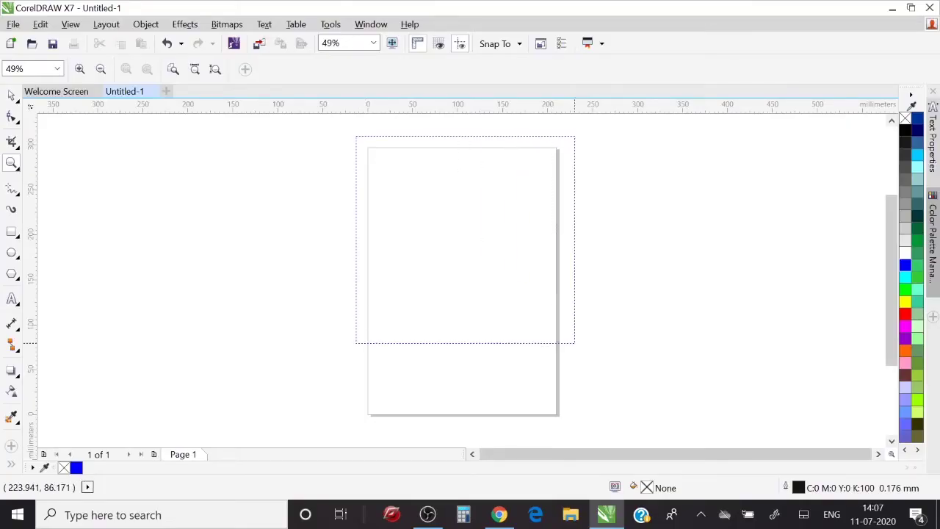
mouse_move(243, 125)
mouse_down()
mouse_move(700, 332)
mouse_move(707, 358)
mouse_up()
click(11, 95)
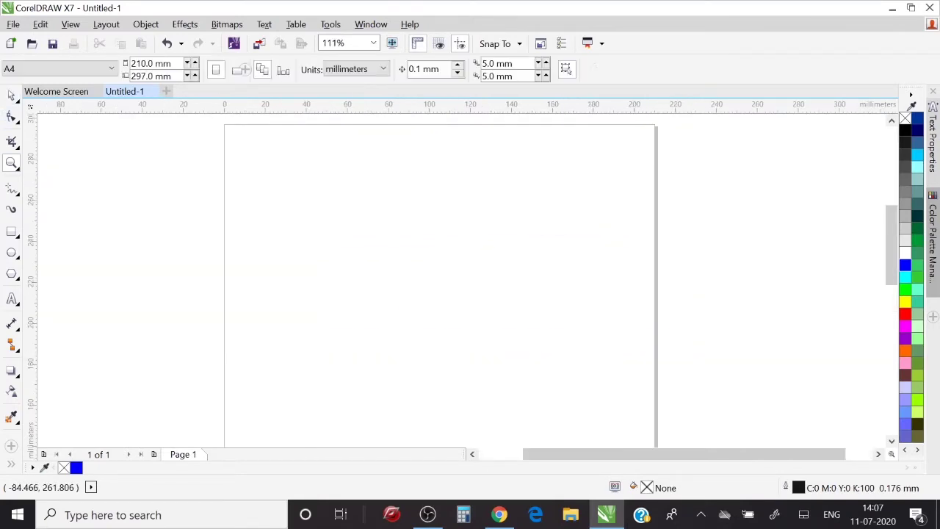
click(11, 252)
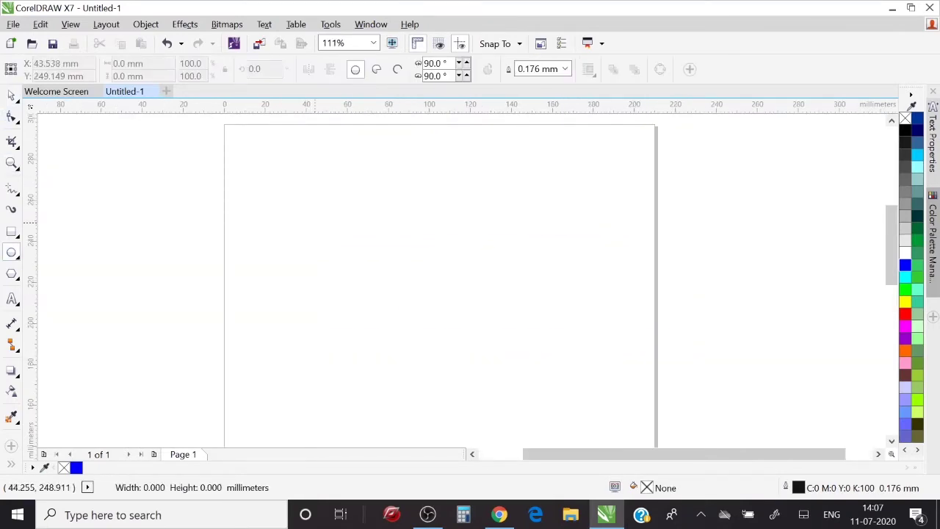
drag(298, 198, 335, 252)
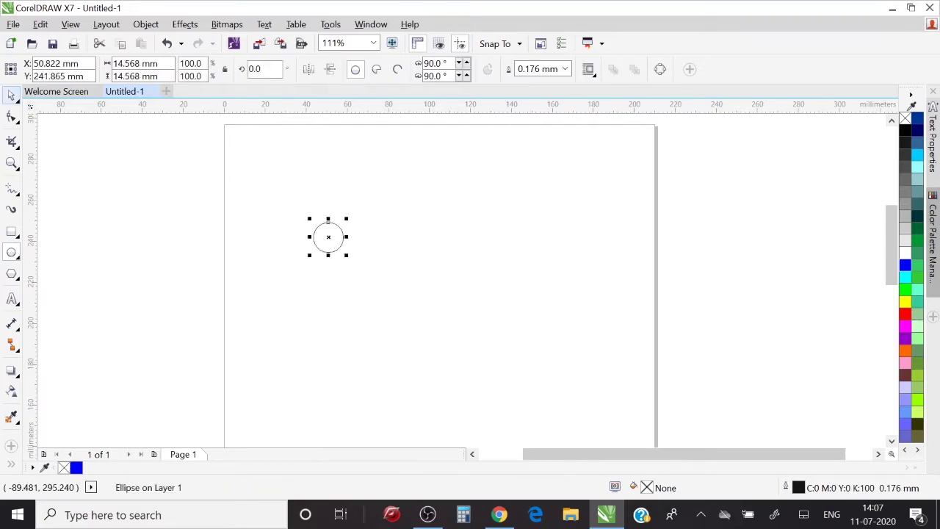
click(397, 69)
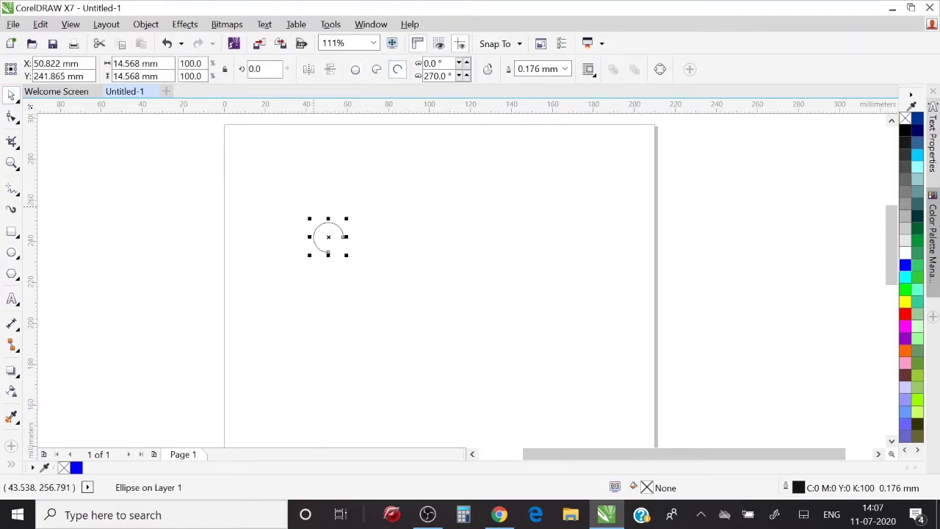
Step: Add a vertical guideline through the arc's centre and trim the arc to a half-circle from 90° to 270°
key(z)
drag(290, 191, 380, 285)
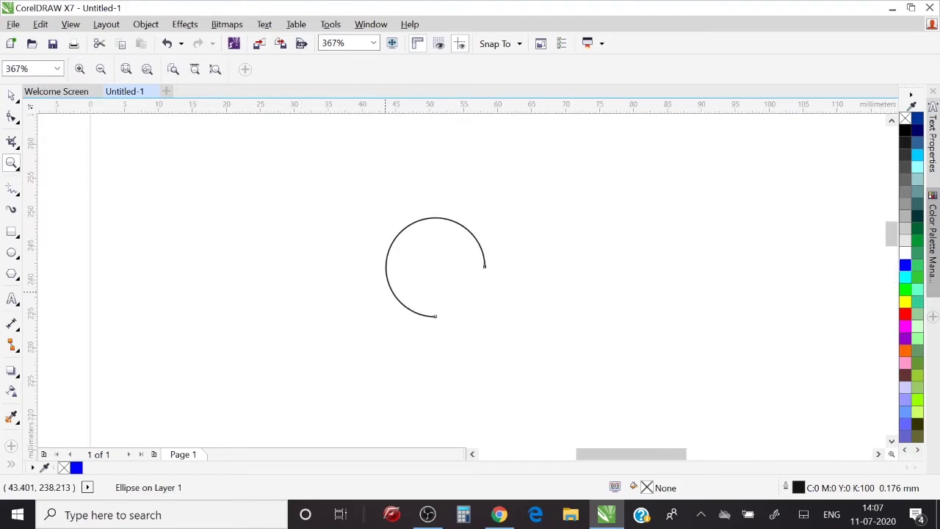
drag(597, 364, 670, 408)
click(11, 95)
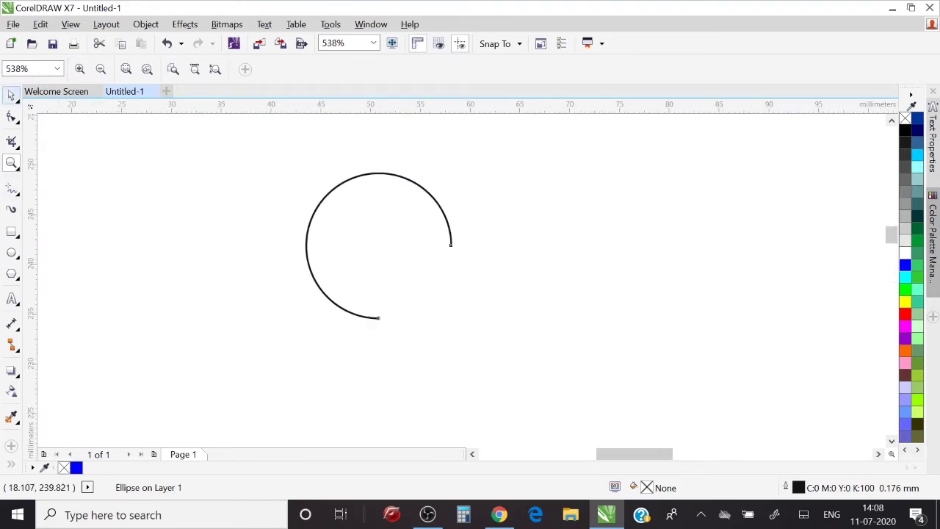
drag(29, 220, 378, 224)
click(367, 173)
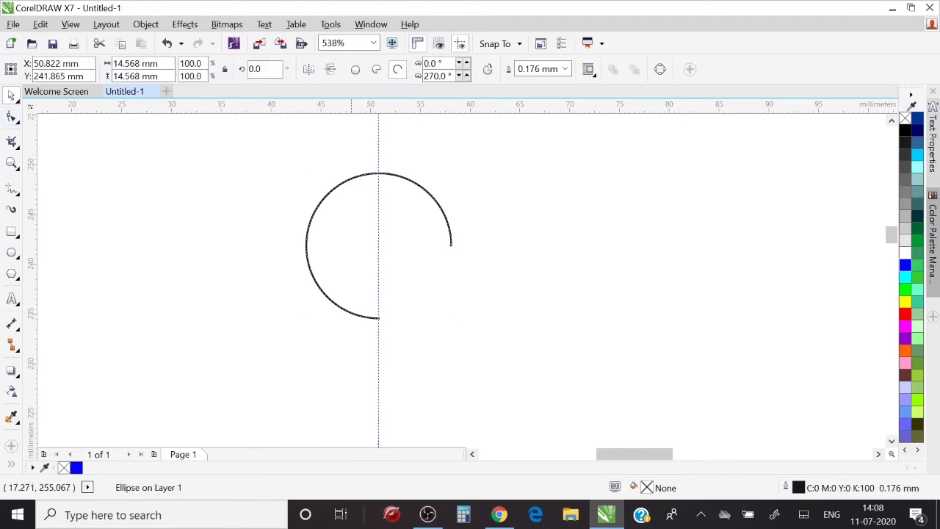
click(11, 117)
drag(451, 244, 379, 173)
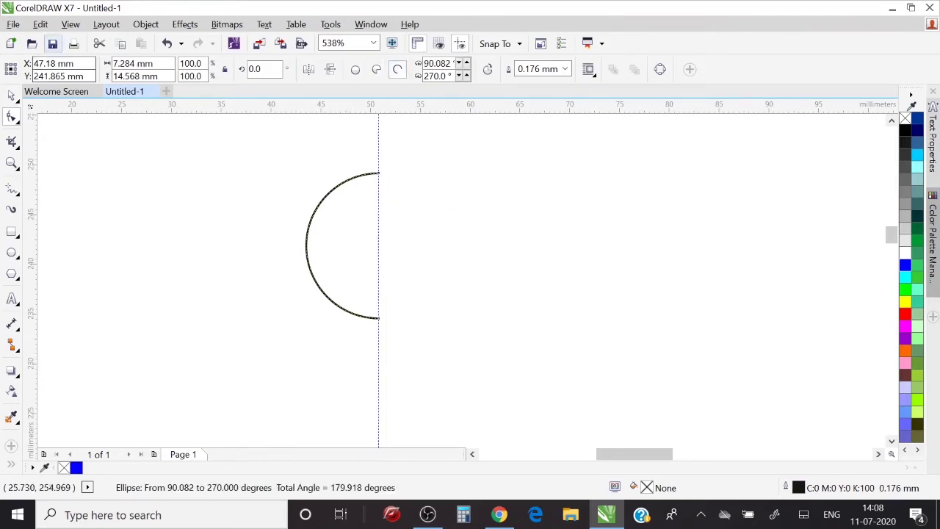
Step: Turn on Alignment Guides and toggle Dynamic Guides from the View menu
click(40, 25)
click(40, 24)
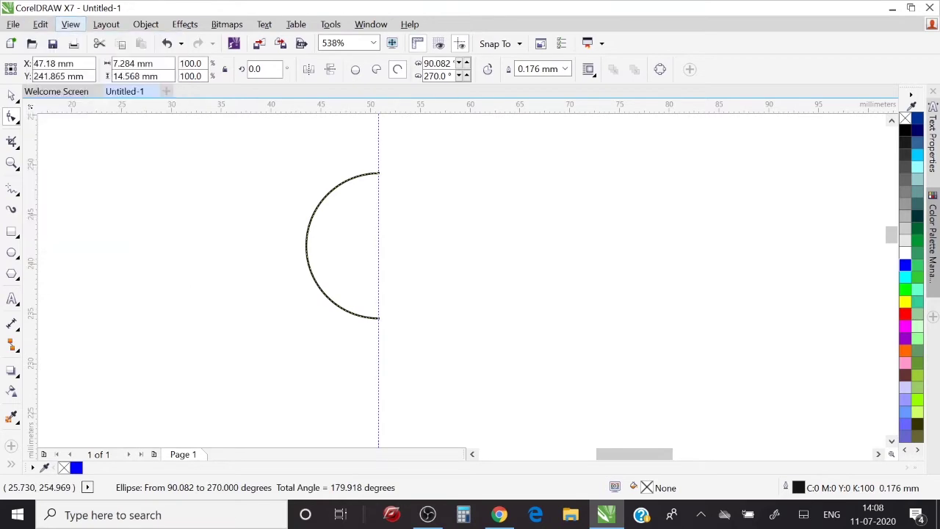
click(71, 24)
click(112, 326)
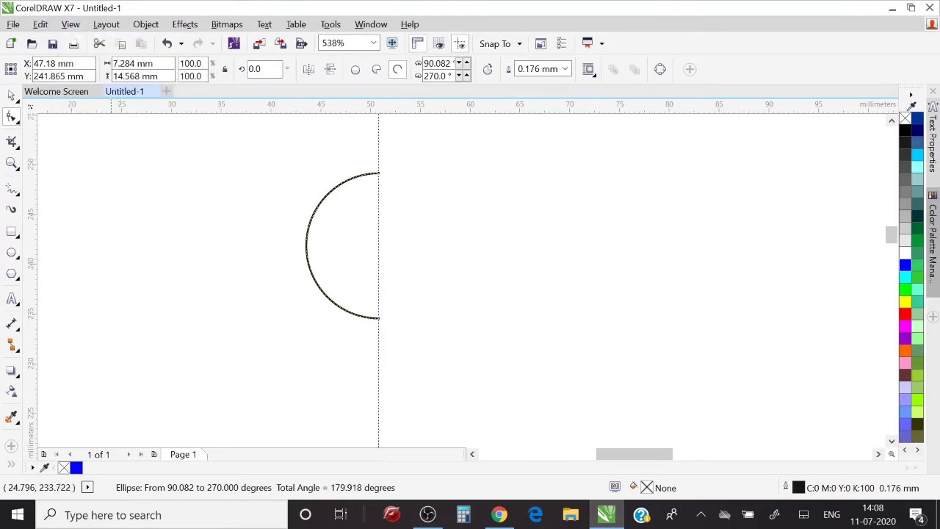
click(71, 25)
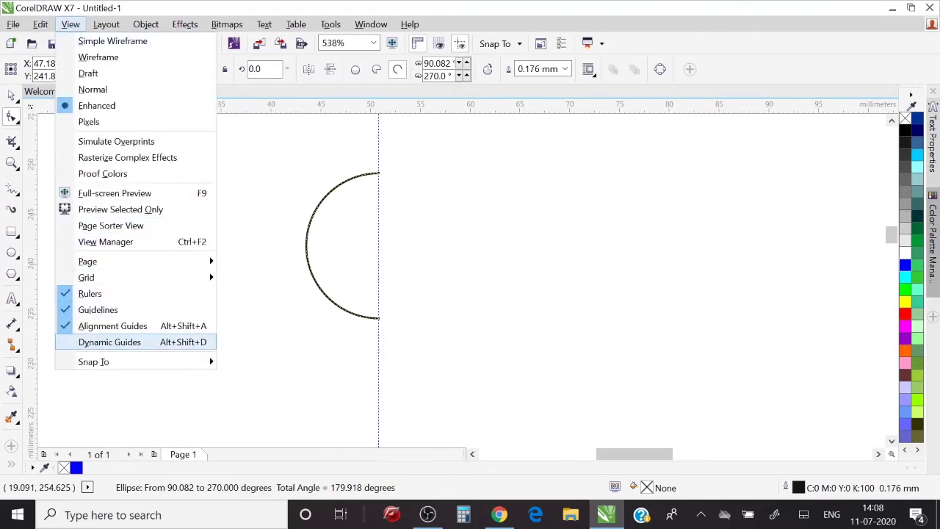
click(109, 342)
Step: Place a mirrored copy of the half-circle directly below the original on the guideline
click(11, 95)
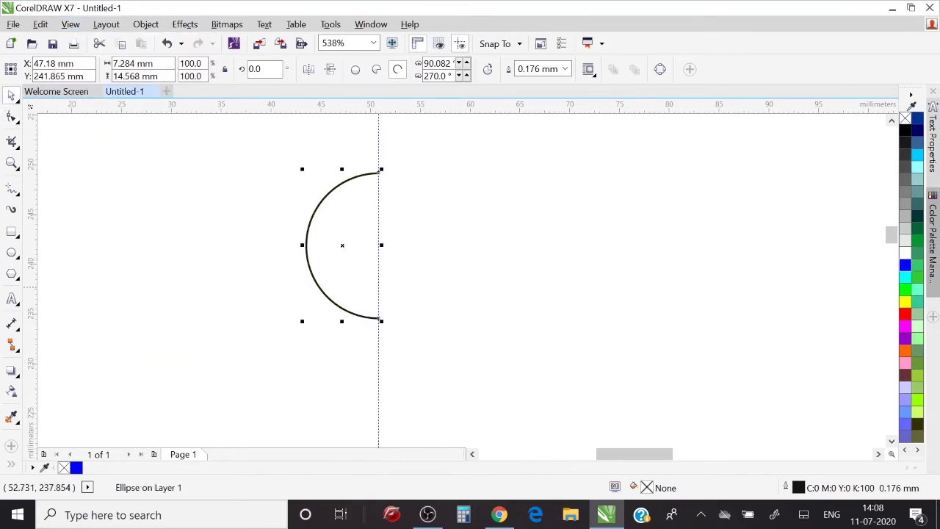
click(402, 285)
click(367, 174)
drag(342, 172, 342, 441)
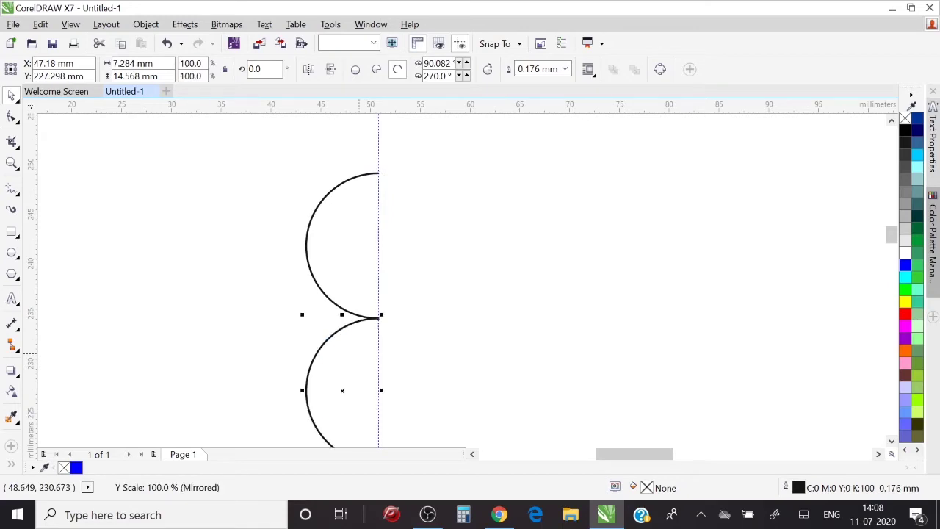
key(z)
scroll(437, 301, down, 2)
scroll(436, 301, down, 3)
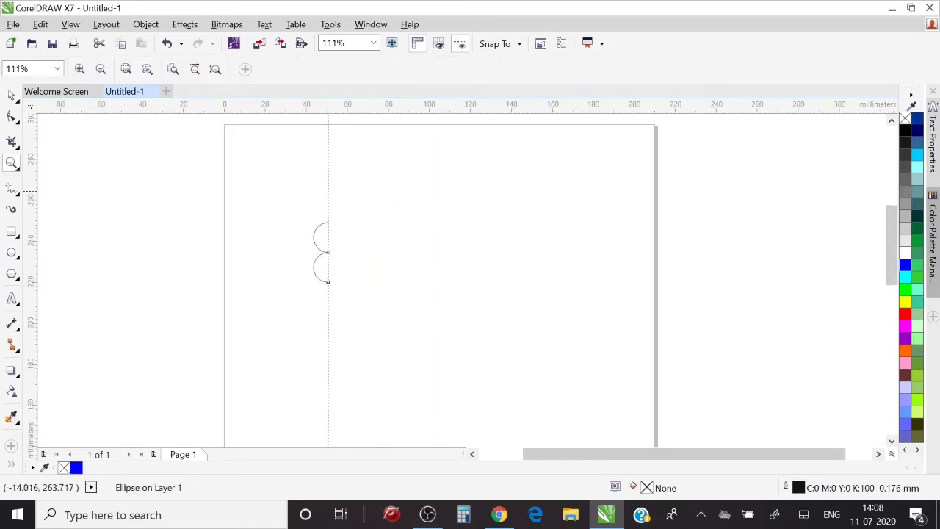
drag(200, 193, 504, 385)
Step: Copy two, then three half-circles further down to stack seven arcs in a coil
key(space)
mouse_move(355, 141)
mouse_down()
mouse_move(381, 164)
mouse_move(427, 280)
mouse_up()
drag(401, 155, 401, 356)
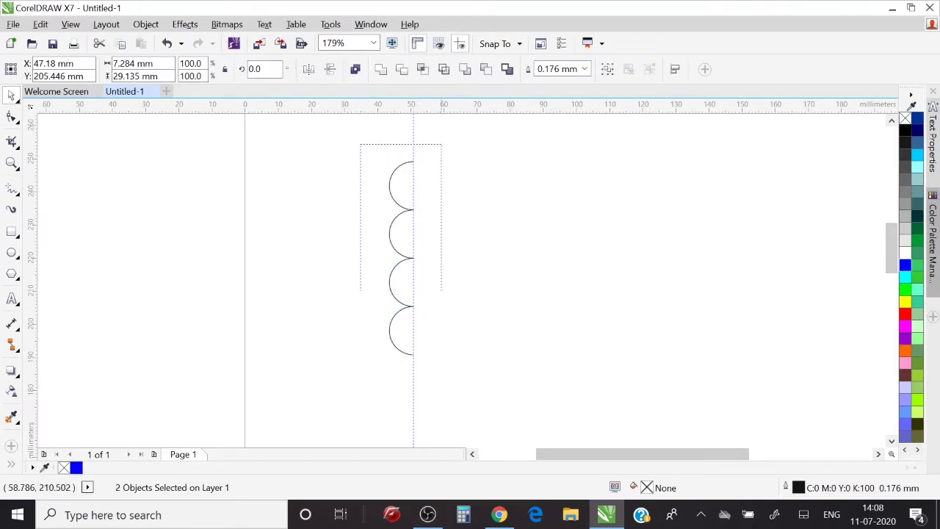
drag(382, 186, 448, 309)
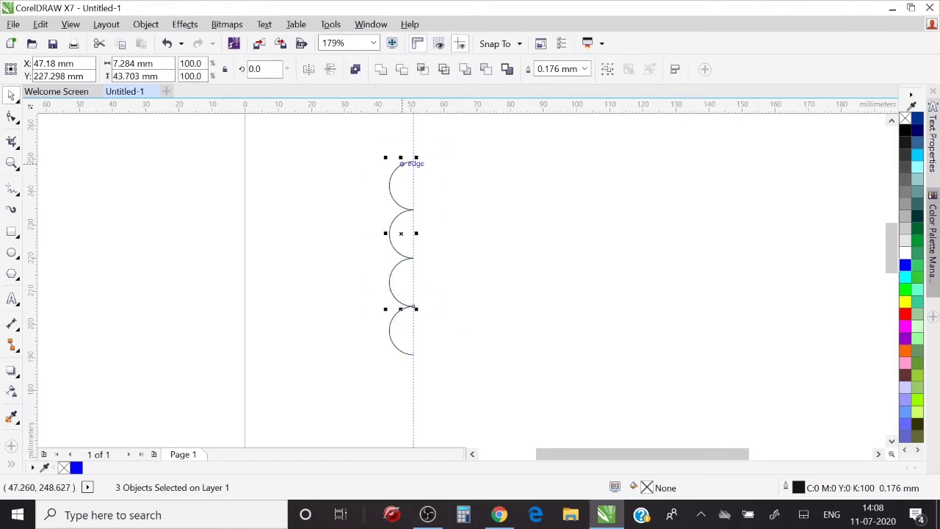
mouse_move(402, 163)
mouse_down()
mouse_move(402, 365)
mouse_move(420, 360)
mouse_up()
key(Escape)
key(z)
key(F3)
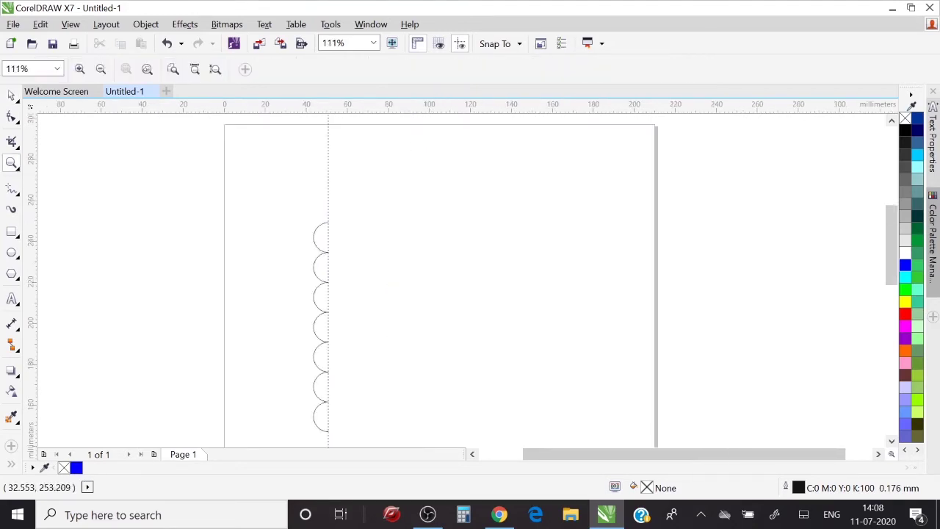
Step: Select the top two half-circles together and weld them into one curve
drag(280, 205, 376, 316)
drag(353, 153, 588, 335)
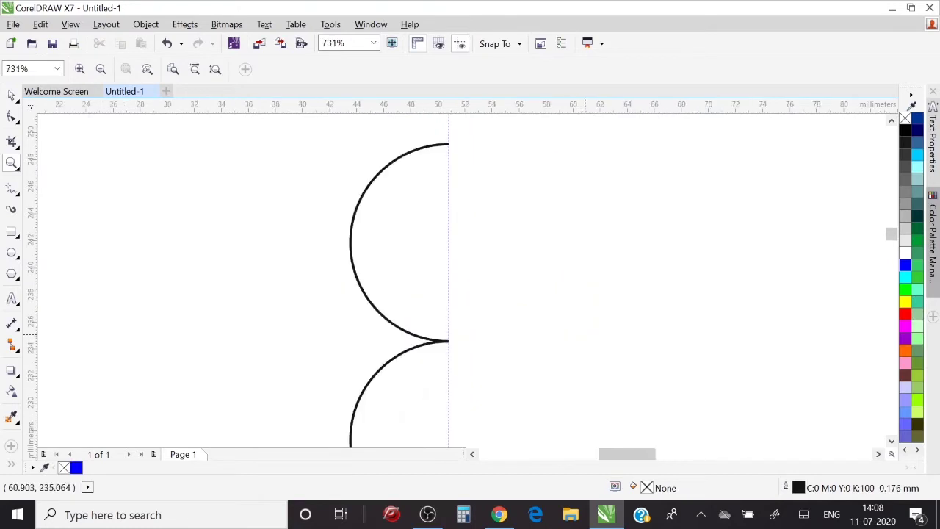
click(11, 96)
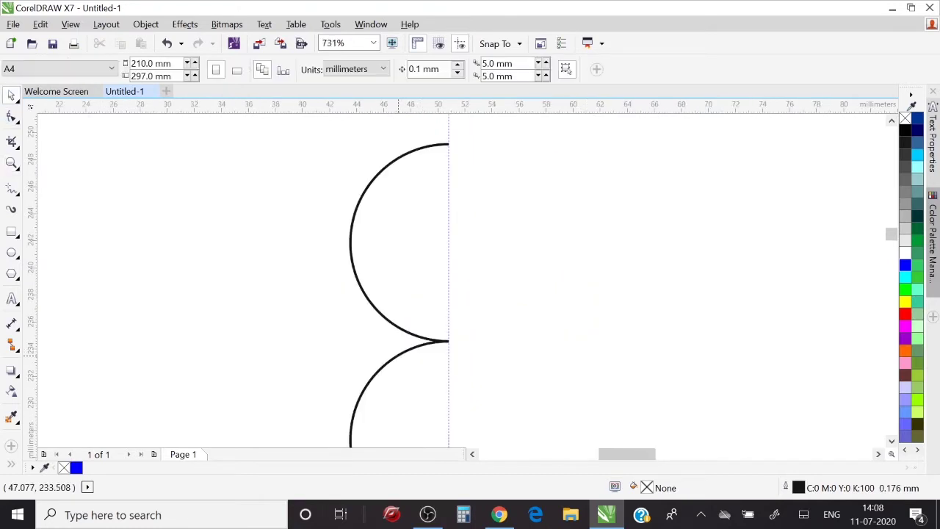
click(398, 354)
key(Escape)
click(360, 285)
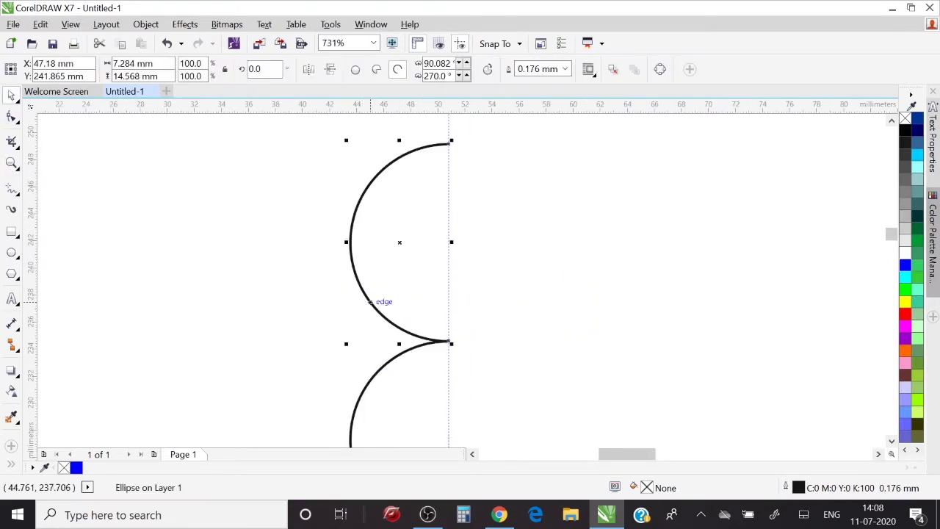
key(Escape)
key(z)
drag(492, 297, 414, 374)
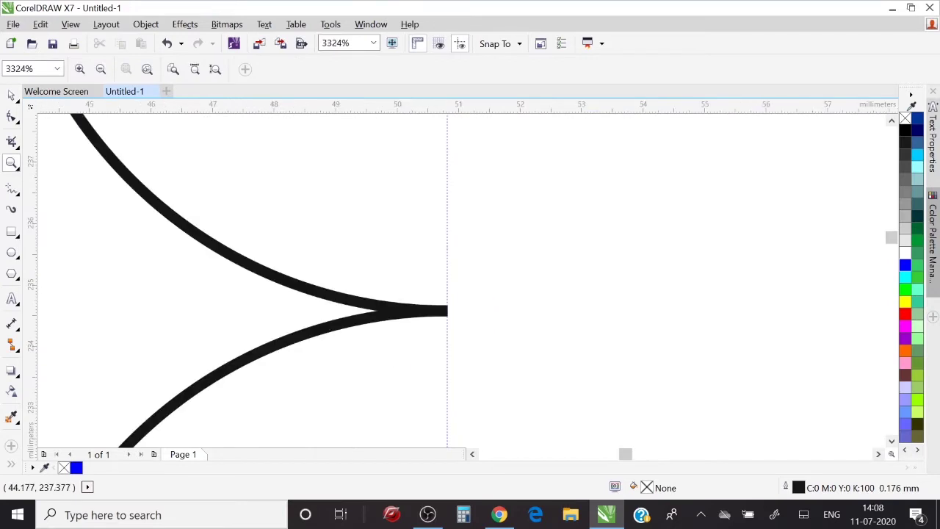
click(11, 95)
click(113, 160)
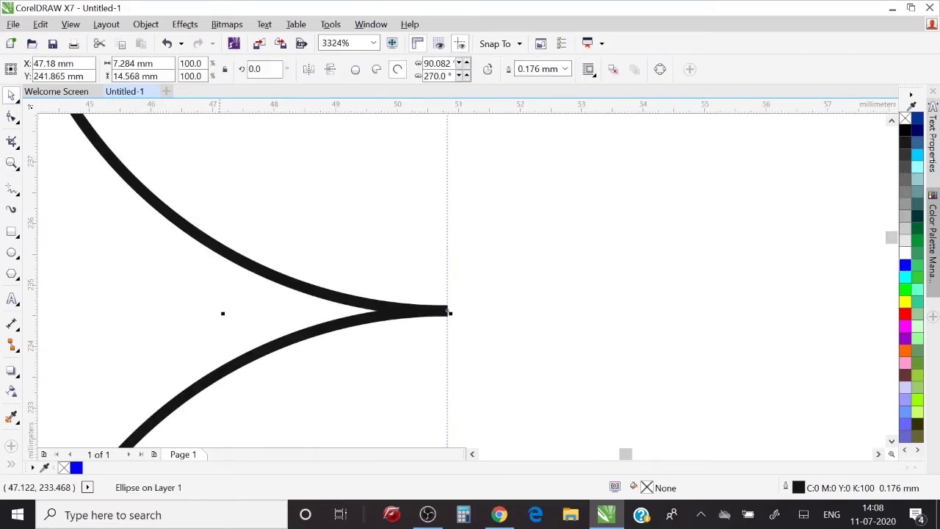
shift+click(449, 312)
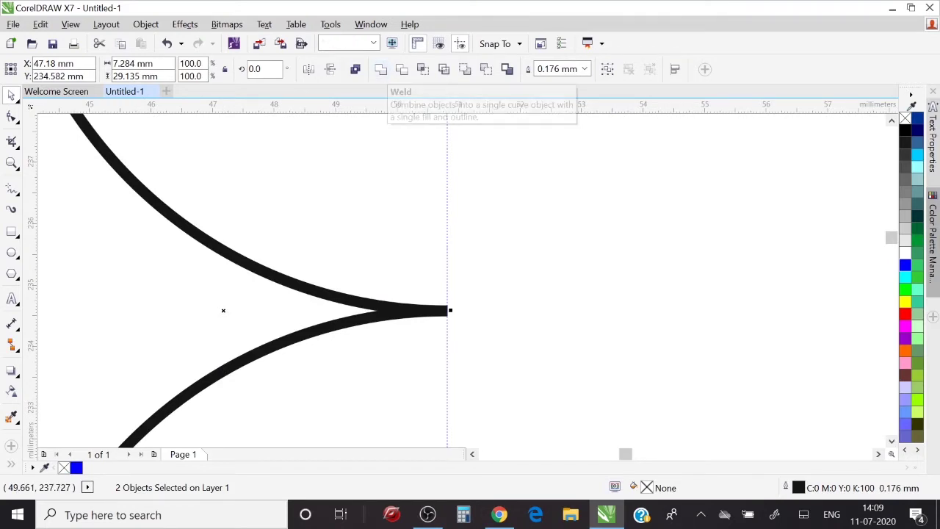
click(380, 70)
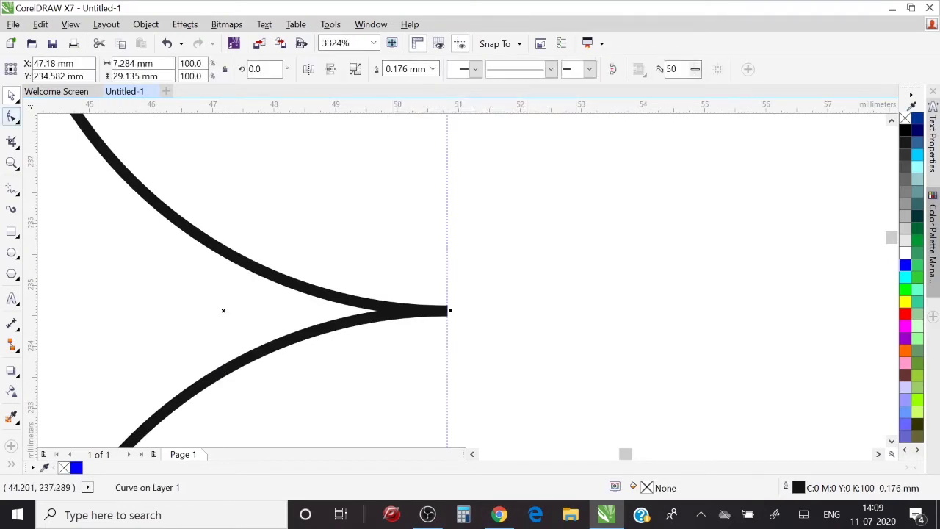
Step: Nudge the shared cusp node into line with the guideline
click(11, 116)
click(447, 311)
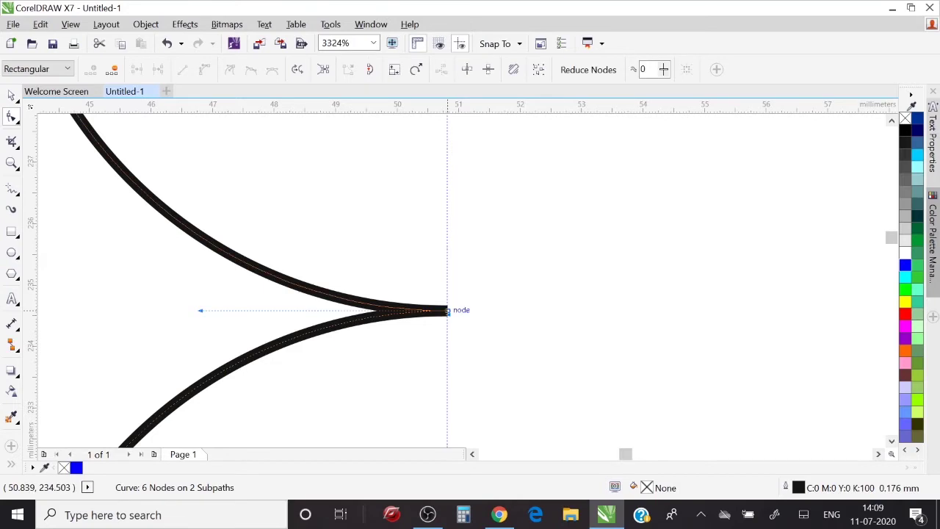
drag(447, 312, 448, 310)
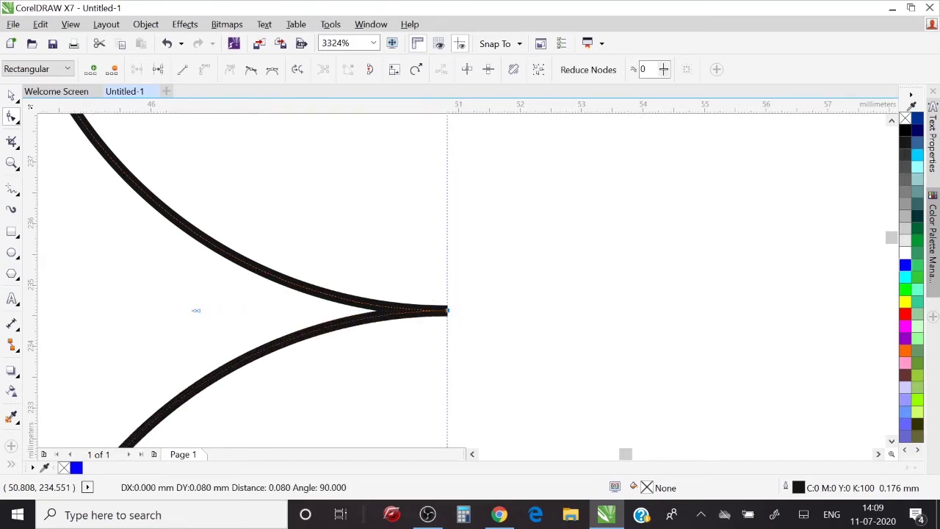
key(space)
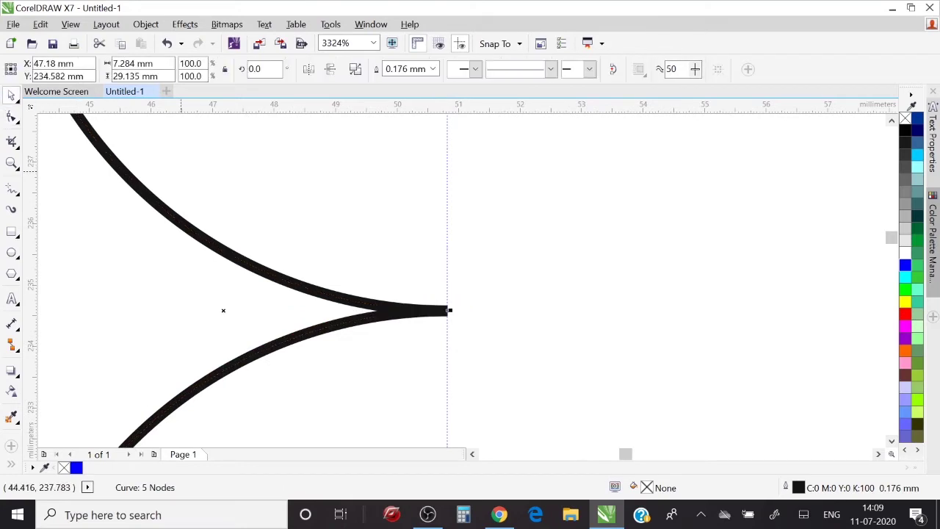
key(Escape)
key(z)
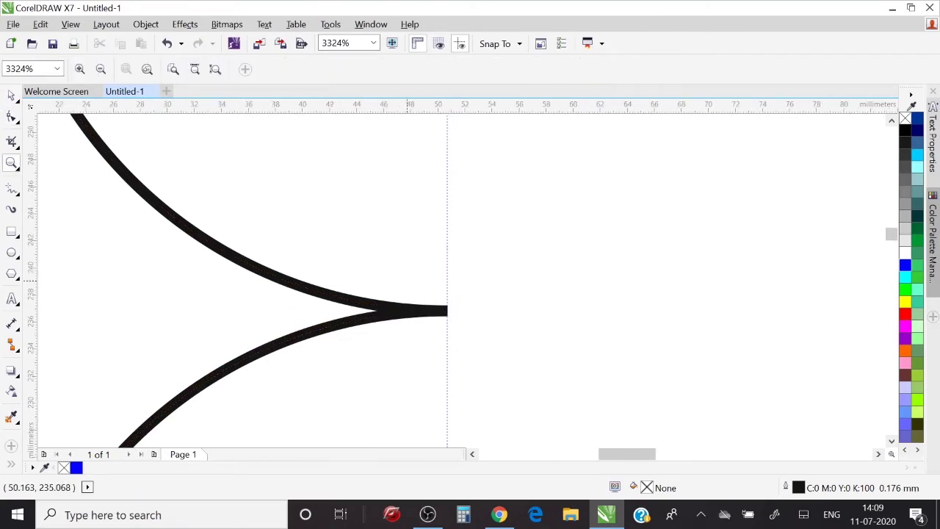
scroll(456, 309, down, 2)
Step: Combine the welded curve with the next arc down using Ctrl+L
scroll(456, 308, down, 2)
drag(361, 297, 413, 344)
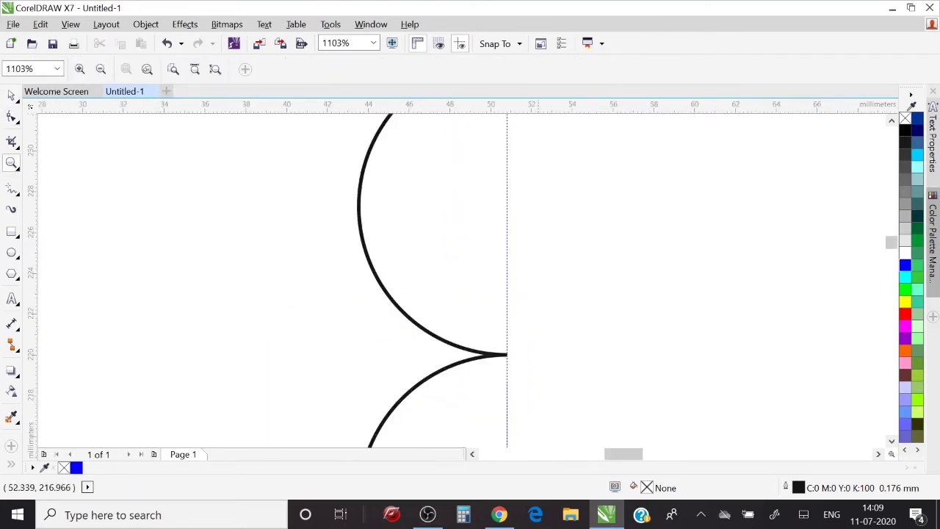
drag(366, 300, 573, 391)
key(space)
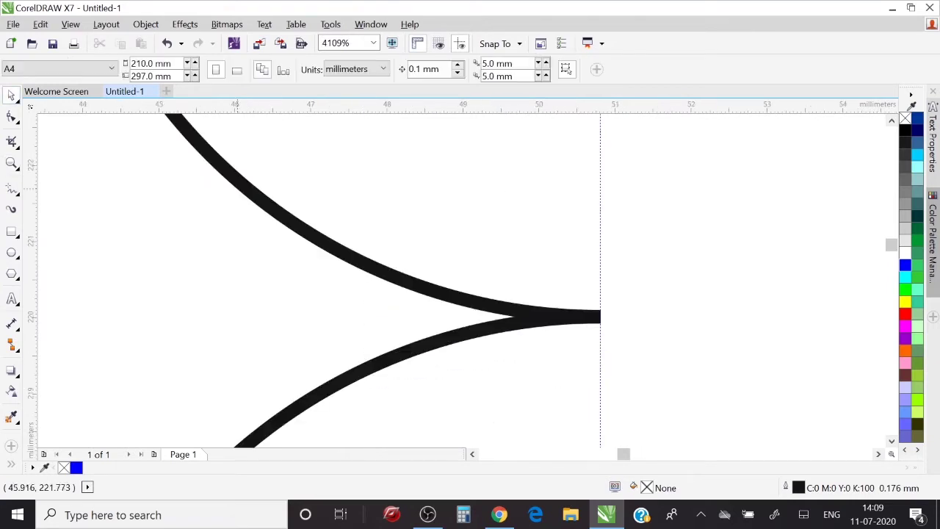
click(249, 191)
shift+click(461, 333)
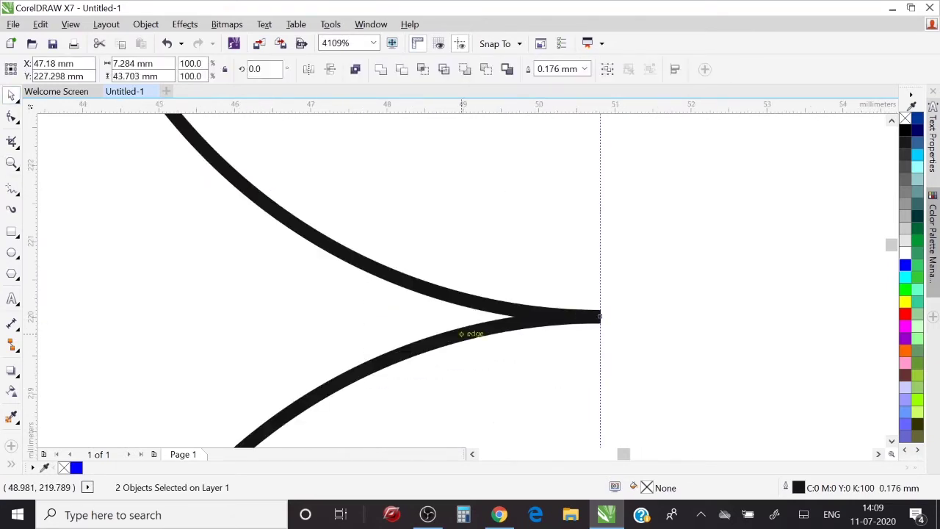
key(ctrl+l)
Step: Snap the two arc tips together at the cusp and check the join
key(F10)
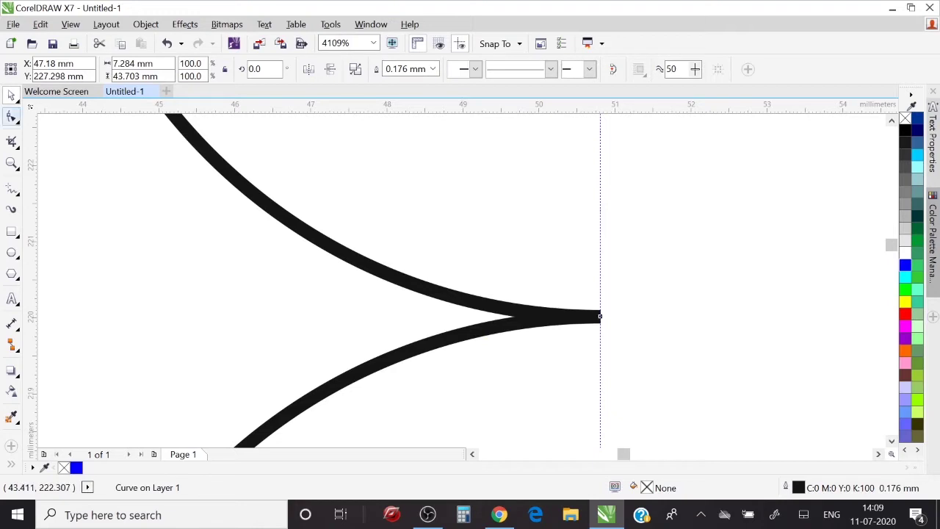
drag(600, 318, 600, 316)
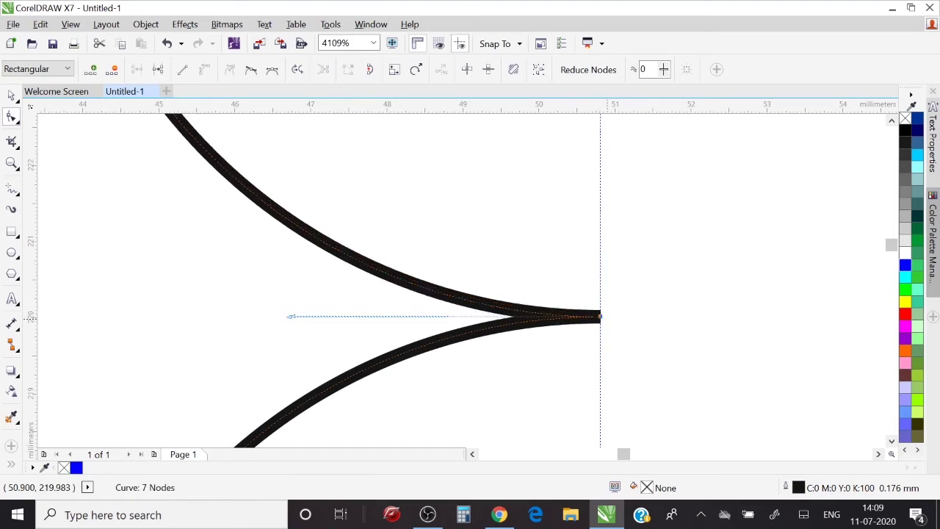
key(z)
drag(508, 254, 619, 358)
key(F10)
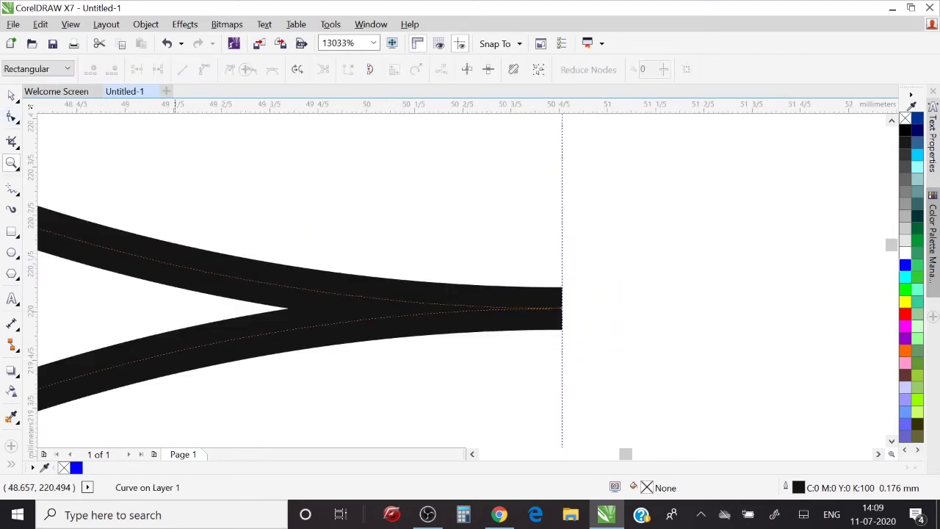
key(z)
scroll(621, 308, down, 2)
scroll(473, 309, down, 2)
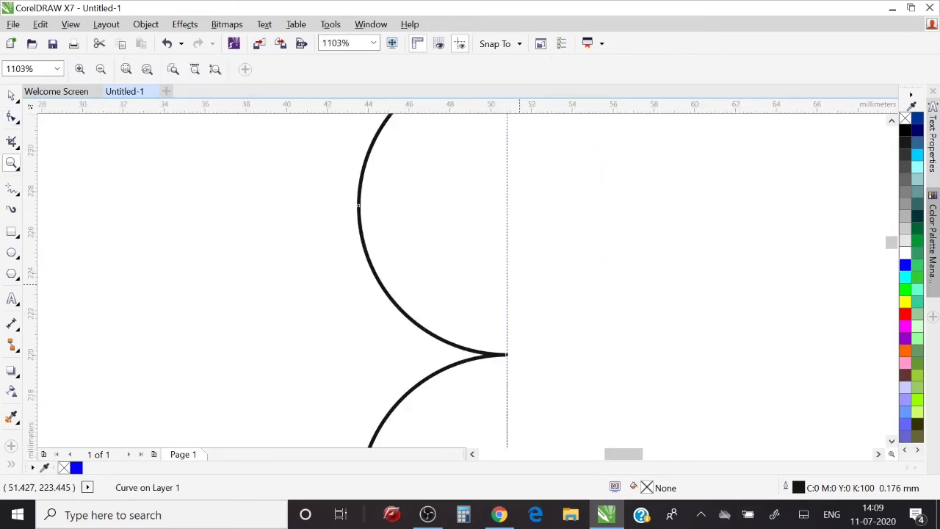
scroll(462, 309, down, 2)
scroll(267, 309, down, 2)
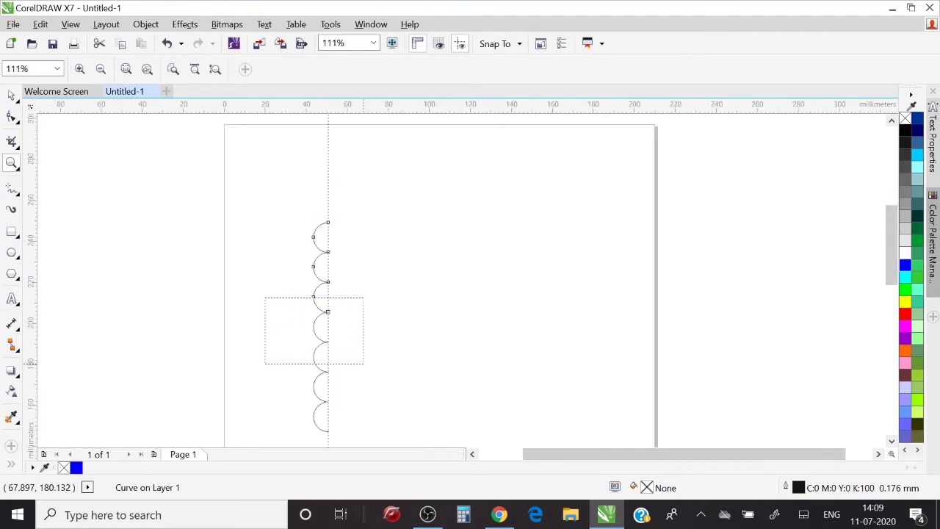
Step: Add the large arc to the selected curve and snap their cusp nodes together
drag(266, 299, 362, 395)
drag(327, 147, 647, 374)
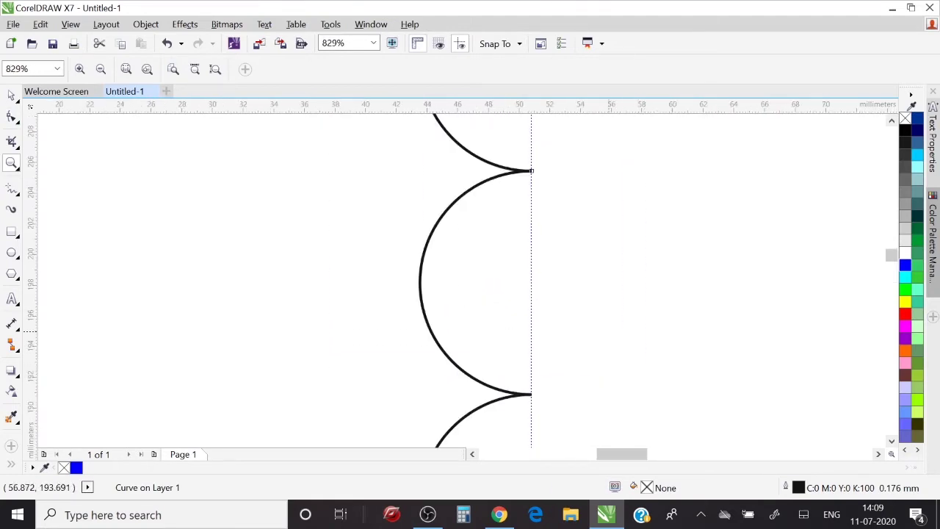
key(space)
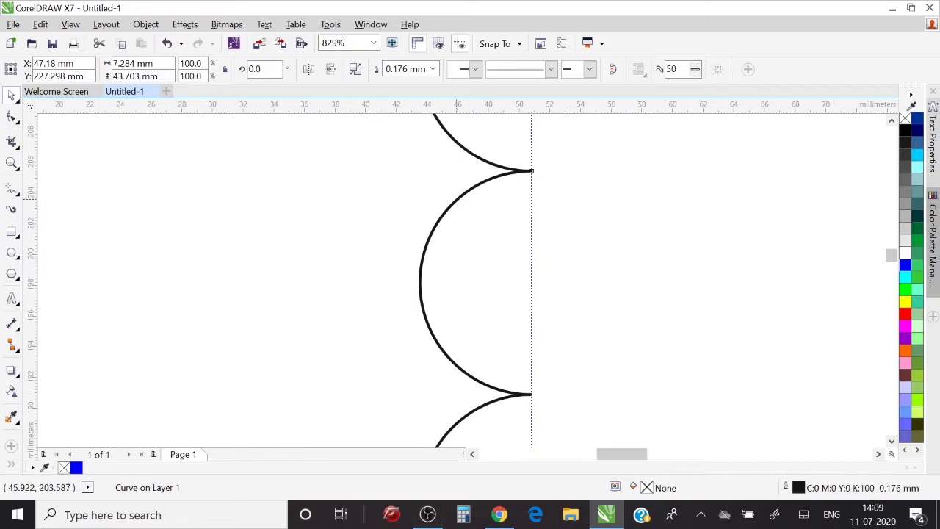
shift+click(461, 193)
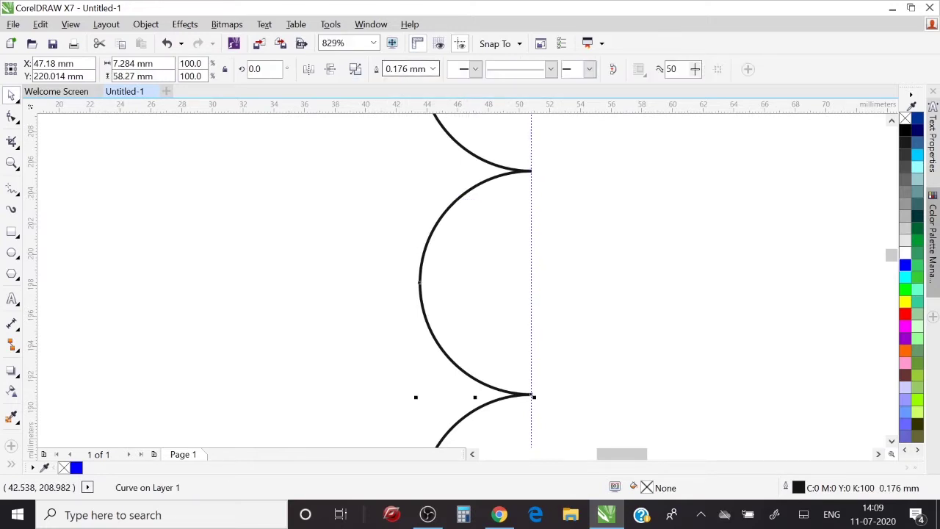
key(space)
drag(541, 156, 508, 195)
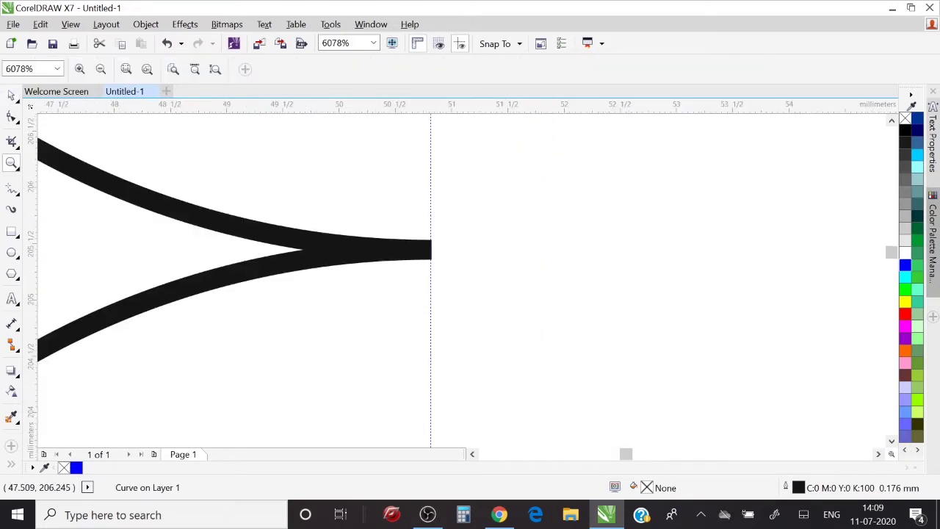
key(F10)
click(432, 251)
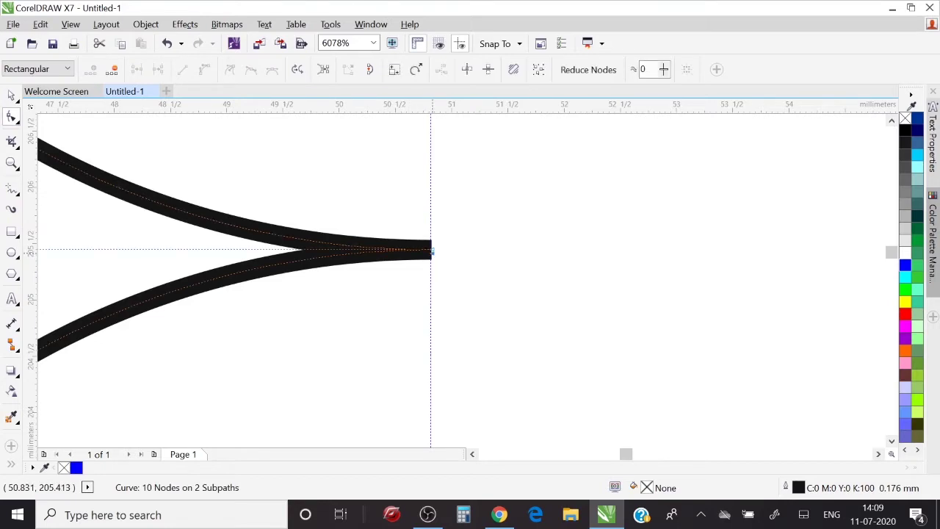
drag(431, 251, 430, 250)
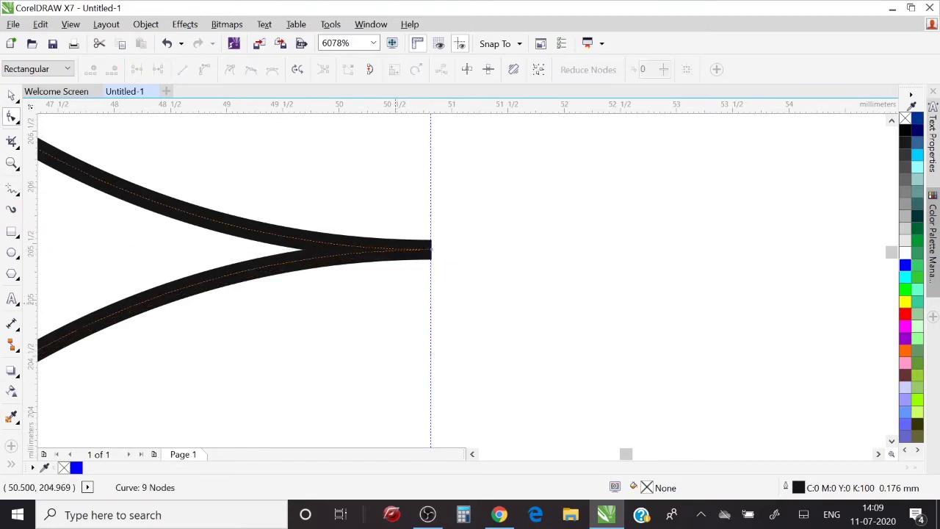
key(z)
scroll(405, 281, down, 5)
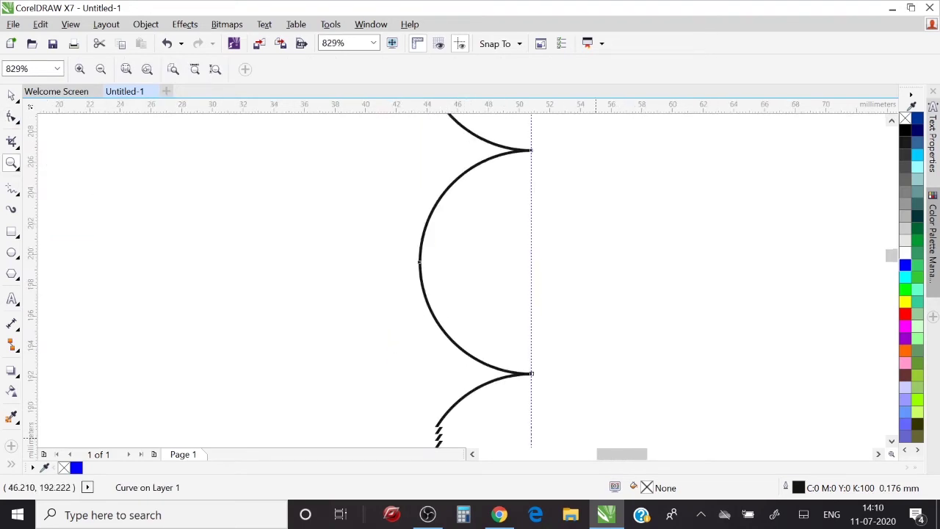
scroll(537, 367, up, 2)
Step: Combine the neighbouring arc into the curve and join its tip nodes into one
click(11, 95)
key(space)
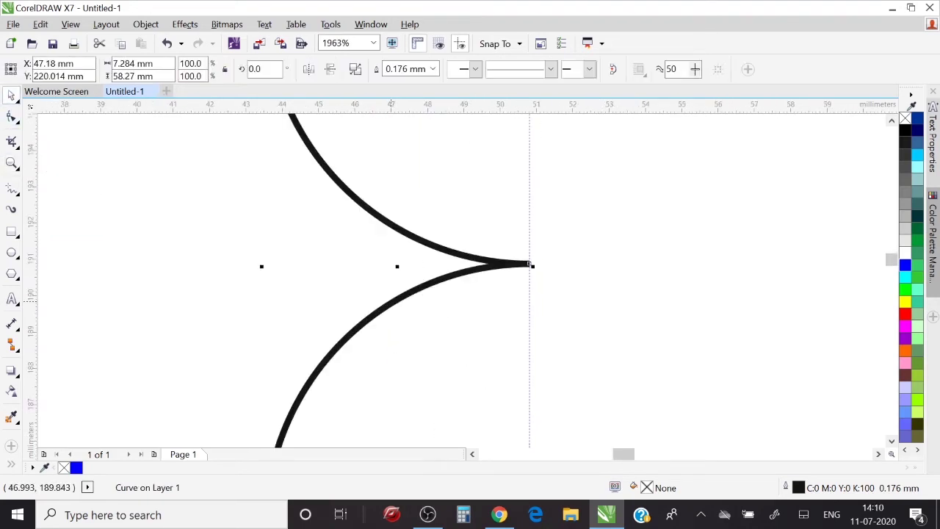
shift+click(387, 304)
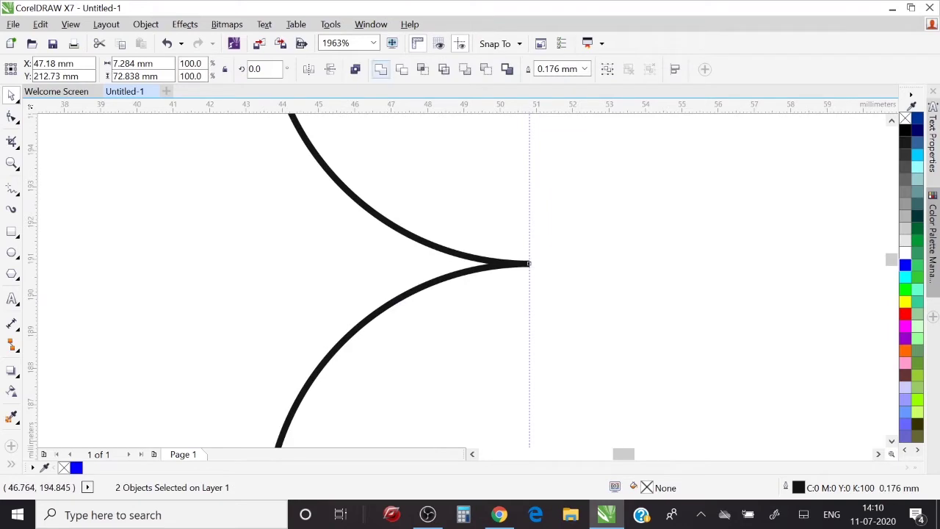
click(381, 69)
click(11, 117)
key(z)
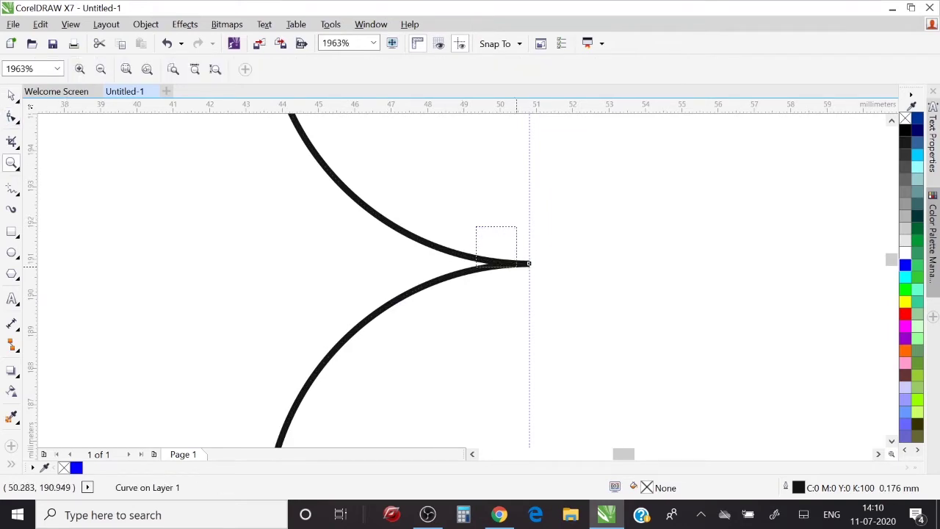
click(484, 270)
key(F10)
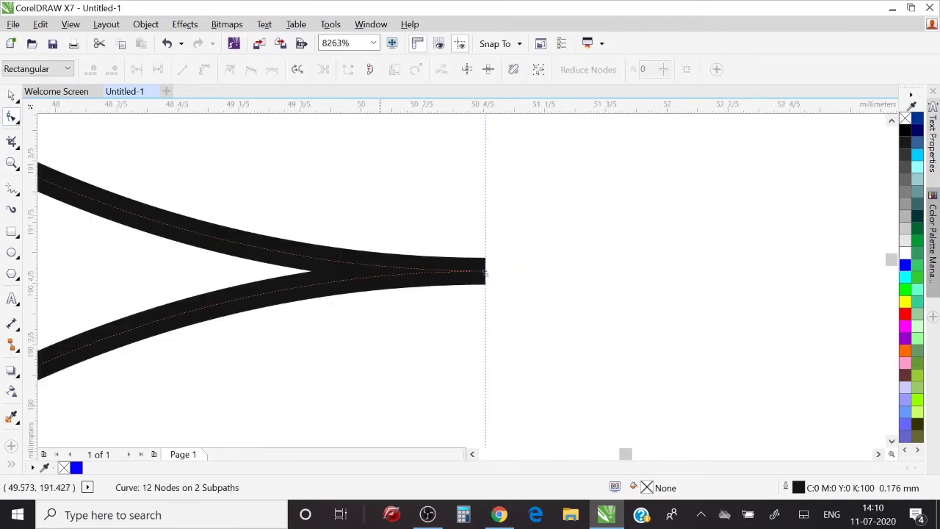
click(483, 272)
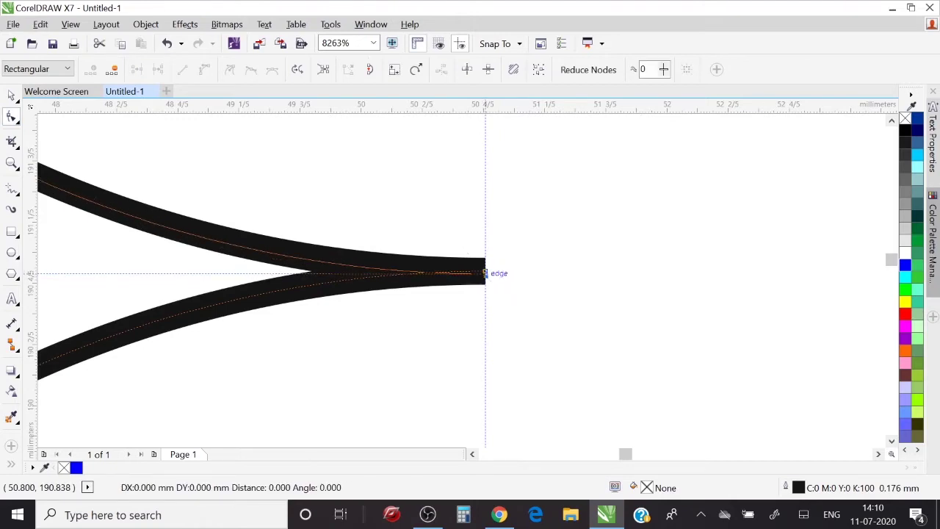
drag(485, 271, 484, 271)
Step: Combine the curve with the middle and bottom arcs using Ctrl+L
key(z)
scroll(543, 312, down, 3)
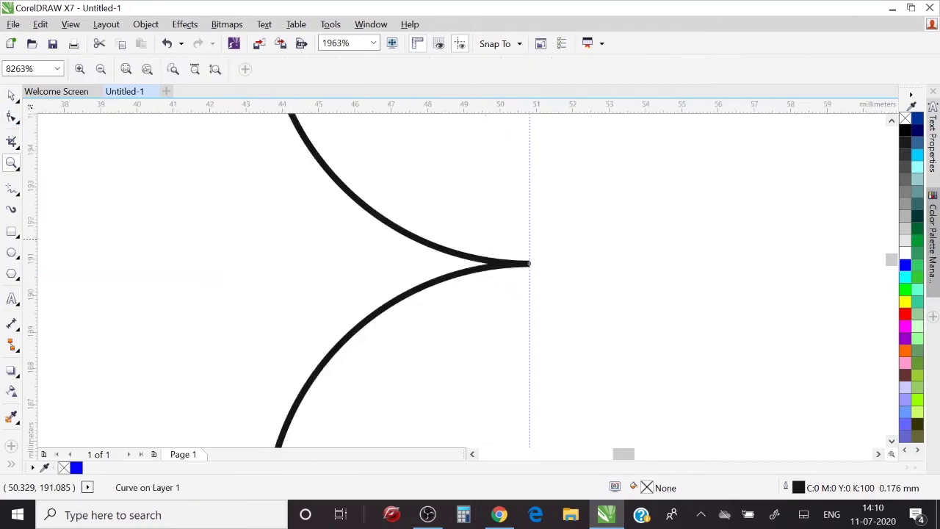
scroll(543, 313, down, 2)
scroll(545, 315, down, 1)
scroll(544, 316, down, 3)
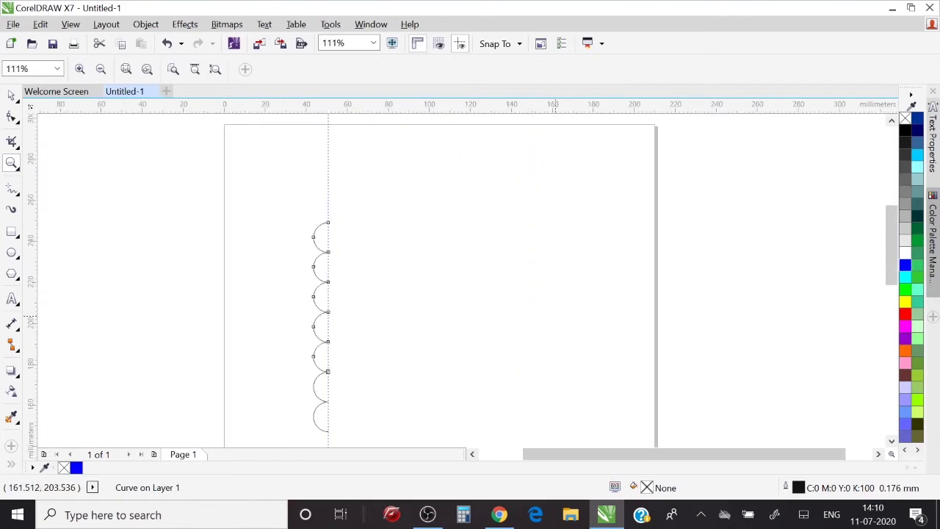
drag(296, 359, 398, 434)
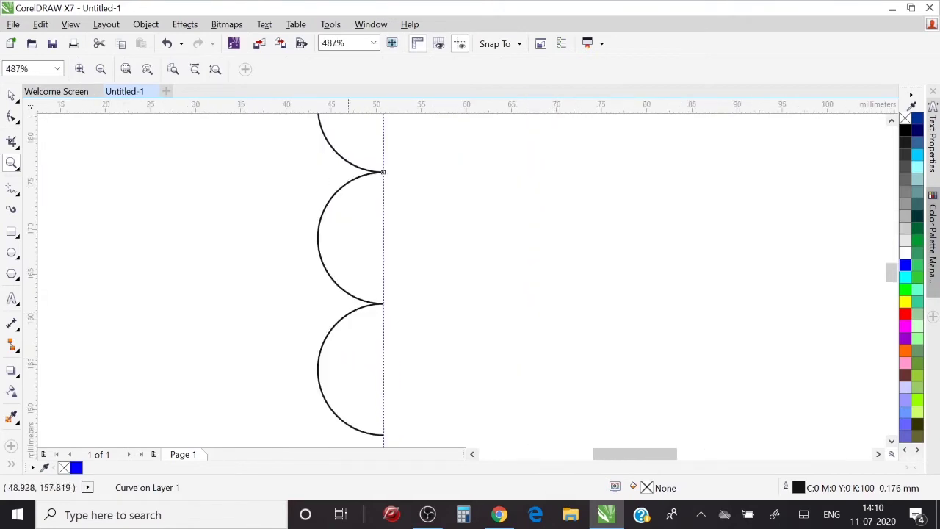
key(space)
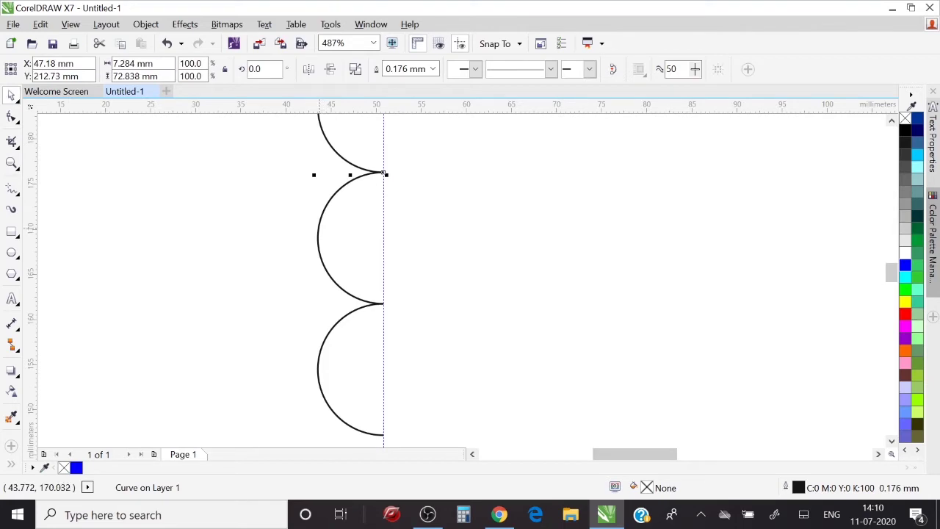
shift+click(320, 261)
shift+click(319, 338)
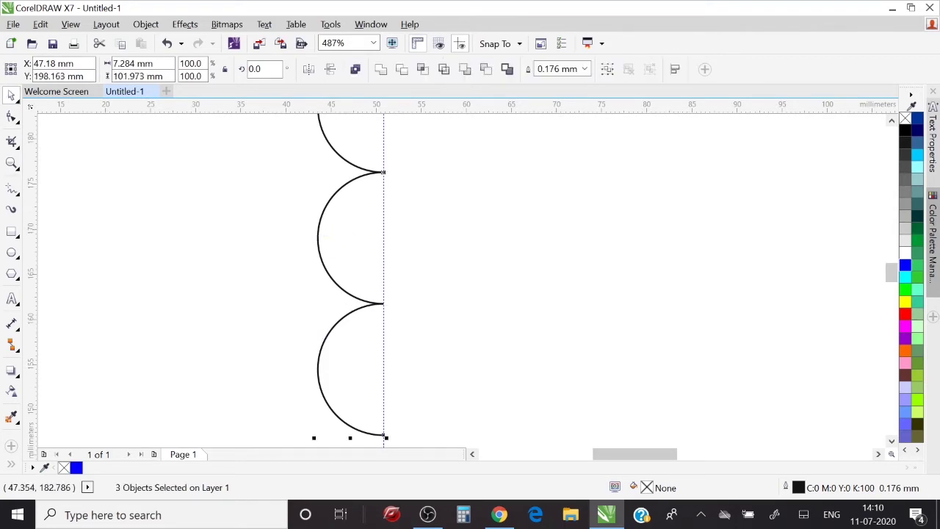
key(ctrl+l)
Step: Snap the end node at the next cusp tip onto its neighbour
key(z)
drag(294, 147, 422, 196)
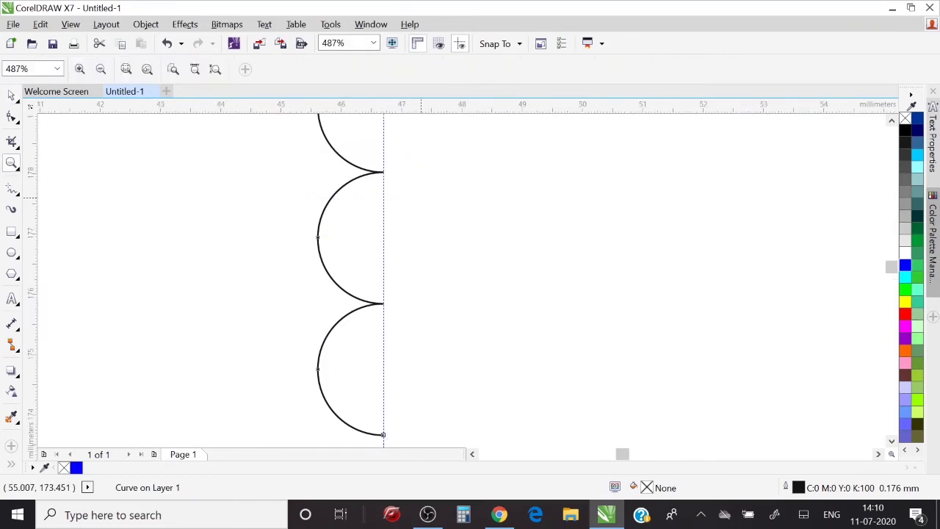
drag(296, 279, 424, 329)
key(F10)
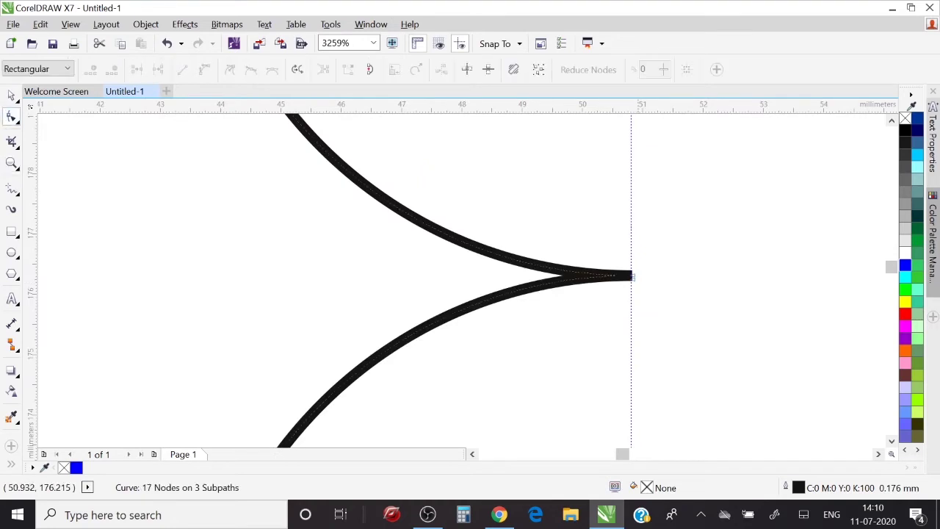
key(z)
drag(567, 233, 650, 305)
key(F10)
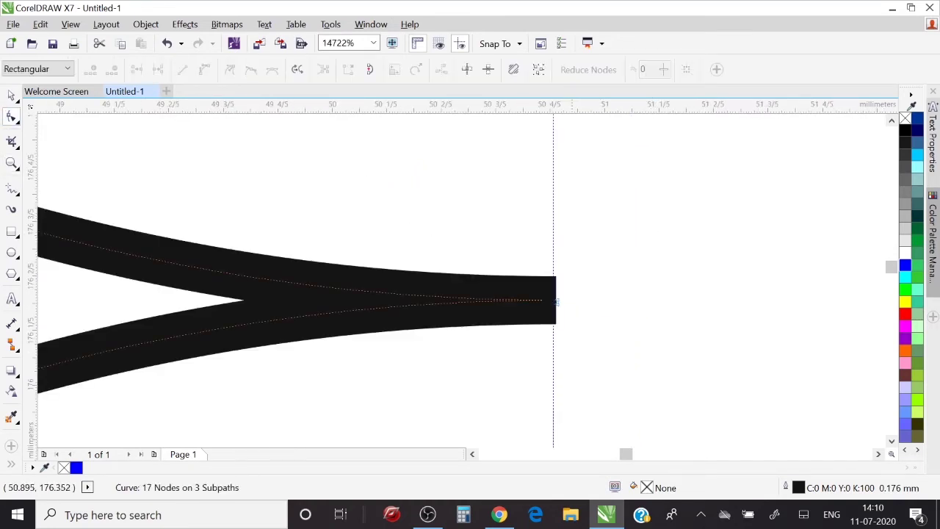
click(557, 302)
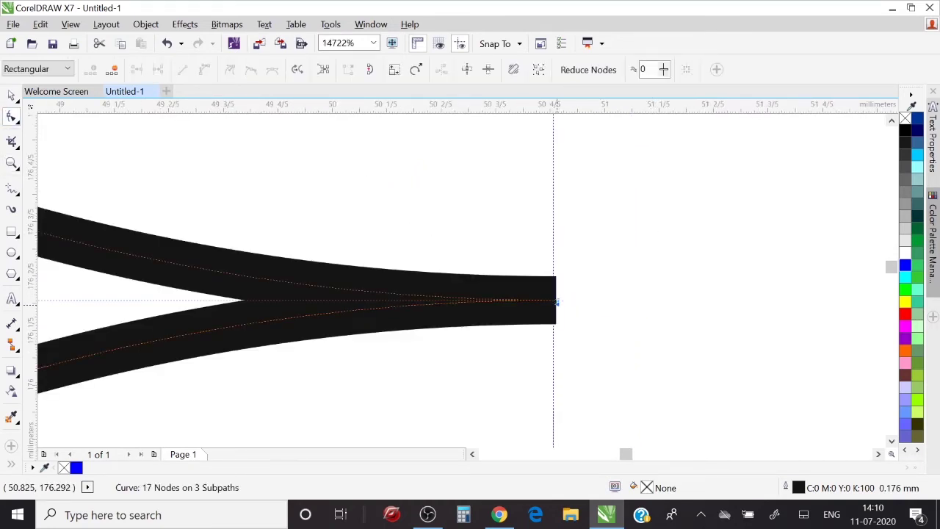
drag(556, 302, 556, 300)
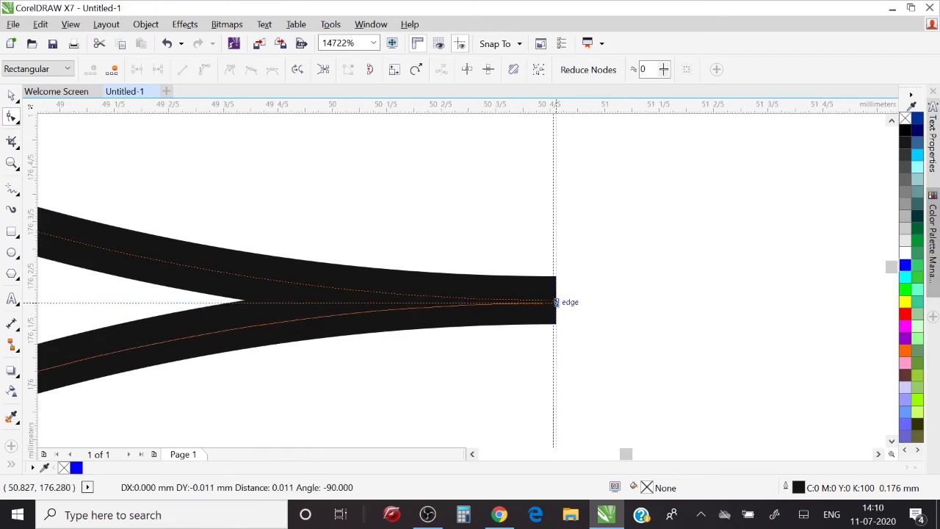
key(z)
scroll(470, 280, down, 5)
scroll(470, 279, down, 2)
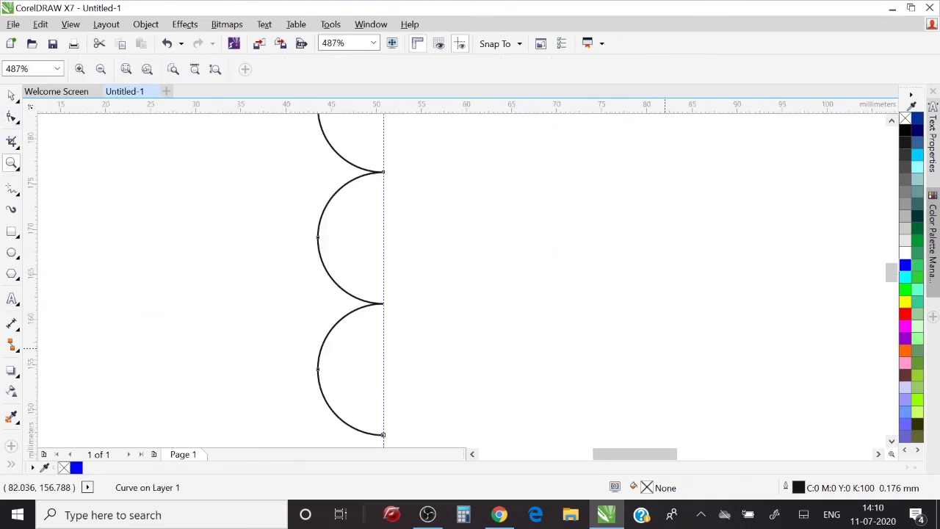
Step: Join the end node at the final cusp, leaving the coil as one continuous path
drag(307, 285, 464, 346)
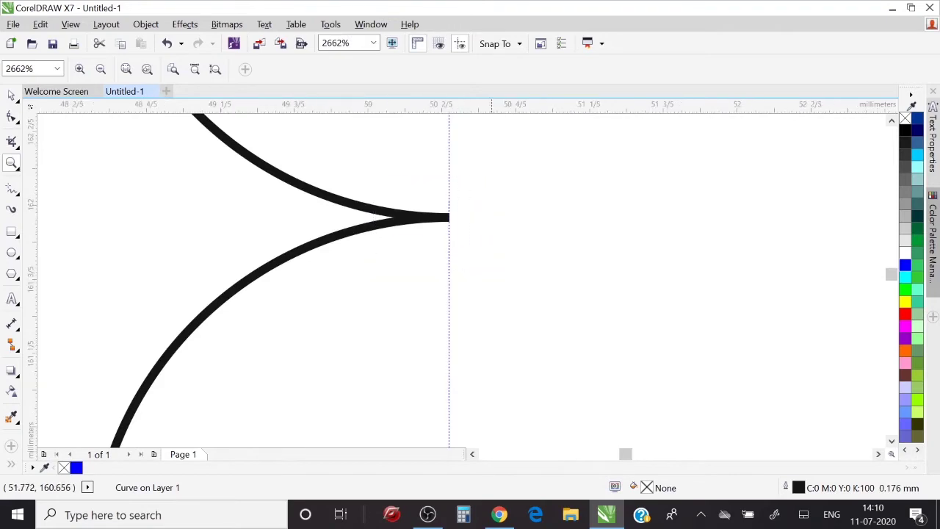
drag(375, 179, 496, 268)
key(F10)
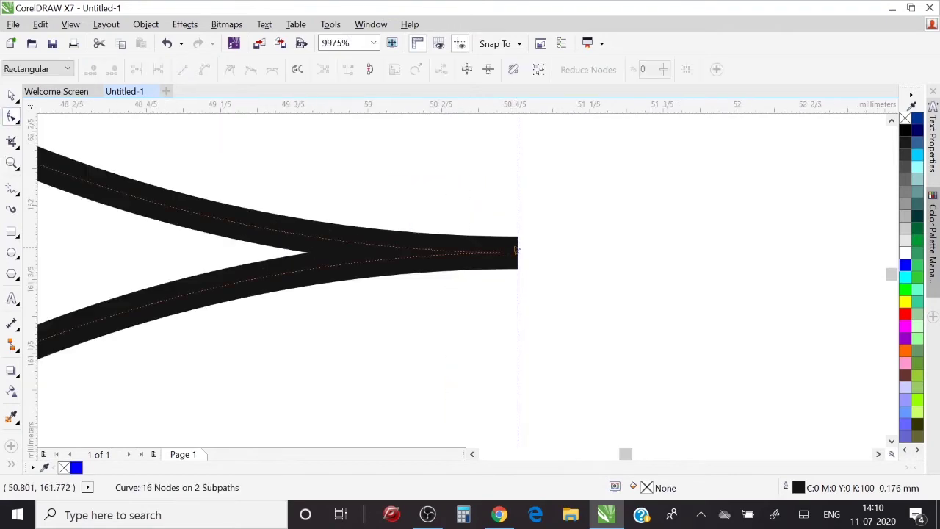
drag(516, 250, 517, 254)
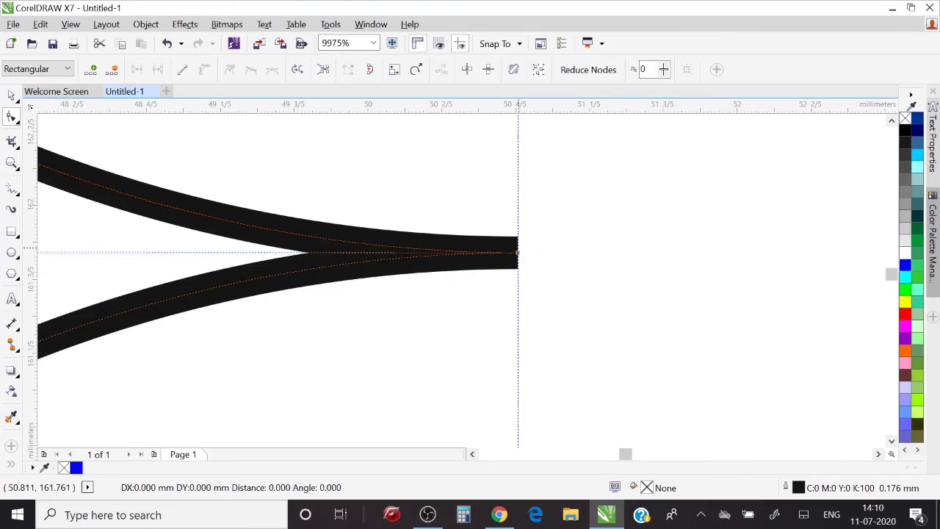
key(z)
scroll(518, 254, down, 3)
scroll(519, 243, down, 4)
scroll(518, 253, down, 3)
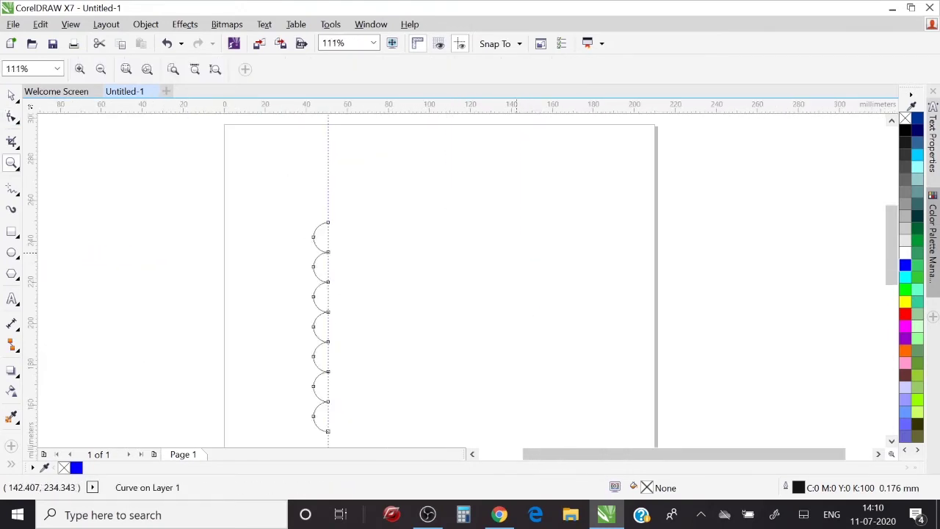
click(11, 95)
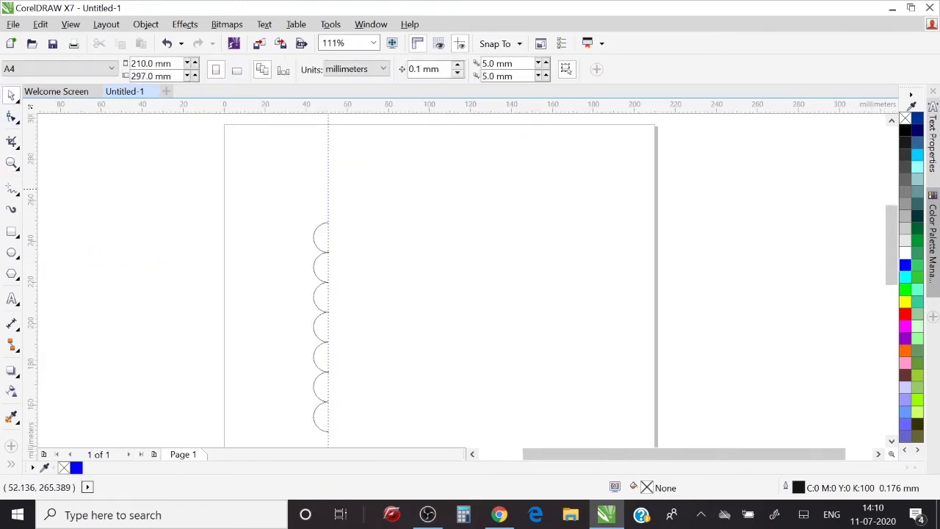
Step: Shift the vertical guideline left and move the scalloped coil up and to the right
drag(329, 188, 220, 223)
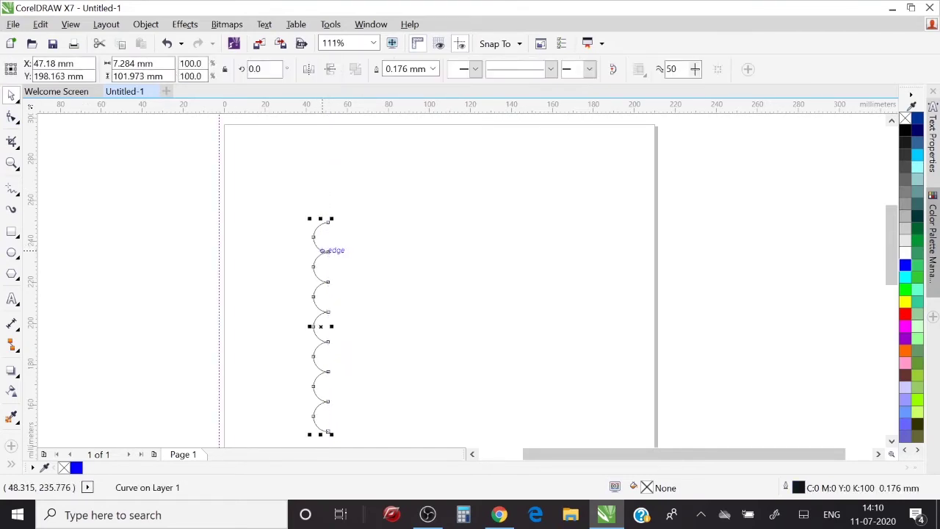
drag(324, 247, 344, 234)
click(476, 265)
key(z)
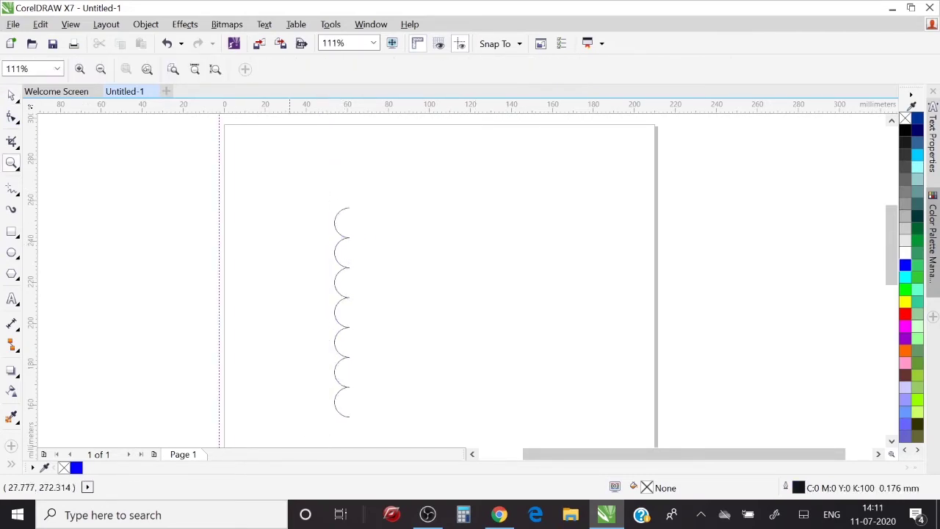
drag(474, 249, 287, 179)
drag(698, 349, 213, 201)
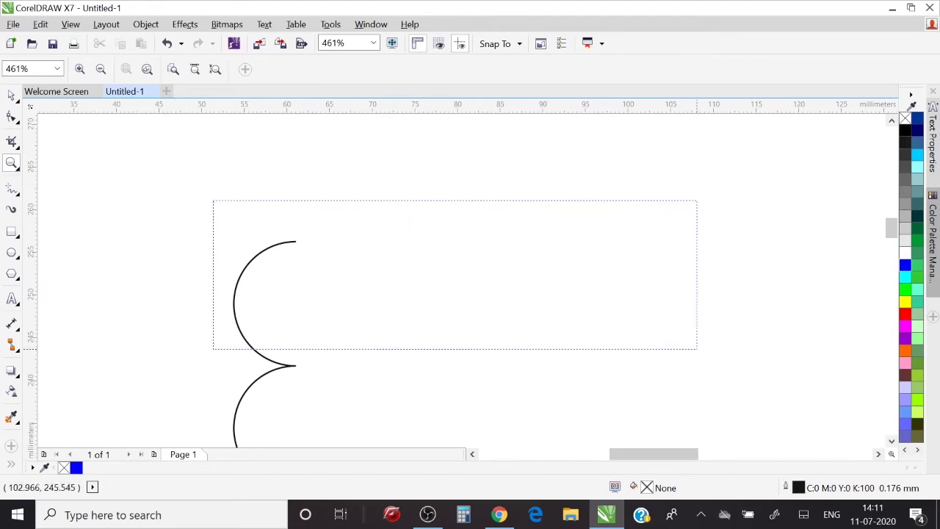
Step: Draw a horizontal 2-point lead from the coil's top end out to the guideline
click(11, 95)
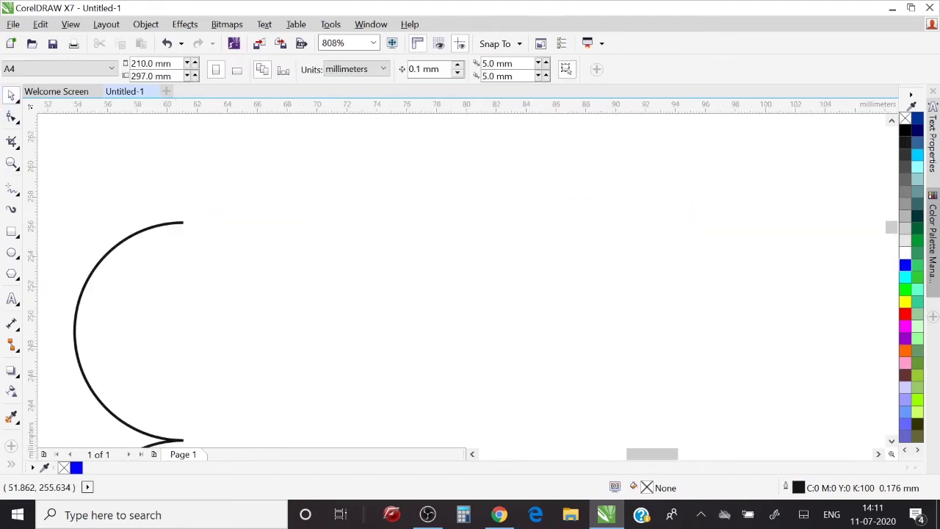
click(181, 222)
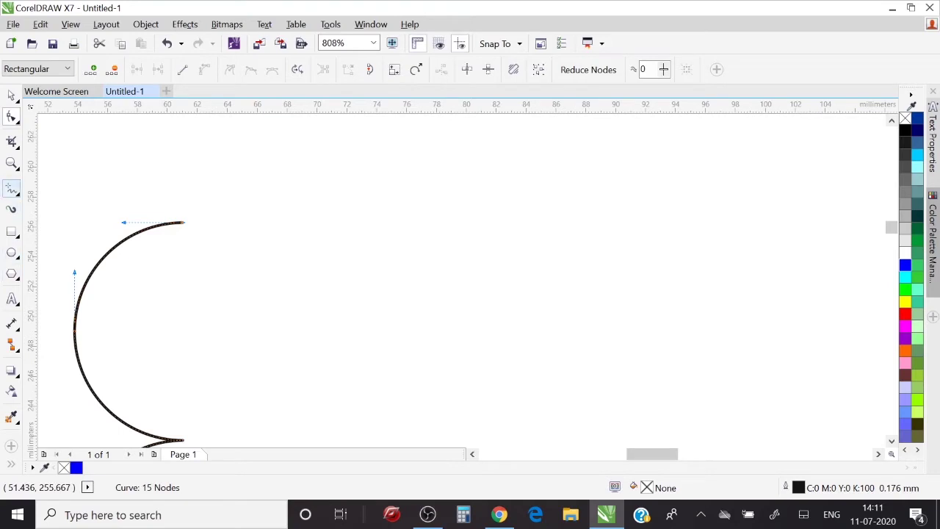
click(11, 188)
click(51, 204)
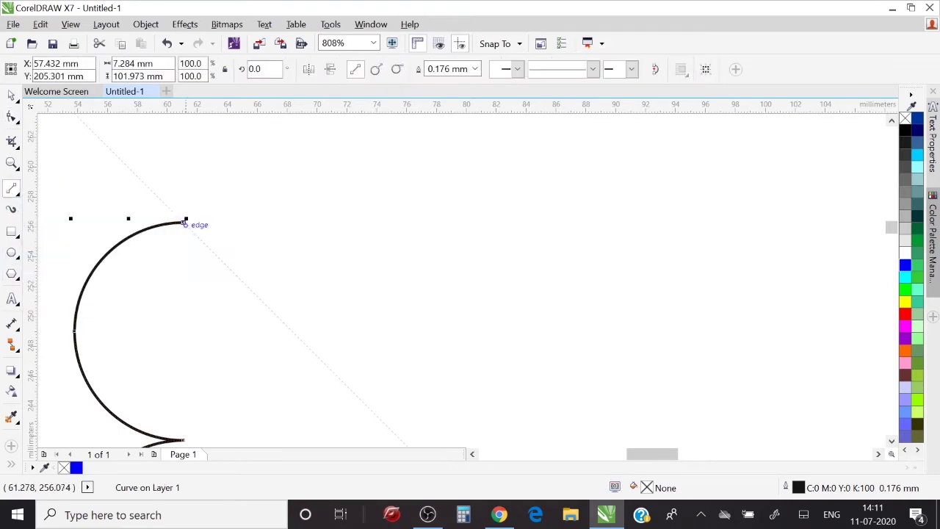
drag(185, 222, 769, 222)
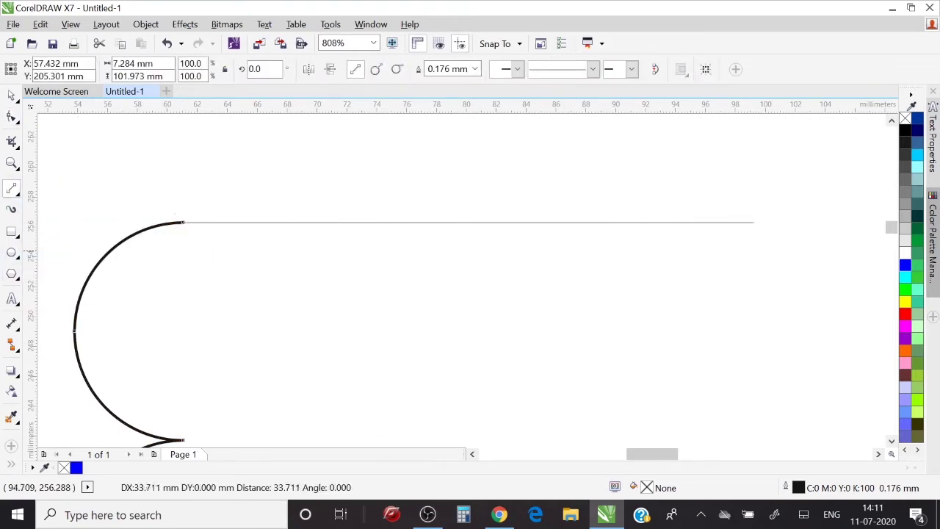
click(11, 95)
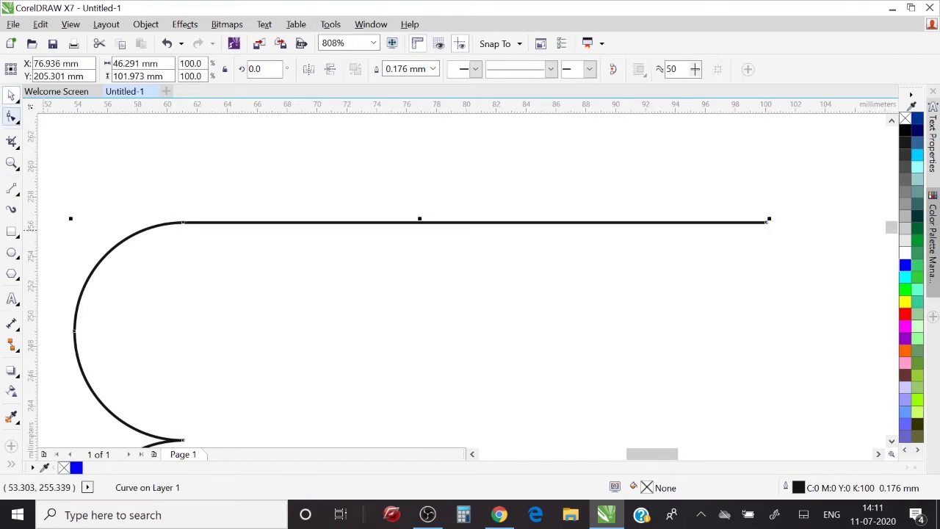
Step: Draw a matching horizontal lead from the coil's bottom end out to the guideline
click(750, 282)
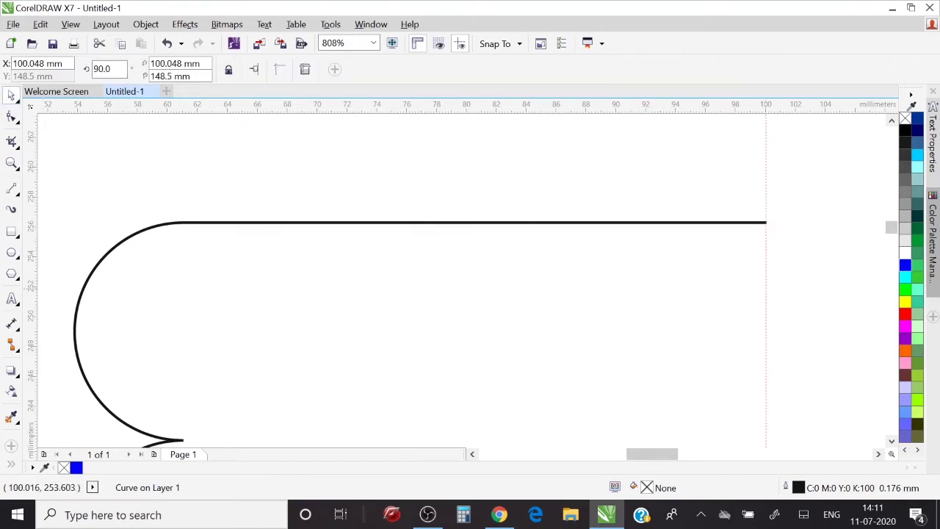
key(z)
scroll(750, 283, down, 3)
scroll(485, 286, down, 3)
scroll(490, 244, down, 1)
drag(351, 274, 479, 340)
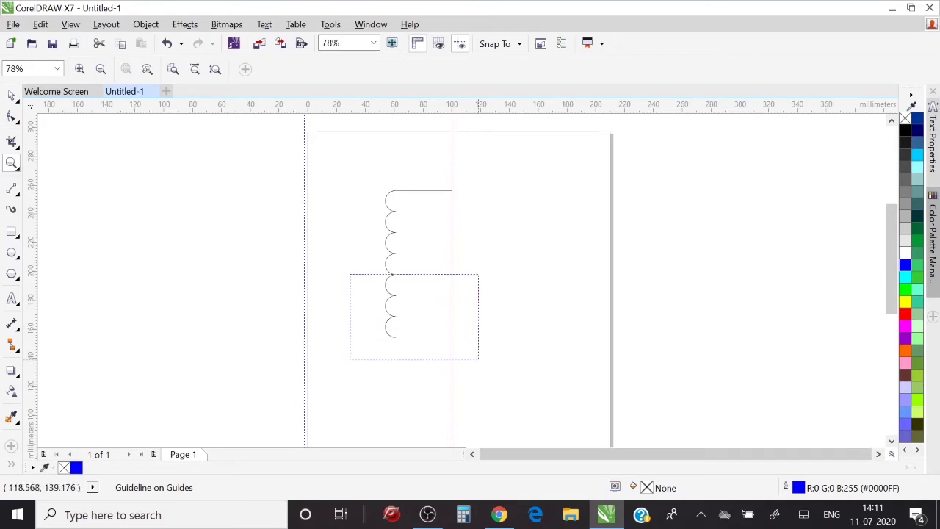
drag(299, 318, 644, 398)
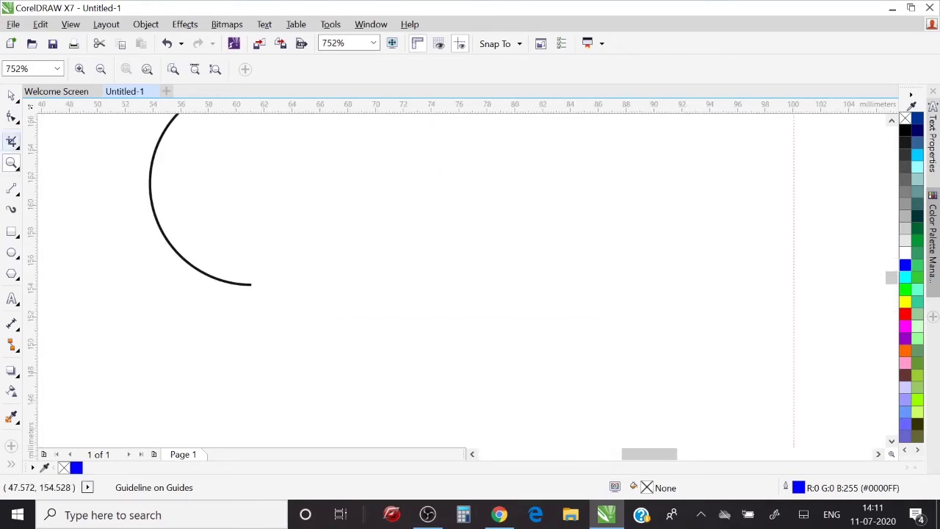
click(11, 116)
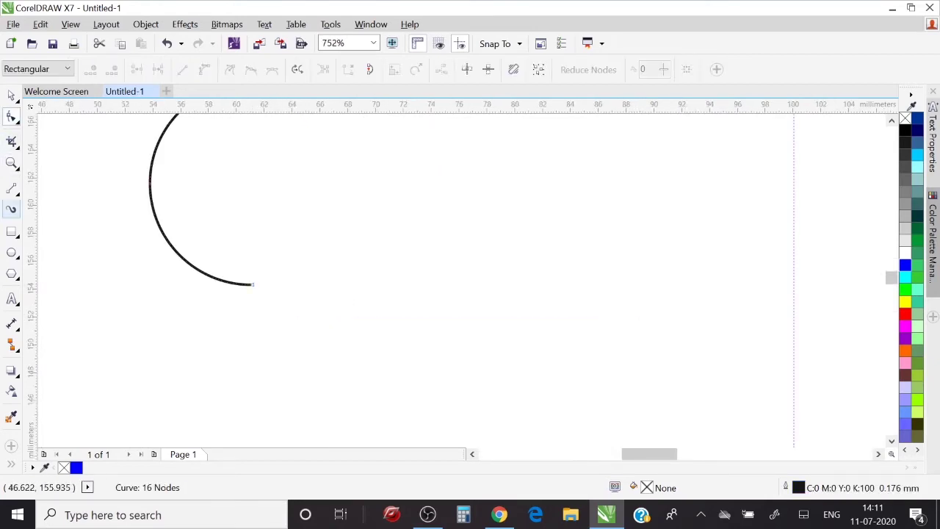
click(11, 188)
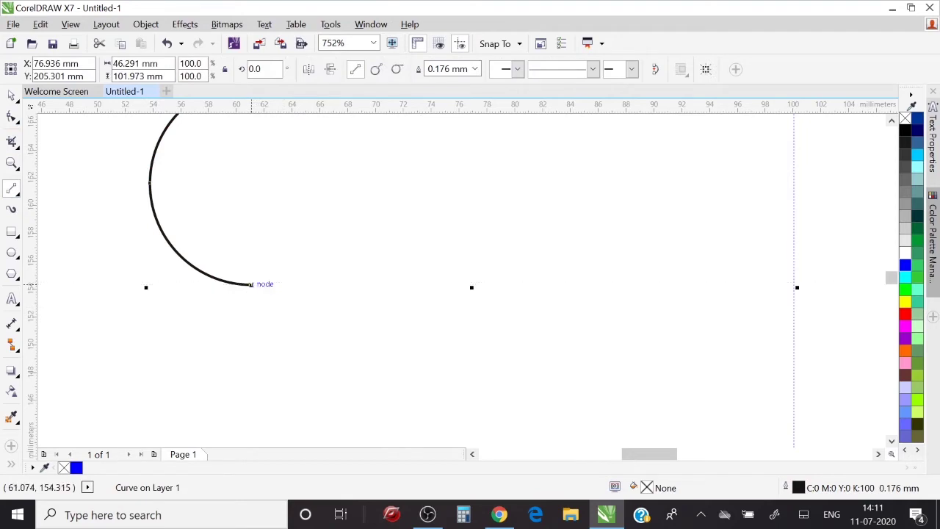
click(250, 284)
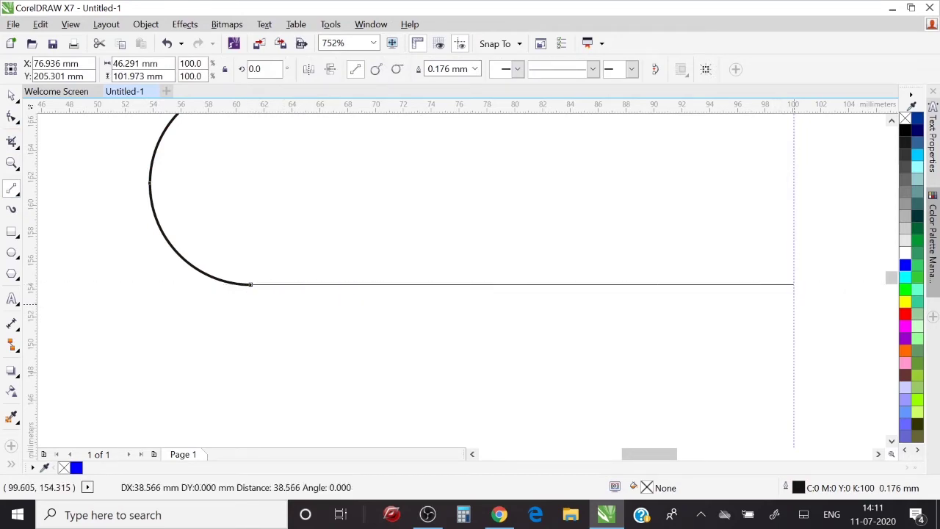
drag(779, 285, 797, 285)
key(space)
key(z)
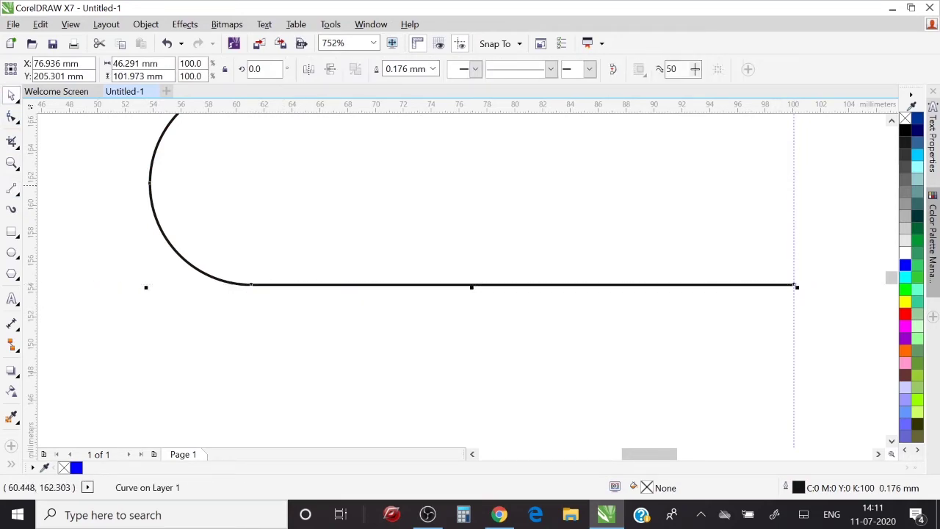
scroll(412, 342, down, 3)
scroll(412, 342, down, 4)
key(space)
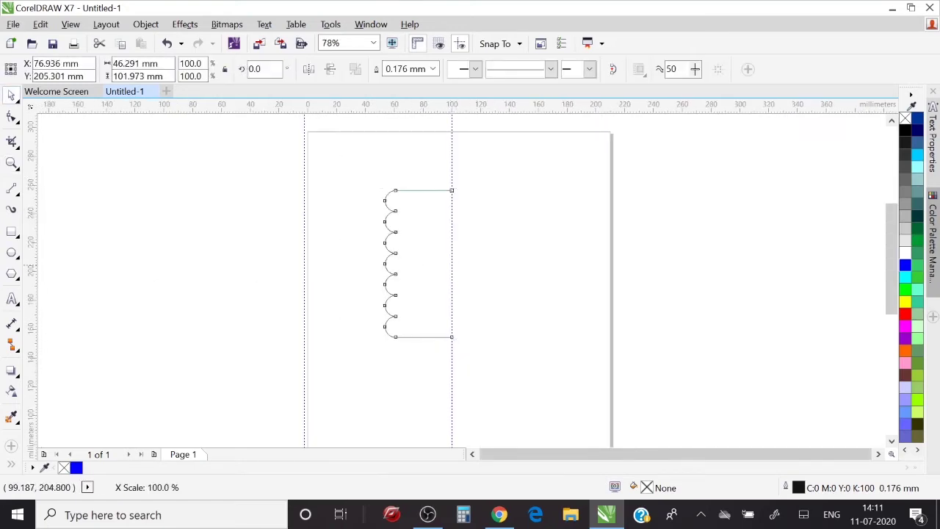
Step: Ctrl-drag a mirrored copy of the coil and leads to the left, nudging it to leave a gap
drag(455, 264, 314, 264)
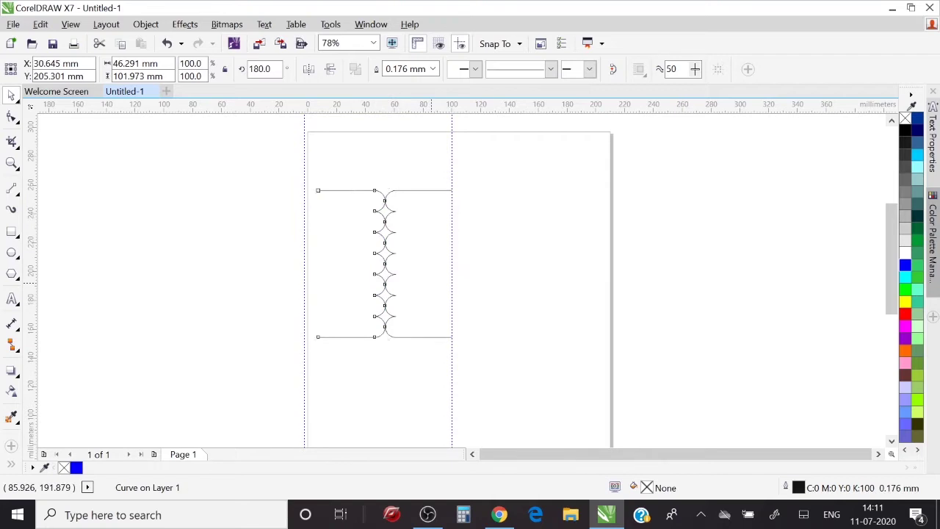
key(Left)
key(Left)
key(Left)
key(Left)
key(Left)
key(Left)
key(Left)
key(Left)
key(Left)
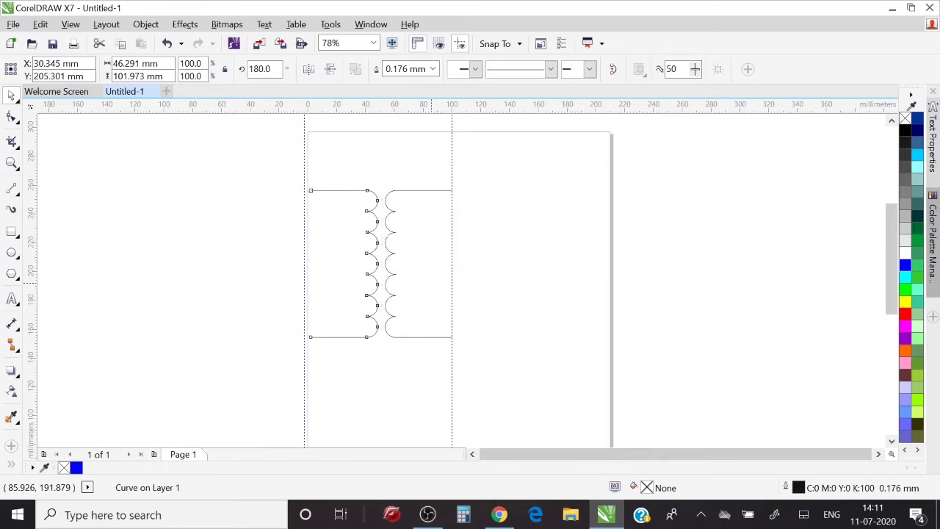
key(Left)
key(Left)
key(Left)
key(Left)
key(Left)
key(Left)
key(Left)
key(Left)
key(Escape)
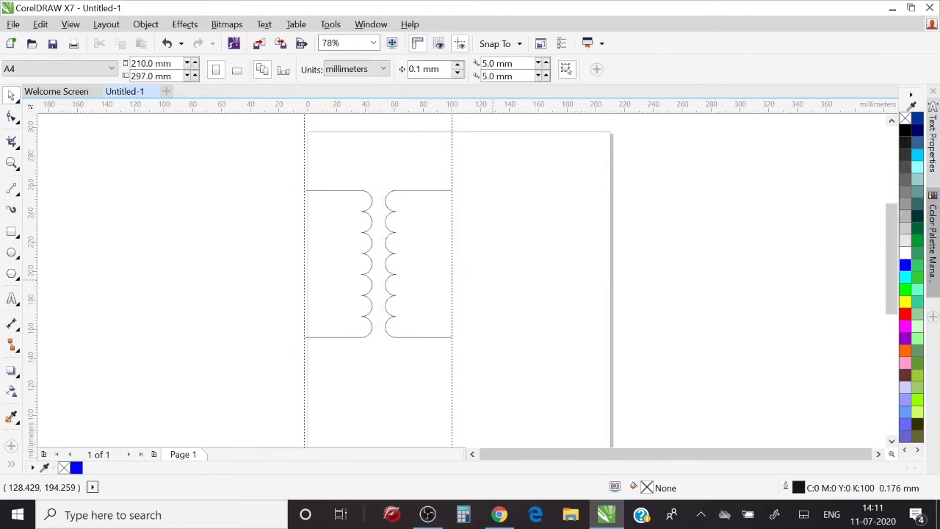
key(space)
drag(250, 177, 563, 361)
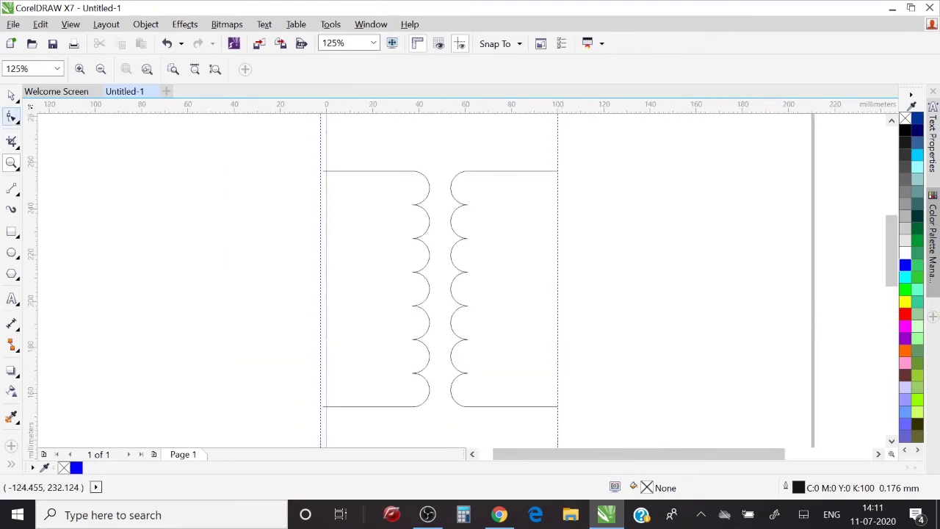
key(space)
Step: Draw two close parallel vertical core lines between the windings, then select the right-hand guideline
click(11, 188)
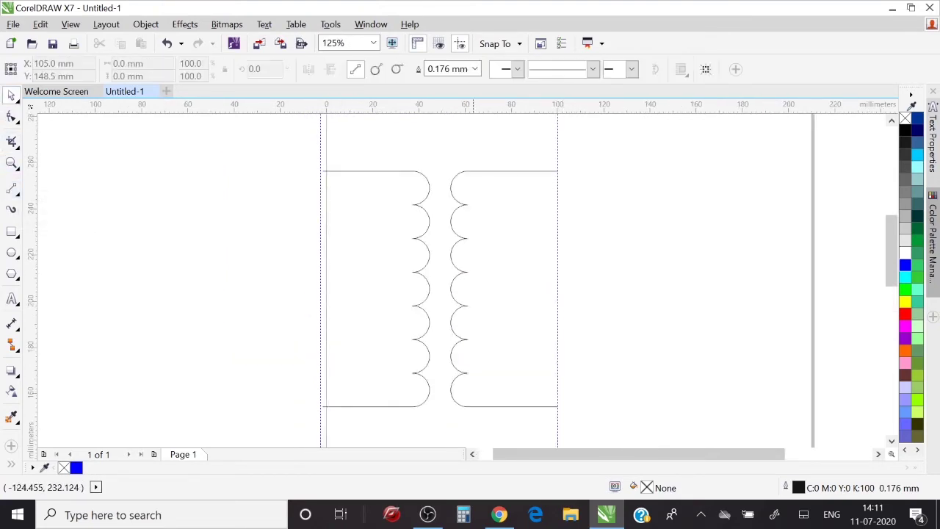
drag(445, 171, 445, 409)
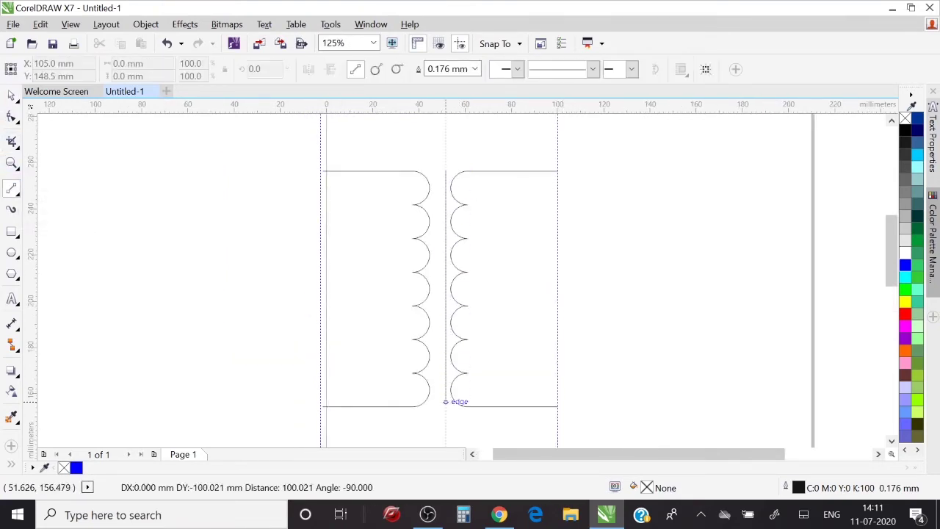
key(space)
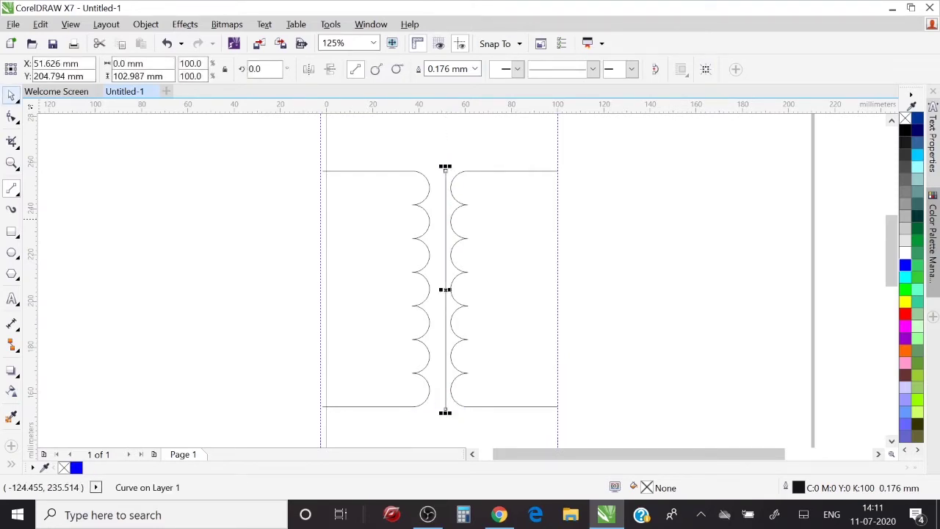
key(space)
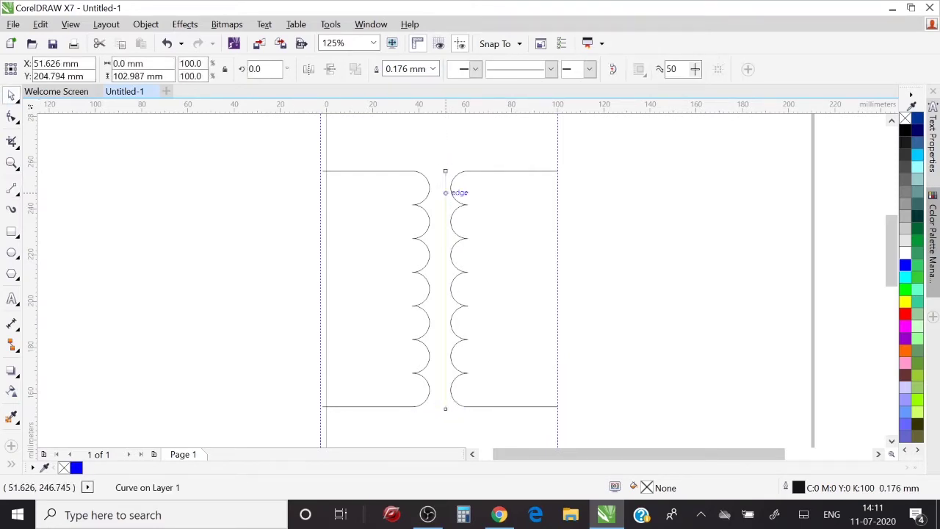
drag(445, 290, 435, 290)
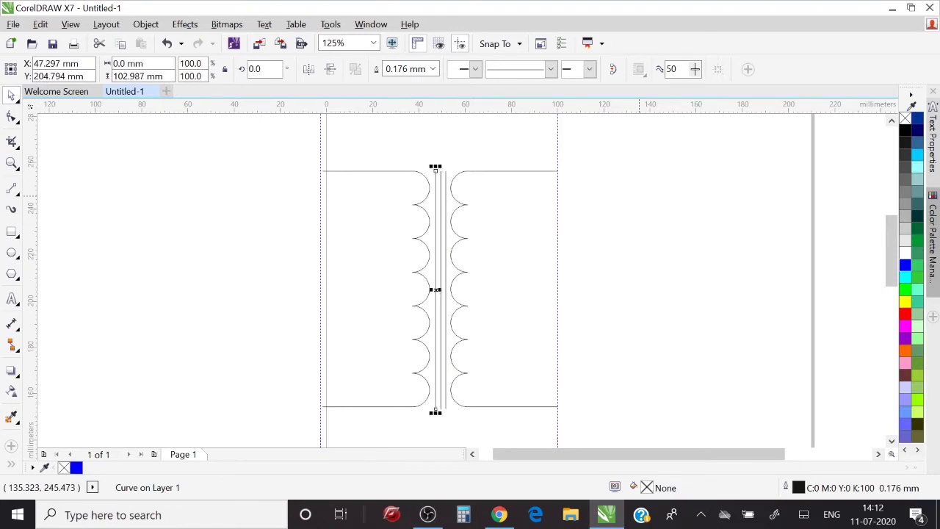
key(Escape)
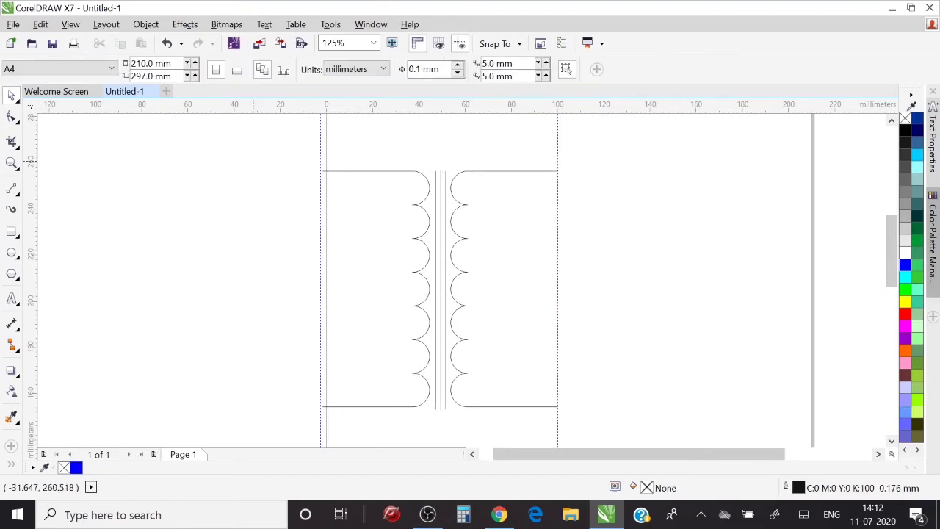
click(559, 147)
Step: Delete both the right-hand and left-hand guidelines
key(Delete)
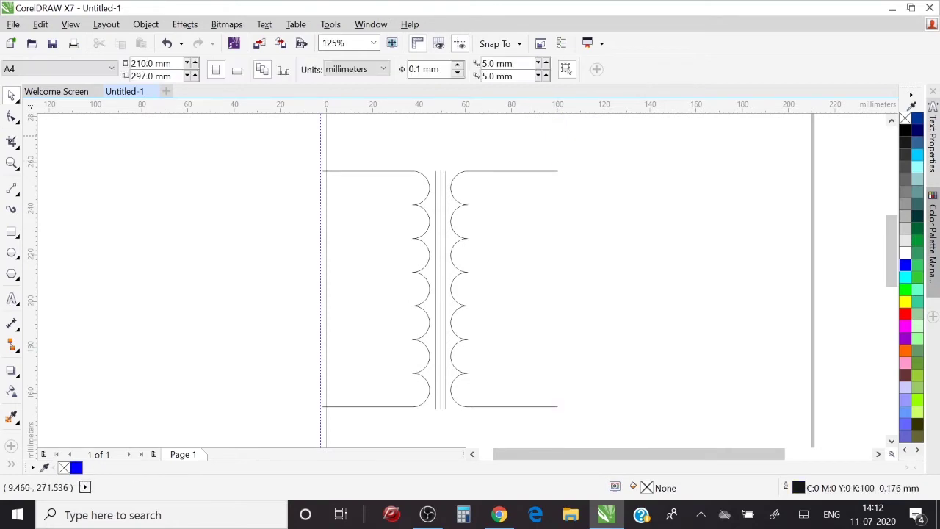
click(321, 133)
key(Delete)
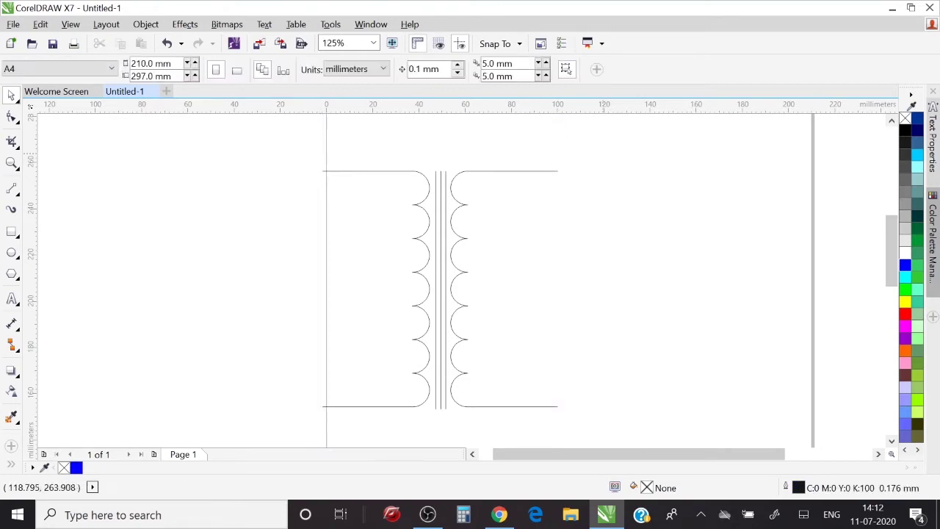
Step: Marquee-select all transformer parts and move the symbol down and to the left
mouse_move(605, 153)
mouse_down()
mouse_move(348, 429)
mouse_move(314, 434)
mouse_move(443, 285)
mouse_up()
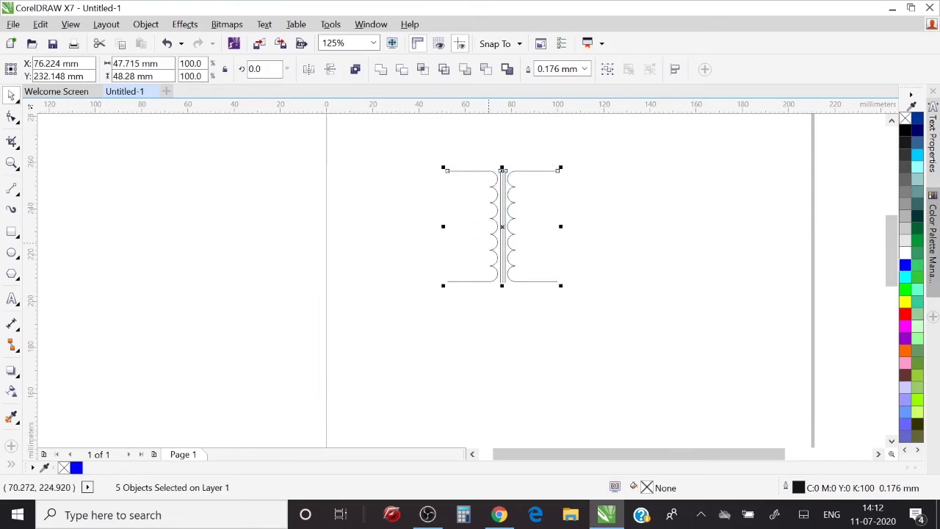
drag(493, 232, 449, 278)
click(607, 249)
key(z)
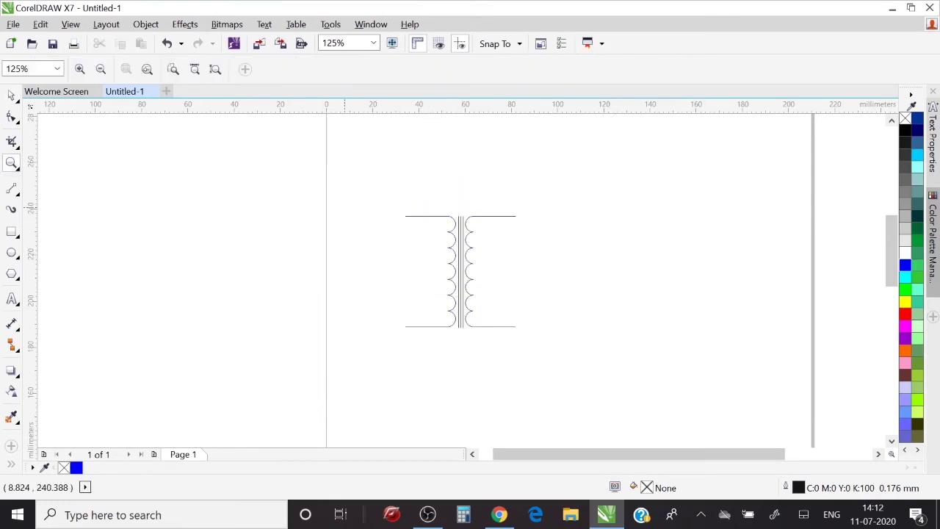
drag(326, 192, 670, 263)
Step: Drag two horizontal guidelines from the top ruler to about 224 mm and 218 mm
drag(342, 185, 721, 335)
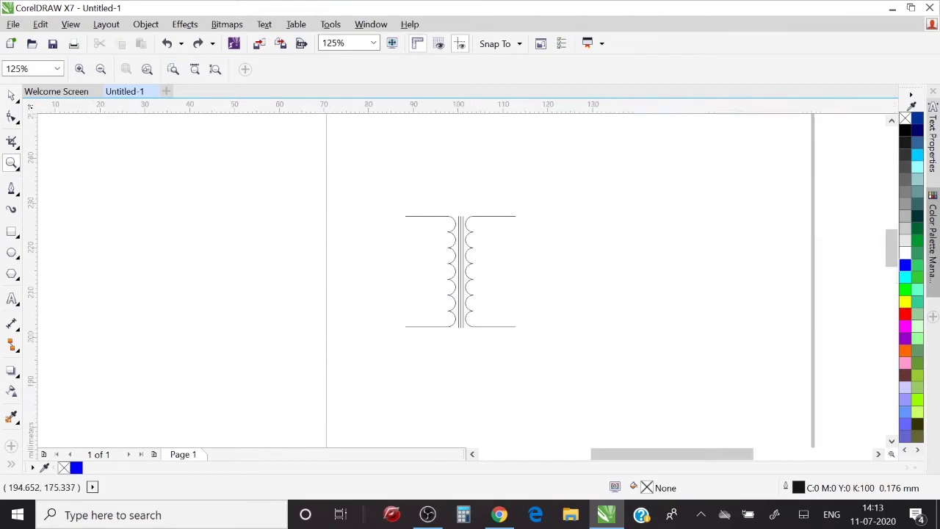
click(11, 94)
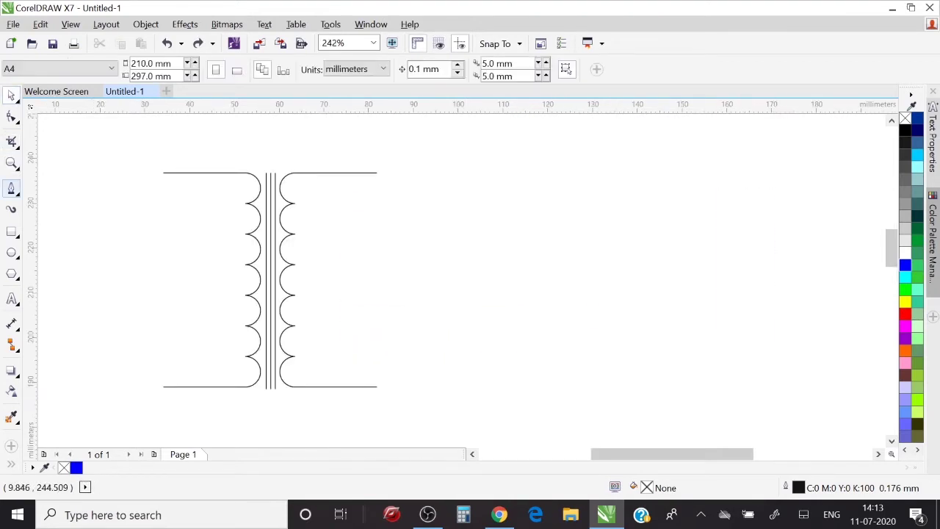
click(11, 189)
drag(547, 104, 548, 230)
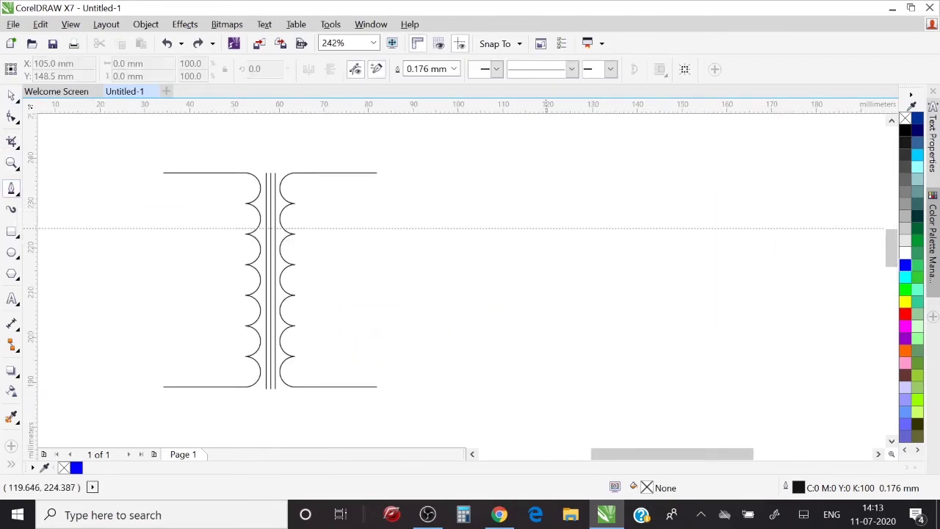
drag(549, 107, 547, 258)
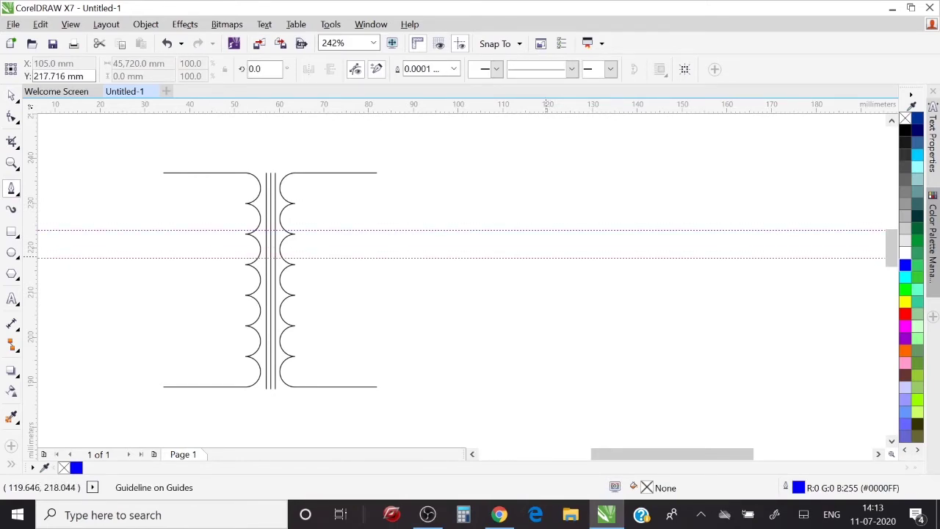
key(z)
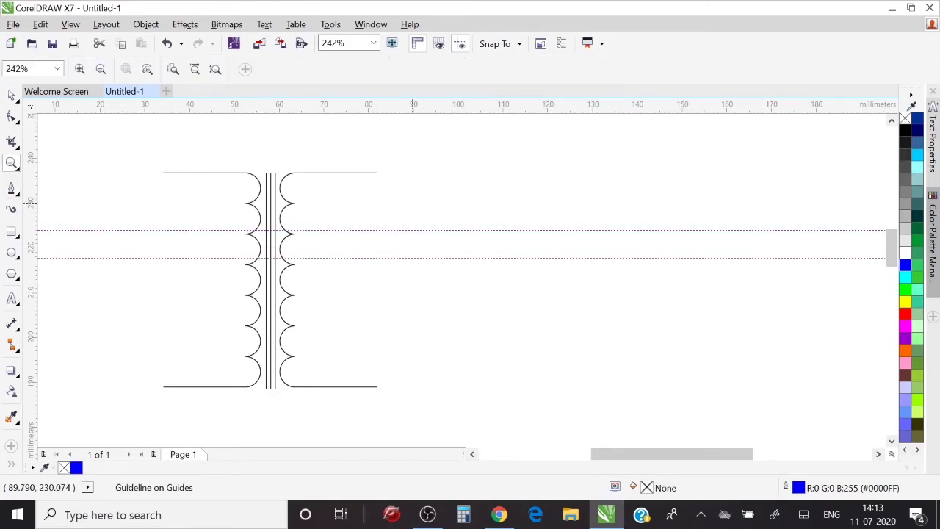
drag(412, 202, 722, 292)
Step: Draw a slanted line from the lower to the upper guideline and mirror-copy it into a peak
click(11, 95)
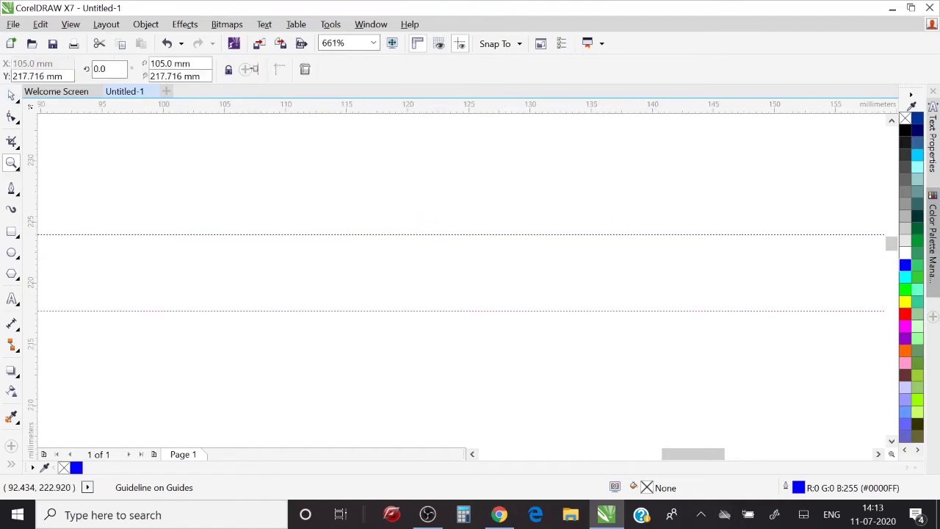
click(11, 188)
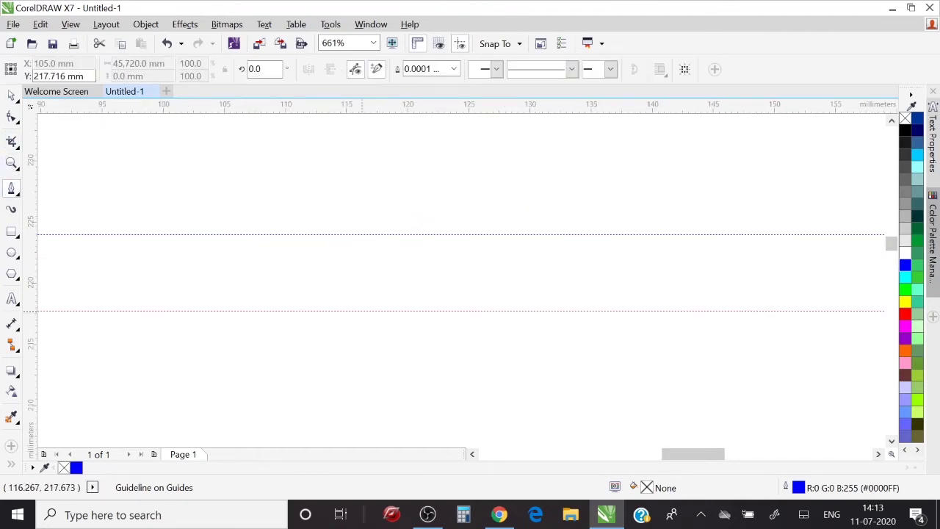
click(362, 311)
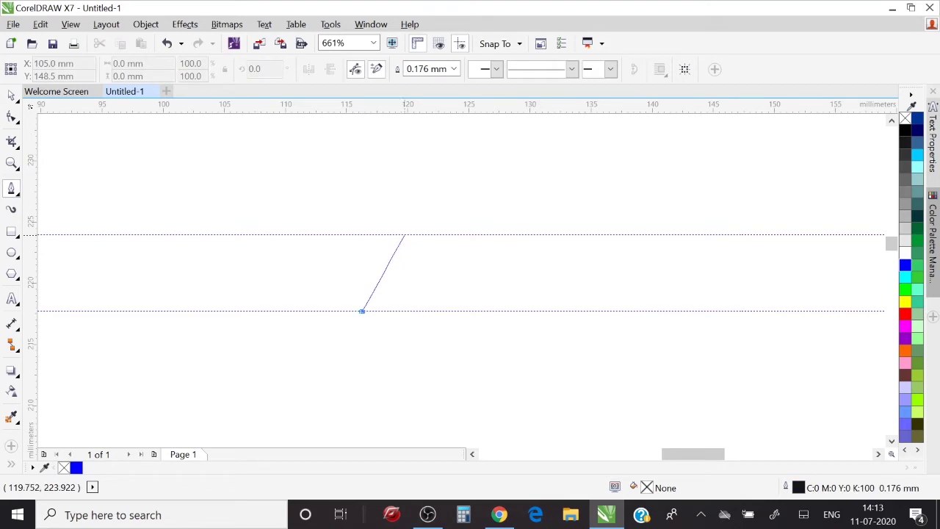
click(407, 232)
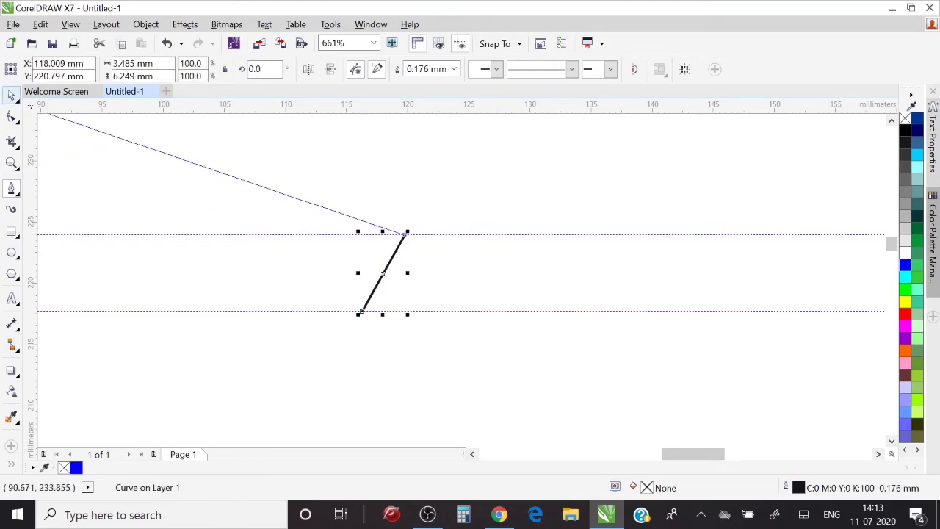
key(space)
drag(358, 272, 419, 265)
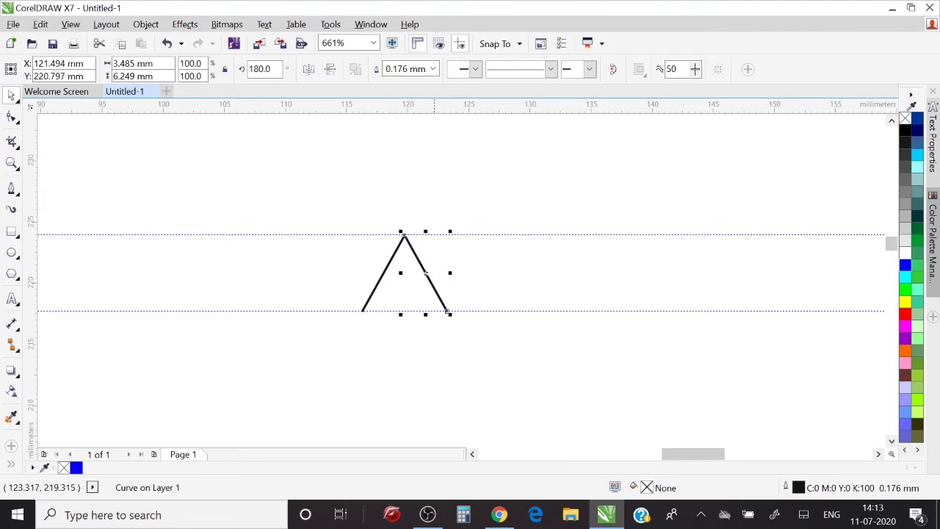
Step: Combine the two slanted lines with Ctrl+L and join their apex nodes into one point
click(11, 163)
drag(345, 220, 470, 279)
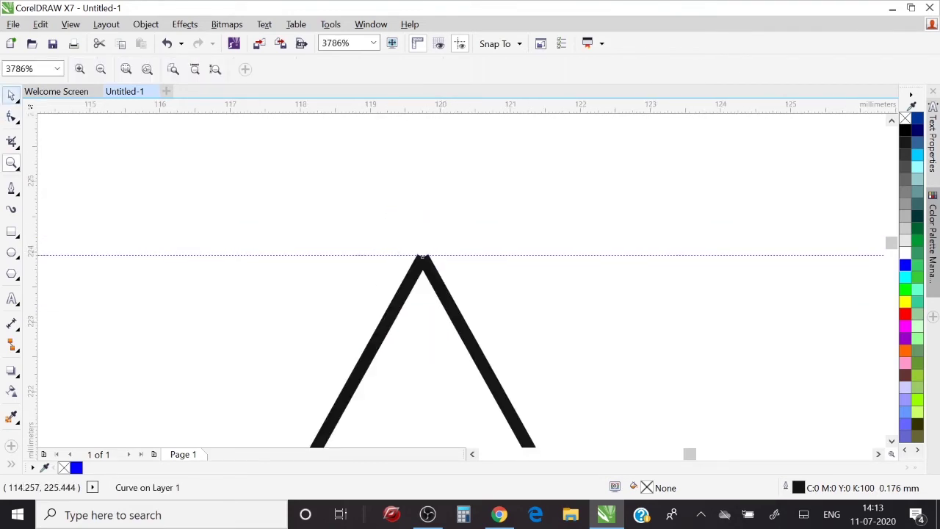
click(11, 95)
shift+click(403, 318)
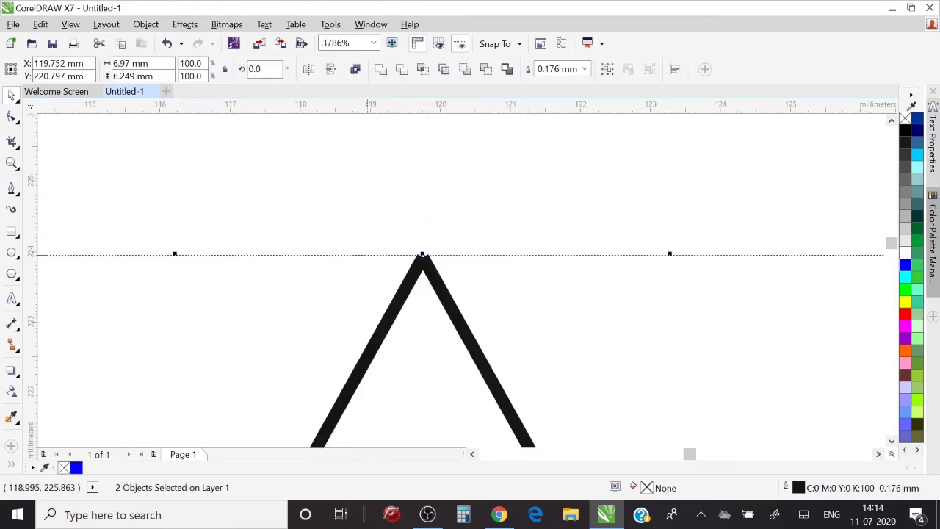
key(ctrl+l)
click(12, 162)
drag(374, 204, 475, 315)
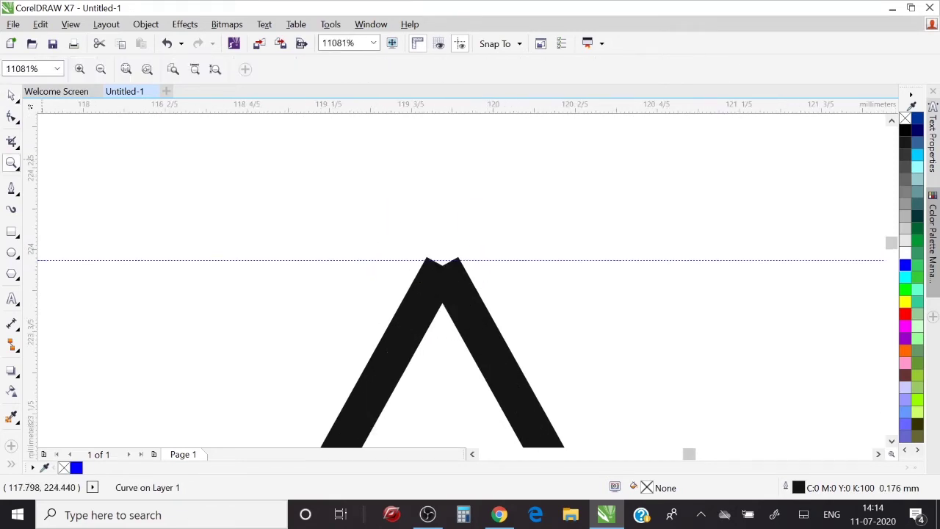
click(11, 117)
drag(440, 268, 444, 261)
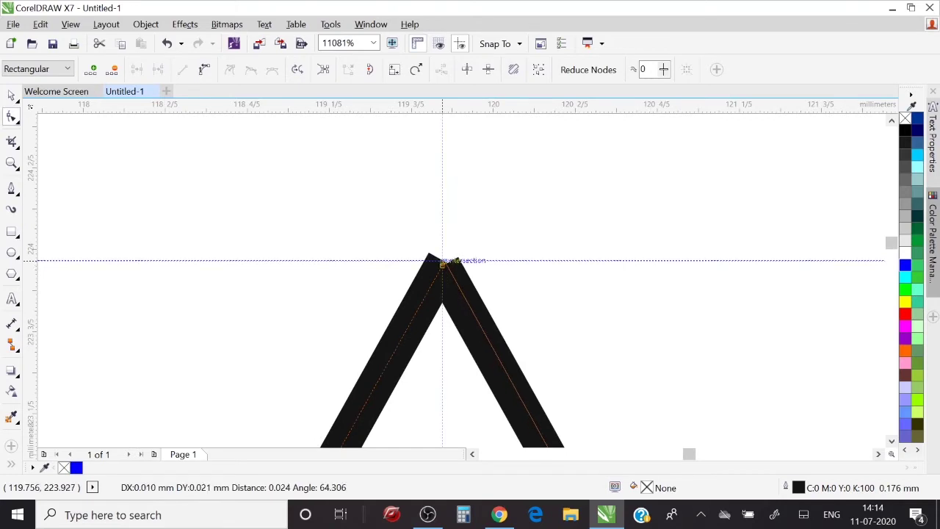
key(z)
scroll(448, 286, down, 3)
scroll(448, 286, down, 2)
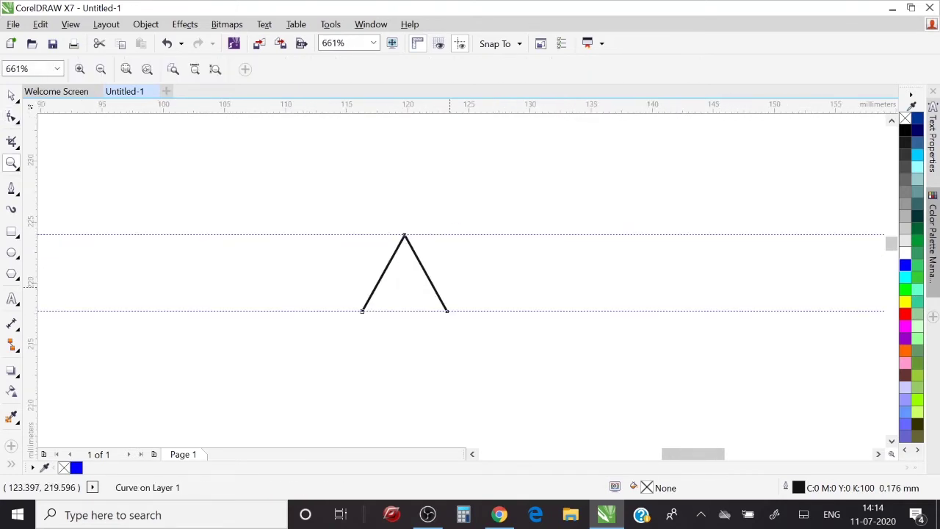
drag(342, 213, 612, 363)
Step: Mirror-copy the peak to the right, combine both, and join the bottom vertex nodes
key(space)
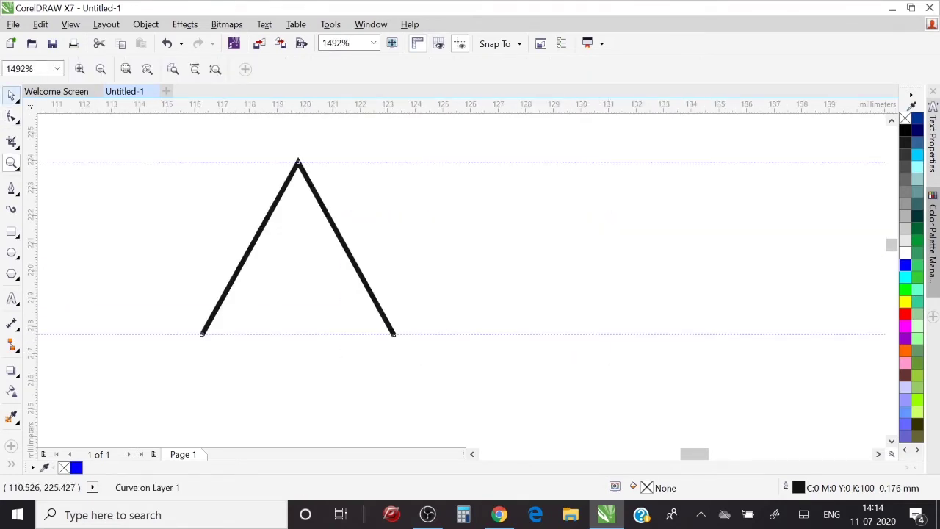
drag(198, 248, 432, 274)
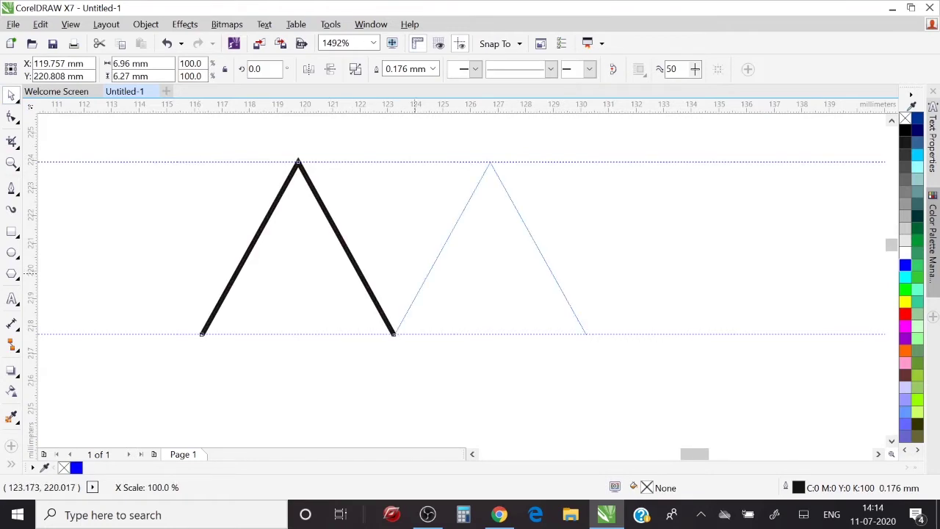
key(z)
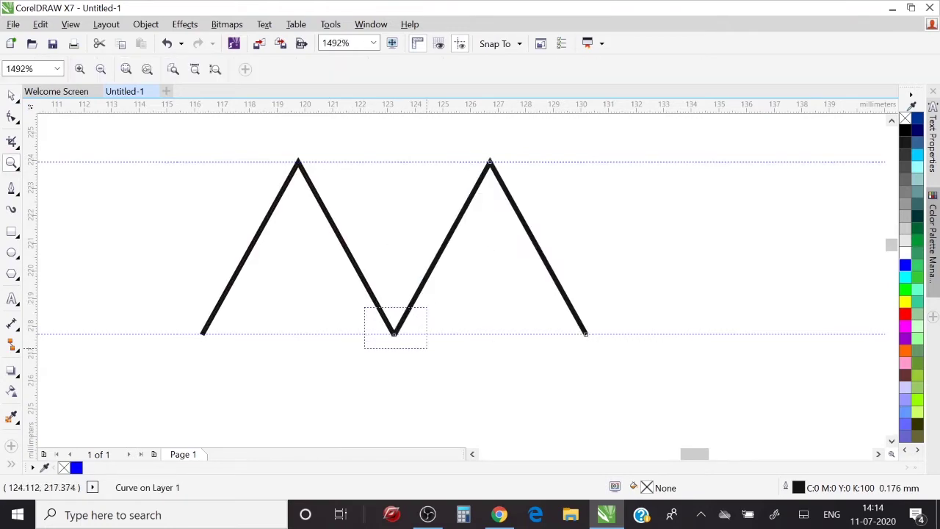
drag(365, 304, 427, 348)
click(11, 116)
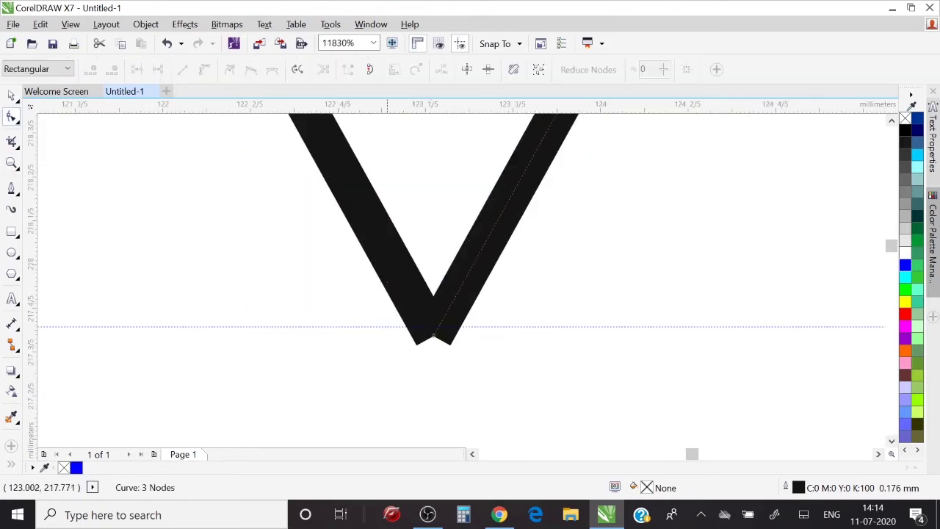
shift+click(345, 176)
drag(410, 311, 457, 376)
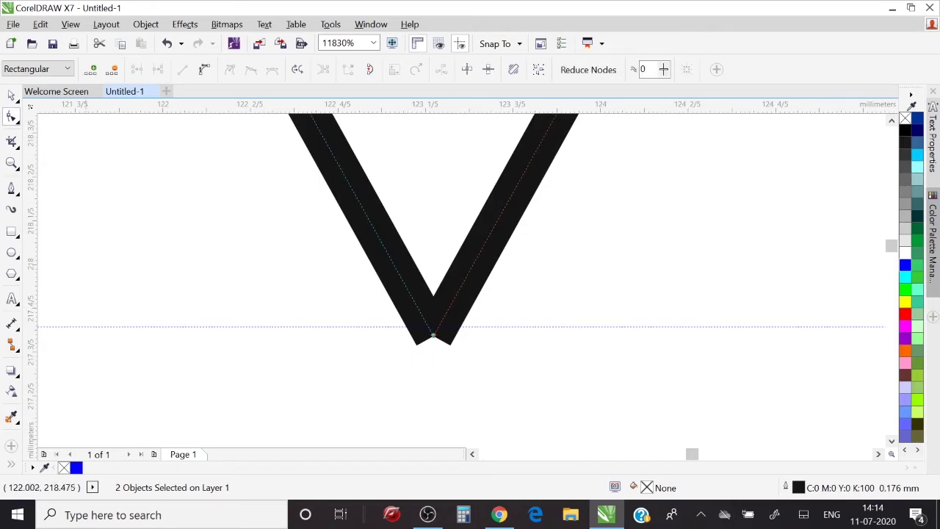
key(space)
key(ctrl+l)
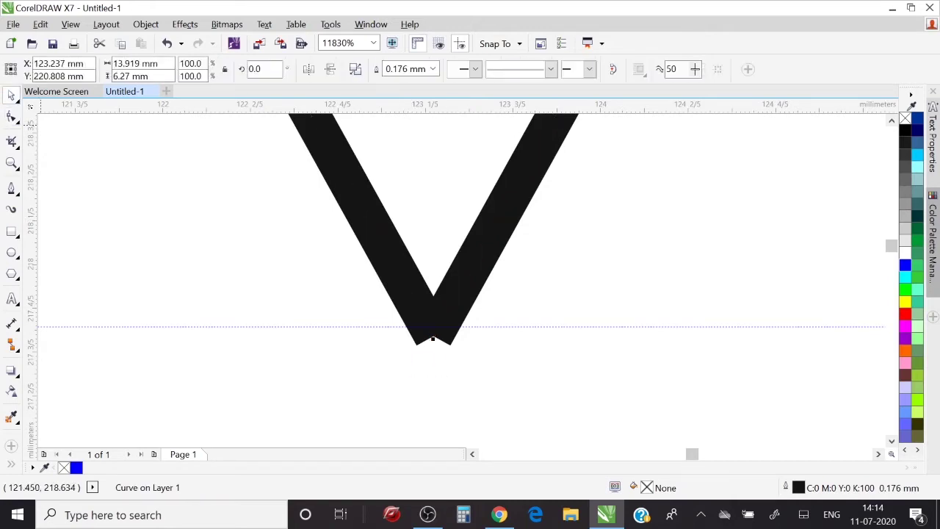
key(z)
drag(378, 369, 533, 298)
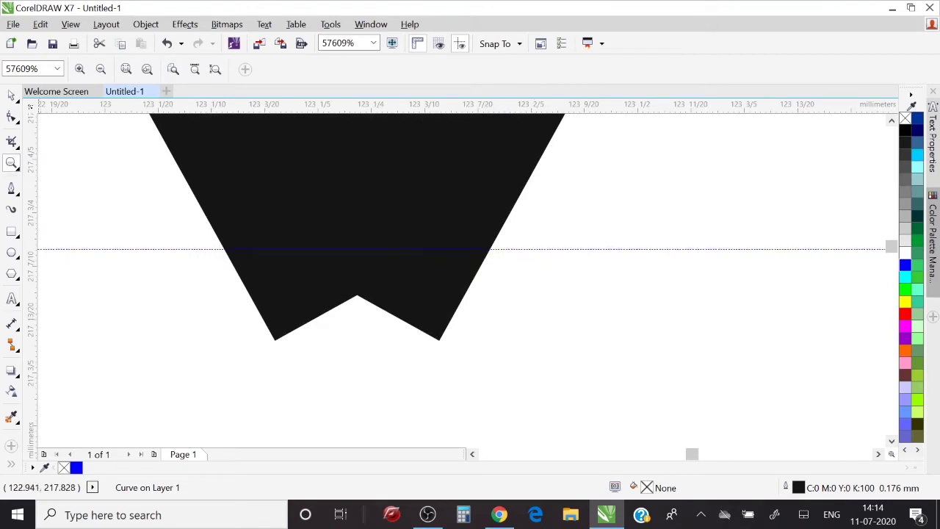
click(12, 116)
click(358, 294)
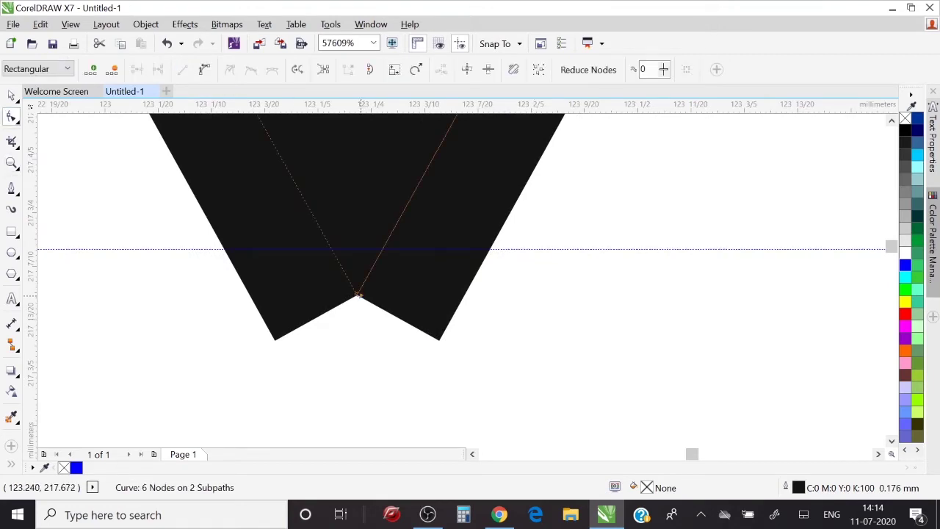
click(357, 293)
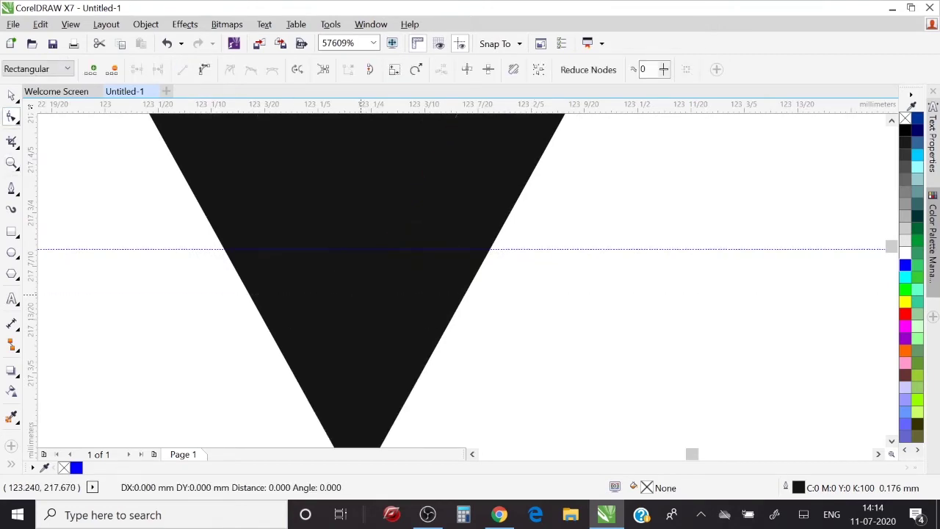
key(z)
key(F4)
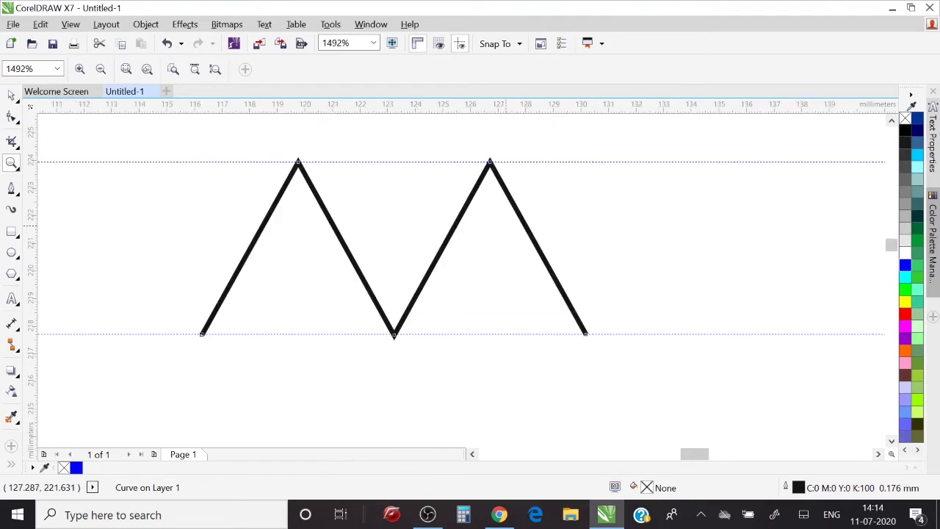
Step: Mirror the two-peak W to the right, combine with Ctrl+L and merge the bottom nodes
key(space)
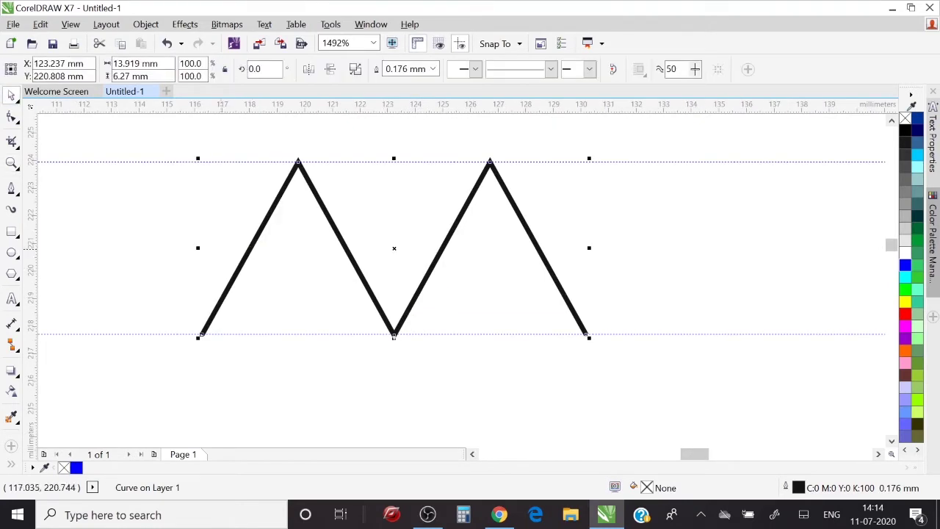
drag(198, 248, 688, 288)
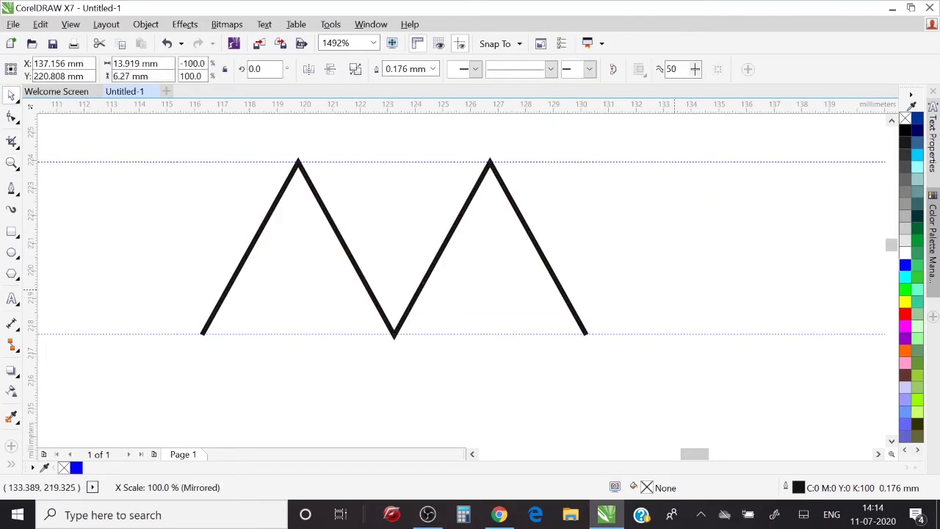
key(space)
drag(564, 360, 631, 312)
key(space)
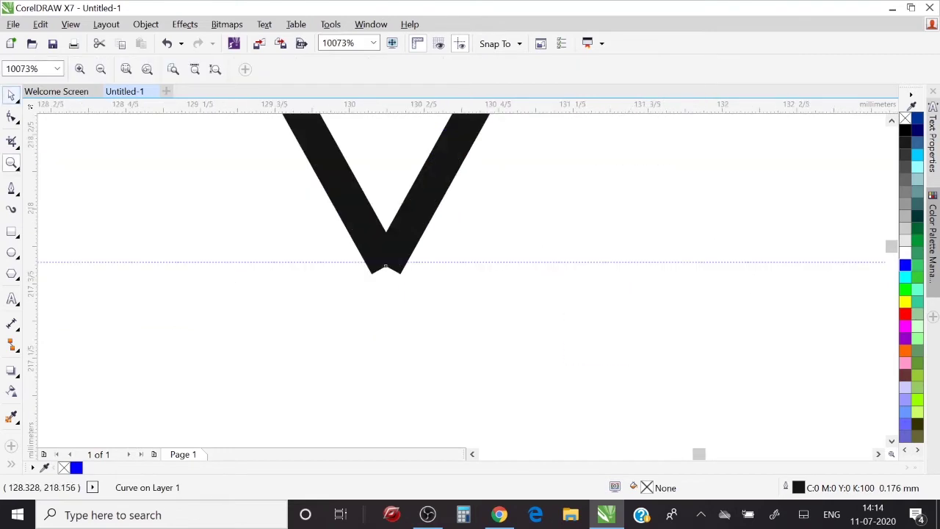
key(ctrl+l)
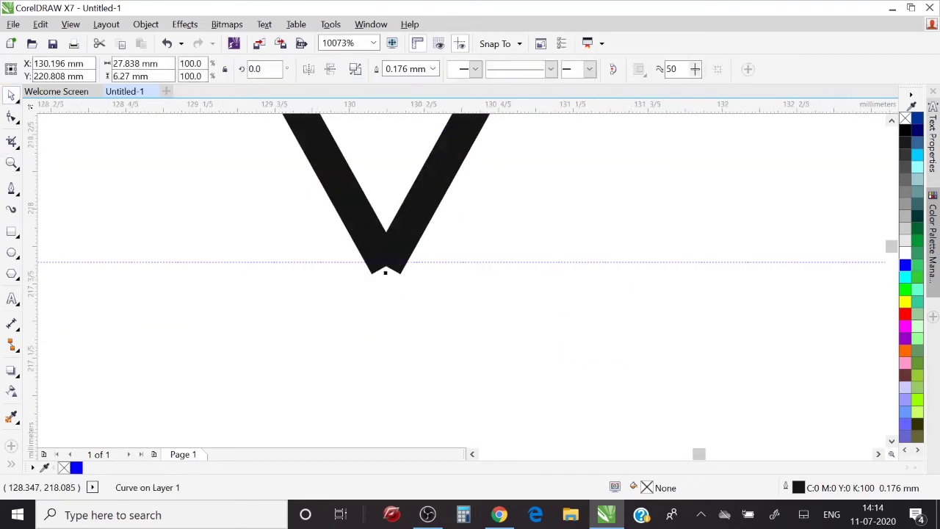
key(F10)
drag(387, 266, 385, 266)
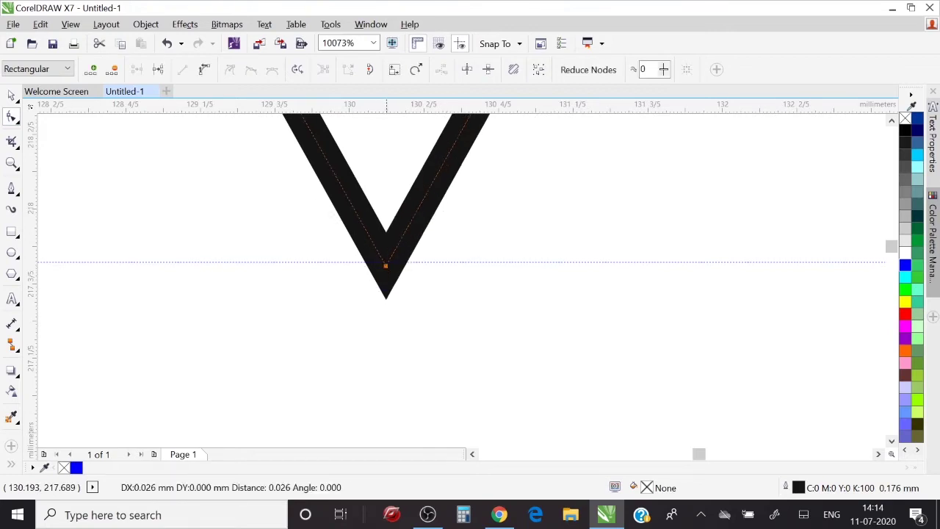
key(z)
scroll(408, 221, down, 3)
scroll(549, 221, down, 1)
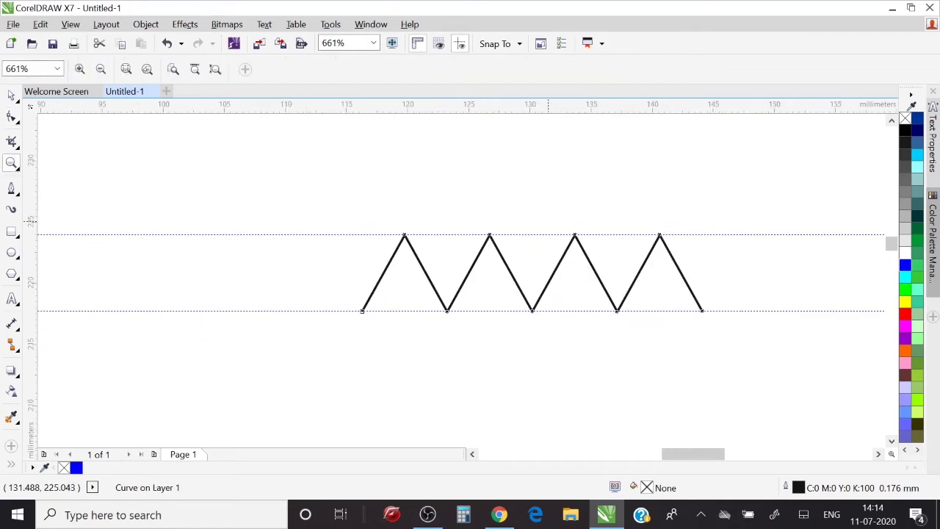
Step: Mirror-duplicate the four-peak zigzag onto its right side
scroll(300, 201, down, 2)
drag(506, 211, 732, 290)
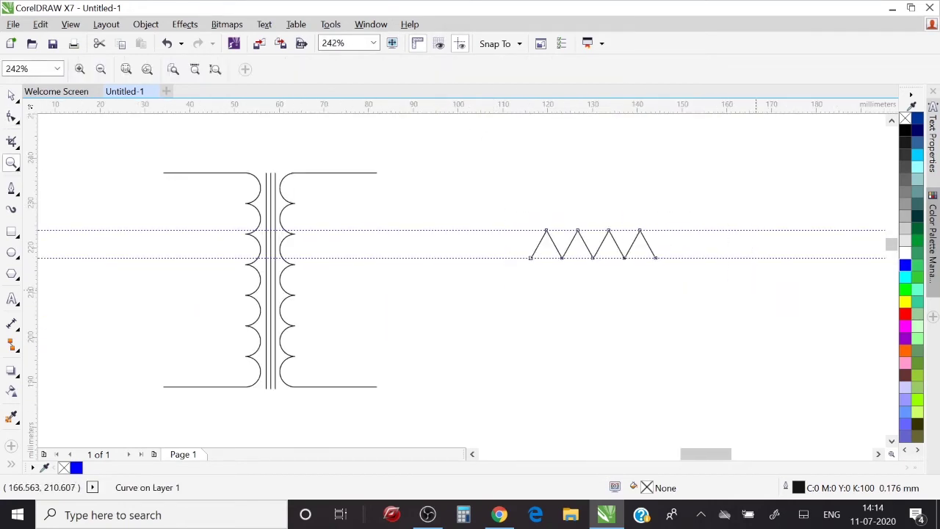
click(11, 95)
click(162, 228)
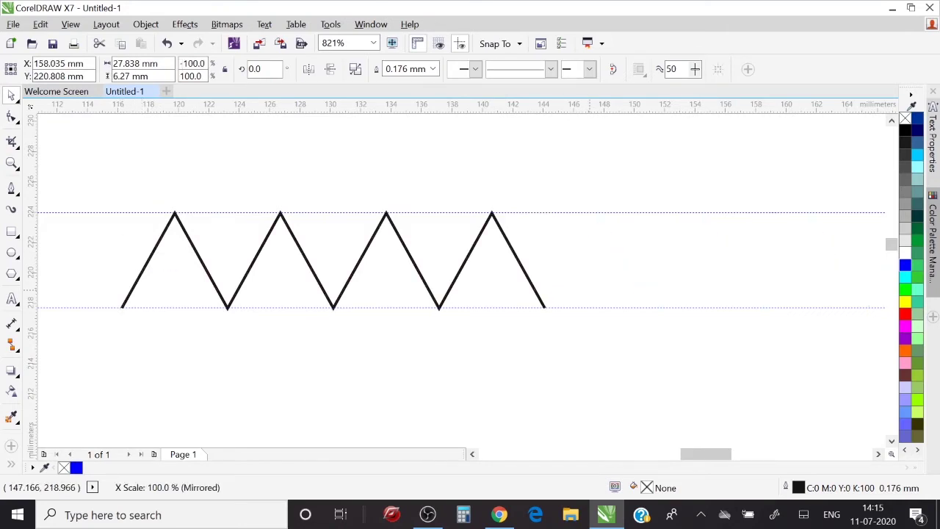
drag(118, 260, 701, 292)
Step: Combine both zigzags with Ctrl+L and snap the loose end node onto its partner to join them
key(z)
drag(498, 256, 592, 330)
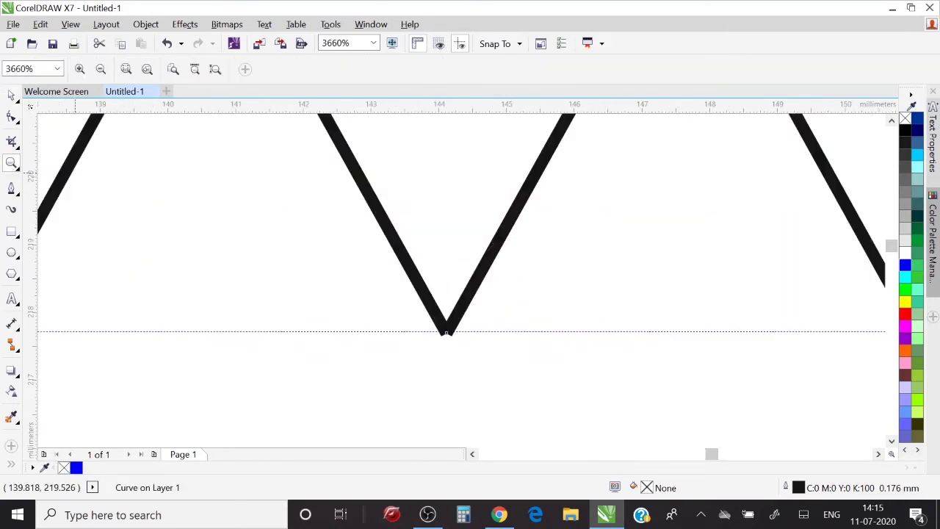
key(space)
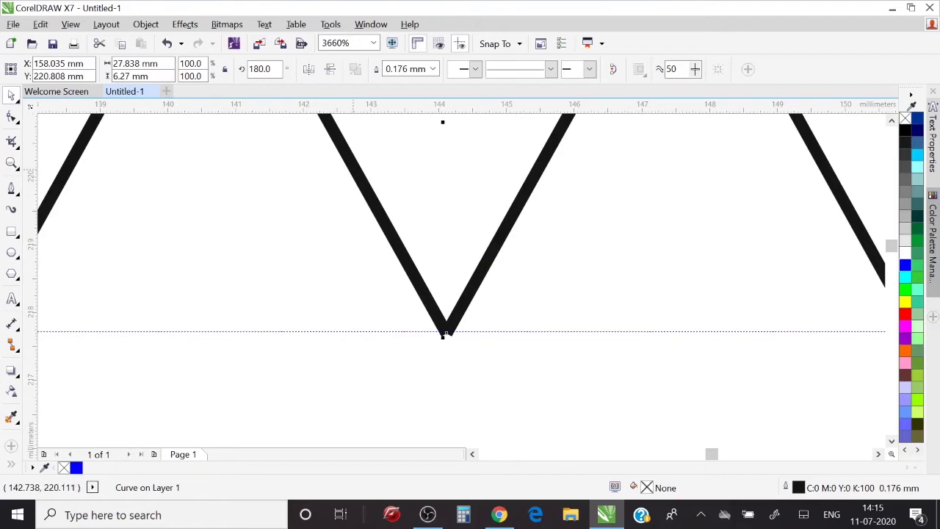
shift+click(443, 335)
key(ctrl+l)
click(11, 116)
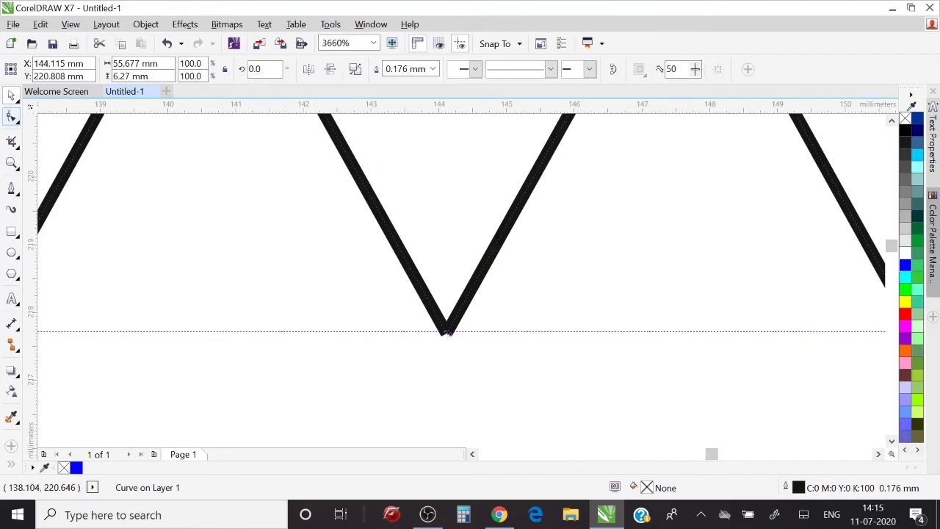
click(447, 332)
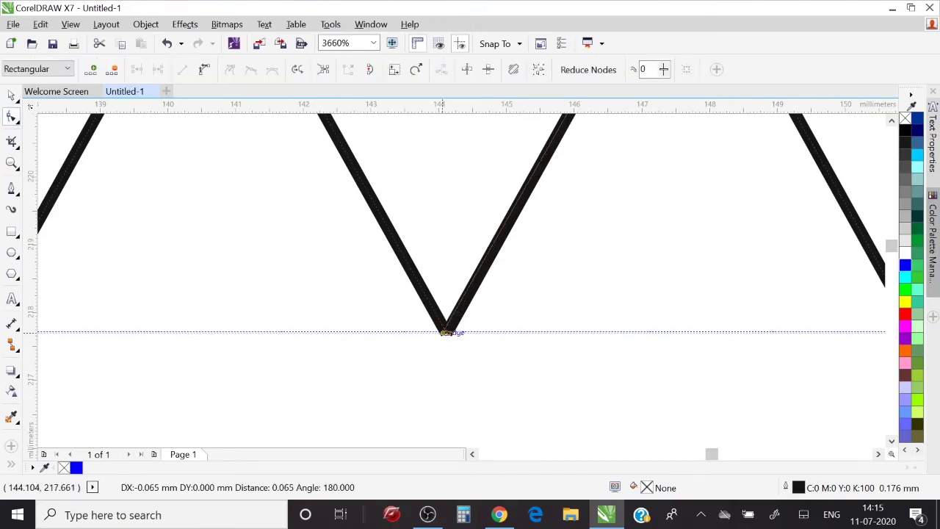
drag(447, 332, 446, 334)
key(z)
scroll(446, 335, down, 5)
scroll(424, 272, down, 3)
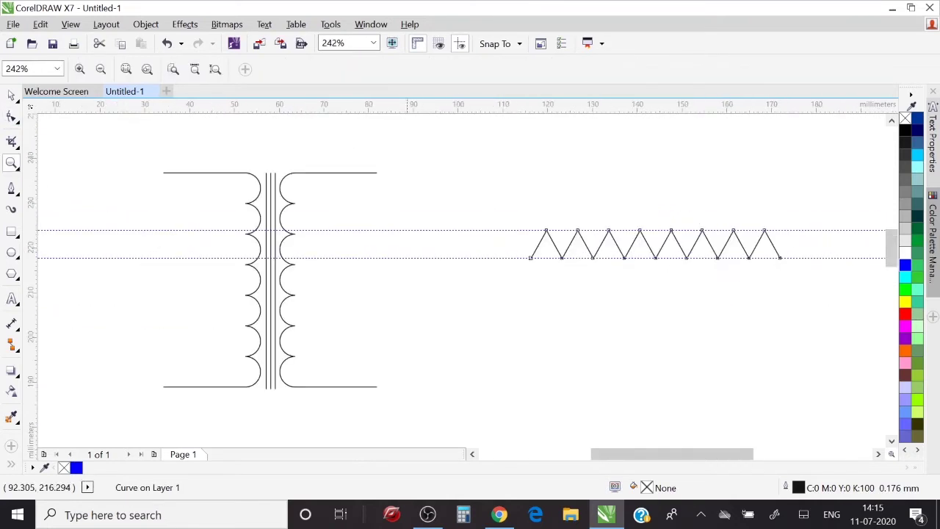
drag(469, 204, 801, 280)
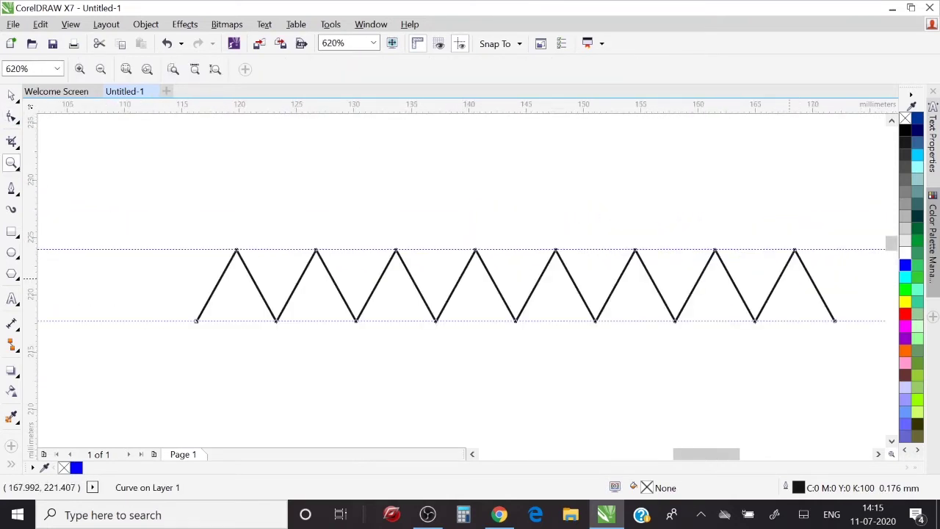
key(space)
key(F5)
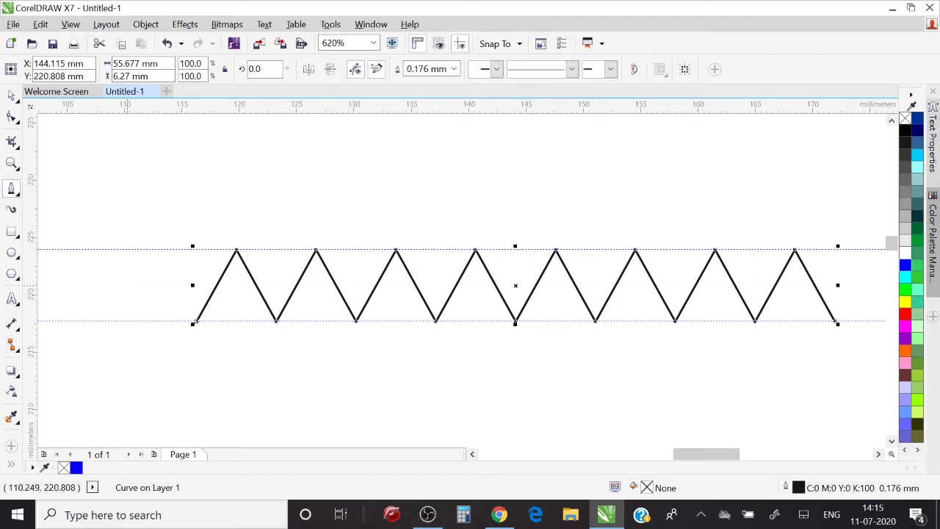
Step: Draw a lead with a horizontal part and a diagonal down to the zigzag's first low point
click(127, 285)
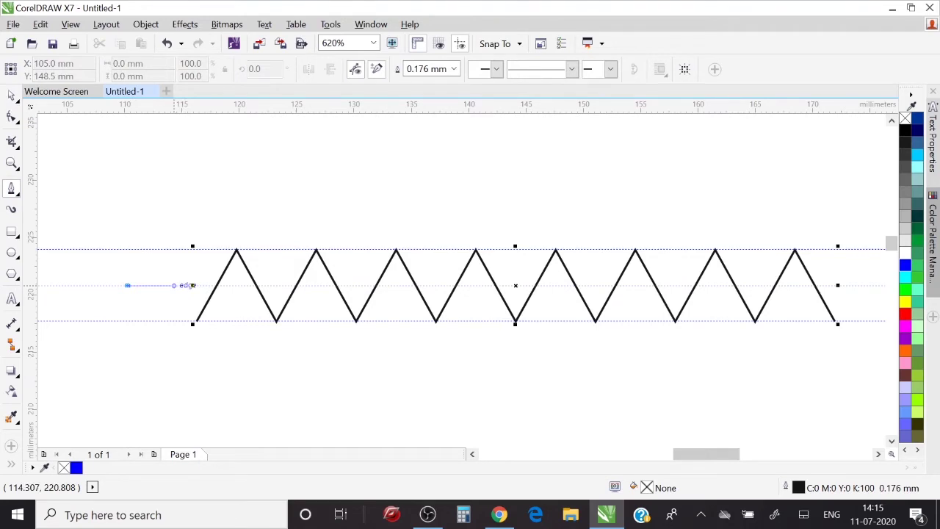
click(175, 285)
click(197, 321)
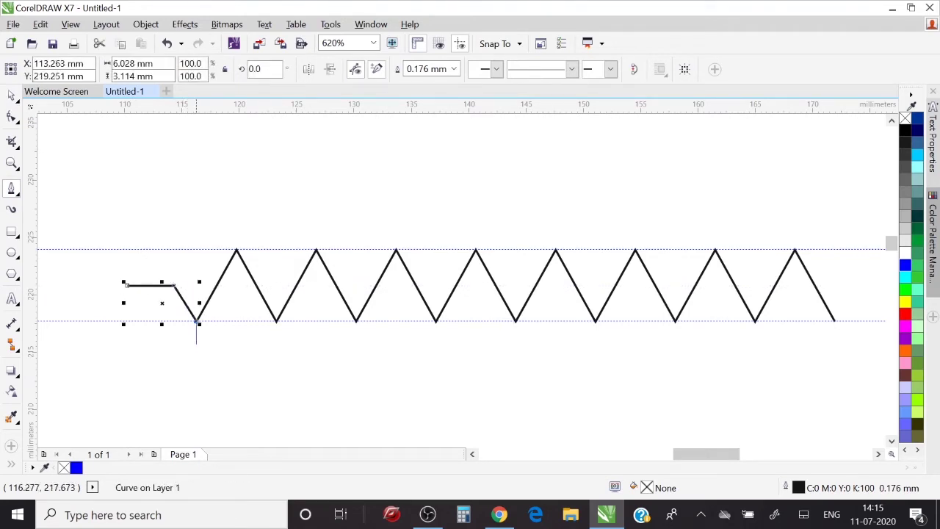
click(11, 162)
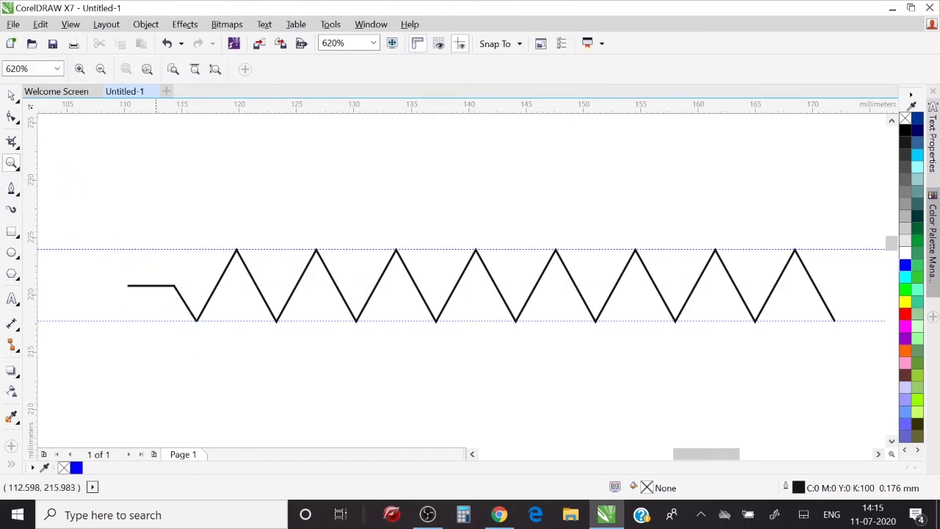
drag(155, 340, 238, 289)
Step: Combine the lead with the zigzag using Ctrl+L and snap the lead's end onto the zigzag node
click(11, 116)
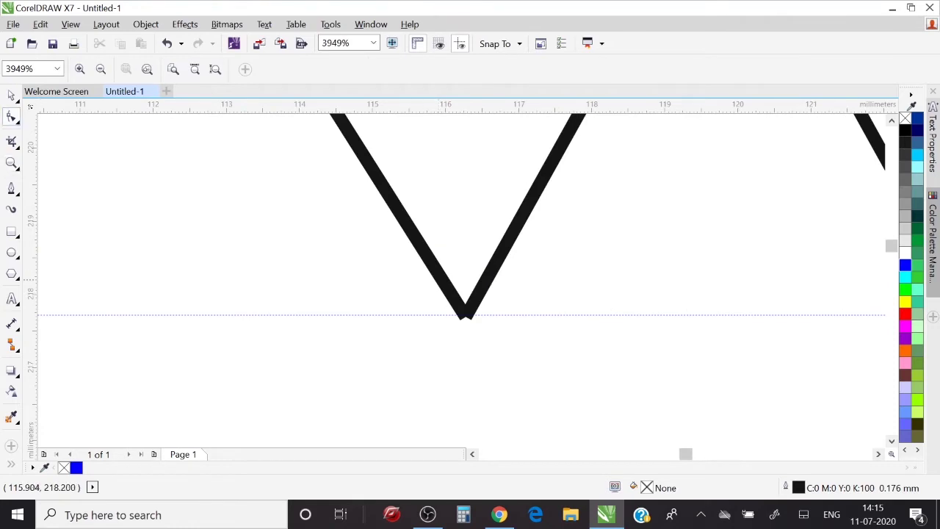
click(11, 95)
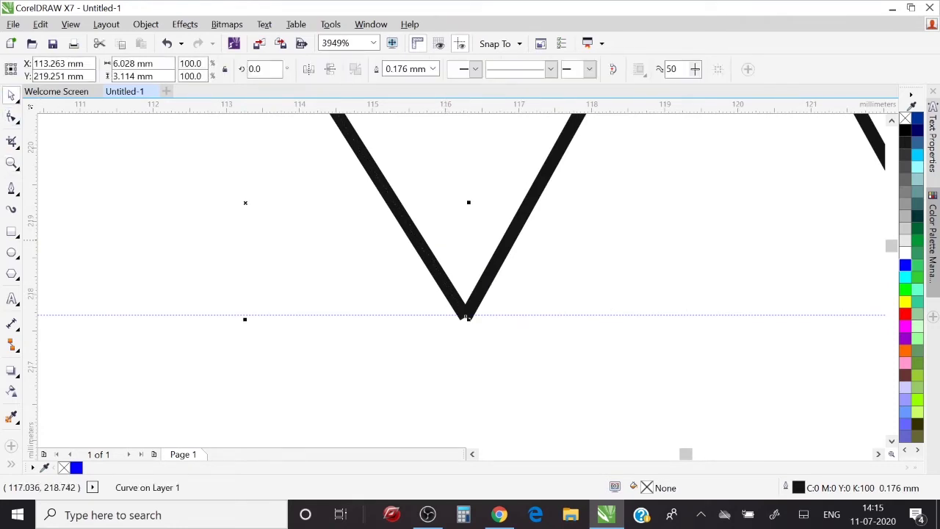
shift+click(512, 233)
key(ctrl+l)
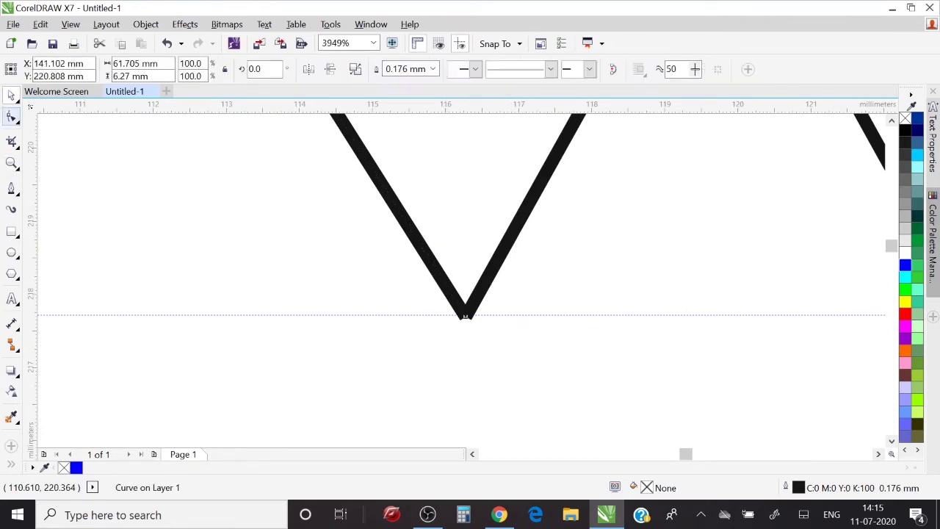
key(F10)
click(464, 316)
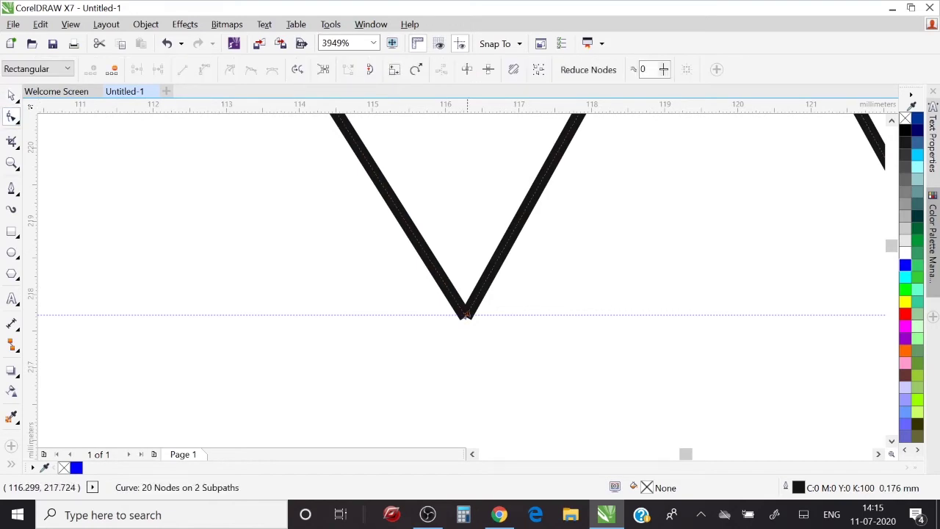
drag(464, 316, 471, 319)
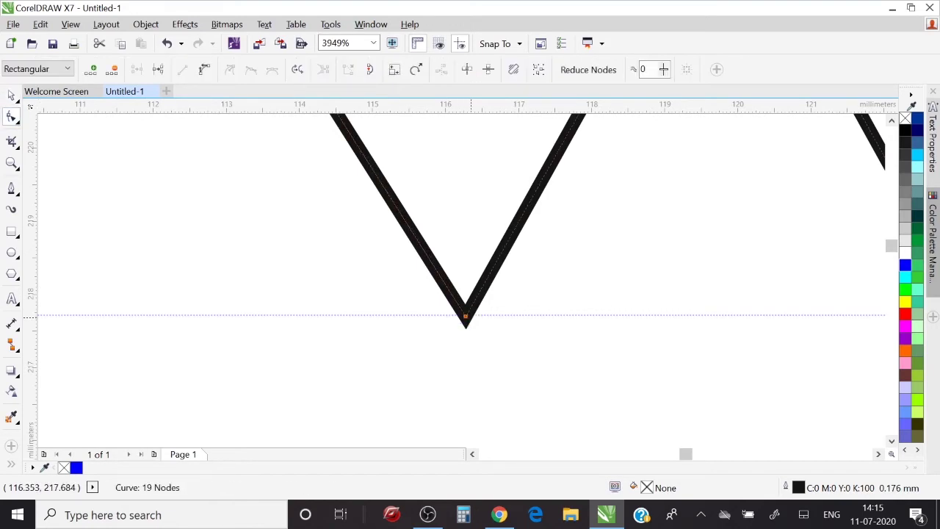
Step: Zoom out to review the whole resistor, then select the zigzag curve for node editing
key(z)
key(F4)
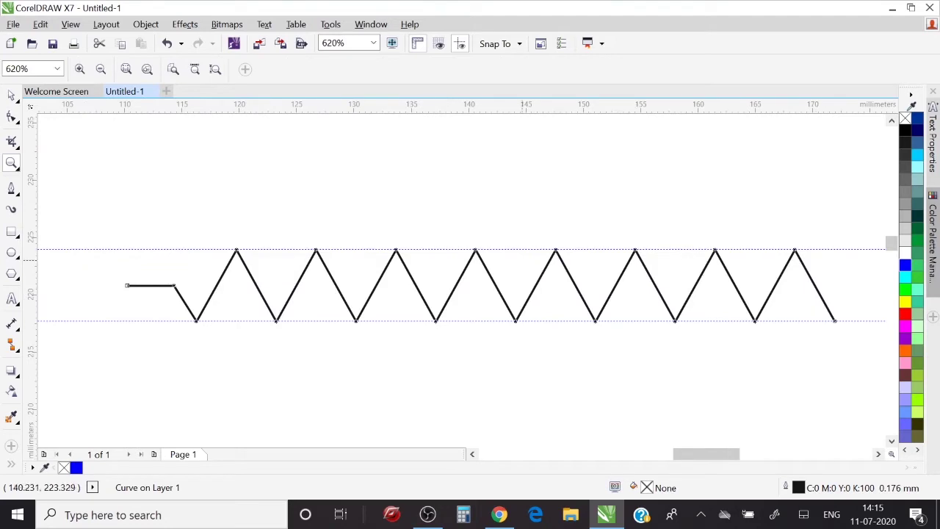
scroll(397, 213, down, 3)
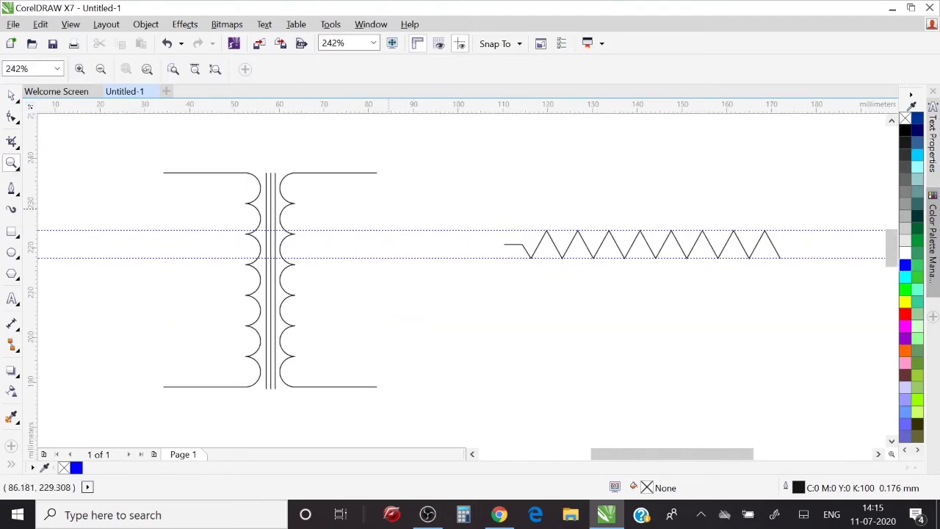
drag(600, 232, 823, 278)
scroll(806, 274, down, 3)
drag(431, 214, 816, 284)
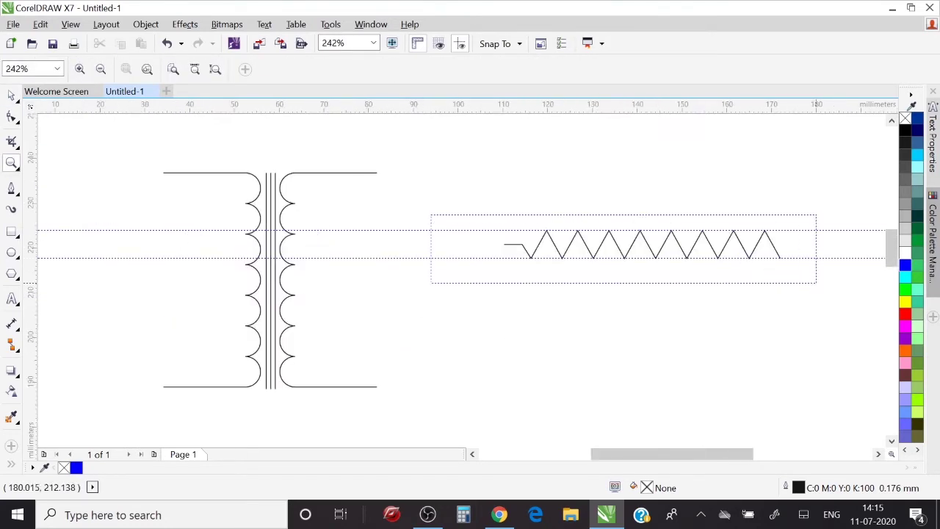
click(12, 116)
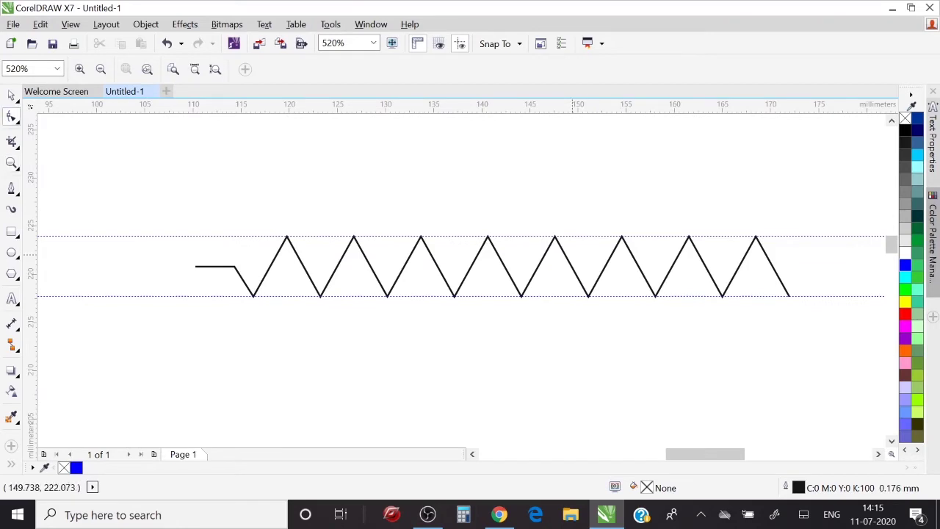
click(569, 255)
Step: Delete the zigzag's right-half nodes and mirror-duplicate the left half across its right end
drag(850, 201, 522, 363)
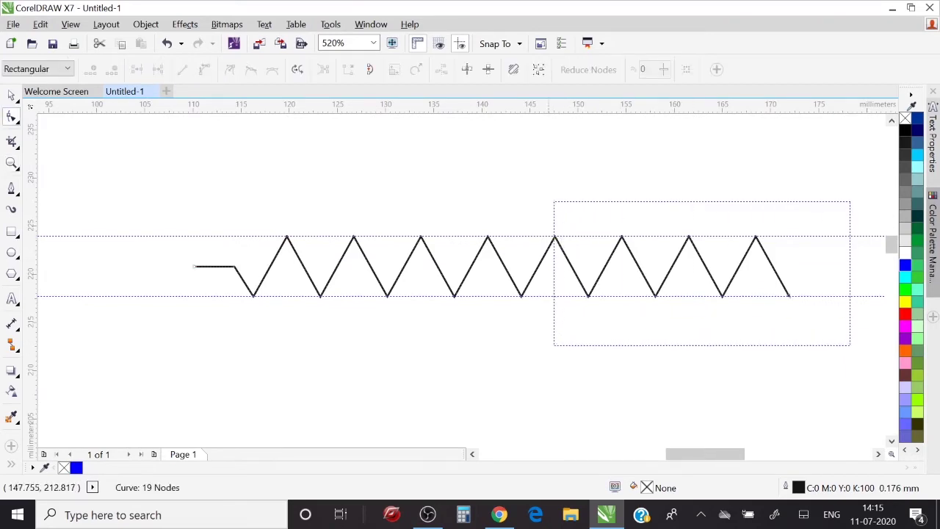
key(Delete)
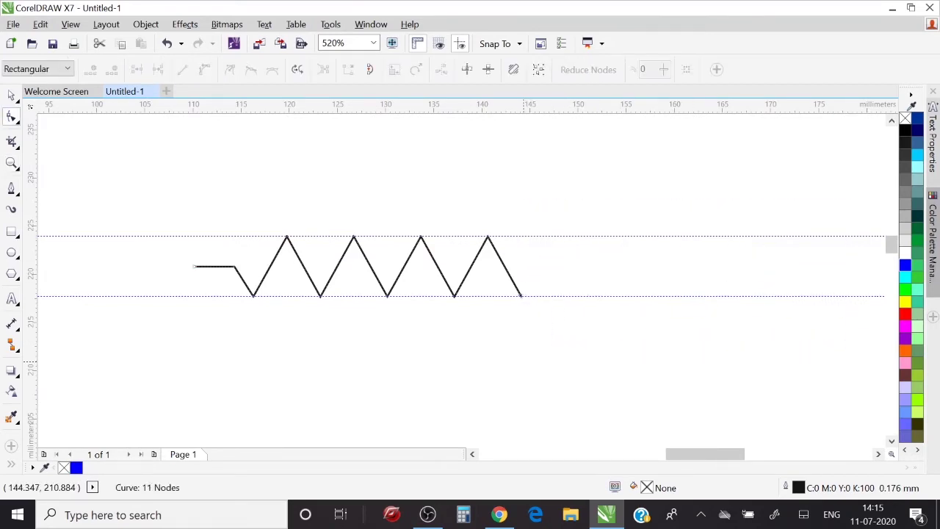
key(space)
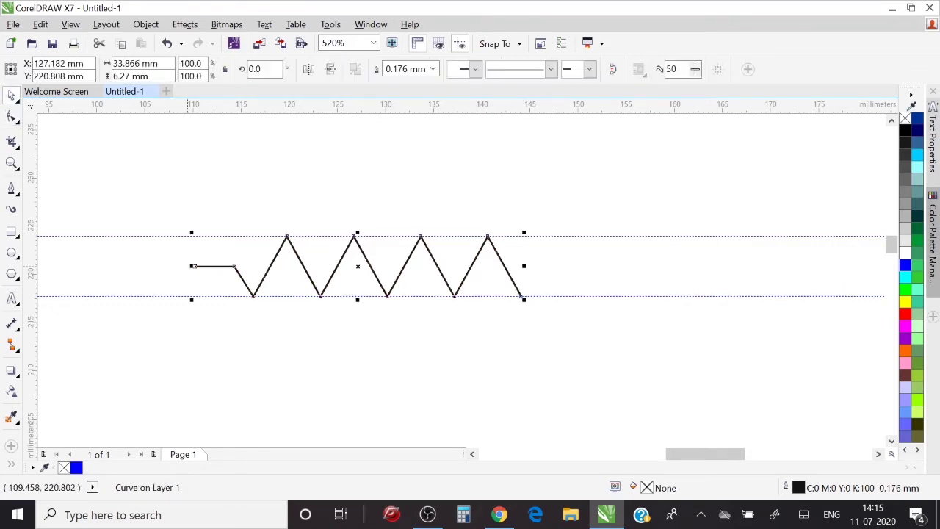
drag(499, 290, 583, 301)
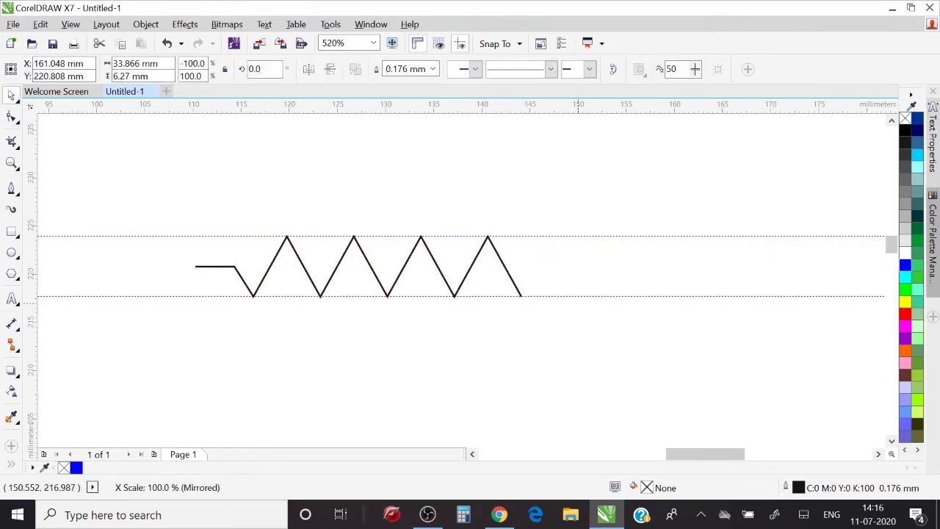
Step: Combine both halves into one curve and join the loose middle nodes
key(z)
drag(457, 334, 565, 265)
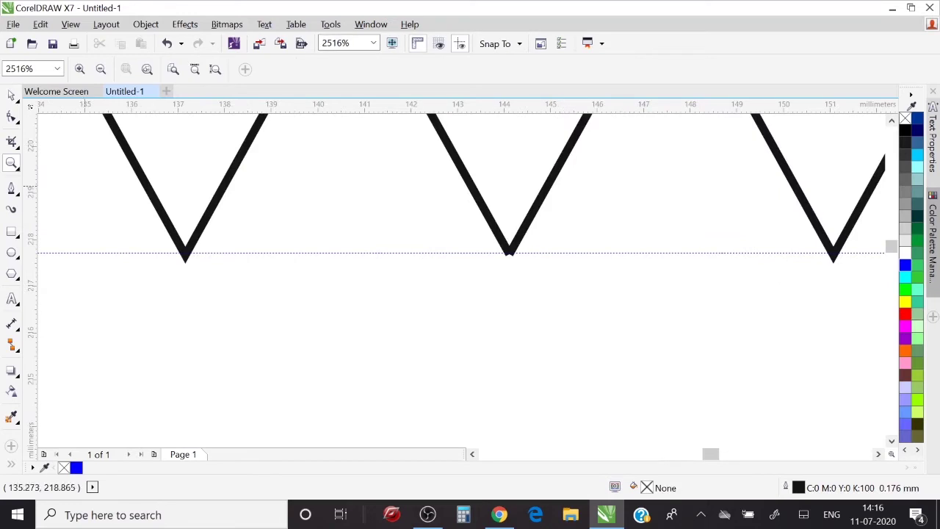
click(11, 94)
click(511, 255)
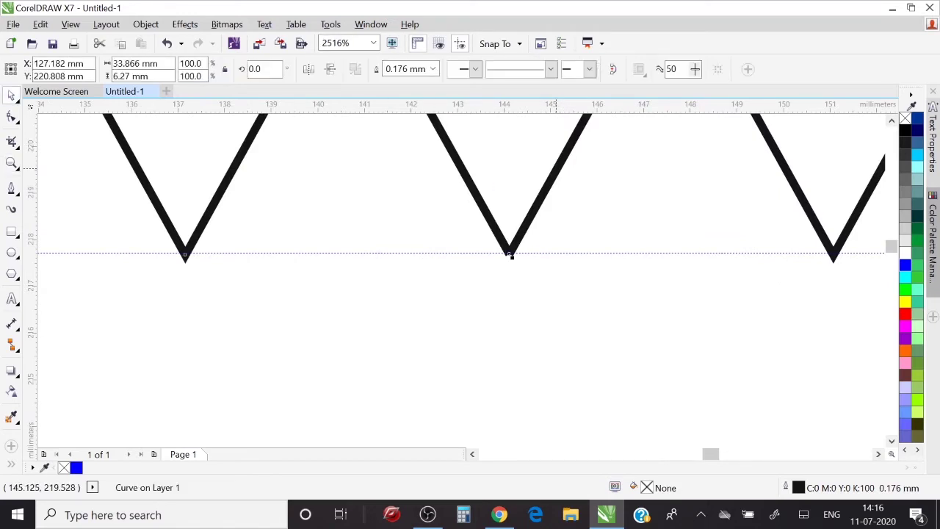
shift+click(557, 169)
key(ctrl+l)
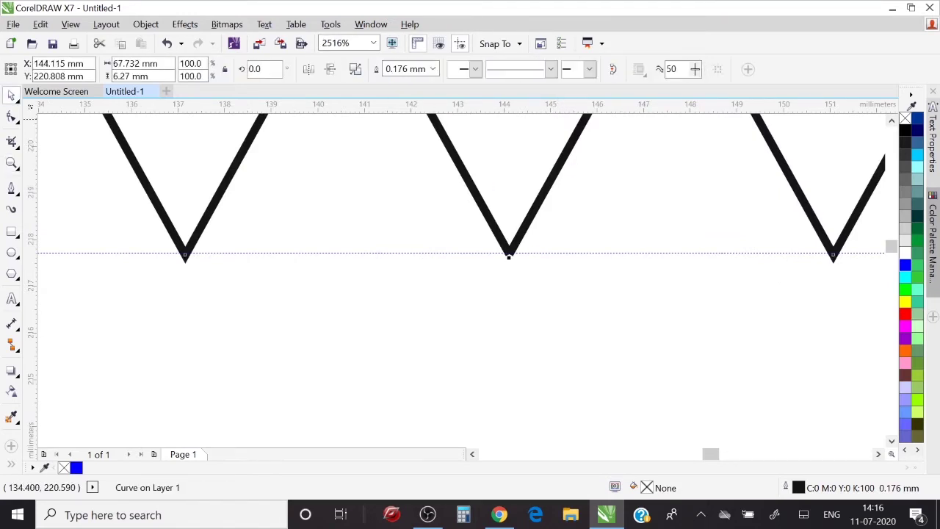
key(F10)
drag(510, 252, 509, 252)
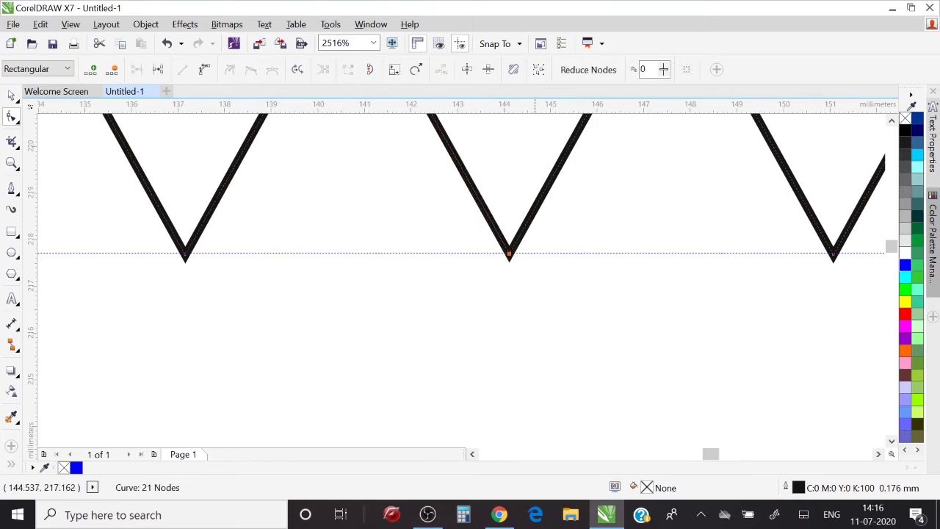
key(z)
scroll(525, 307, down, 5)
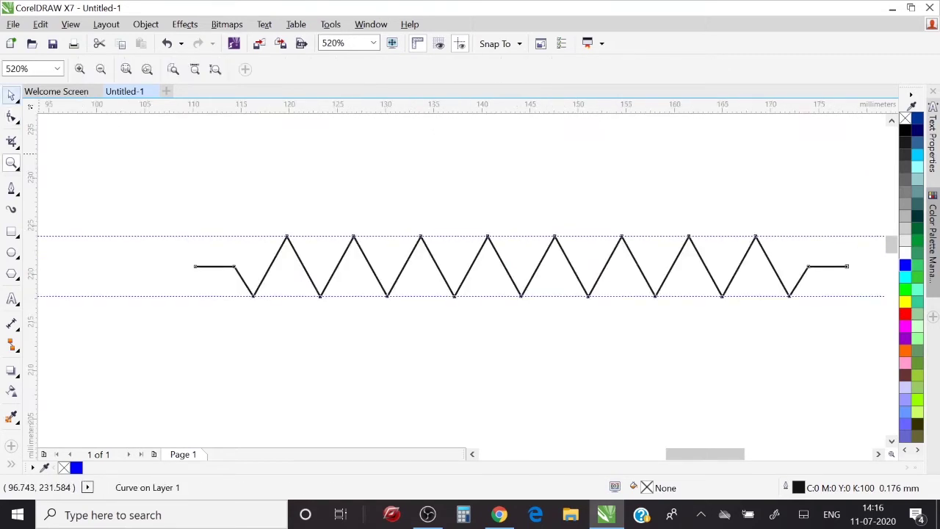
key(F4)
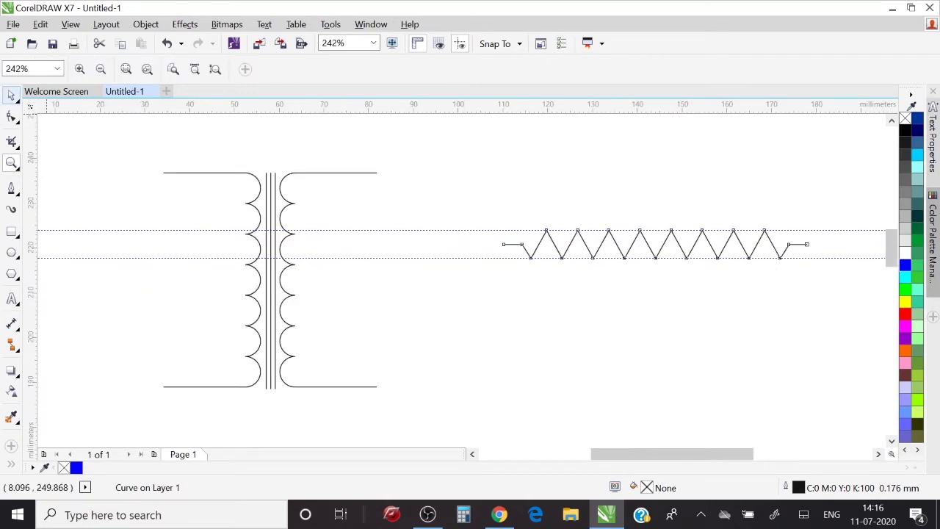
Step: Shrink the resistor to half size and move it up toward the transformer's top lead
key(space)
drag(809, 229, 657, 243)
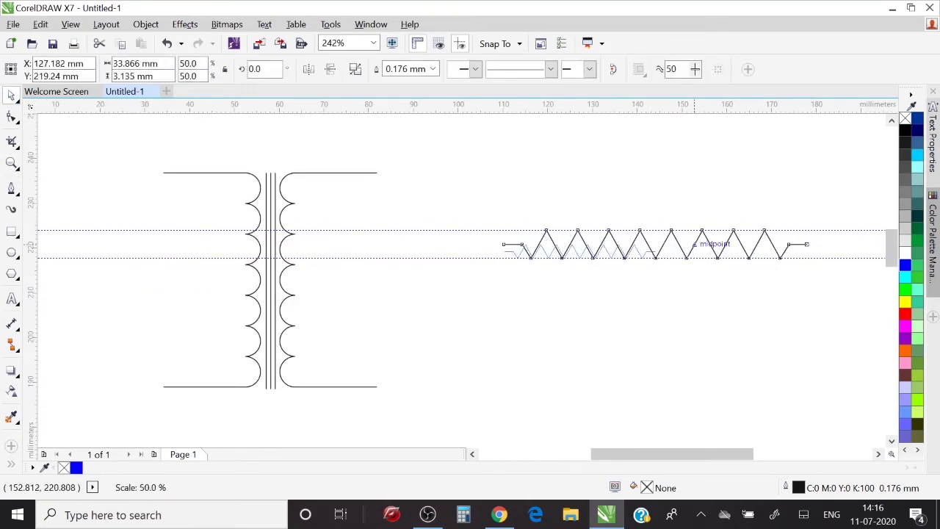
click(593, 248)
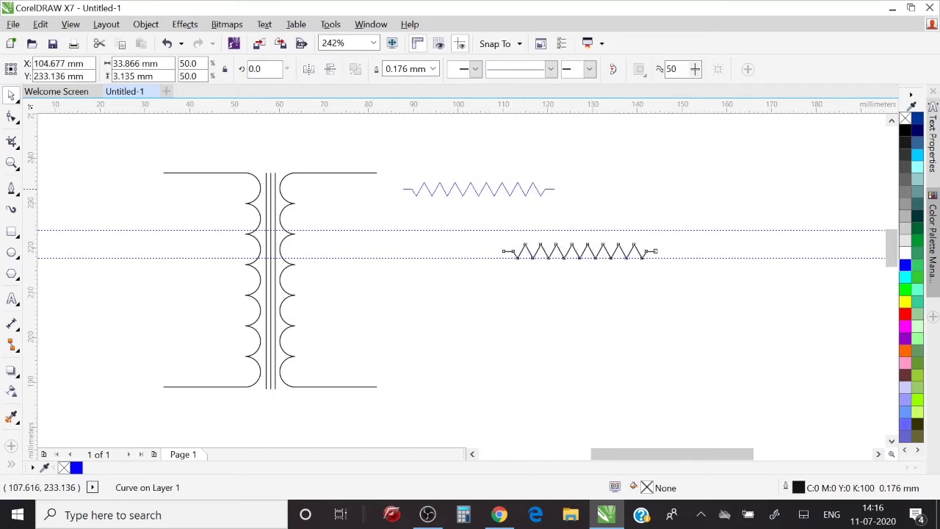
drag(593, 252, 465, 179)
Step: Position the zigzag so its end meets the top lead
key(z)
drag(339, 152, 553, 211)
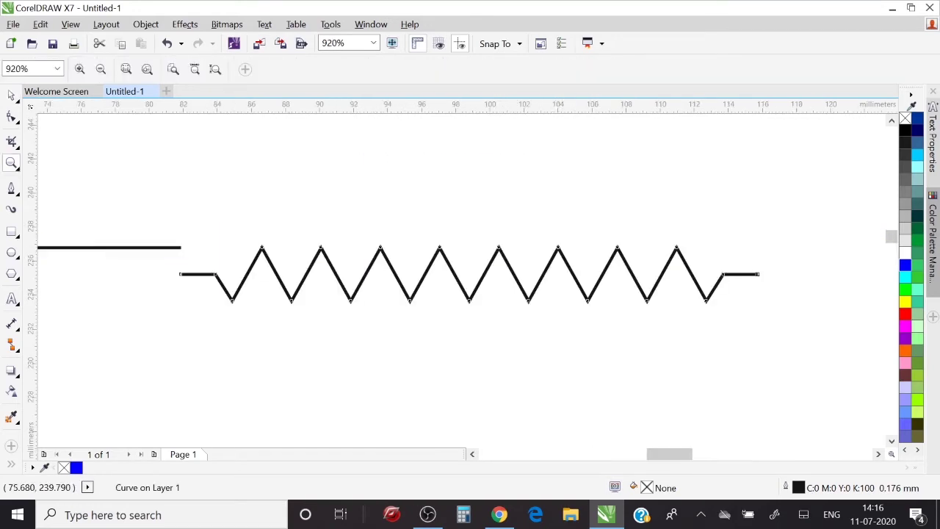
key(space)
shift+click(125, 248)
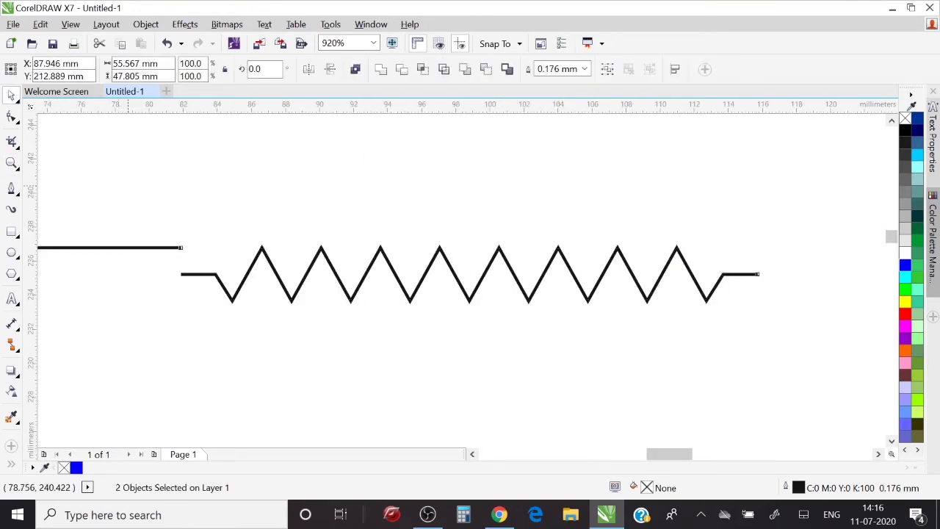
click(189, 263)
mouse_move(192, 274)
mouse_down()
mouse_move(192, 252)
mouse_move(209, 253)
mouse_up()
Step: Select the lead and zigzag together and combine them with Ctrl+L
key(z)
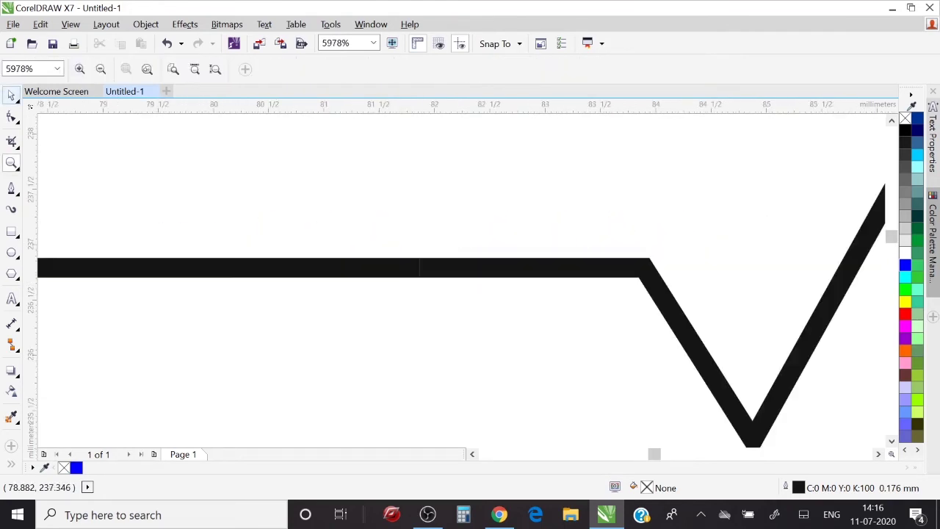
key(space)
shift+click(420, 267)
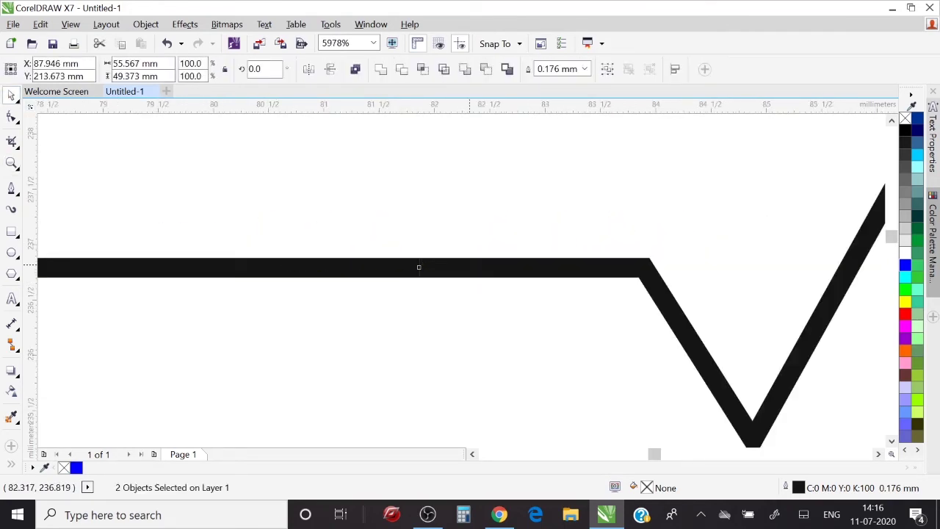
key(F10)
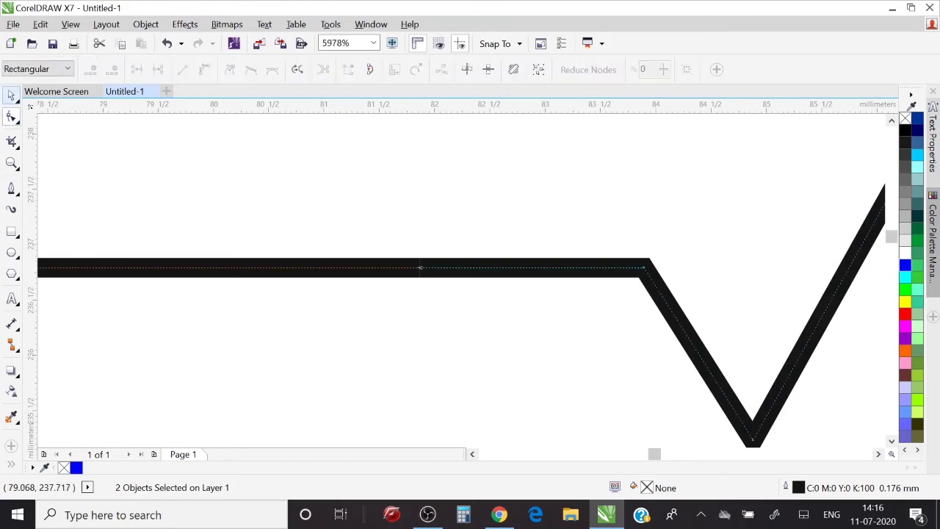
key(space)
key(ctrl+l)
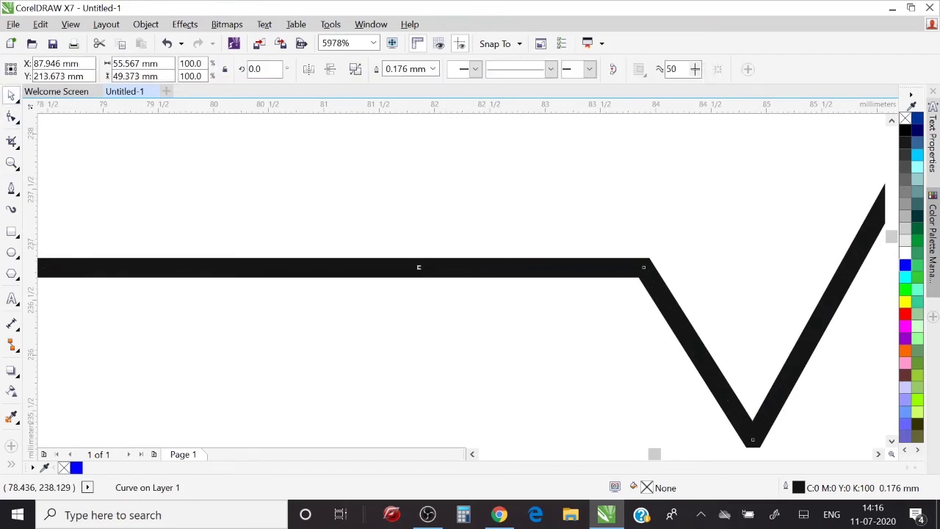
Step: Delete the extra overlapping node at the joint, then zoom out to the whole transformer
key(F10)
click(421, 269)
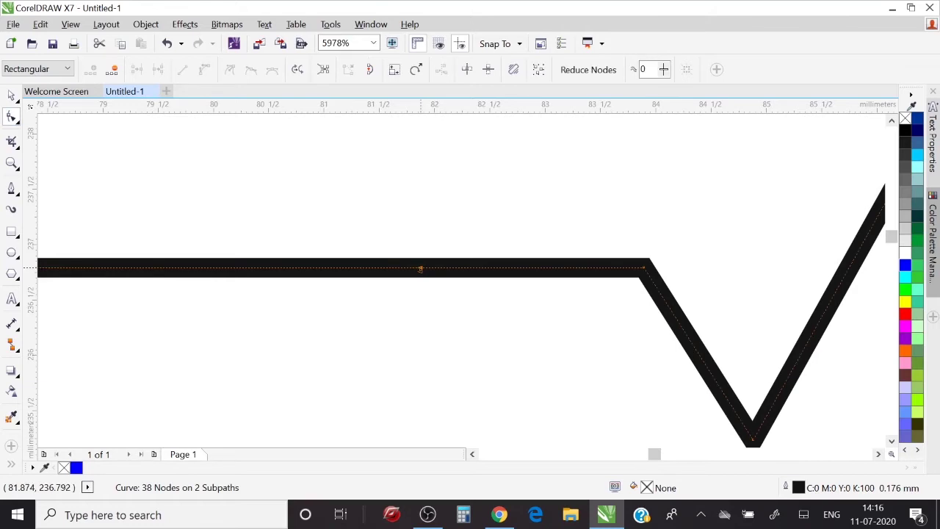
drag(420, 269, 420, 269)
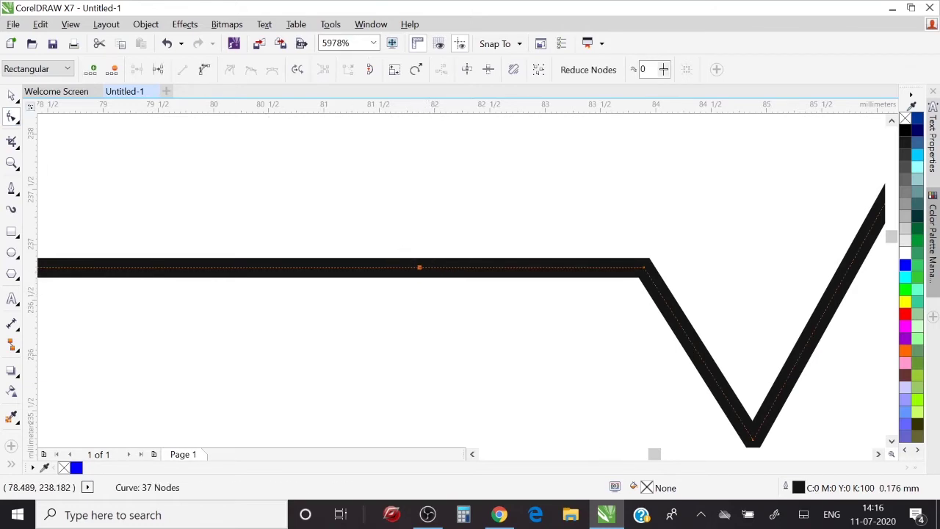
click(11, 96)
click(11, 117)
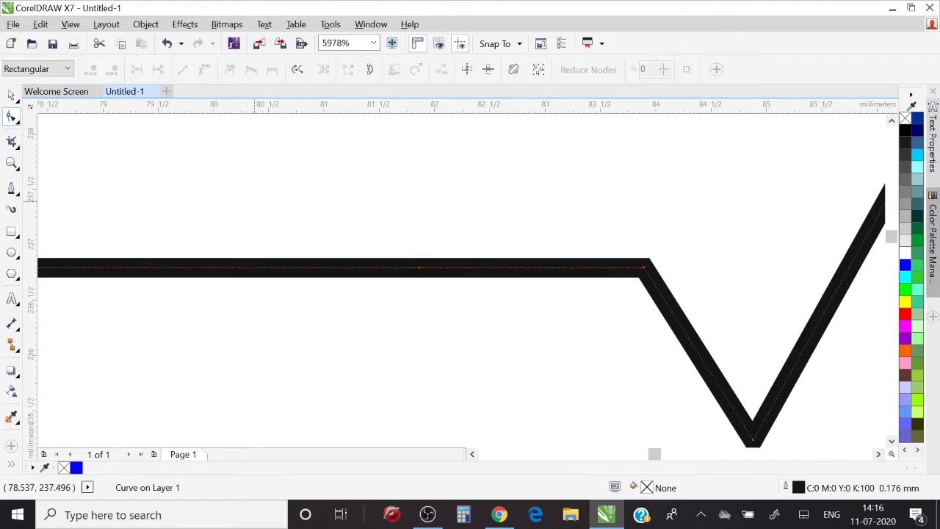
click(419, 268)
key(Delete)
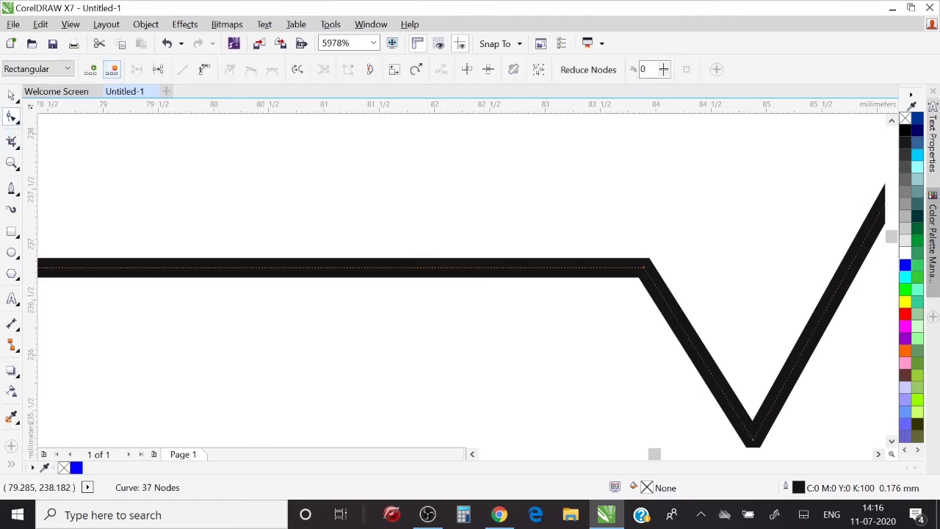
key(space)
key(z)
scroll(643, 239, down, 5)
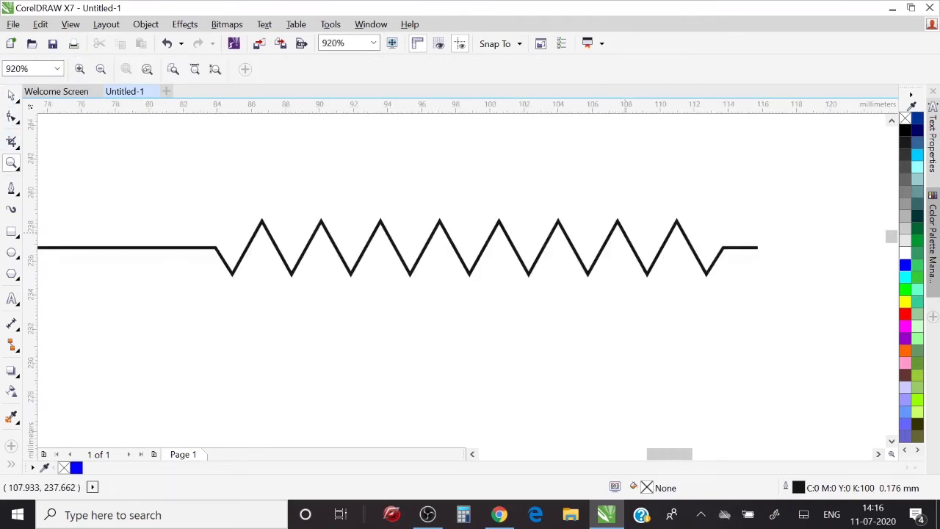
scroll(643, 239, down, 2)
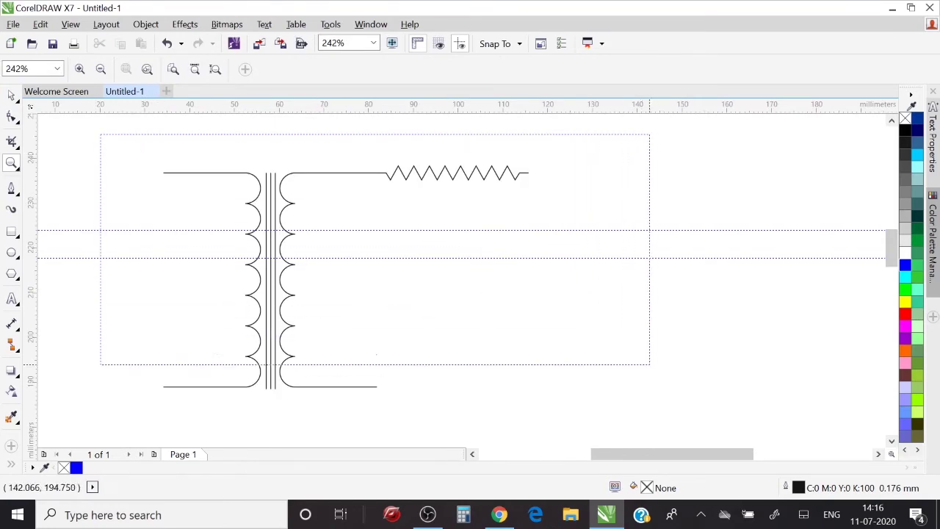
Step: Break the winding-and-resistor curve apart with Ctrl+K and select the resistor zigzag alone
drag(100, 133, 667, 392)
key(space)
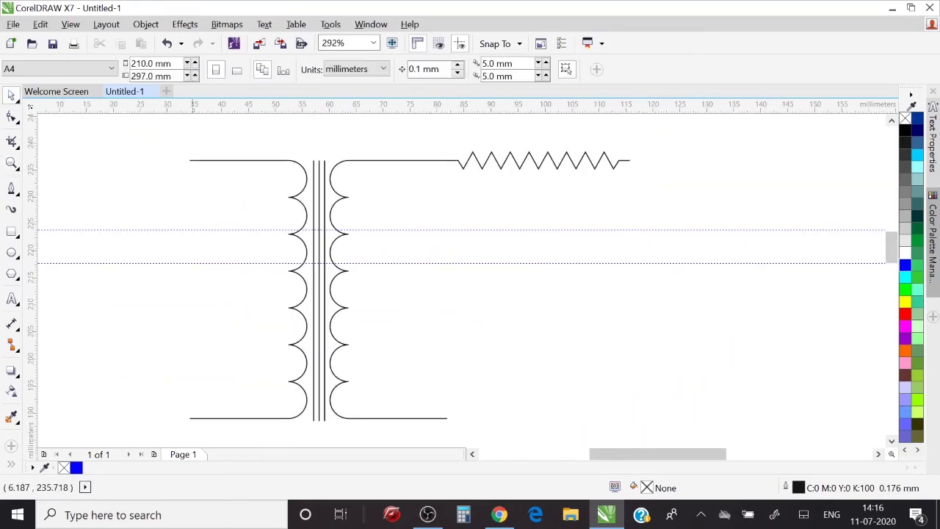
key(Tab)
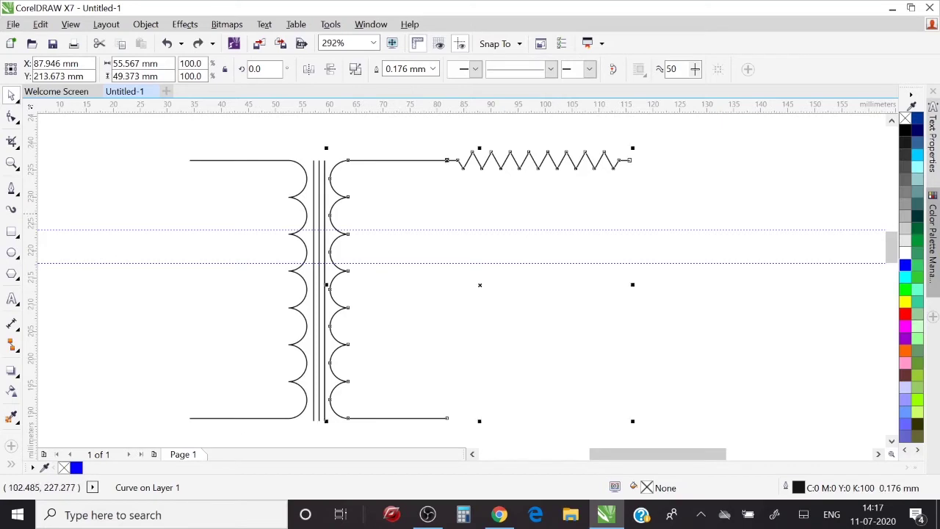
key(Escape)
click(594, 162)
key(ctrl+k)
key(Escape)
click(593, 168)
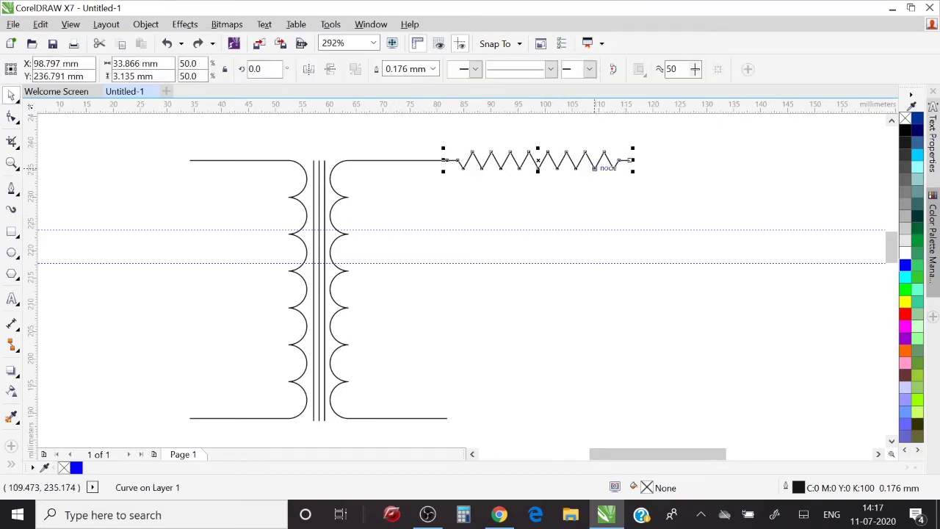
Step: Drag a copy of the resistor zigzag down below the original
drag(596, 167, 590, 307)
key(Escape)
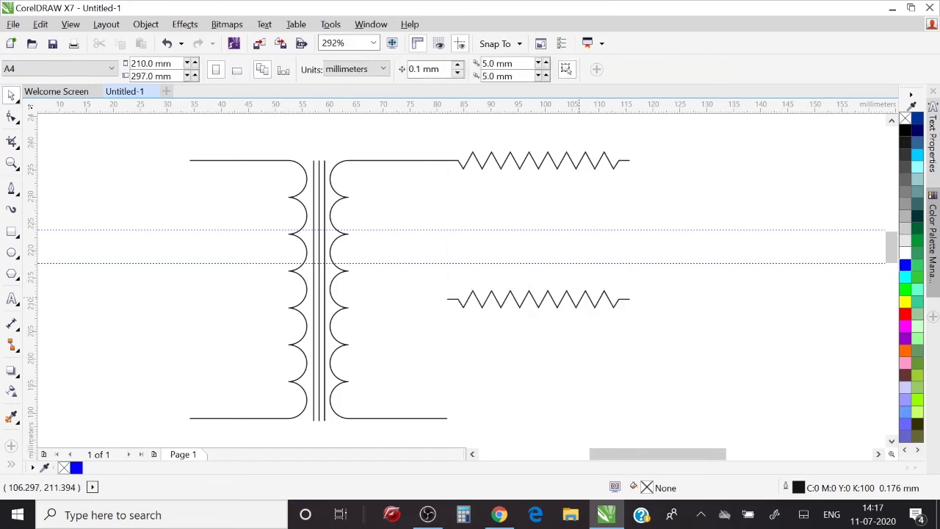
click(578, 302)
key(z)
key(shift+F2)
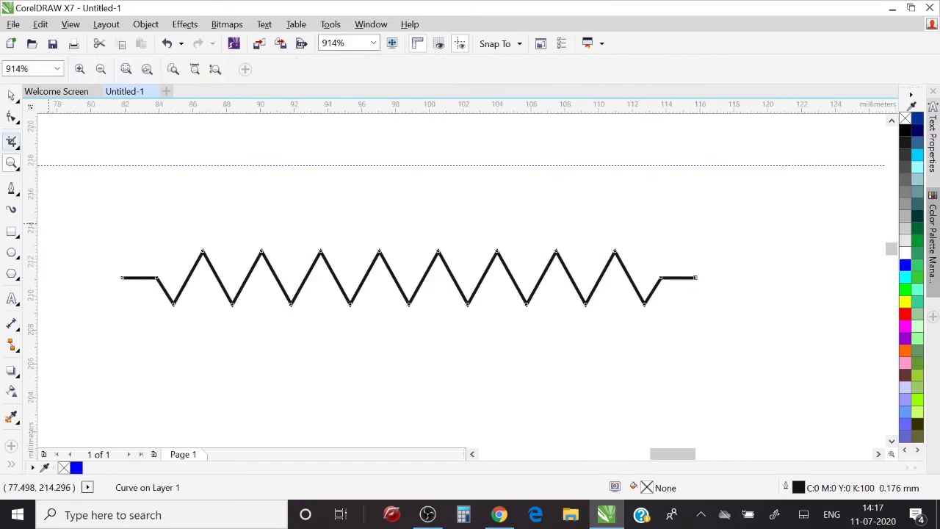
Step: Delete the copy's right-hand nodes, keeping seven nodes as a half zigzag
key(F10)
drag(757, 210, 344, 359)
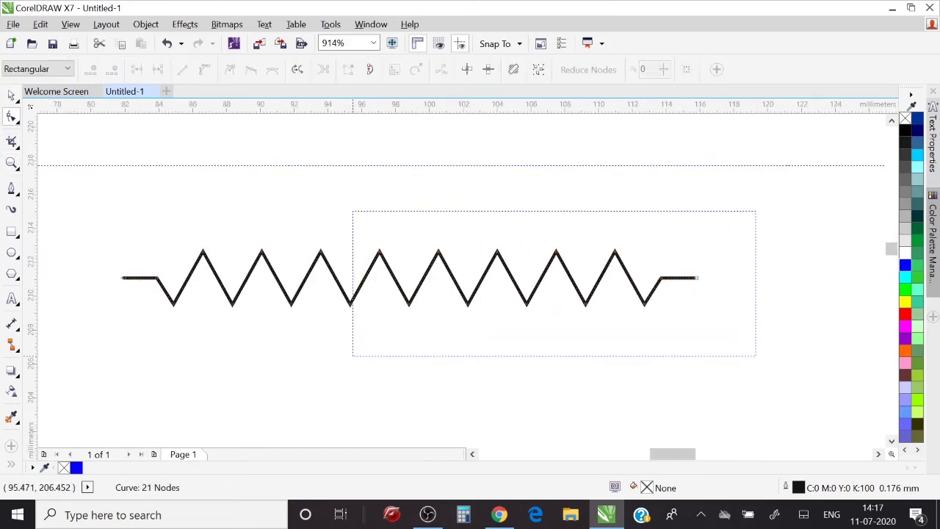
key(Delete)
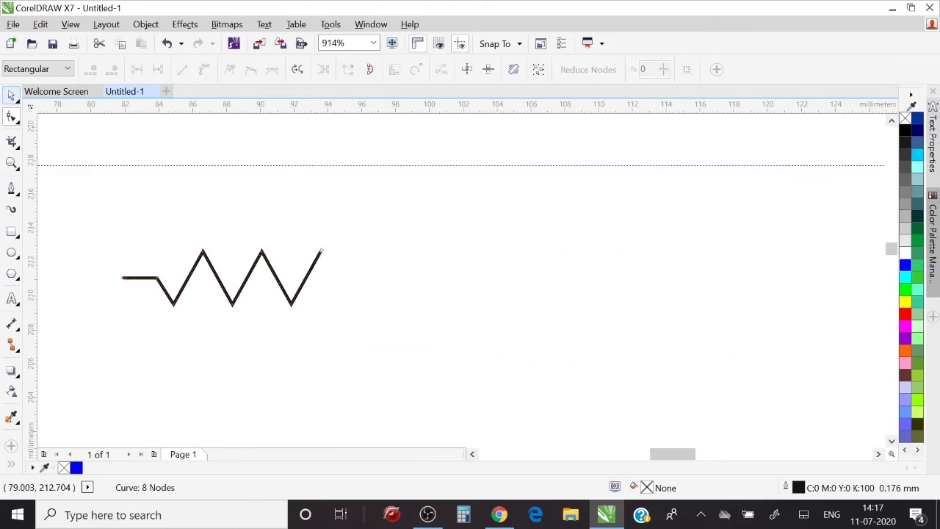
key(ctrl+z)
drag(762, 214, 288, 356)
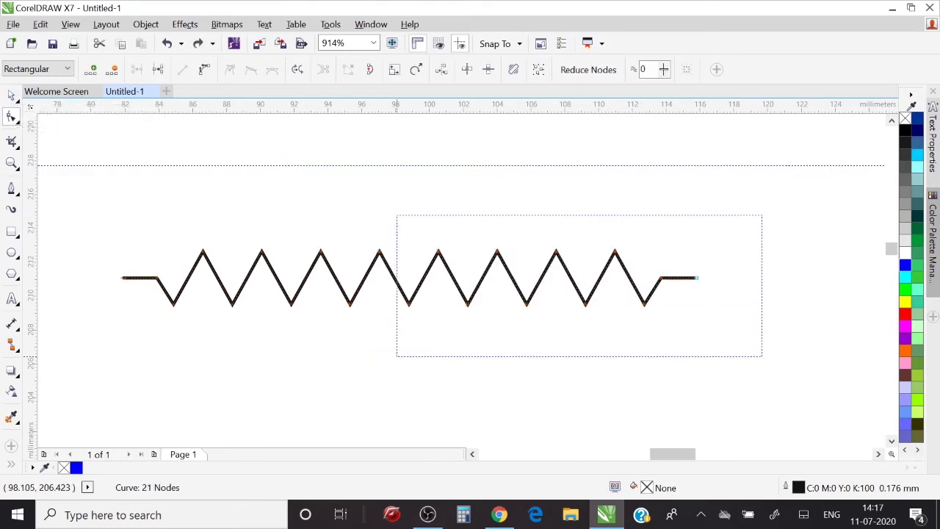
key(Delete)
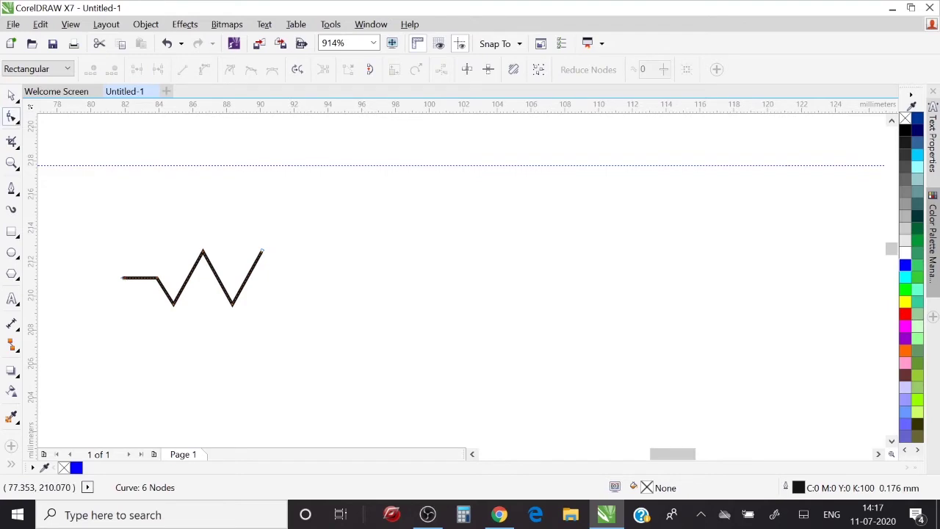
key(ctrl+z)
drag(763, 197, 291, 384)
key(Delete)
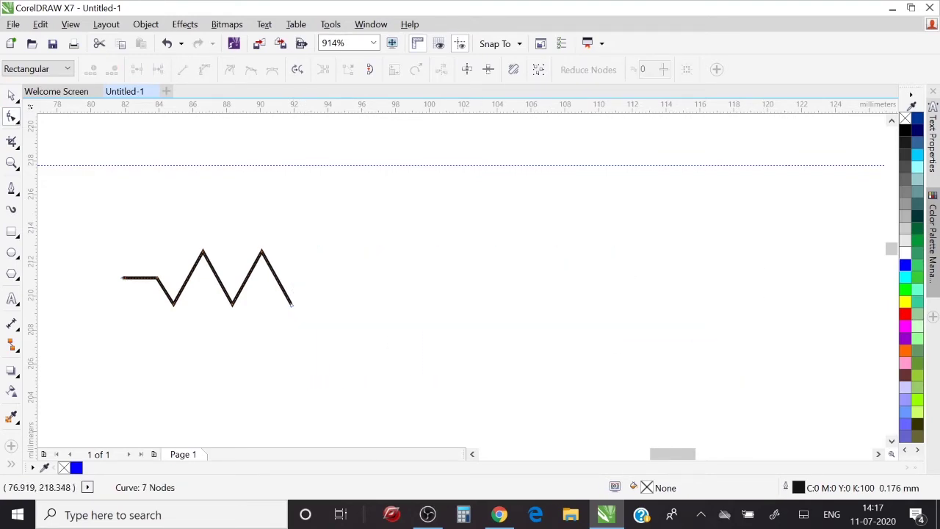
Step: Mirror-copy the half zigzag out to the right to complete the shorter resistor
click(11, 95)
drag(121, 278, 383, 281)
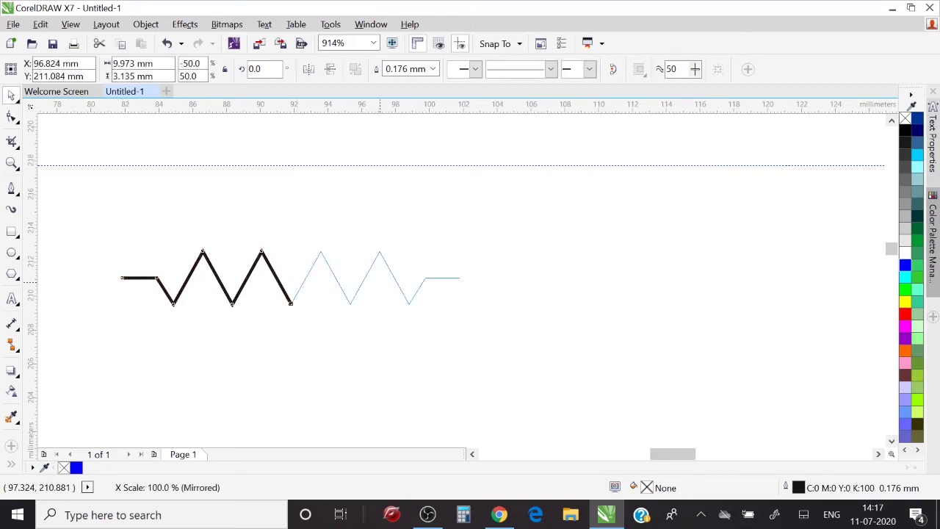
drag(461, 278, 460, 278)
key(z)
drag(321, 316, 320, 317)
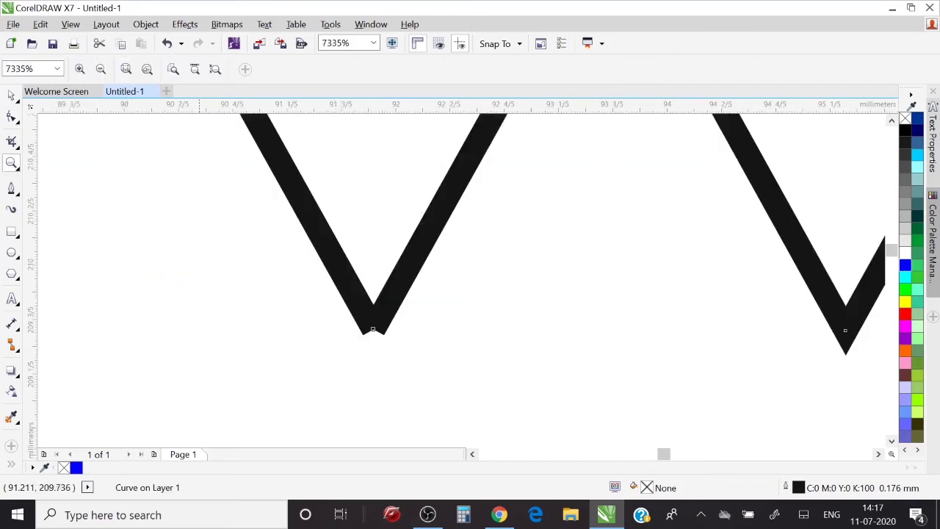
key(F10)
drag(319, 350, 410, 278)
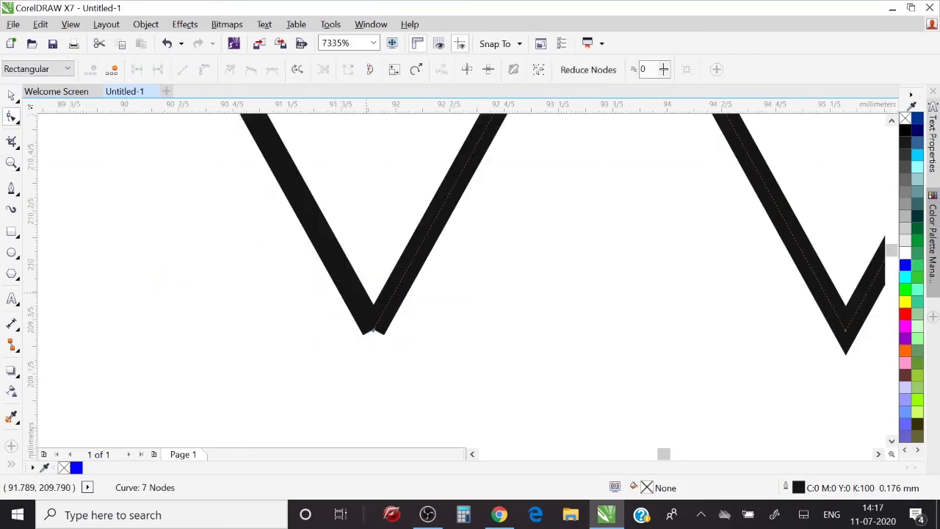
Step: Combine both halves with Ctrl+L and merge the two apex nodes into one point
key(space)
key(ctrl+a)
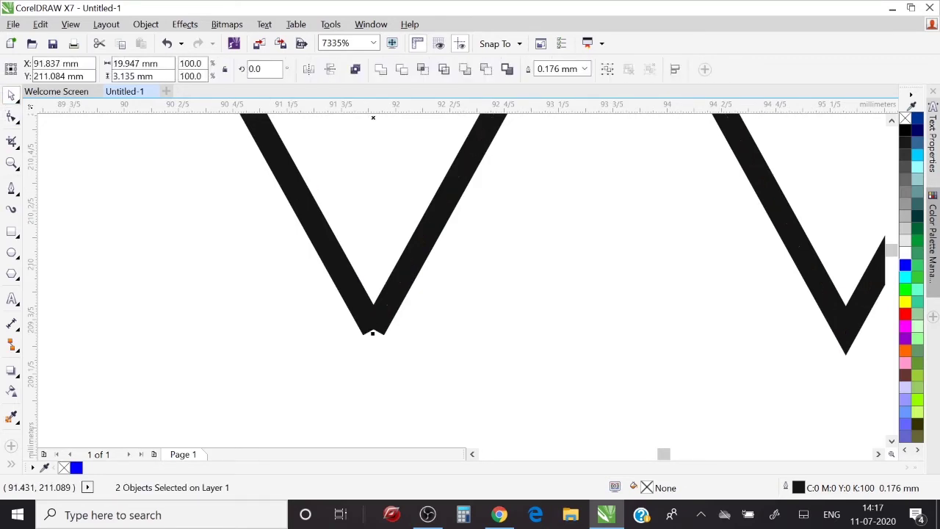
key(ctrl+l)
key(F10)
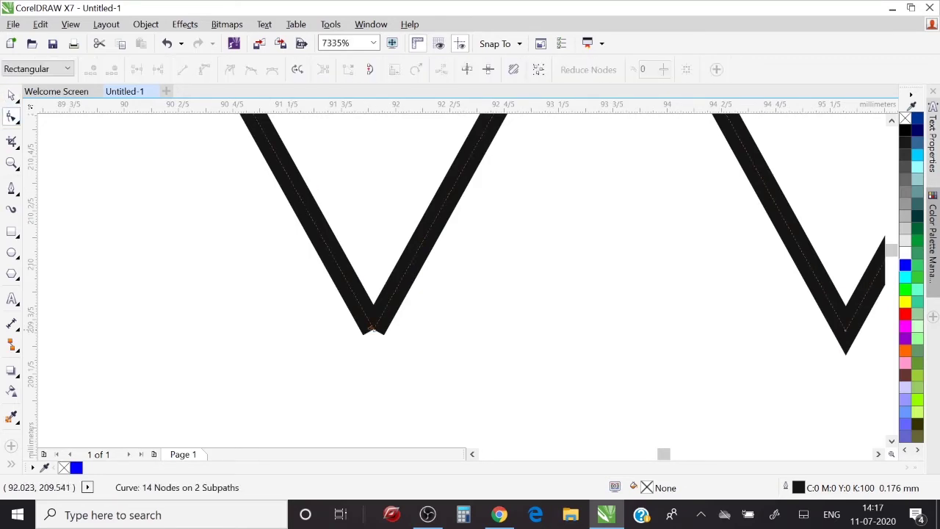
drag(371, 329, 374, 329)
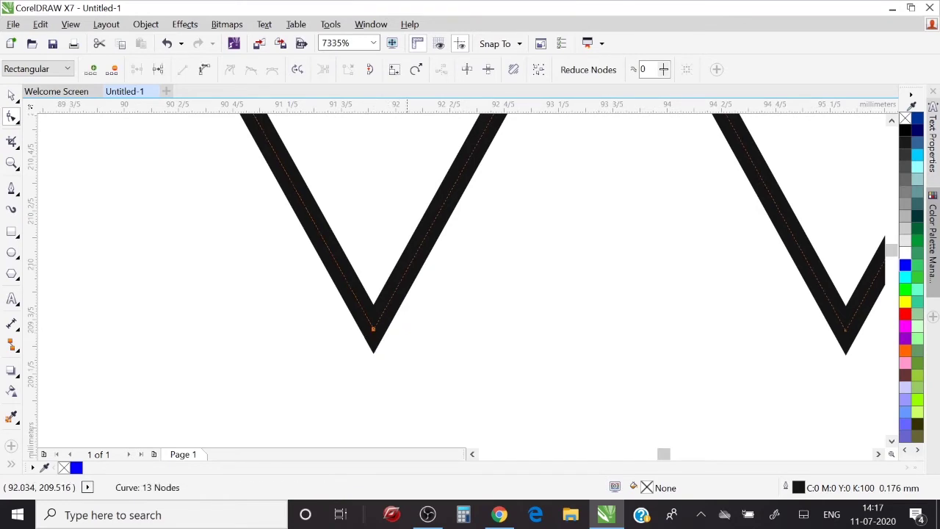
Step: Zoom in on the finished lower resistor and select it
key(z)
scroll(300, 291, down, 3)
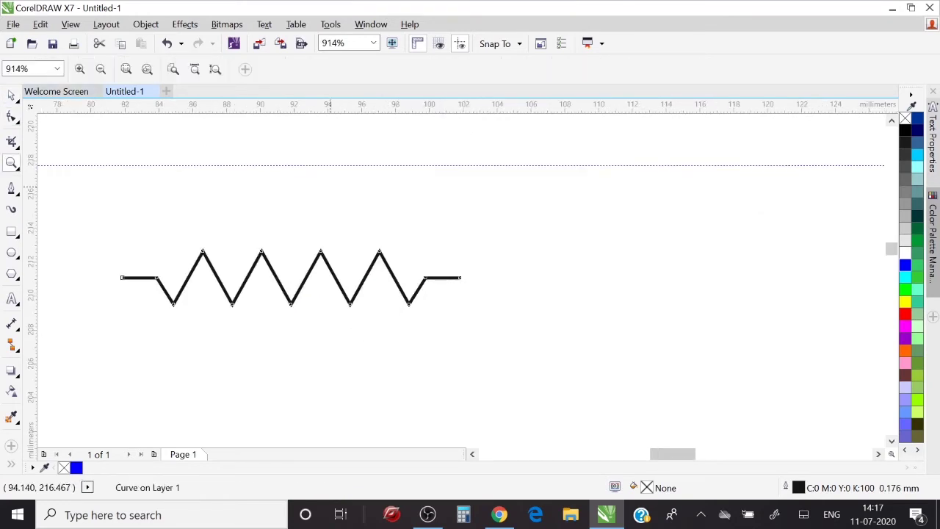
scroll(515, 258, down, 2)
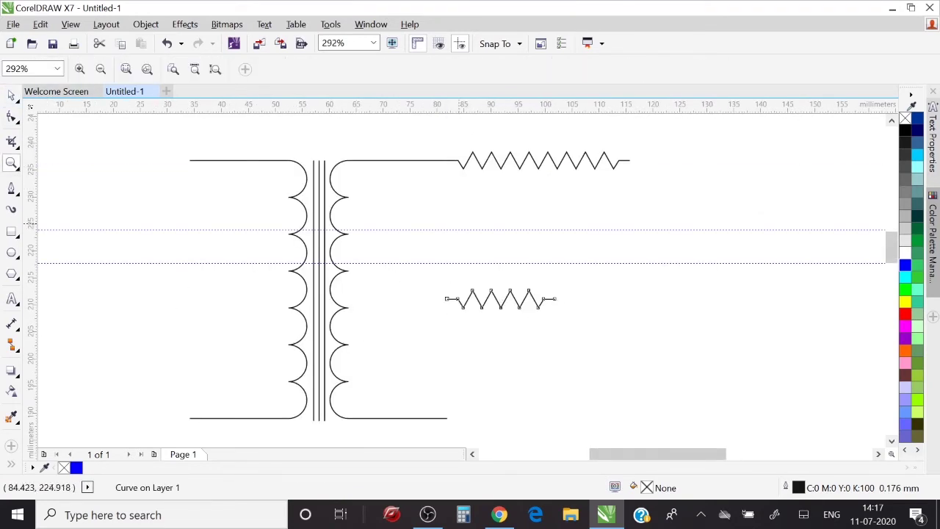
drag(459, 224, 763, 380)
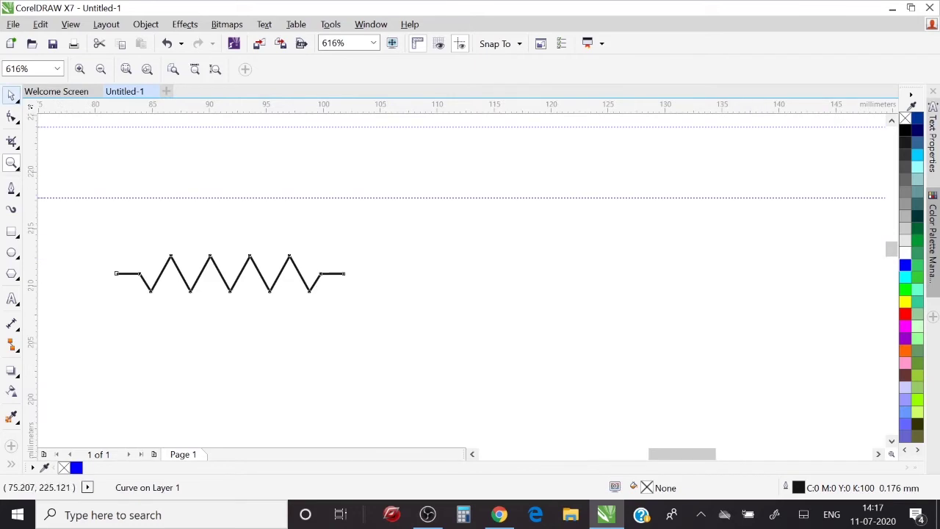
click(11, 96)
click(11, 230)
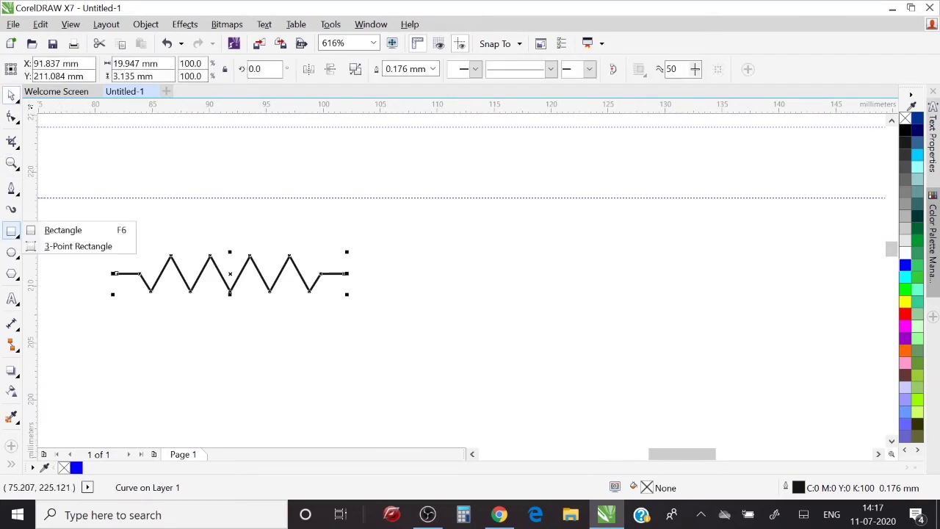
click(11, 273)
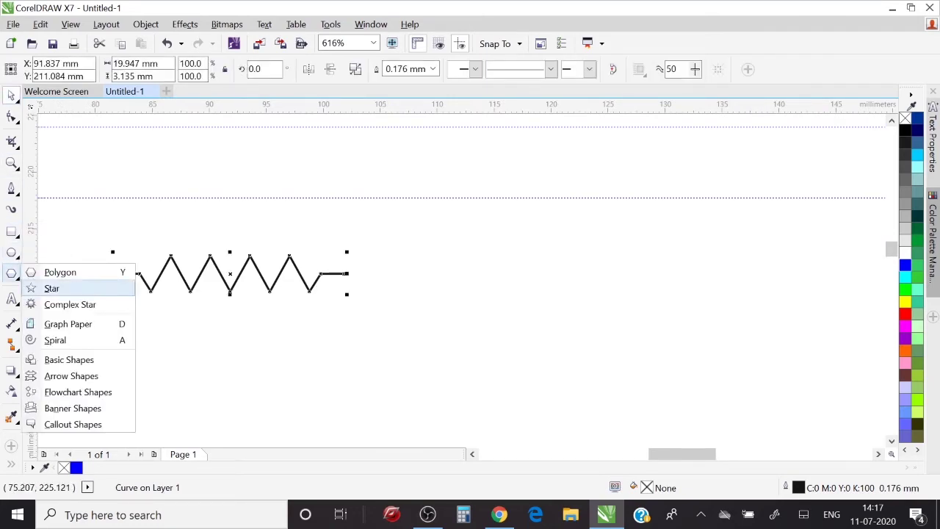
Step: Draw a star right of the resistor and reduce it to three points
click(51, 288)
drag(514, 254, 623, 356)
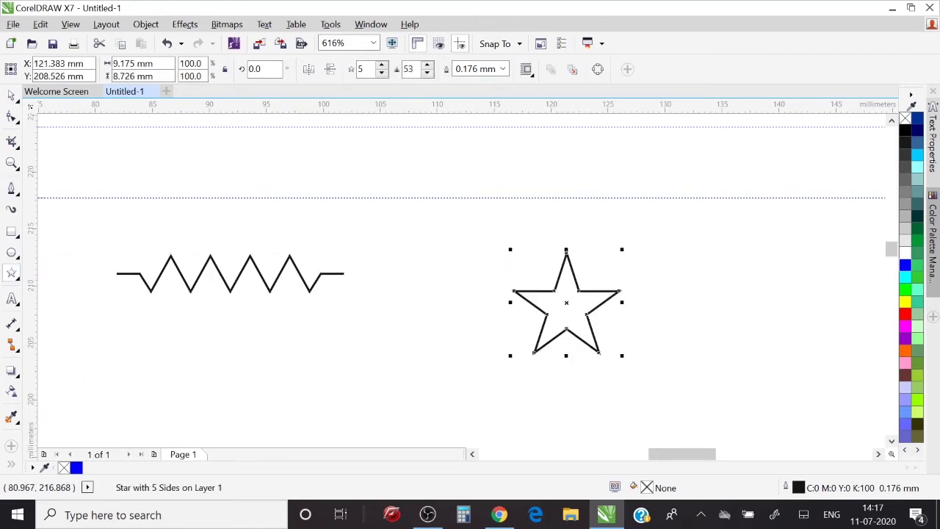
key(F10)
key(space)
click(381, 73)
click(382, 73)
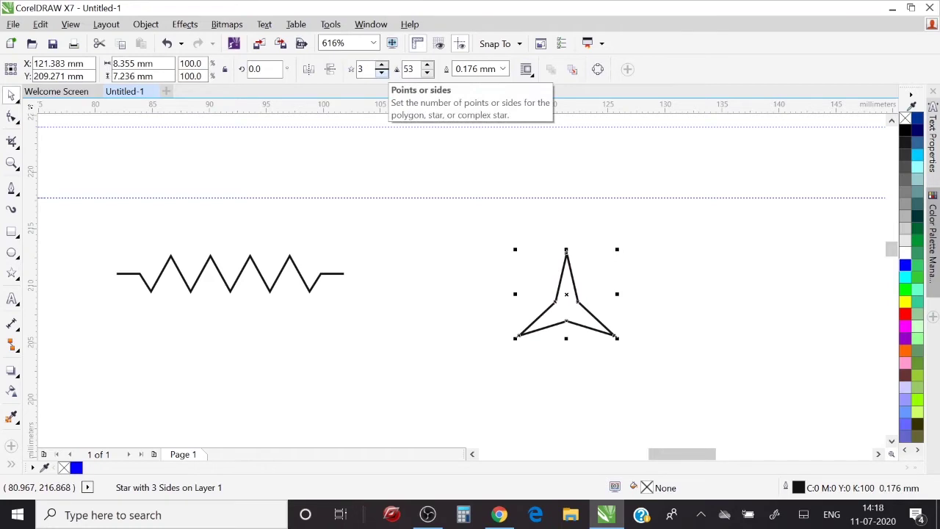
Step: Straighten the star into a triangle and rotate it to point right
key(F10)
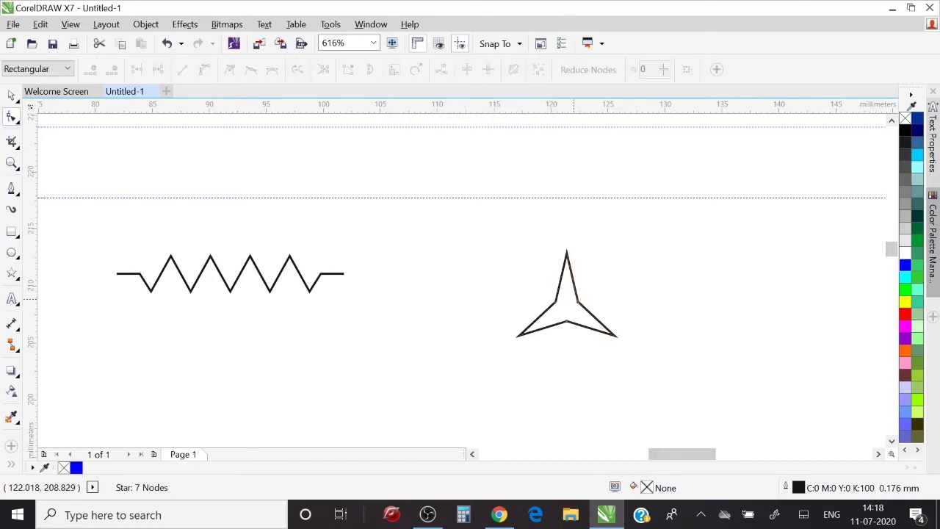
drag(578, 301, 590, 294)
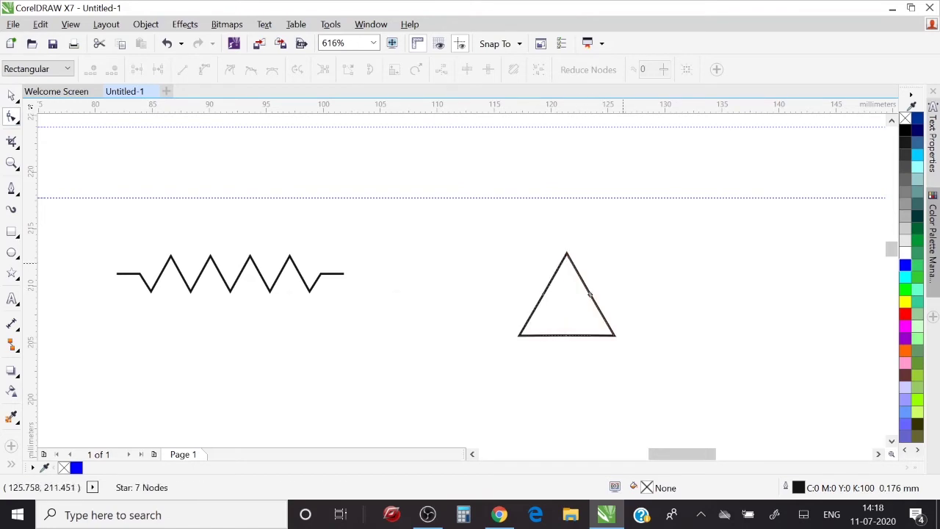
key(space)
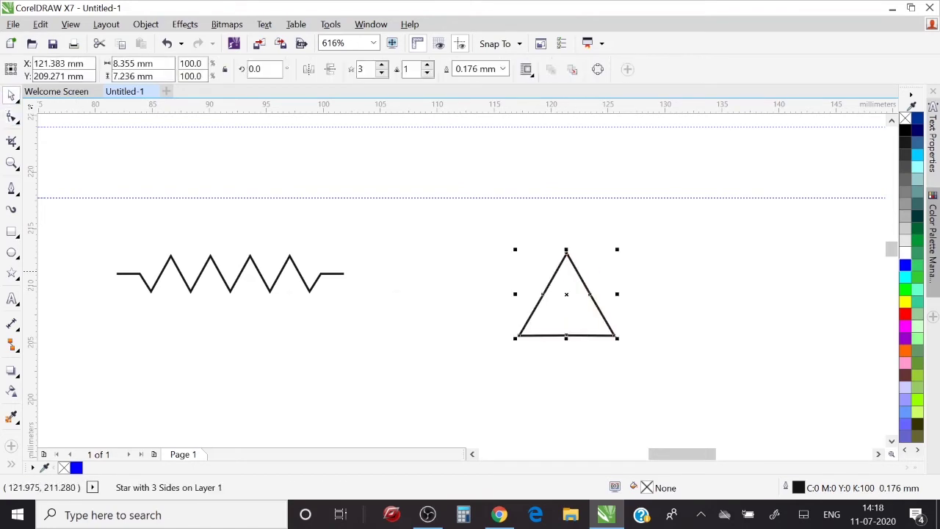
click(574, 268)
drag(607, 246, 610, 344)
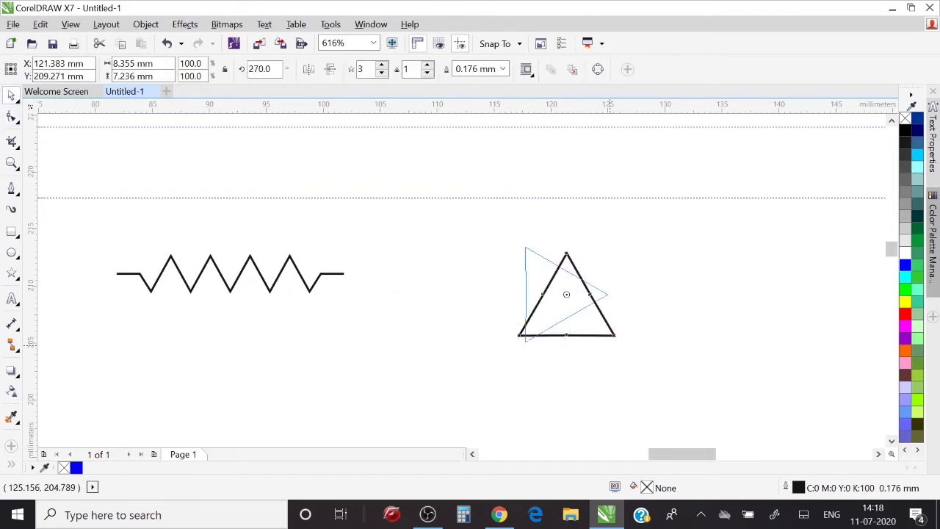
click(550, 323)
Step: Draw a circle and centre the triangle on it horizontally and vertically (C, E)
click(11, 252)
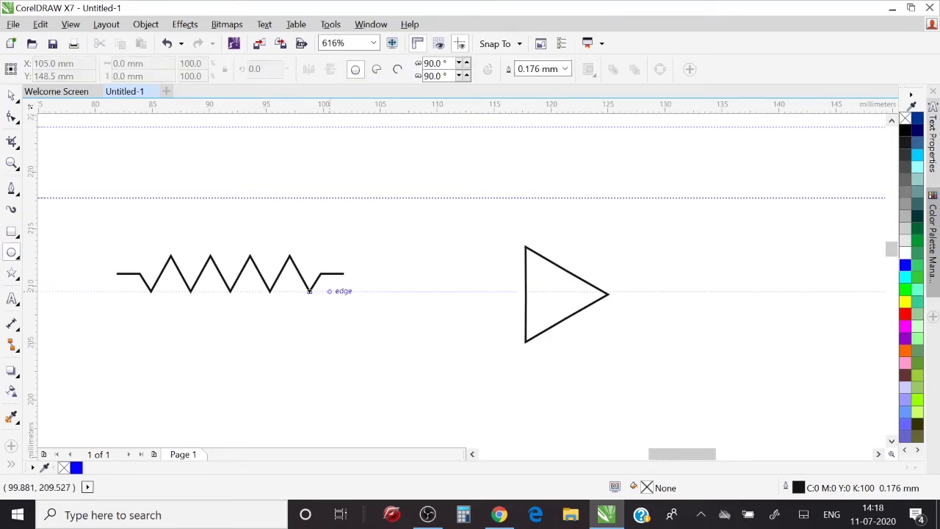
drag(325, 288, 442, 403)
key(space)
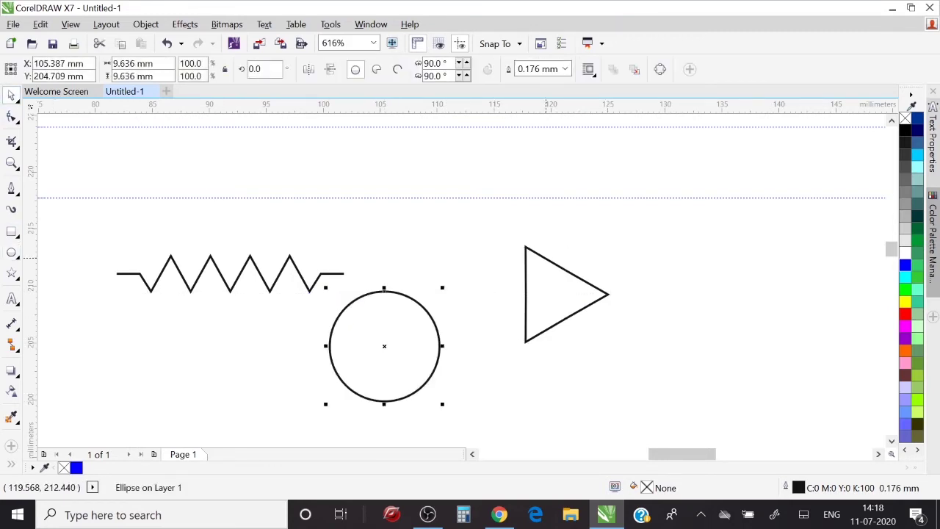
click(548, 258)
shift+click(428, 303)
key(c)
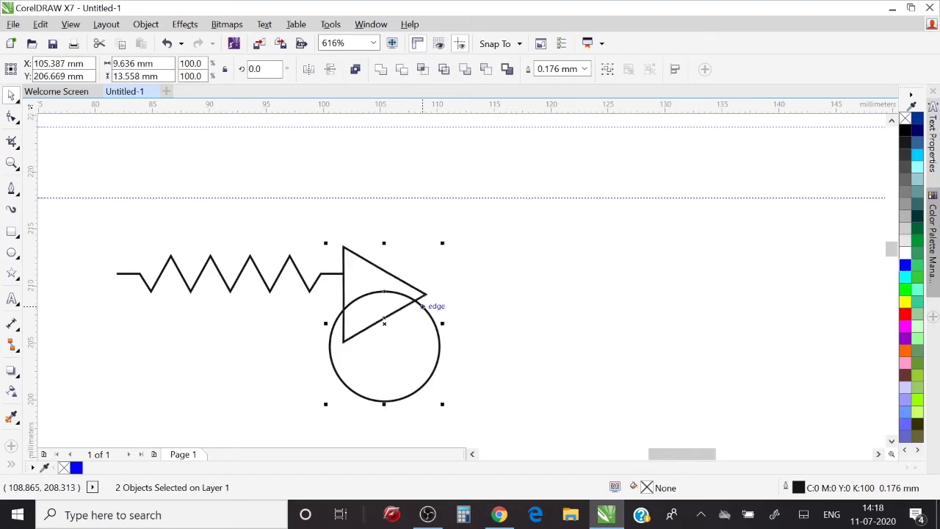
key(e)
Step: Shrink and nudge the triangle inside the circle, then move the diode symbol up and right
click(749, 332)
click(425, 344)
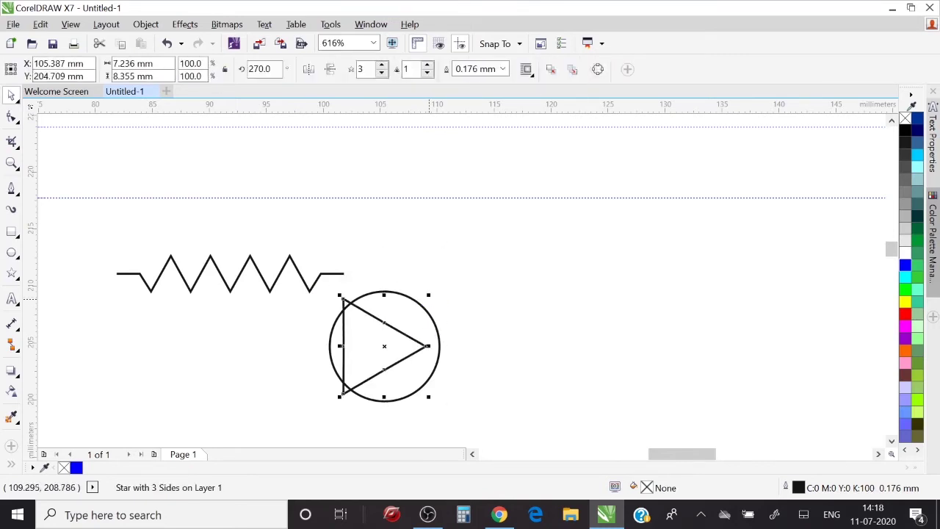
mouse_move(430, 294)
mouse_down()
mouse_move(420, 306)
mouse_move(428, 312)
mouse_up()
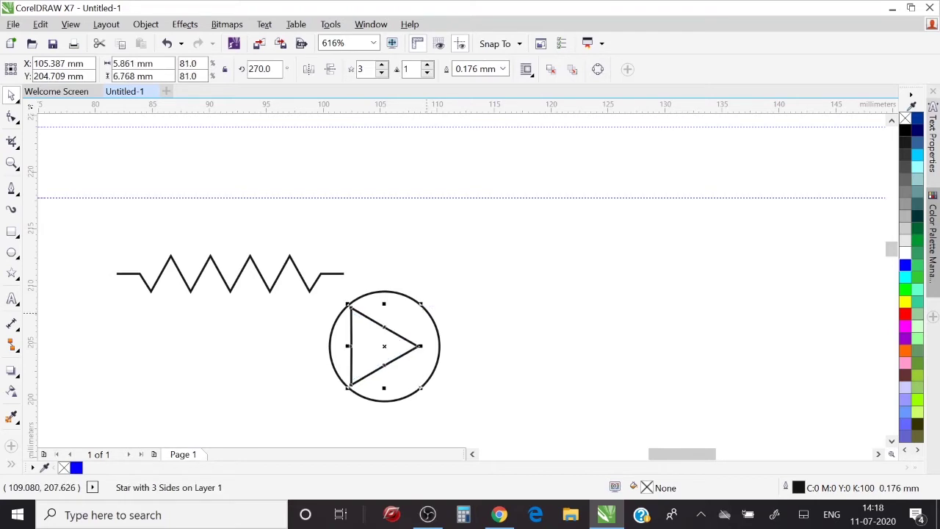
shift+click(429, 312)
click(463, 295)
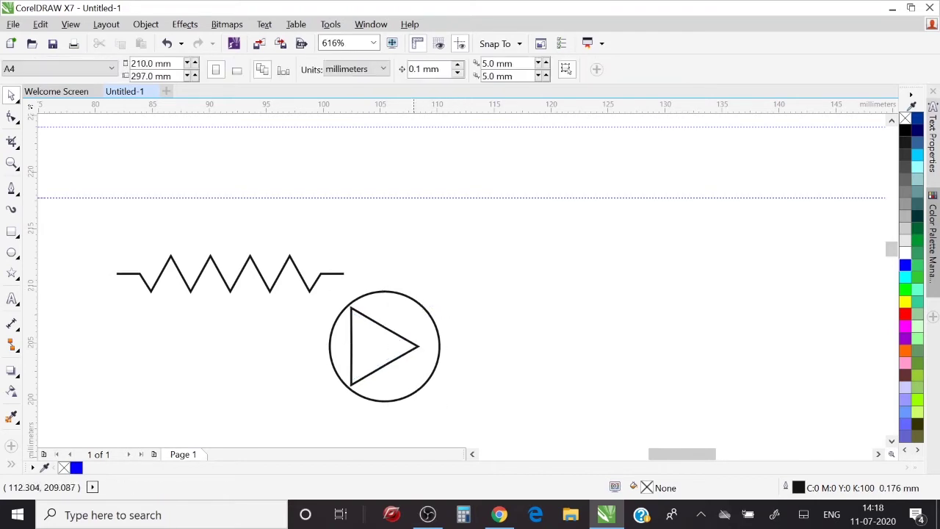
click(401, 335)
drag(401, 336, 408, 336)
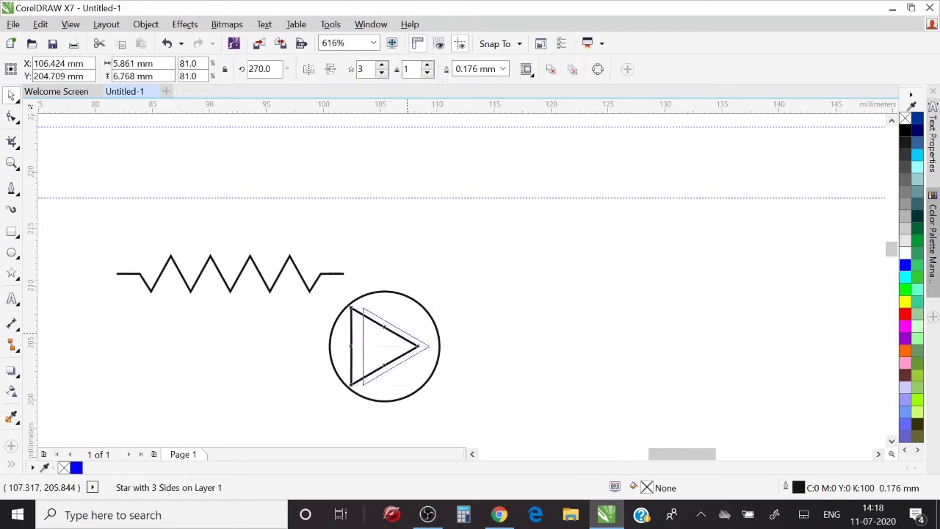
click(477, 332)
mouse_move(386, 382)
mouse_down()
mouse_move(297, 414)
mouse_move(449, 283)
mouse_up()
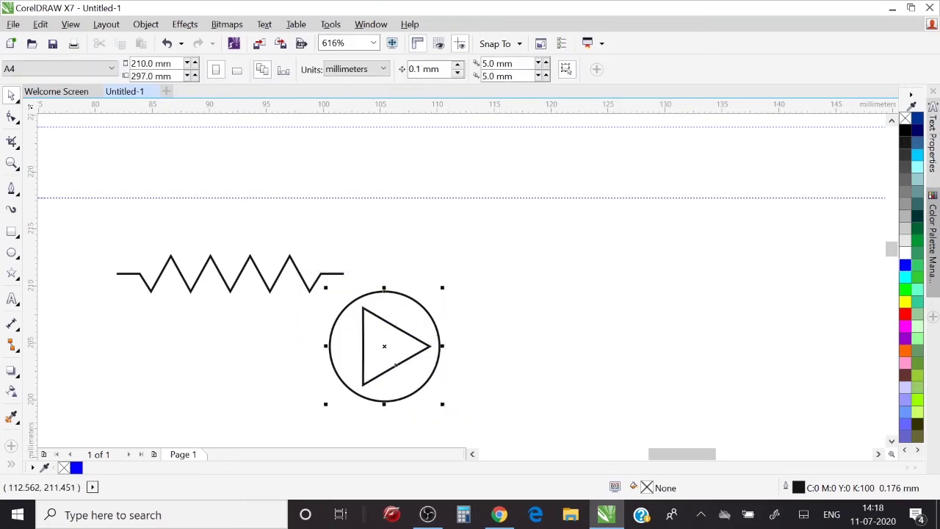
drag(401, 328, 544, 290)
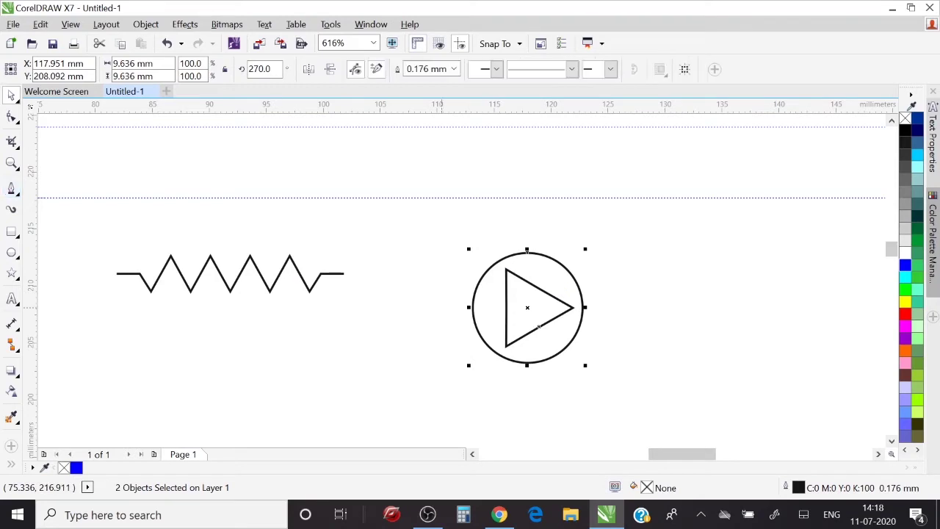
Step: Draw horizontal diode leads, one on the left up to the triangle and one on the right past the circle
key(F5)
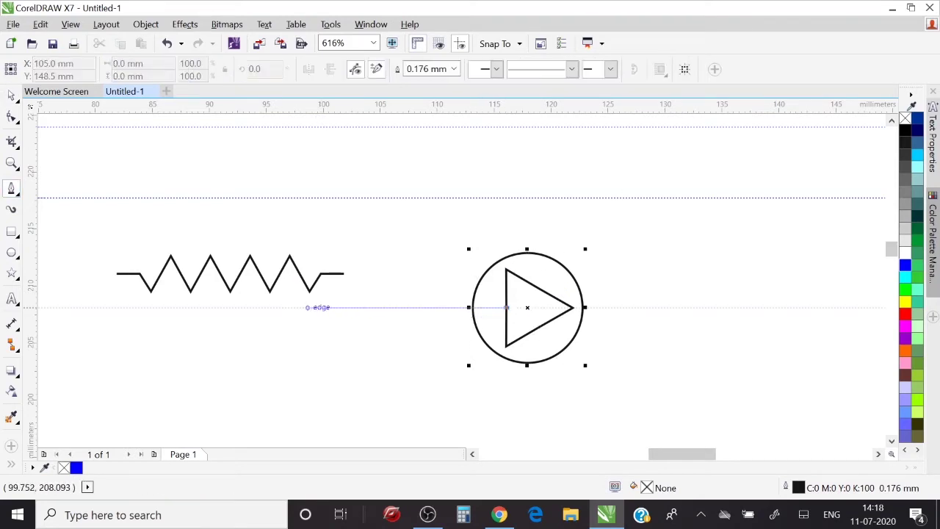
click(288, 307)
click(507, 307)
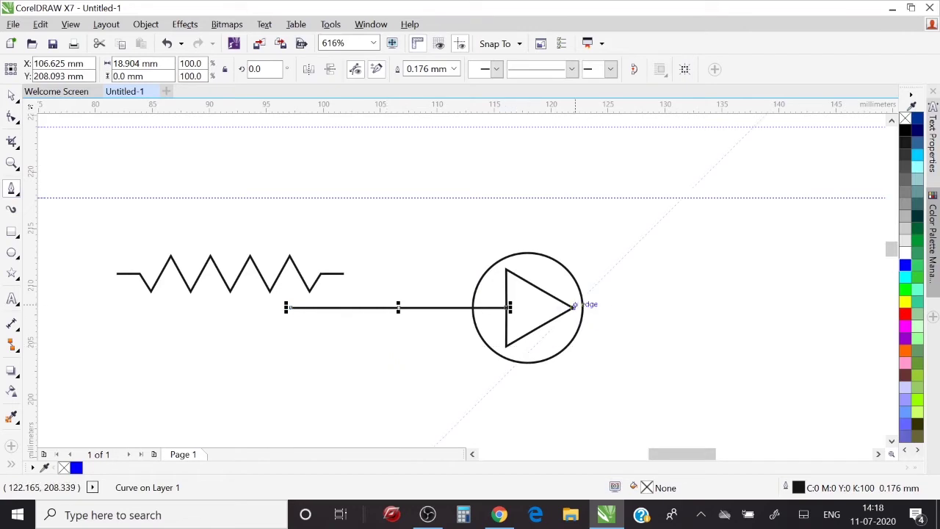
click(574, 307)
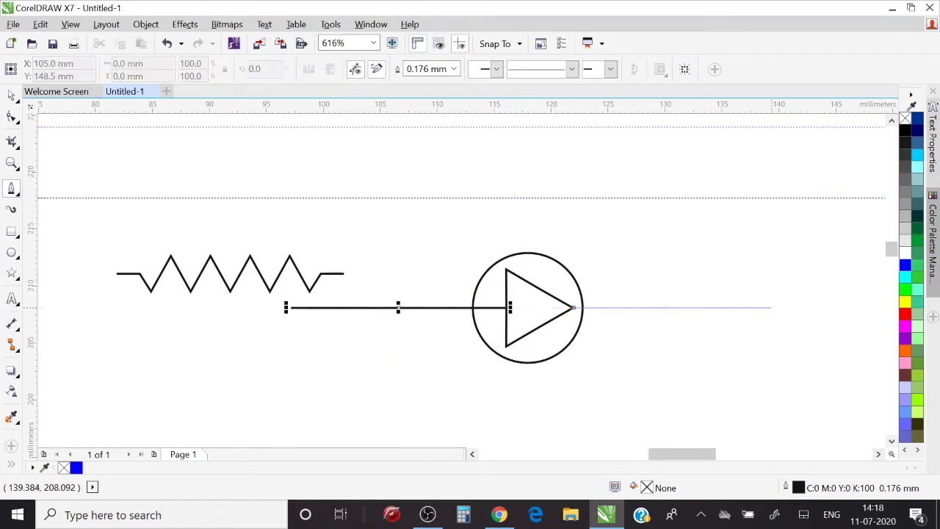
click(773, 307)
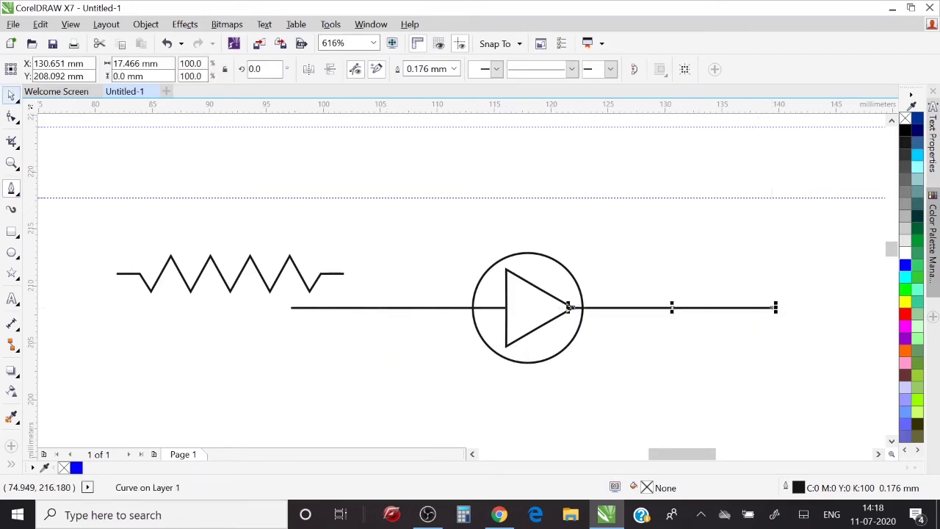
key(space)
click(40, 231)
Step: Add a small 'A' label by the left lead and a 'C' label on the right
key(space)
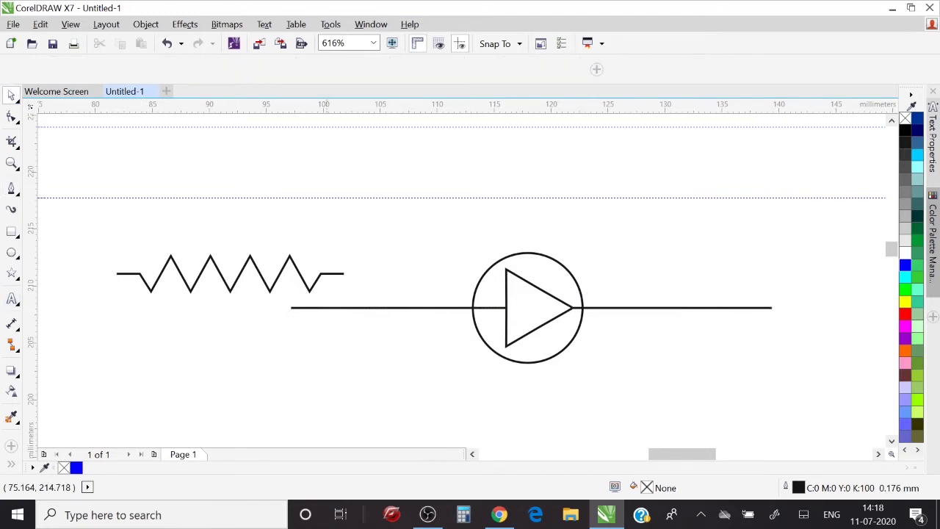
click(326, 376)
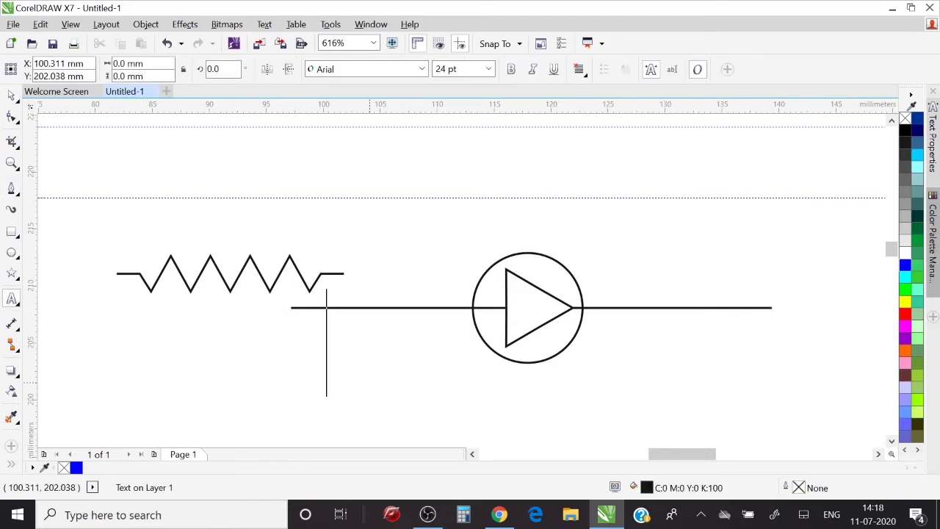
text(A)
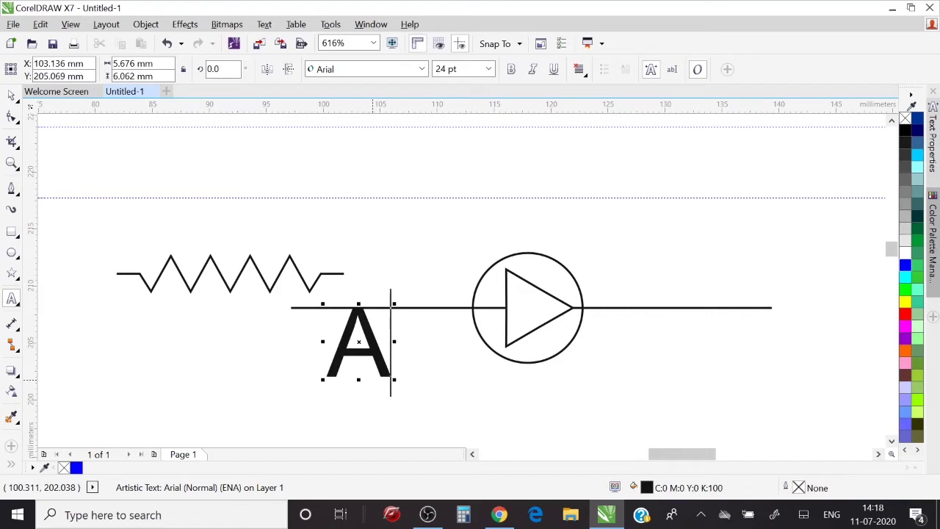
key(ctrl+space)
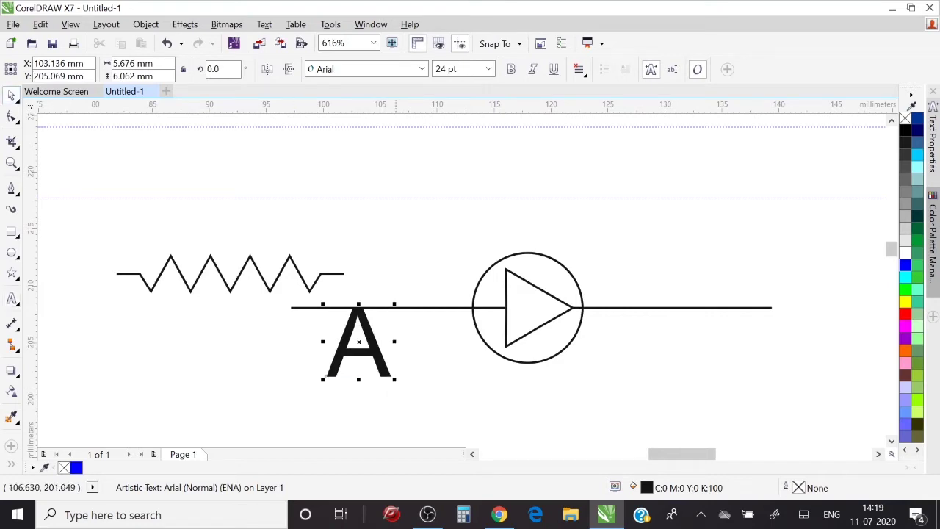
mouse_move(396, 379)
mouse_down()
mouse_move(341, 322)
mouse_move(448, 302)
mouse_move(609, 302)
mouse_up()
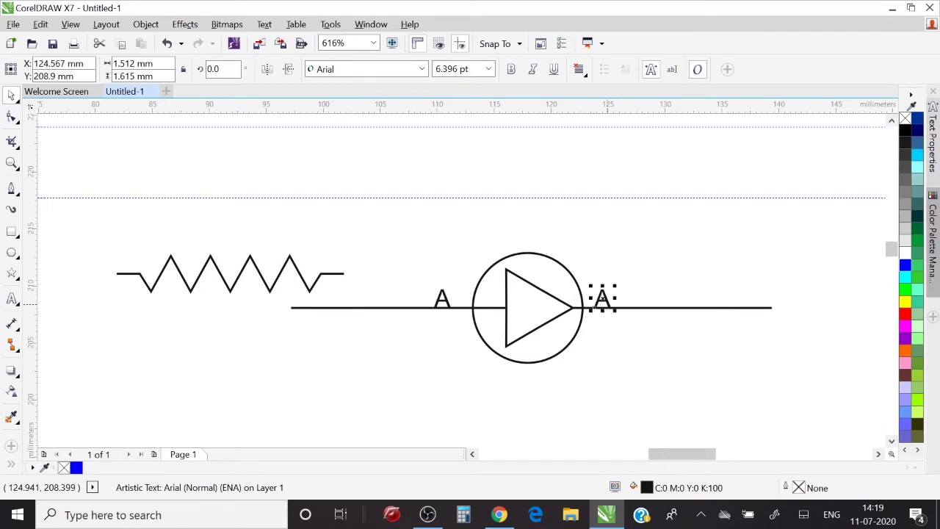
double_click(603, 297)
text(C)
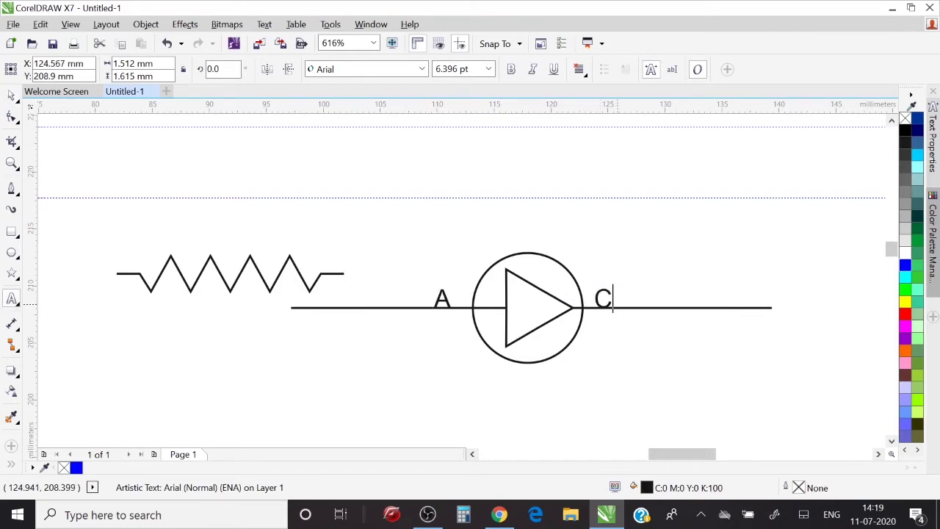
click(11, 95)
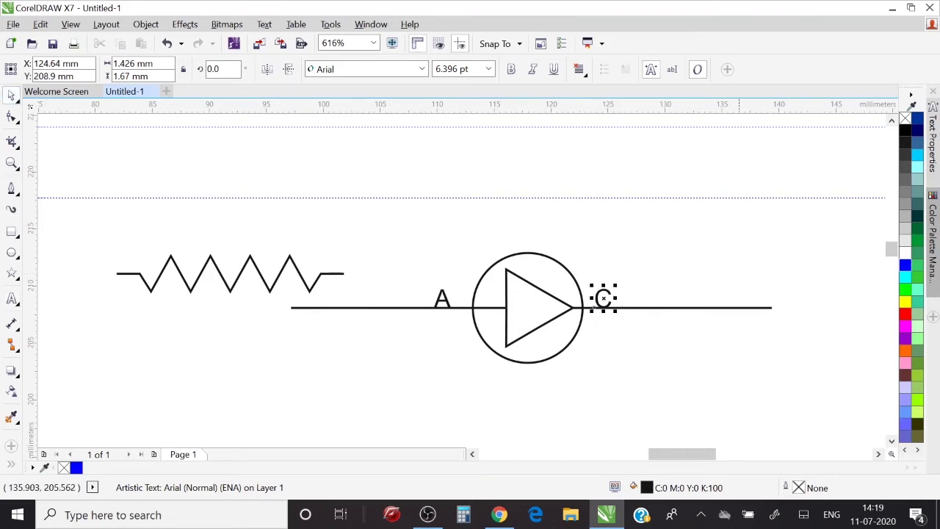
drag(806, 372, 241, 245)
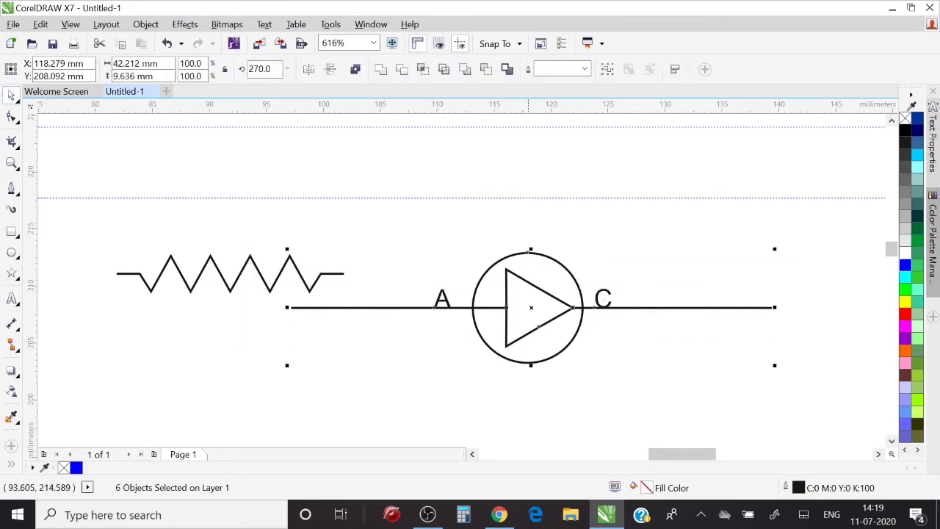
Step: Move the diode group down and right, then fill its circle solid black
drag(532, 301, 574, 336)
key(x)
key(z)
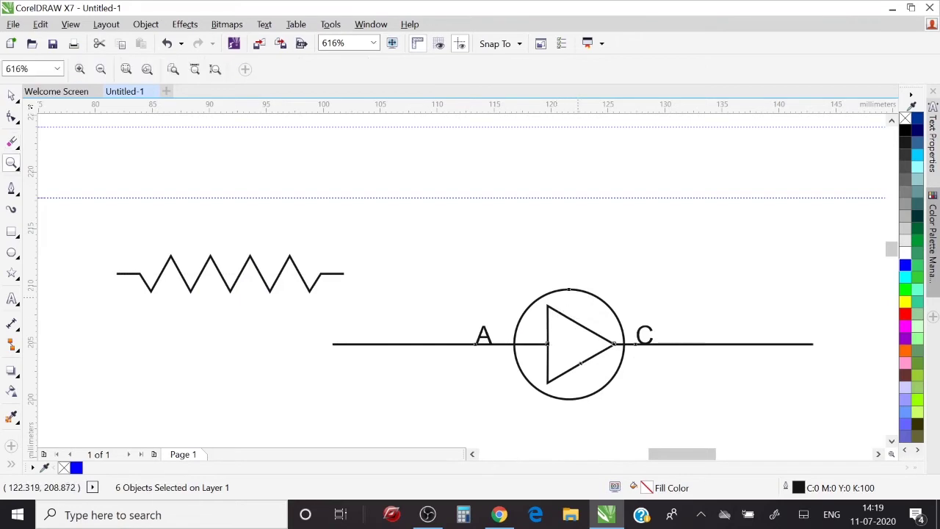
key(F3)
scroll(765, 387, down, 1)
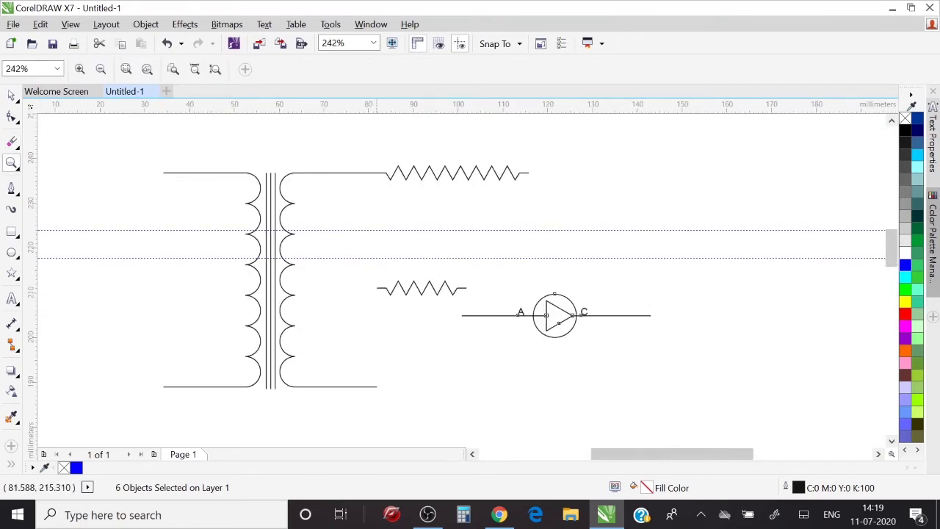
drag(383, 270, 757, 368)
key(space)
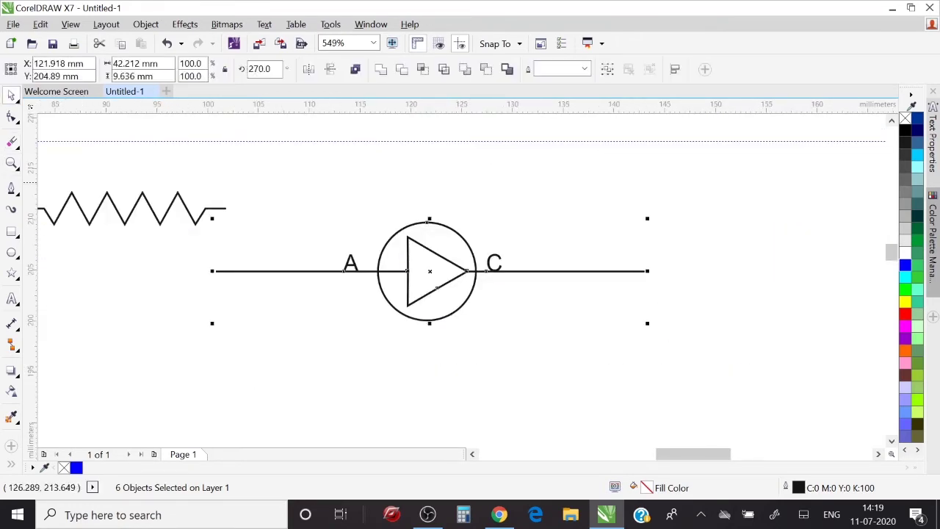
key(Escape)
click(468, 240)
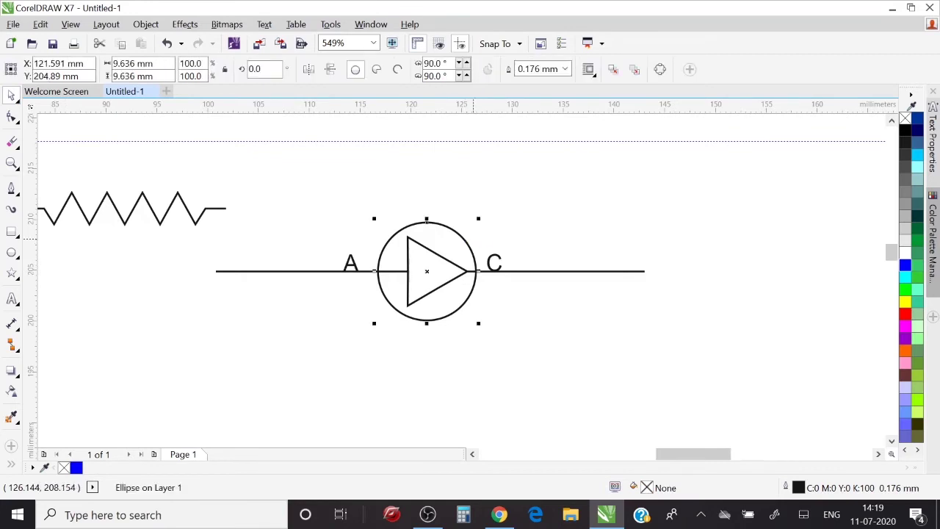
click(905, 130)
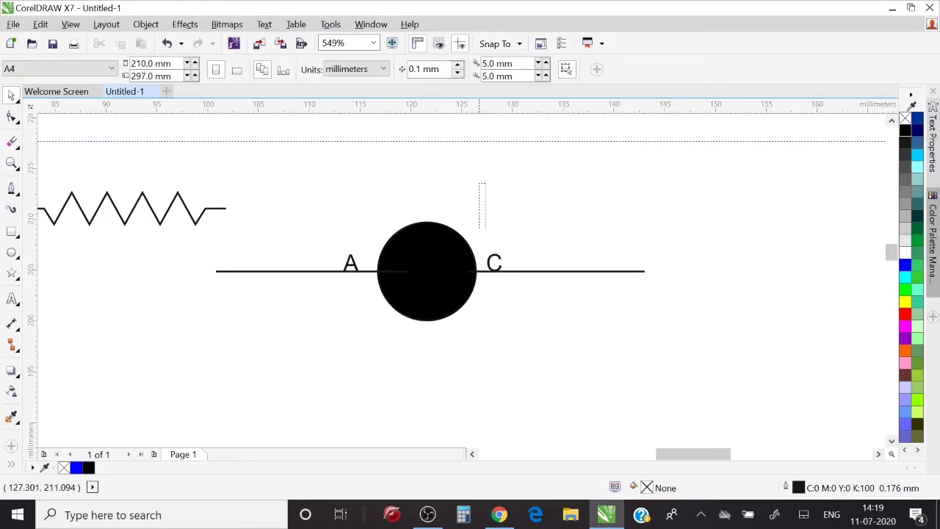
Step: Draw a white triangle over the circle and send the black circle behind it
drag(485, 186, 393, 341)
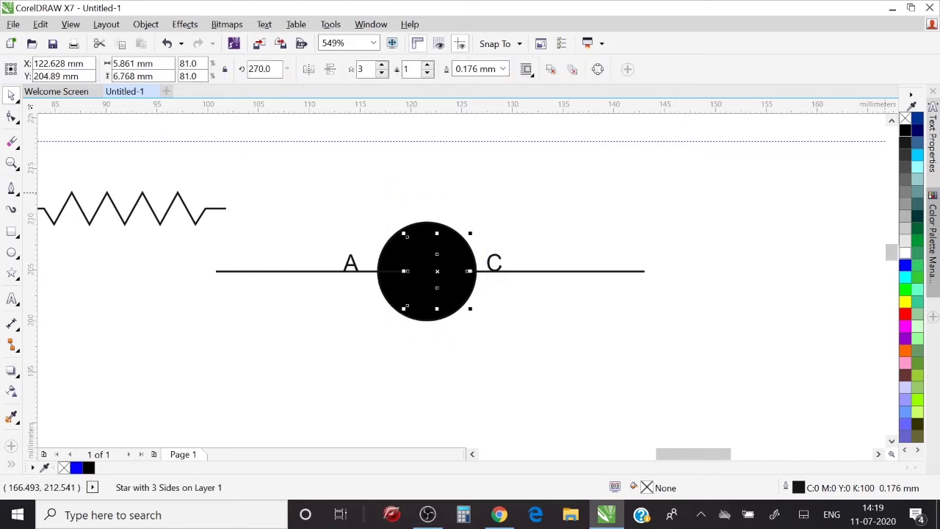
click(905, 254)
click(436, 271)
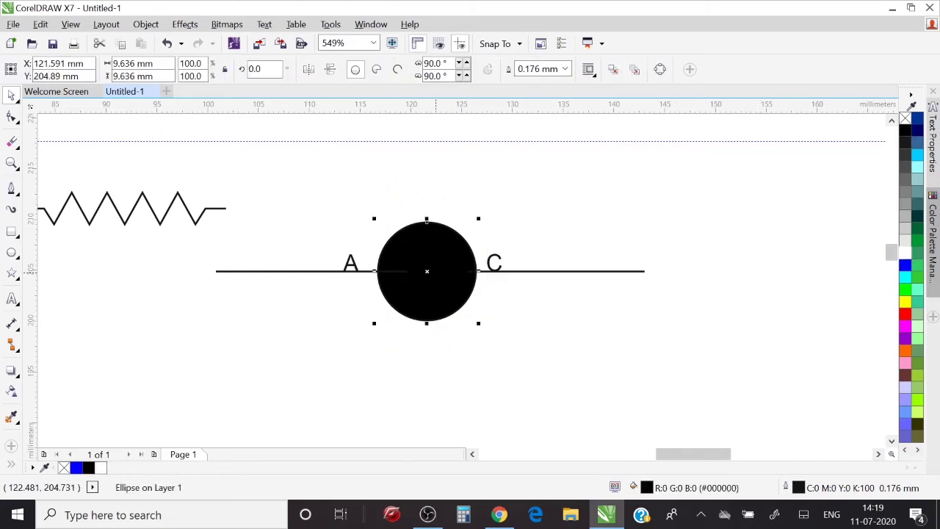
right_click(436, 272)
click(384, 210)
click(403, 227)
key(Escape)
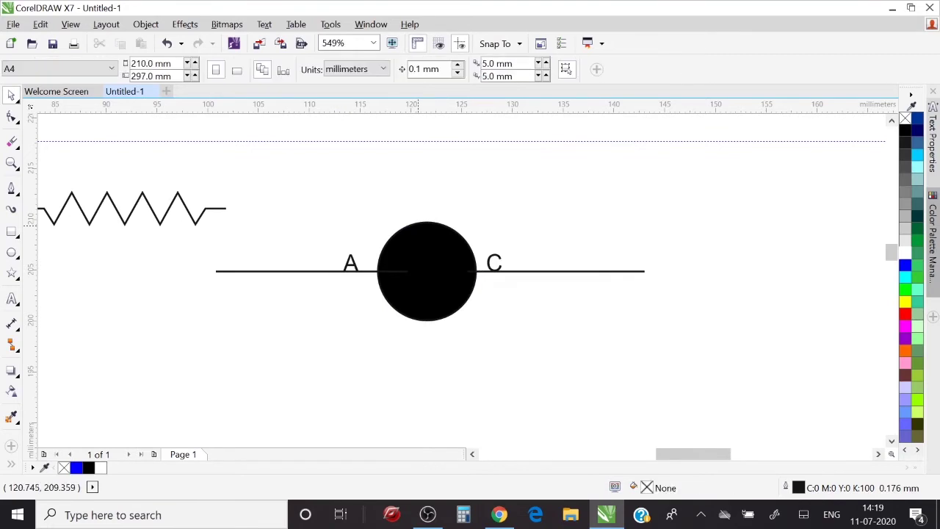
click(423, 272)
right_click(420, 272)
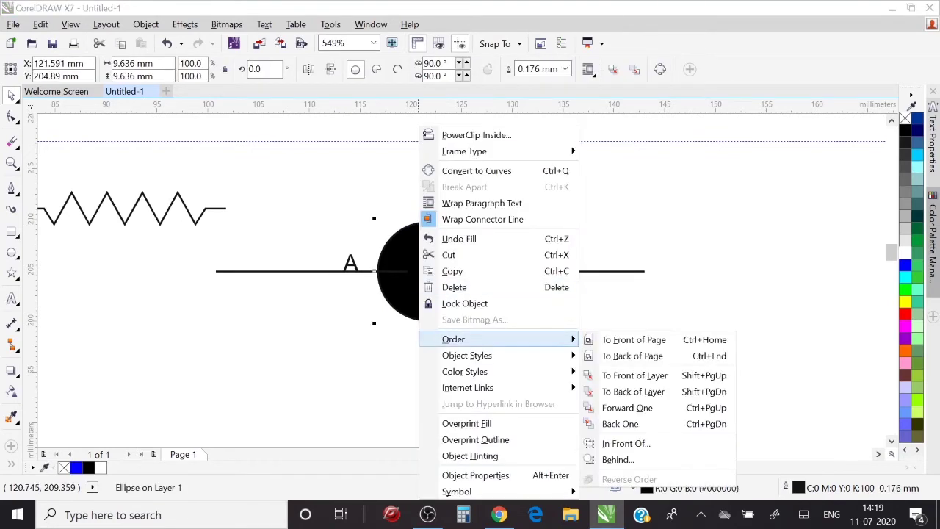
click(632, 355)
key(Escape)
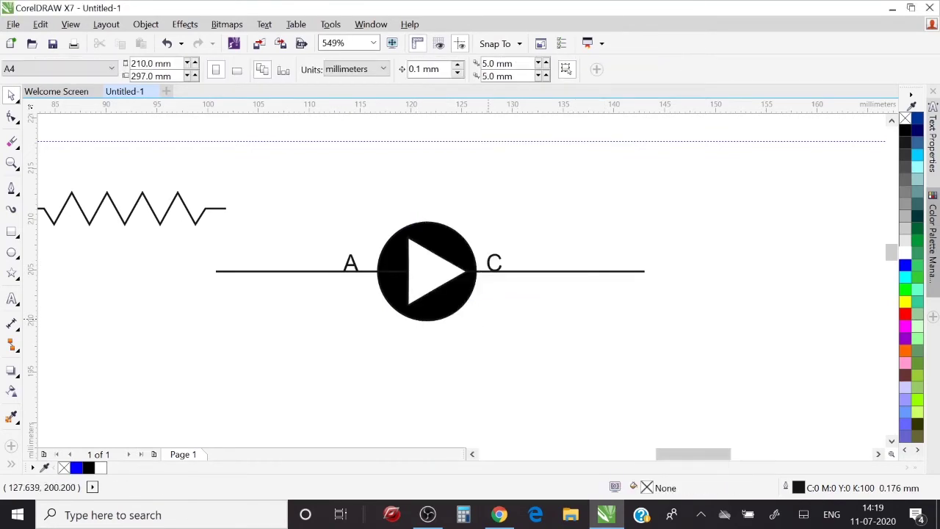
key(z)
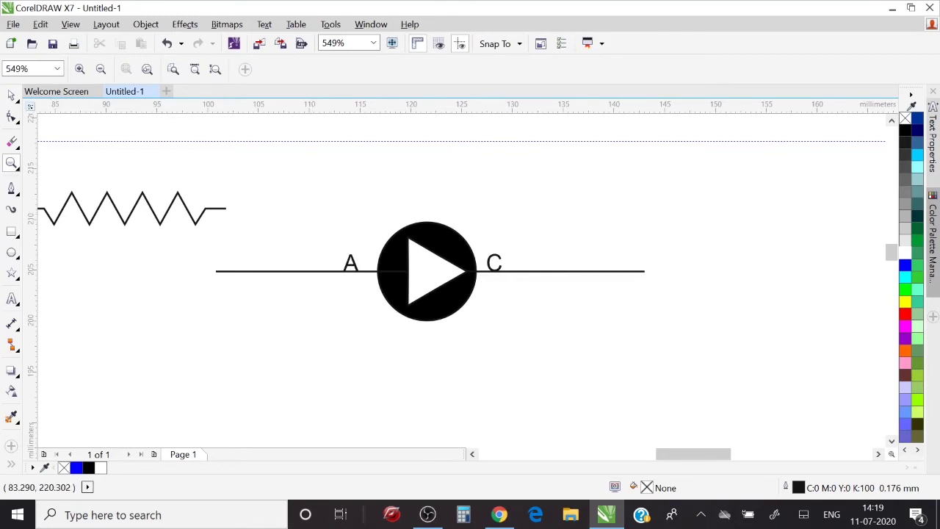
key(space)
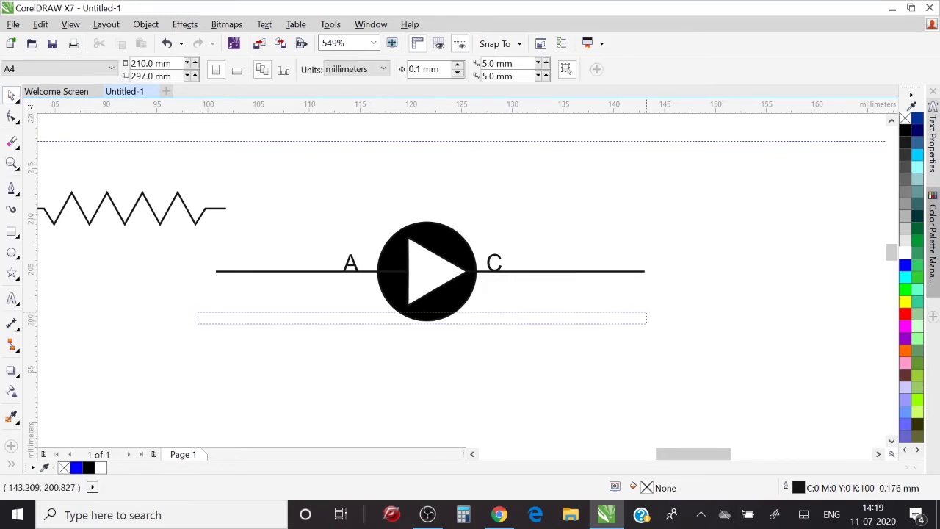
Step: Copy the whole diode below and remove the copy's black circle fill
mouse_move(199, 325)
mouse_down()
mouse_move(680, 209)
mouse_move(478, 257)
mouse_up()
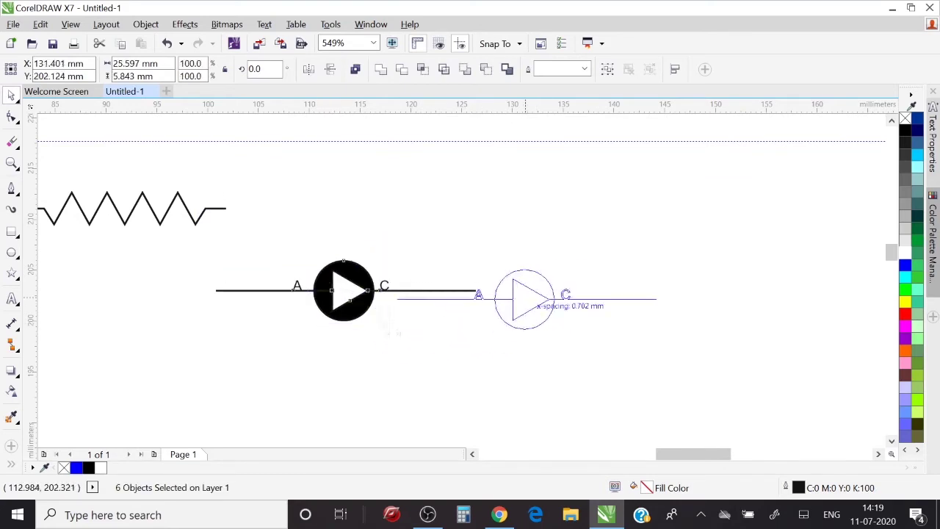
mouse_move(340, 295)
mouse_down()
mouse_move(590, 259)
mouse_move(415, 337)
mouse_up()
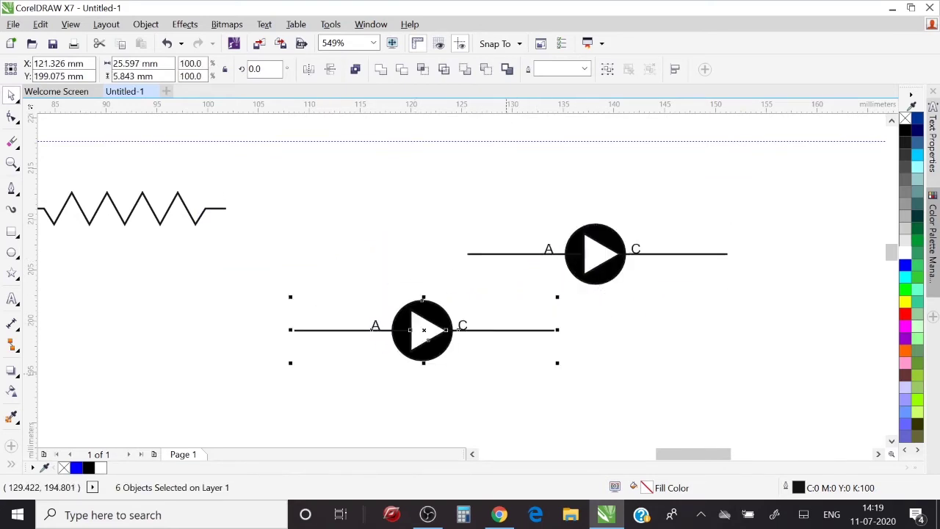
key(z)
click(400, 353)
click(11, 96)
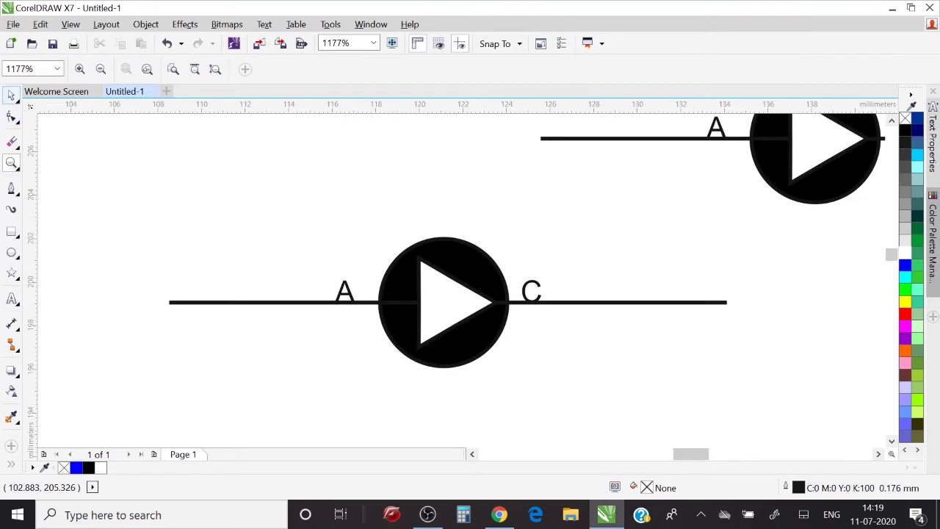
click(439, 247)
click(905, 118)
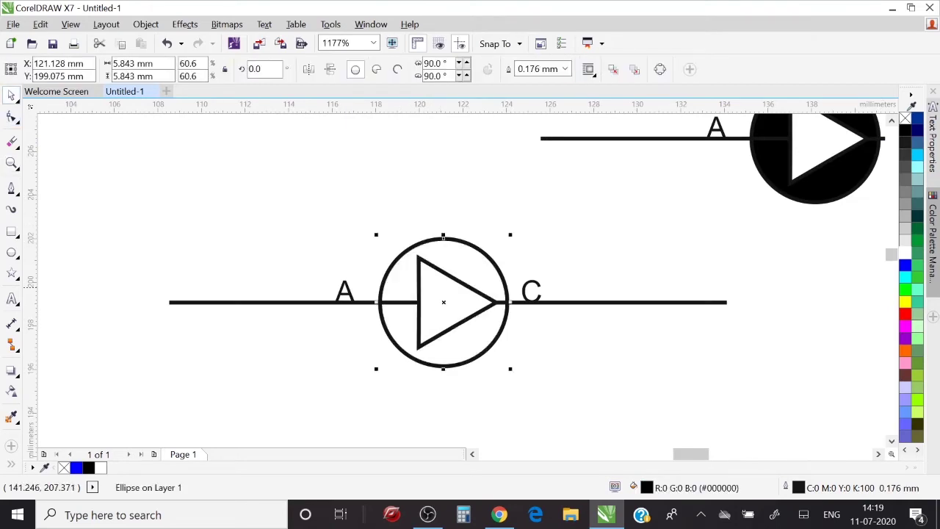
Step: Delete the copy's right-hand lead and its C and A labels
click(429, 317)
click(633, 302)
key(Delete)
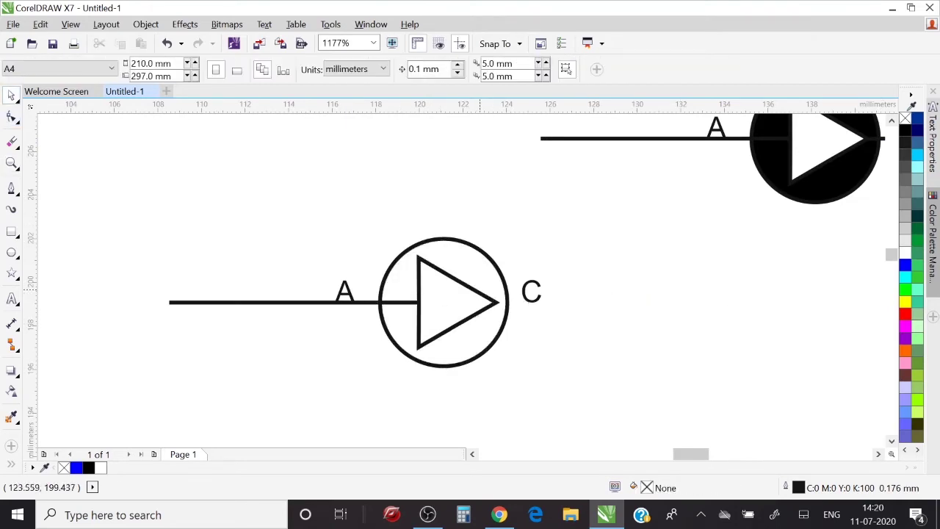
click(529, 297)
key(Delete)
click(344, 292)
key(Delete)
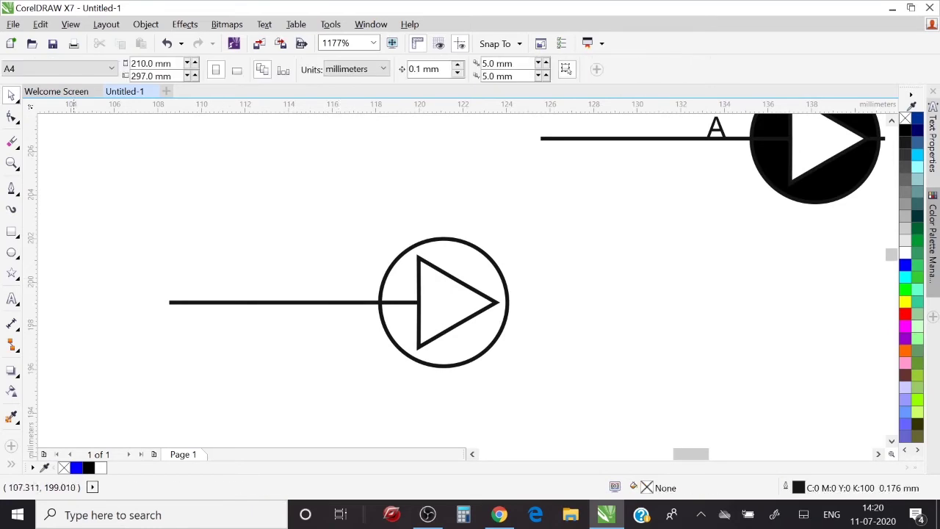
Step: Shrink the copy's triangle to about half size and move it right of the circle
click(468, 282)
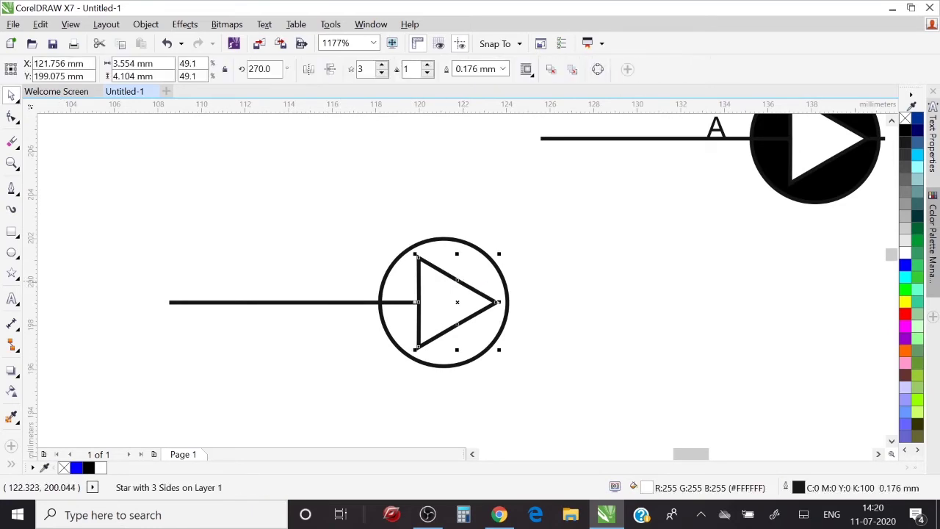
mouse_move(499, 252)
mouse_down()
mouse_move(469, 285)
mouse_move(445, 292)
mouse_up()
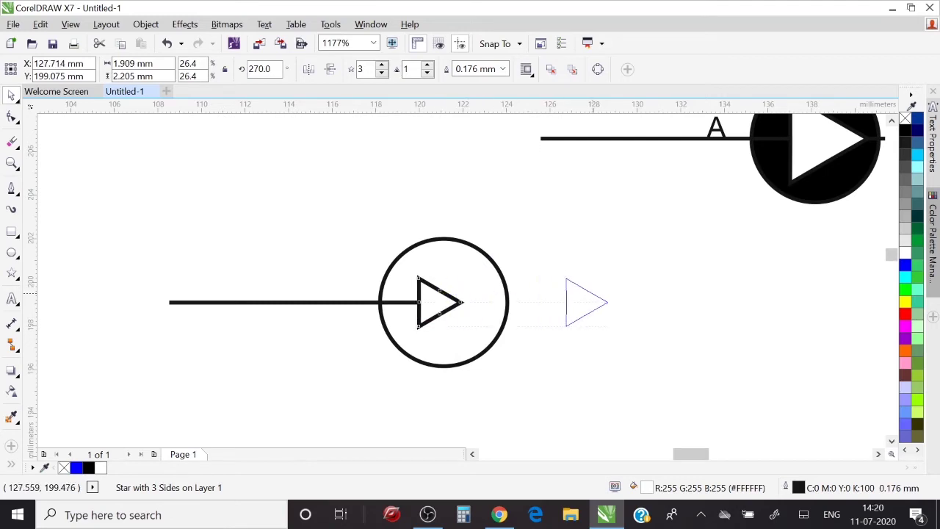
drag(443, 291, 590, 291)
key(ctrl+q)
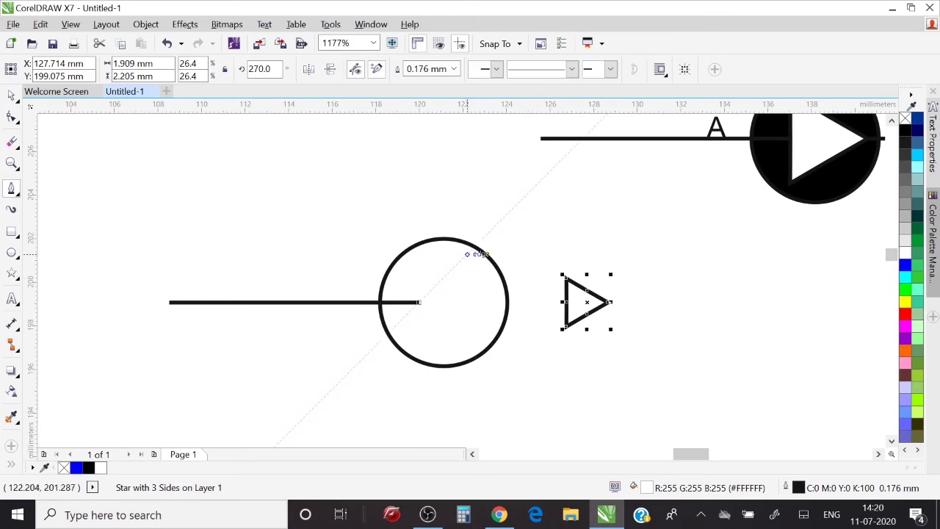
Step: Draw a V of angled leads from the circle's upper edge to the lead end and down
click(468, 255)
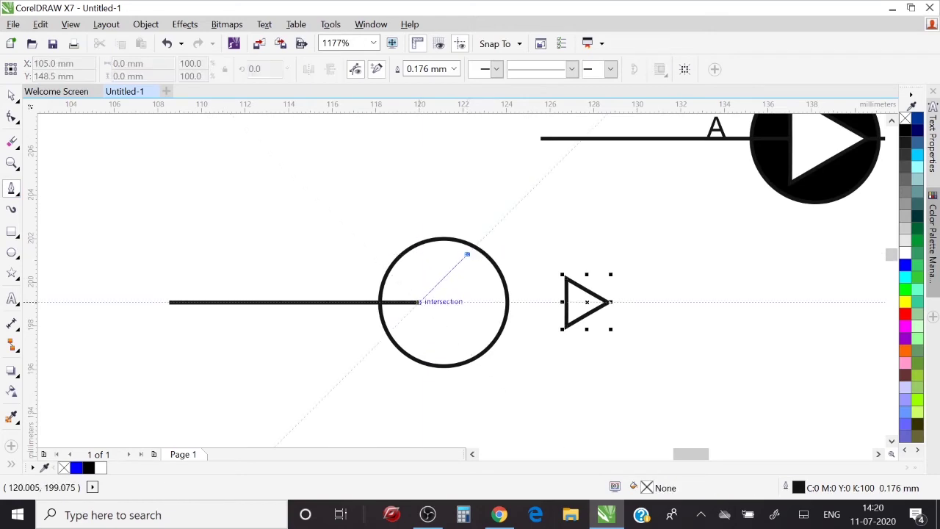
click(418, 302)
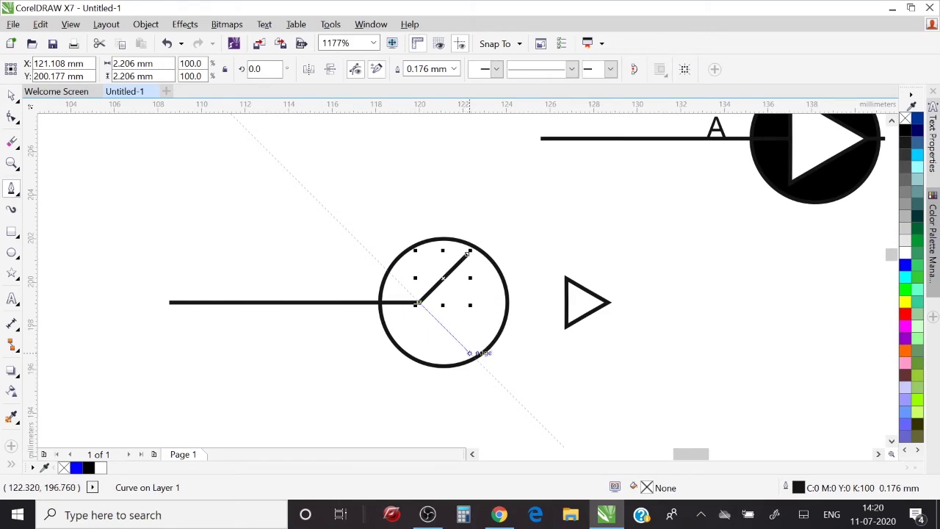
click(466, 349)
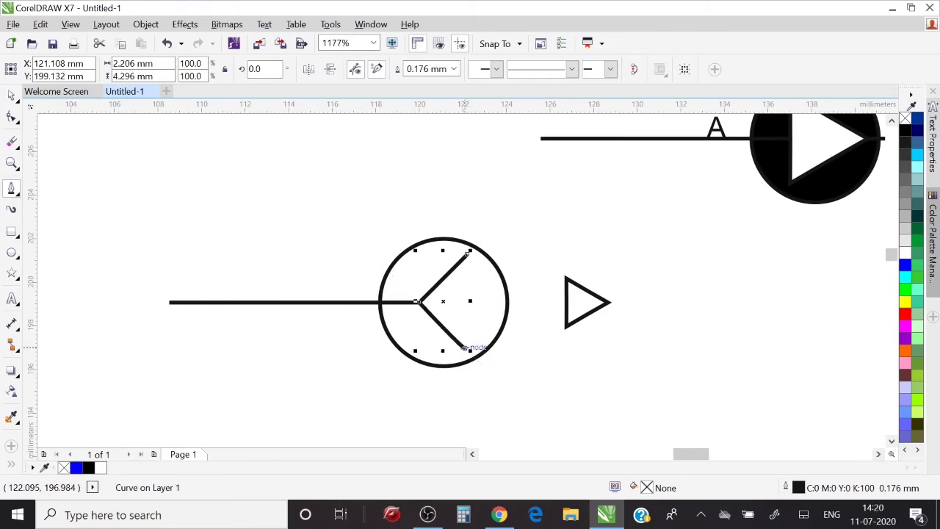
click(11, 96)
click(346, 240)
Step: Rotate the small triangle, fill it black, shrink it and move it onto the lower lead
click(572, 277)
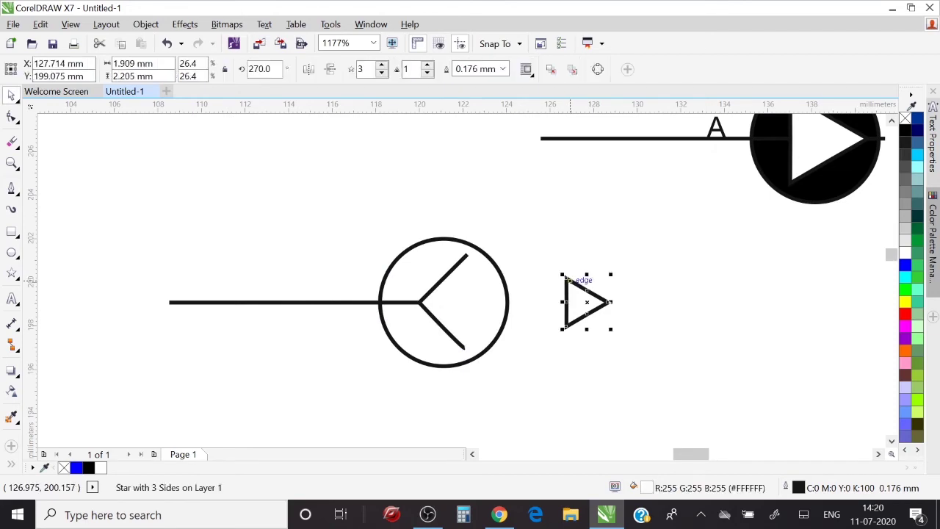
drag(611, 274, 593, 265)
click(595, 289)
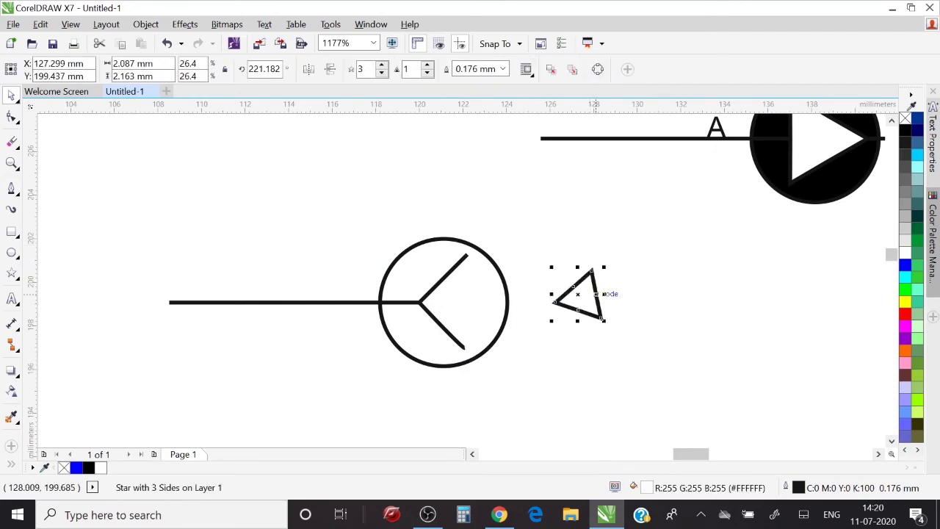
click(905, 130)
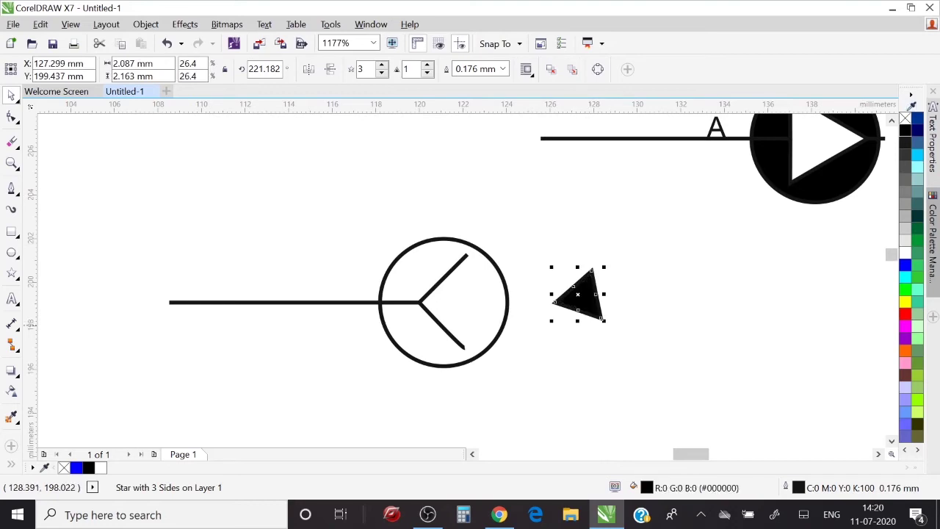
drag(604, 320, 579, 303)
drag(562, 278, 461, 341)
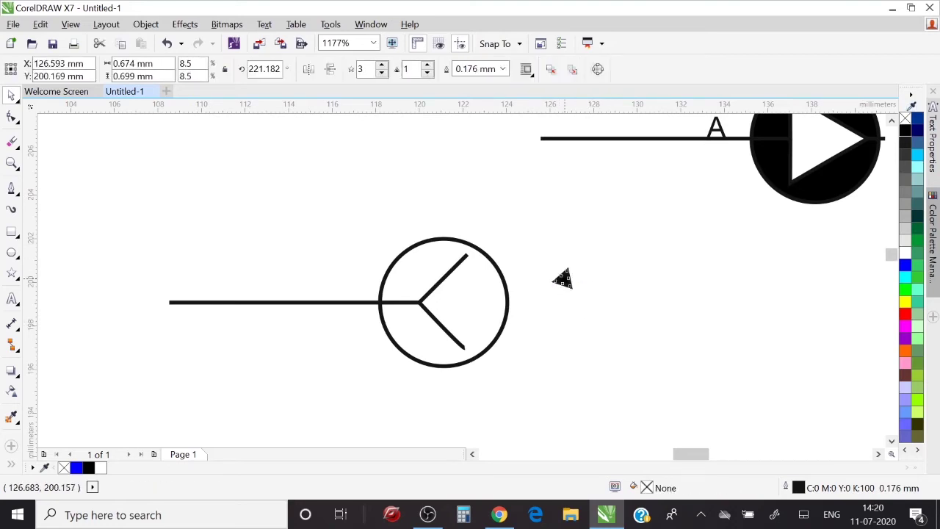
Step: Snap the black arrowhead exactly onto the lower lead's tip
key(z)
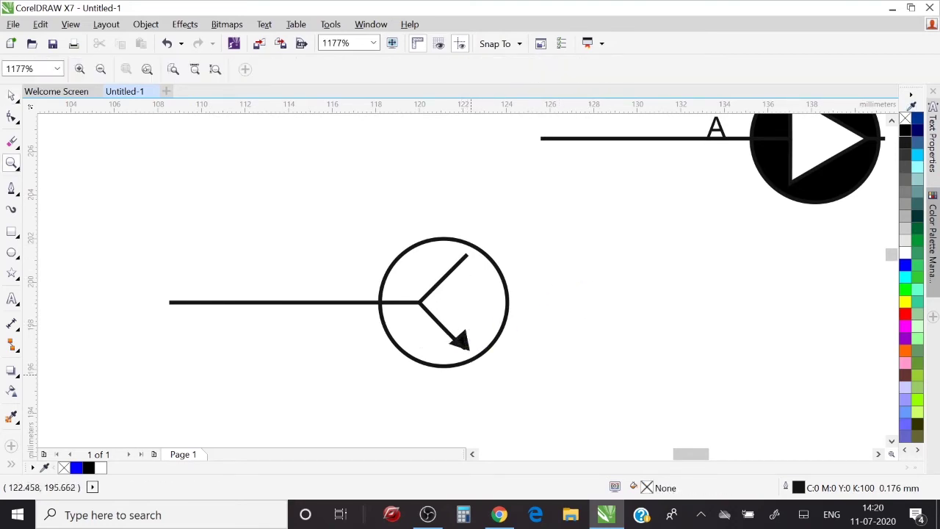
click(473, 346)
click(461, 288)
key(space)
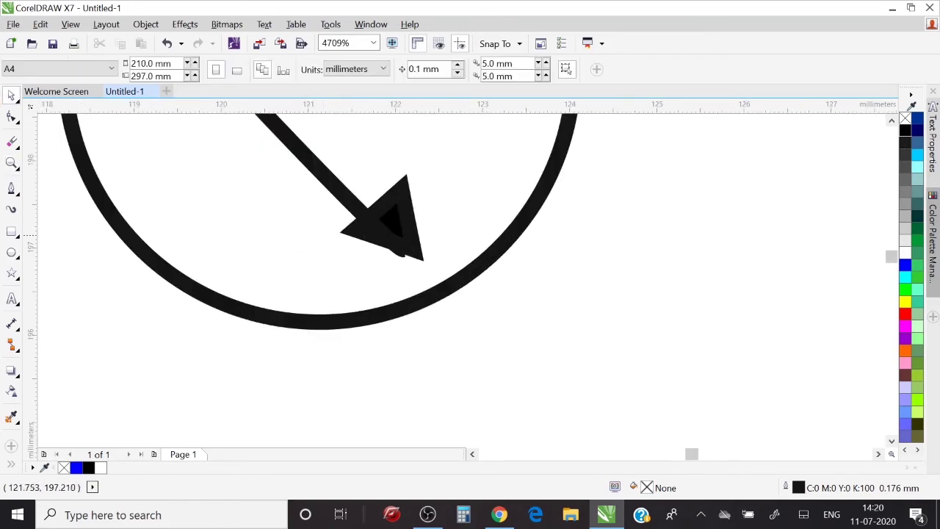
click(404, 244)
drag(398, 227, 408, 232)
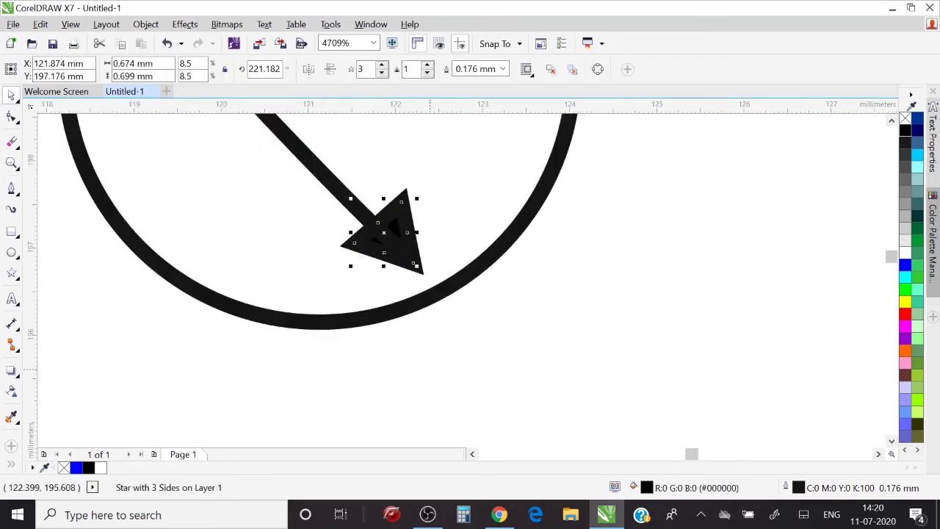
key(z)
right_click(441, 242)
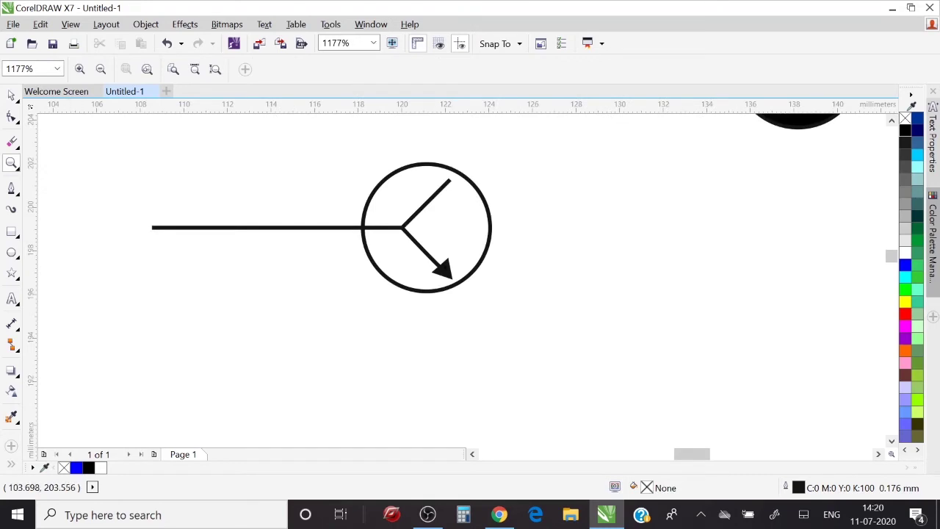
Step: Extend the transistor's upper lead horizontally out to the right
click(11, 95)
click(11, 188)
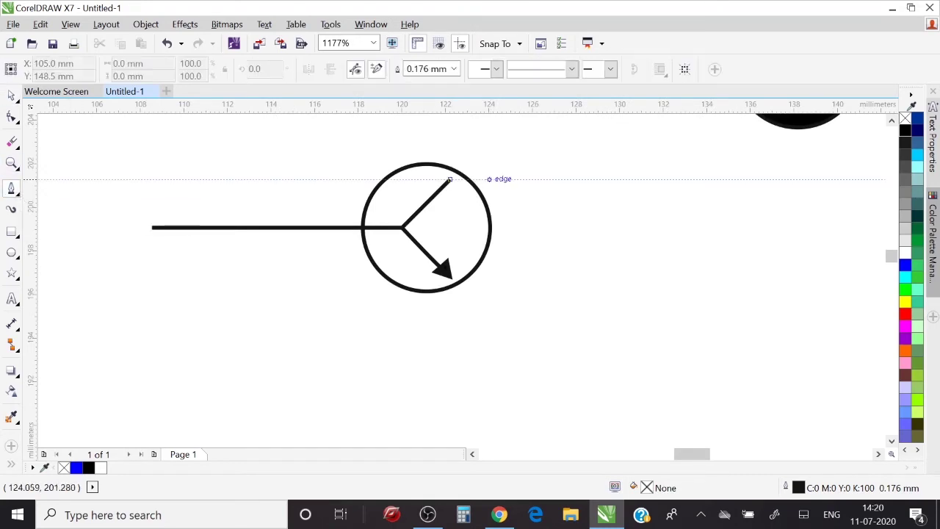
click(450, 179)
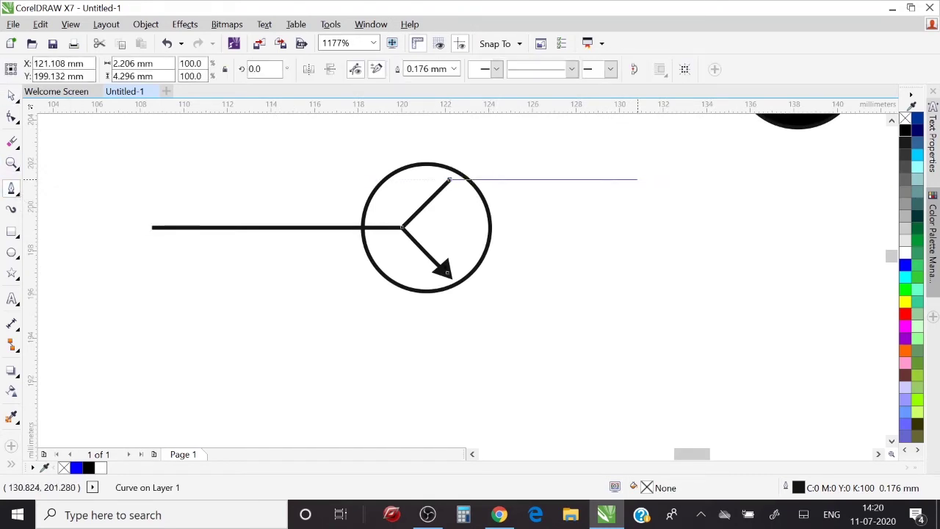
click(637, 178)
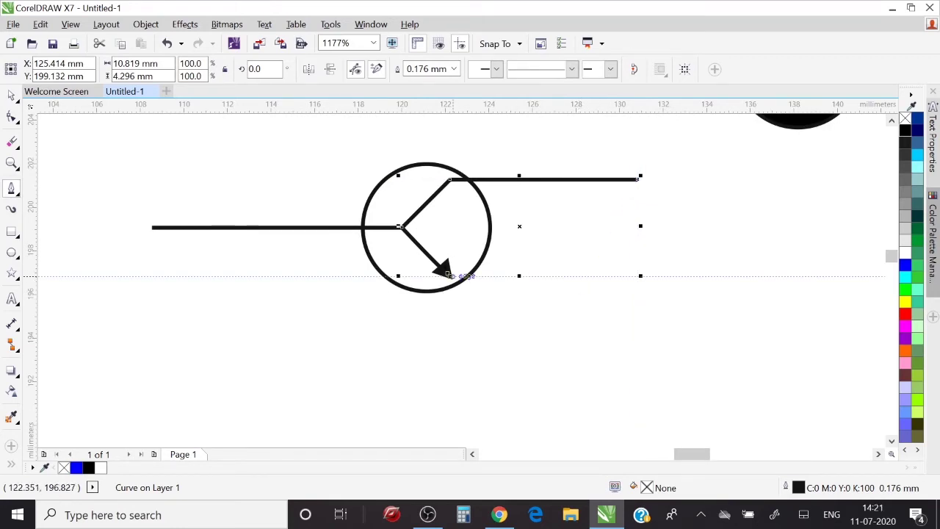
Step: Attempt an emitter lead from the arrow tip, then undo and delete the attempts
click(450, 277)
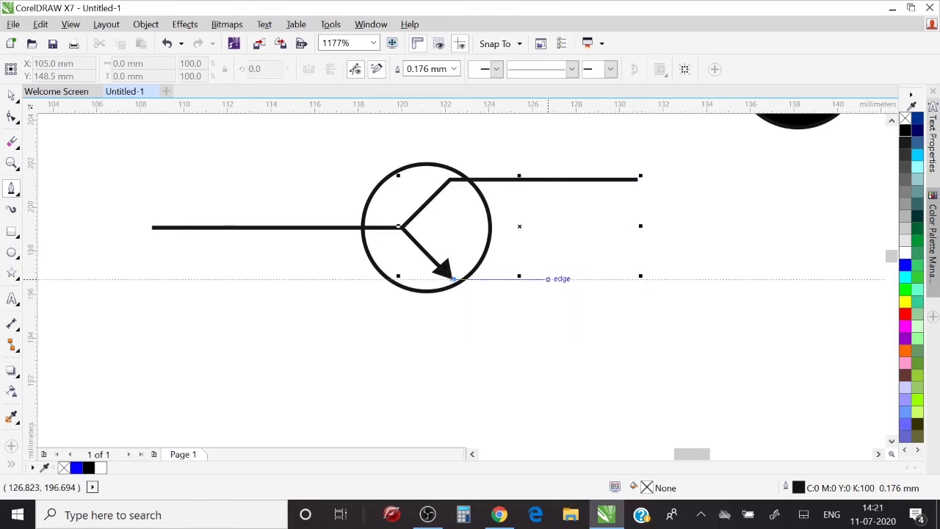
double_click(548, 279)
key(ctrl+z)
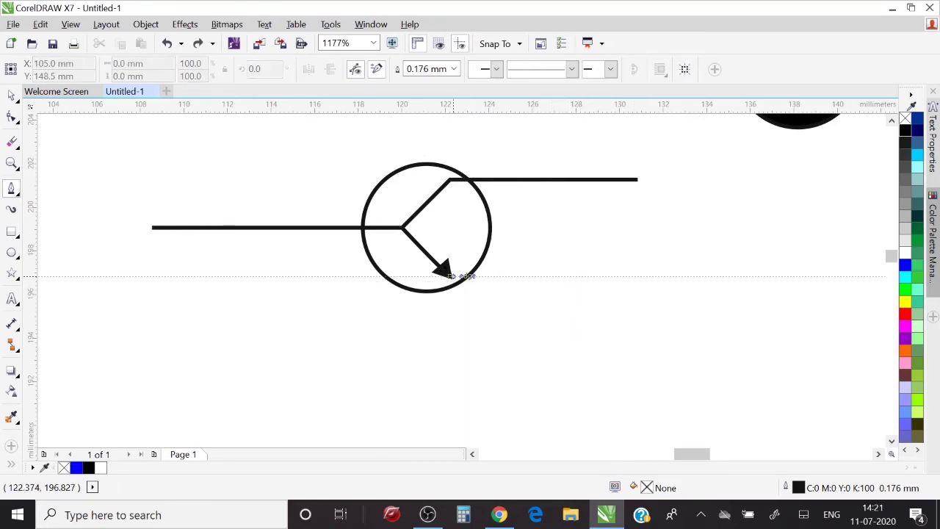
click(449, 277)
double_click(565, 275)
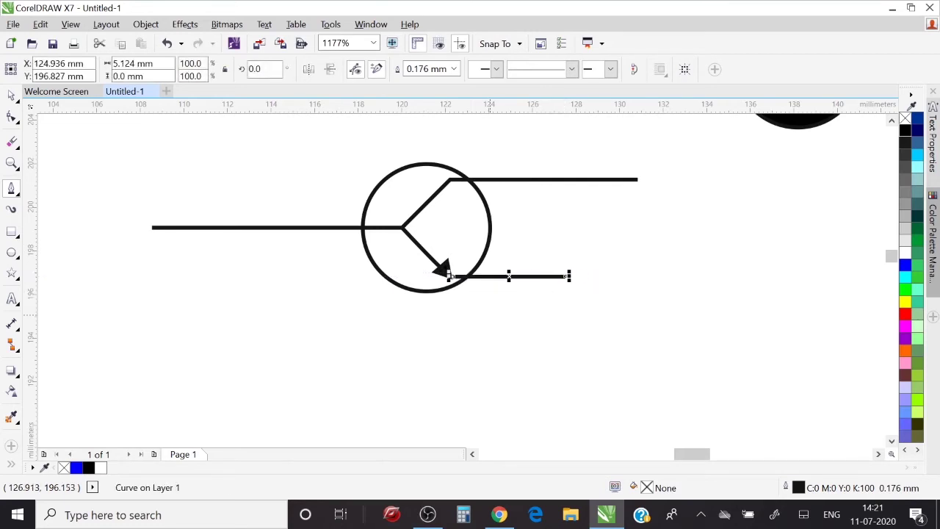
key(F10)
key(z)
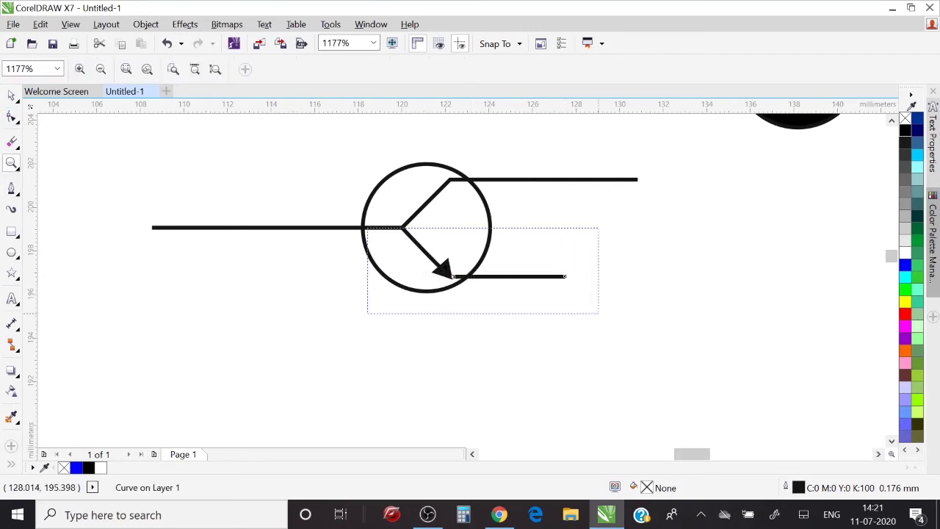
drag(599, 315, 367, 228)
key(space)
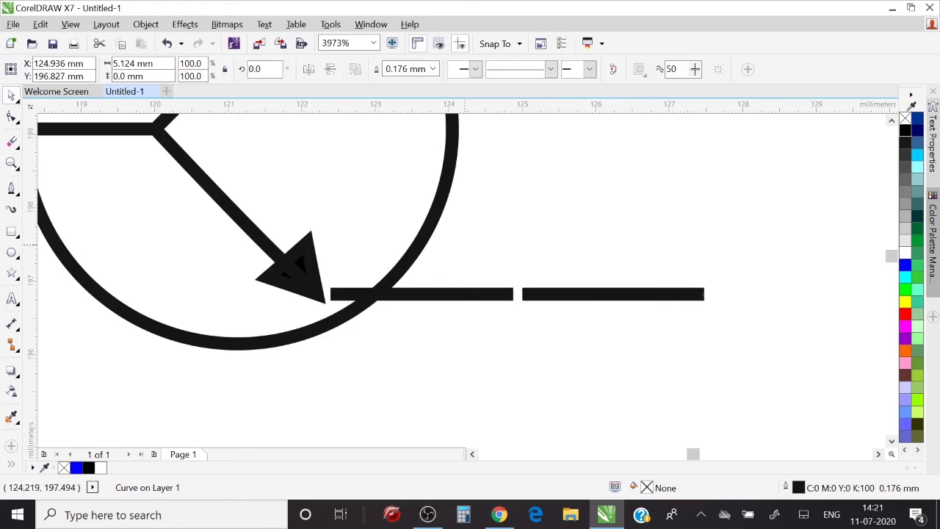
key(Delete)
Step: Draw a straight two-point emitter lead right from the arrowhead tip, snapped onto it
key(space)
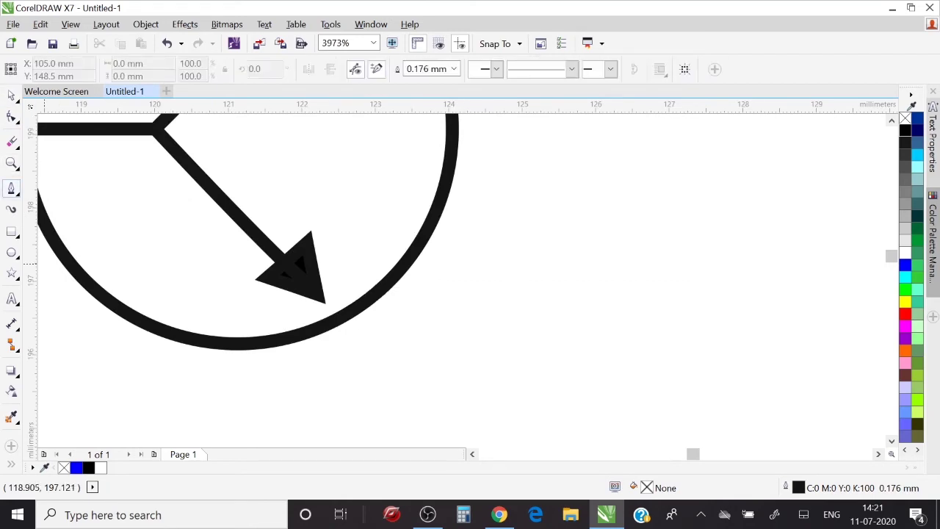
click(11, 189)
click(74, 205)
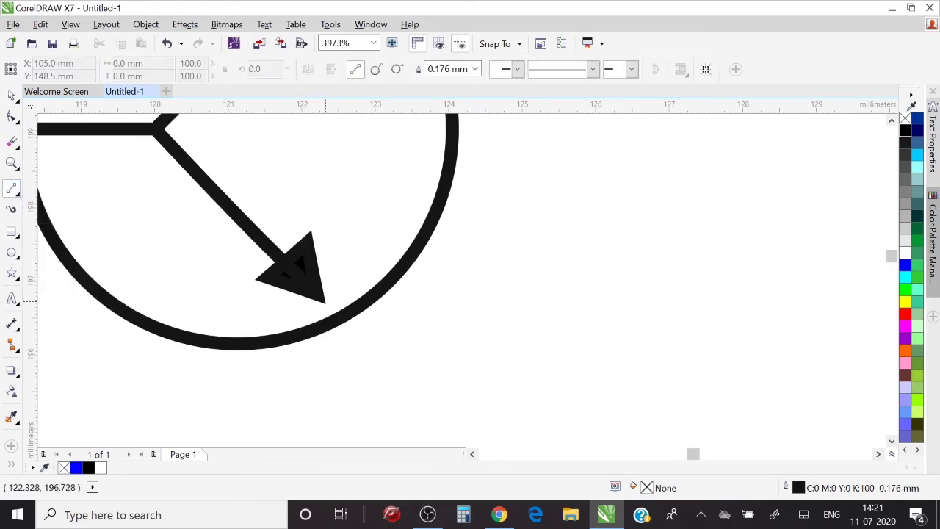
mouse_move(325, 302)
mouse_down()
mouse_move(713, 251)
mouse_move(676, 303)
mouse_up()
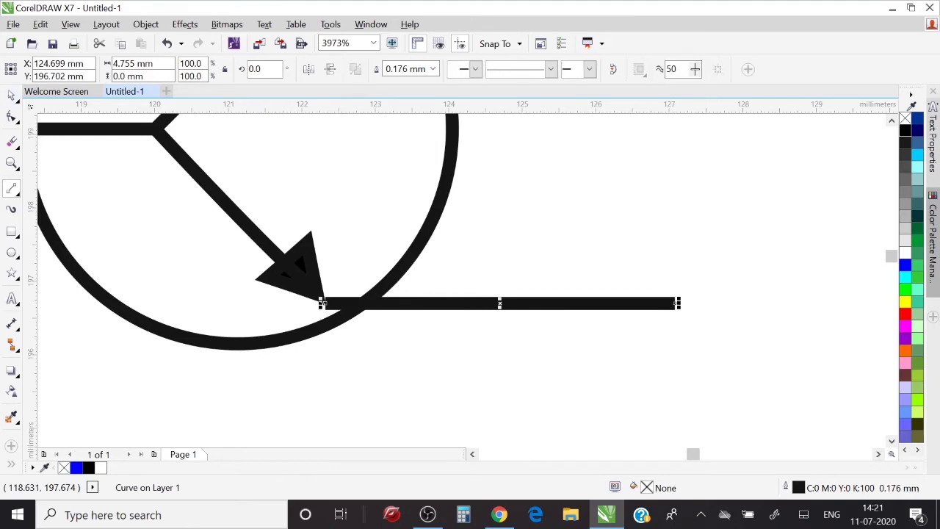
click(11, 95)
drag(385, 303, 386, 300)
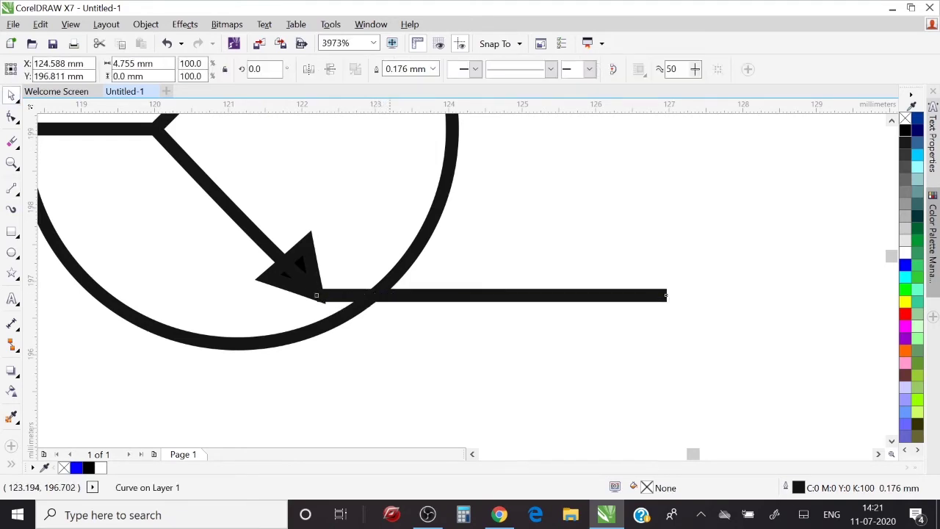
Step: Nudge the arrowhead onto the emitter lead's end, then view the whole transistor
key(z)
click(344, 309)
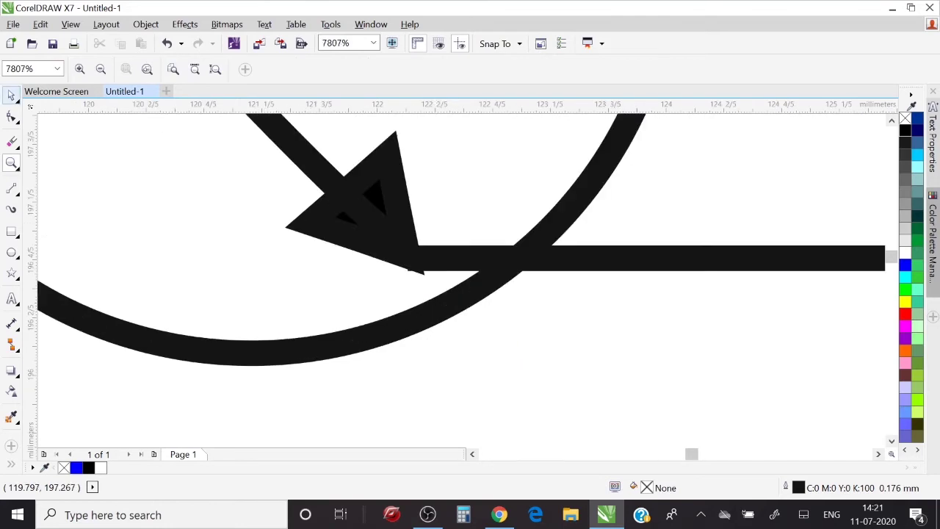
key(space)
click(385, 171)
drag(387, 170, 393, 176)
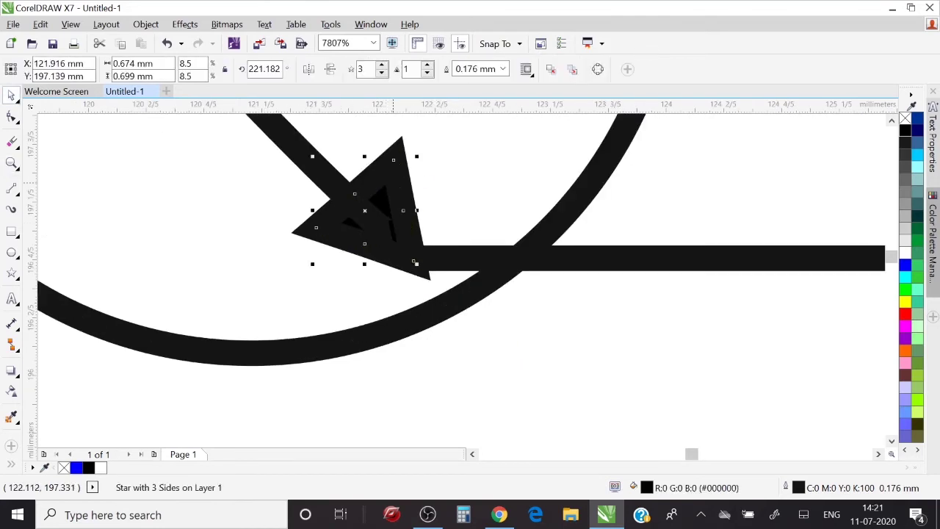
key(Escape)
key(z)
key(F3)
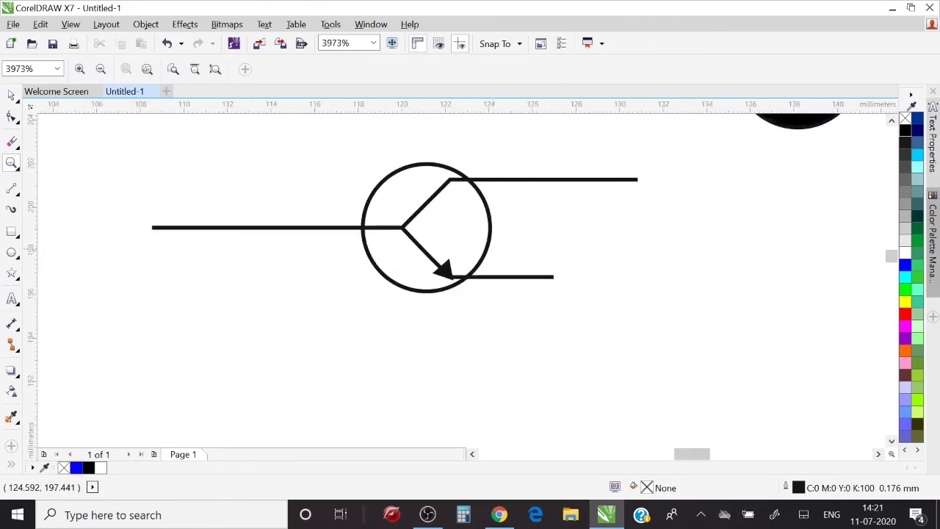
key(F3)
drag(253, 198, 598, 300)
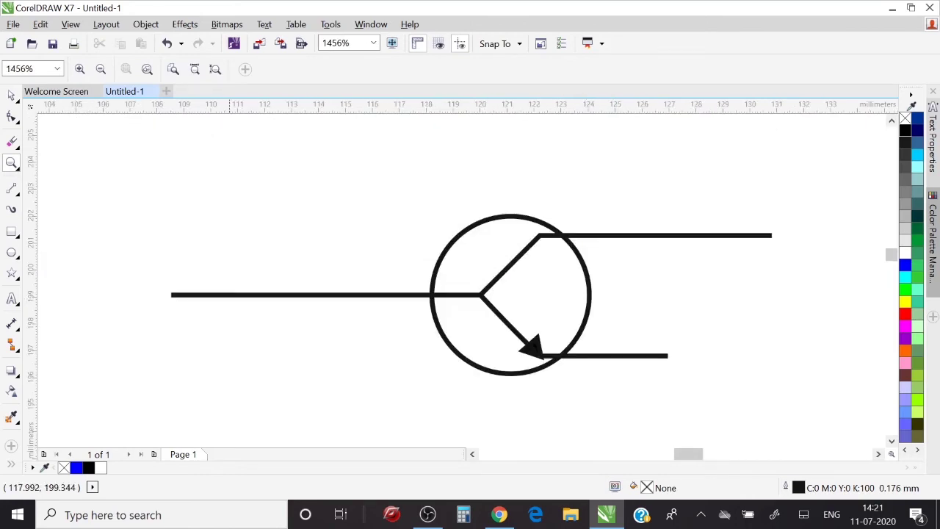
Step: Type a 'C' label, shrink it and place it inside the circle by the collector
click(235, 242)
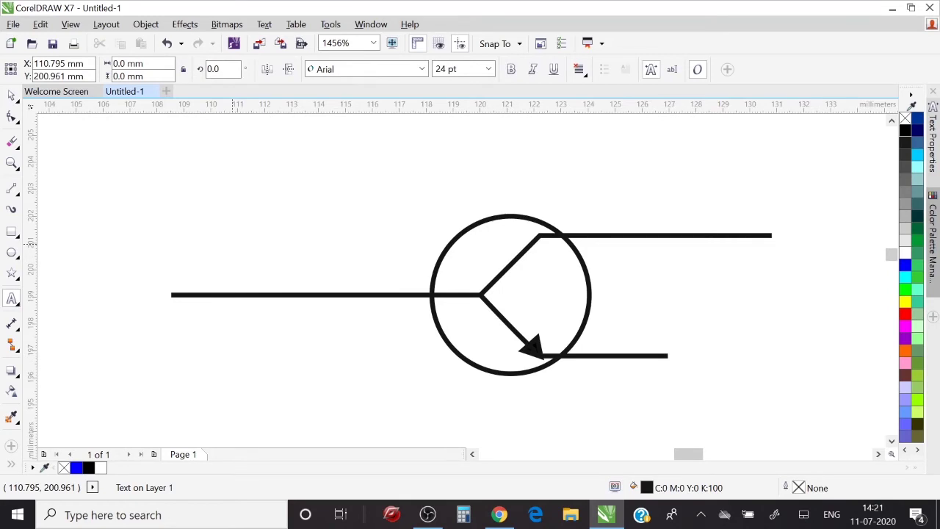
text(C)
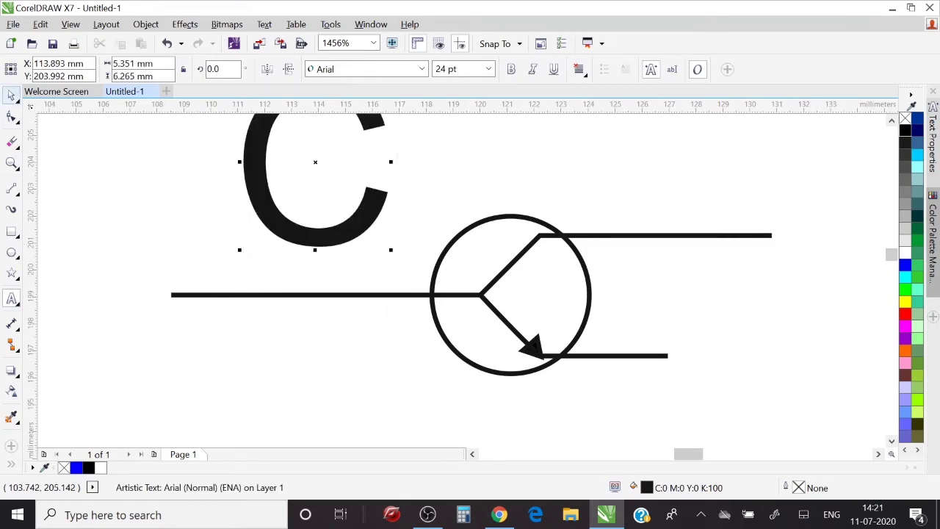
click(12, 96)
drag(240, 249, 342, 135)
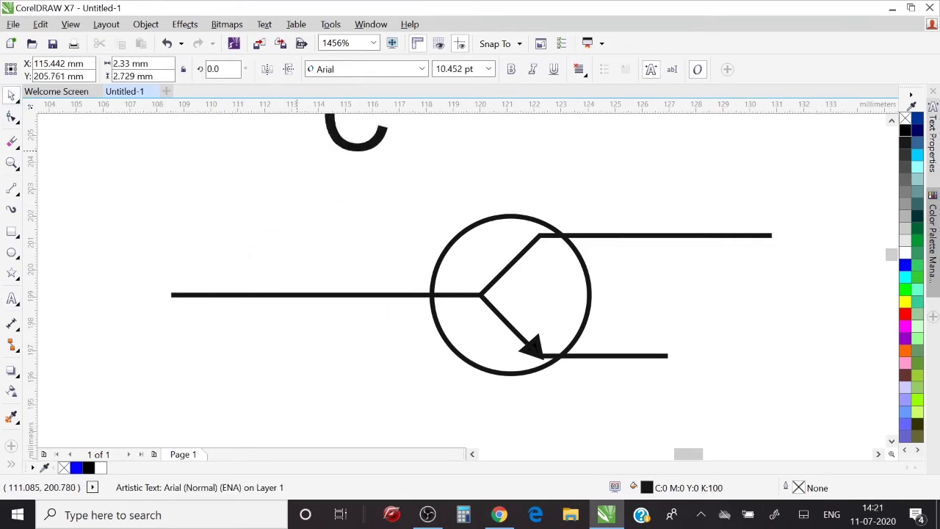
drag(420, 250, 552, 280)
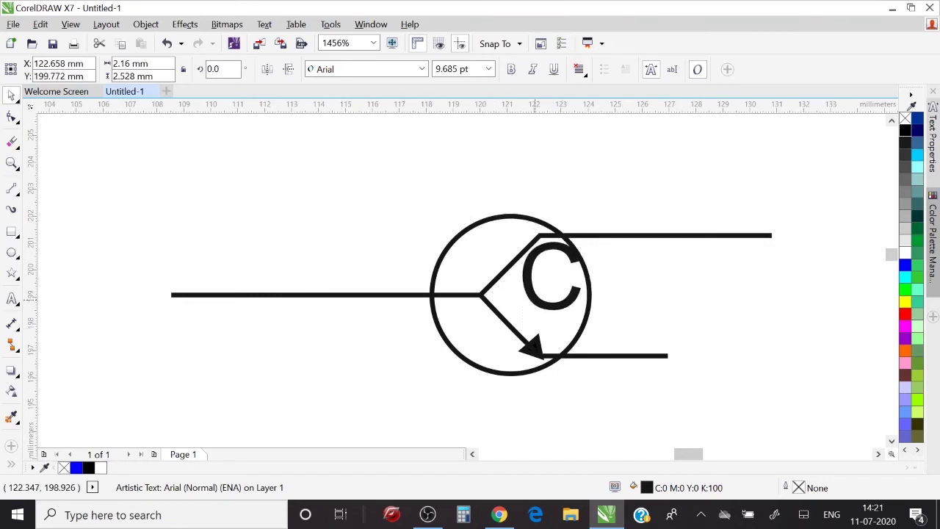
mouse_move(583, 310)
mouse_down()
mouse_move(546, 266)
mouse_move(548, 329)
mouse_up()
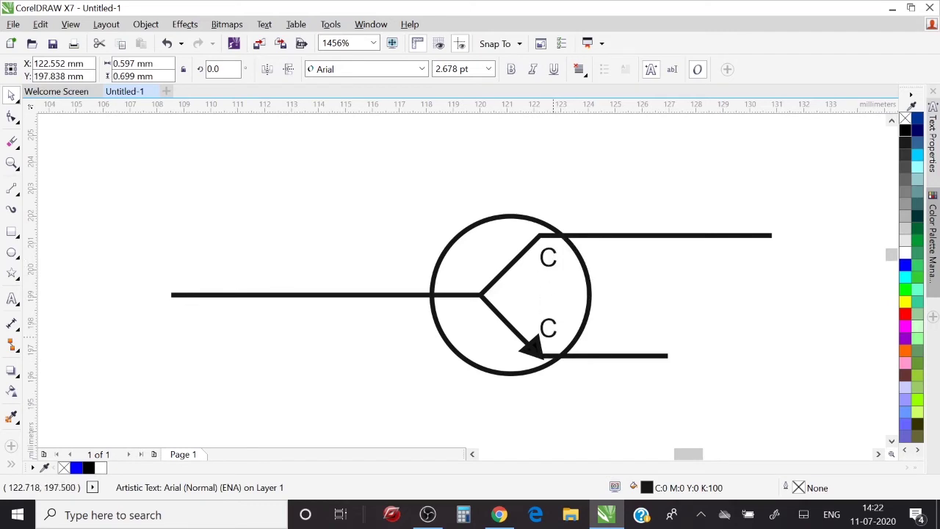
Step: Turn the lower label copy into 'E' and place a 'B' copy above the base lead
double_click(540, 334)
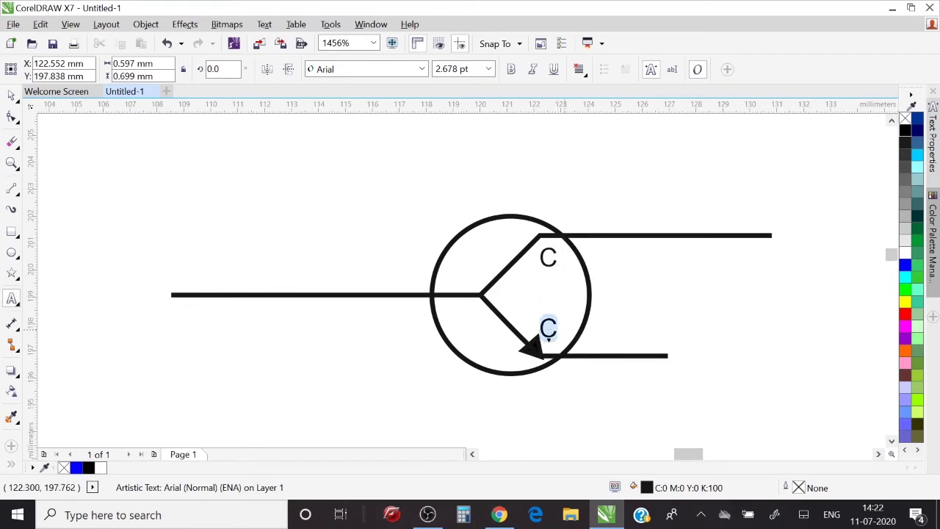
key(Delete)
text(E)
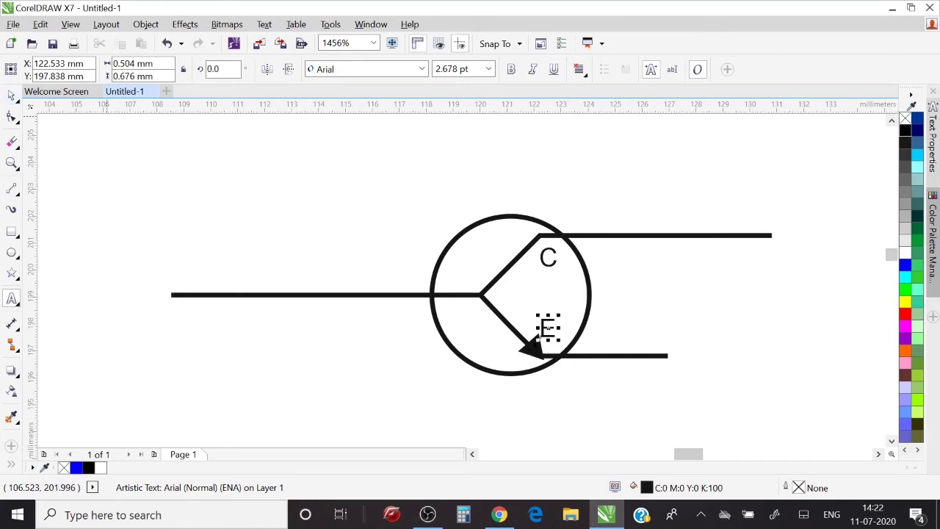
key(Escape)
drag(546, 328, 414, 277)
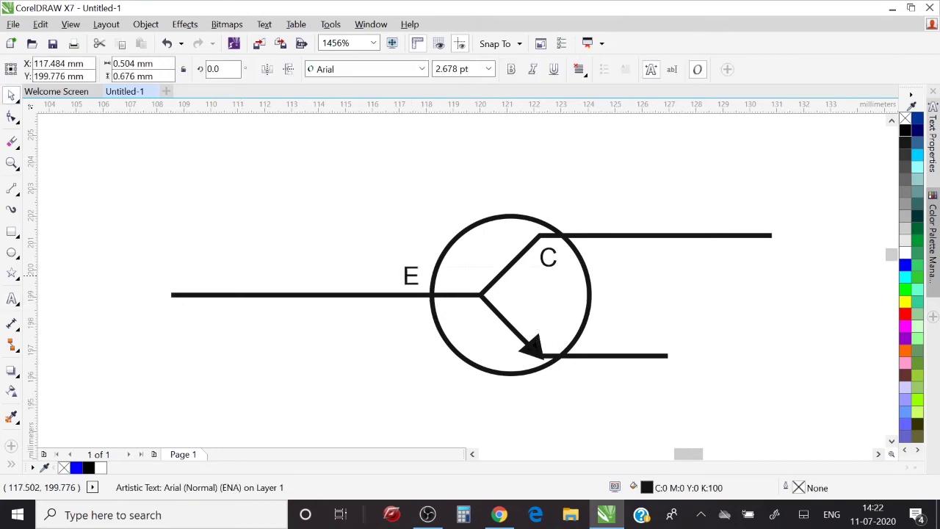
double_click(410, 276)
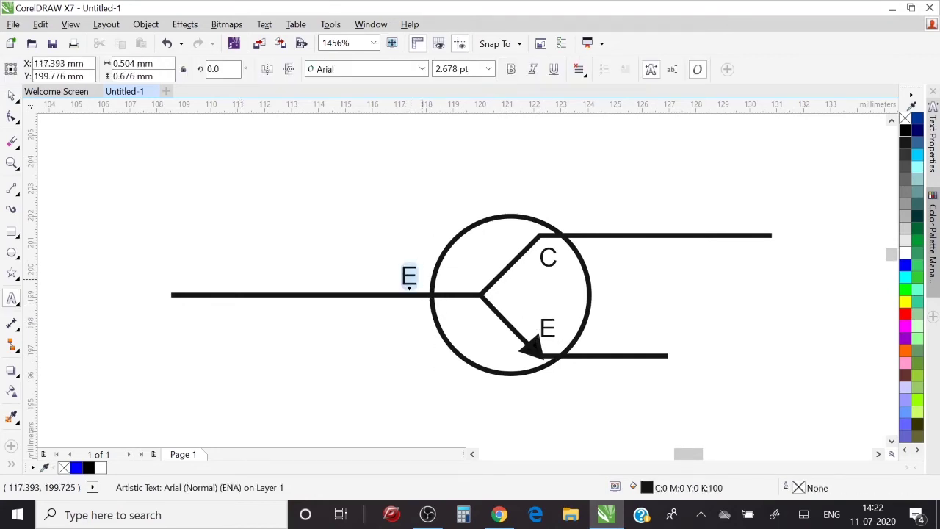
text(B)
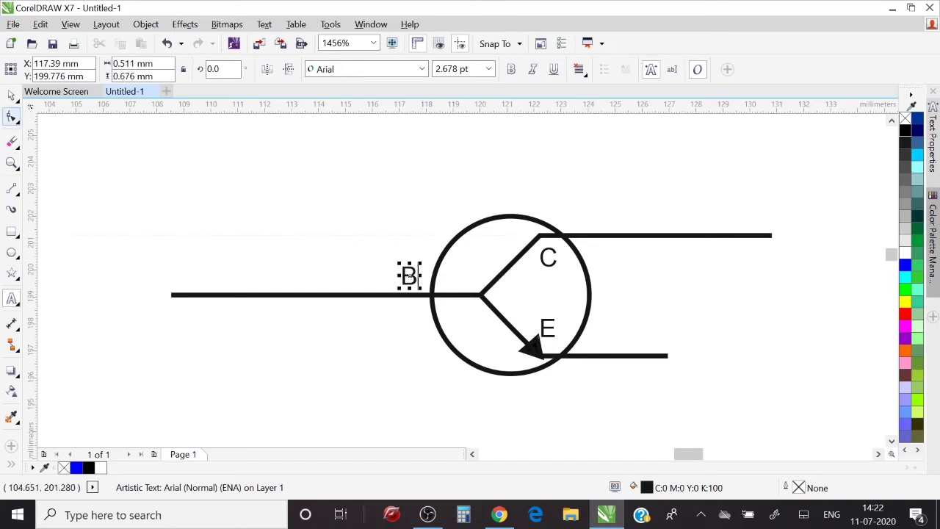
key(Escape)
key(Escape)
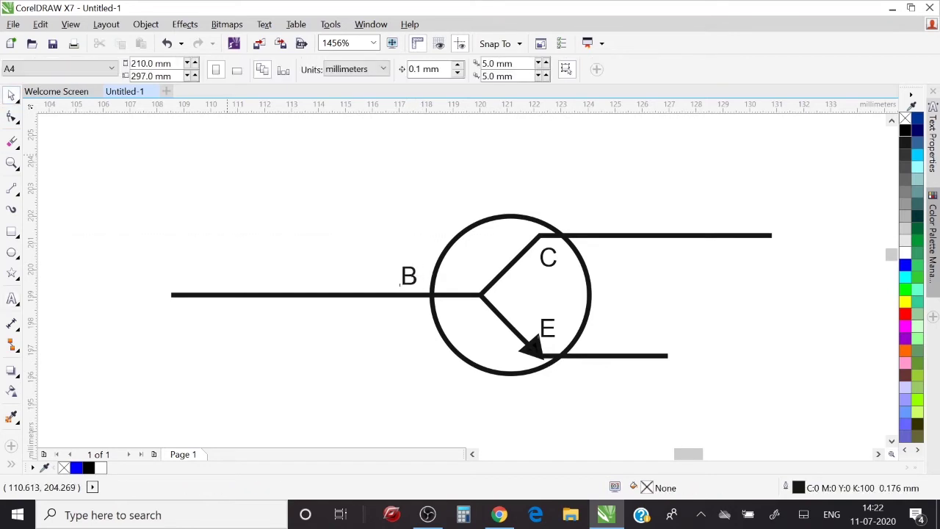
key(z)
scroll(399, 227, down, 3)
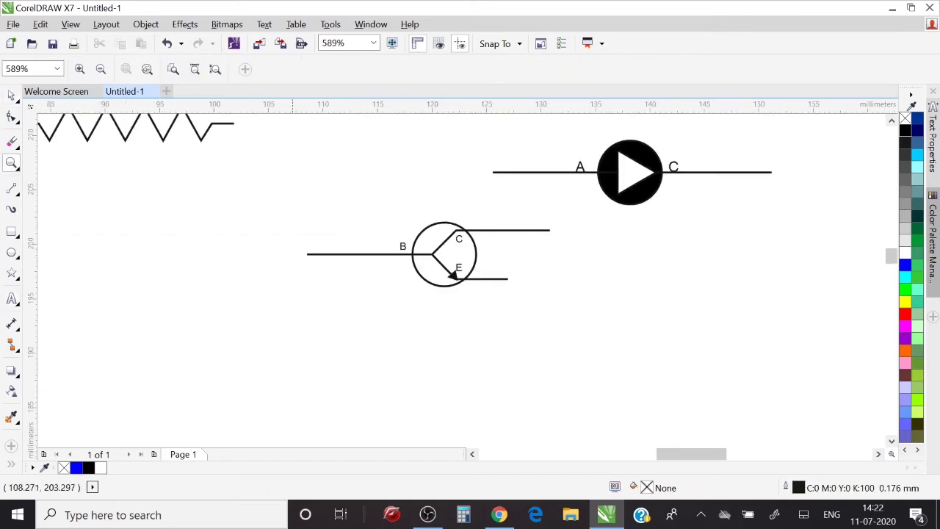
Step: Zoom to the transformer and type a 'TXR' text label to its left
drag(233, 179, 664, 319)
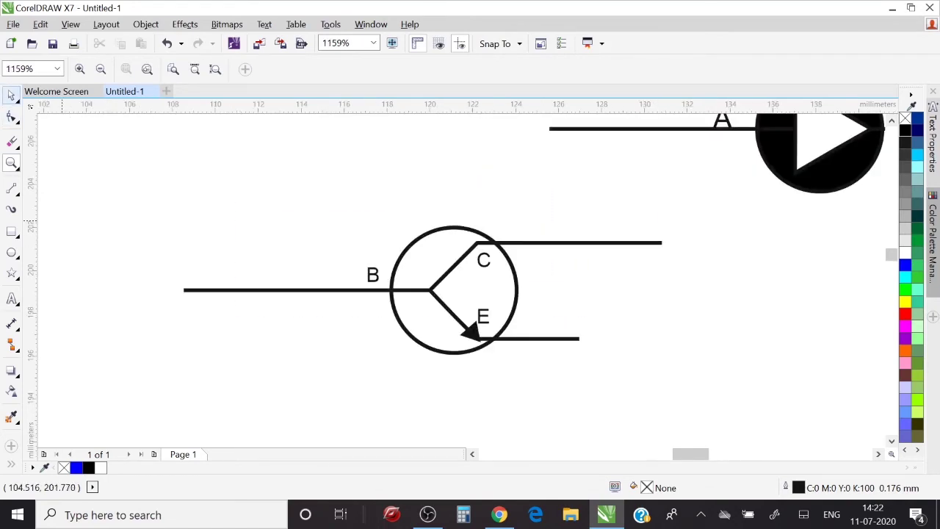
scroll(97, 229, down, 2)
scroll(404, 234, down, 2)
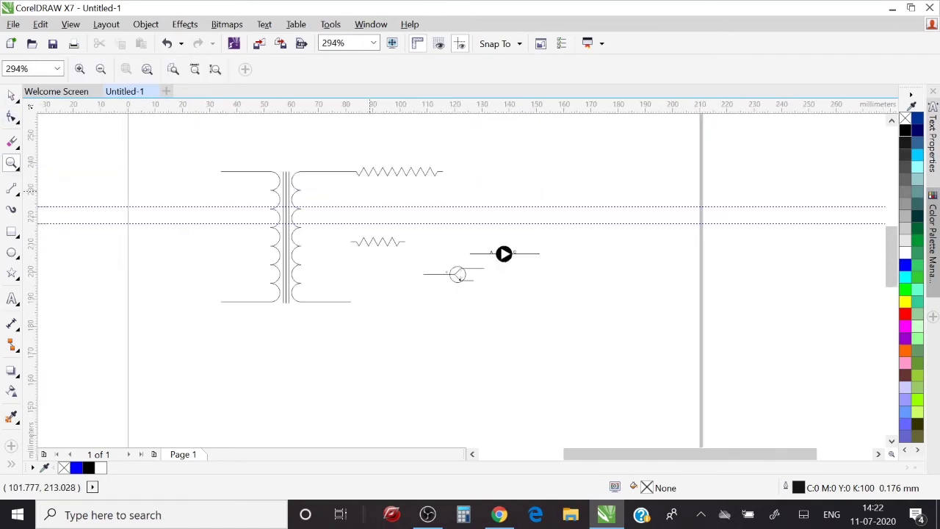
drag(214, 154, 497, 288)
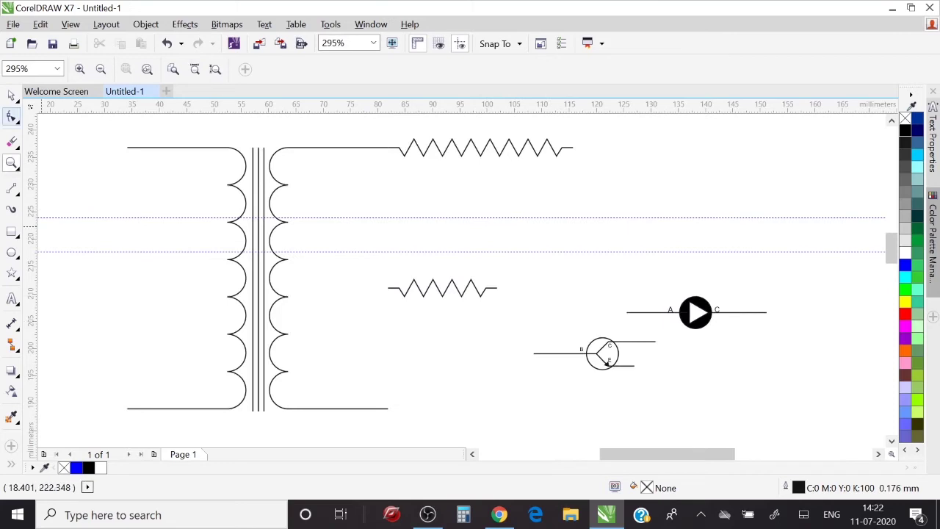
key(space)
click(11, 298)
click(127, 324)
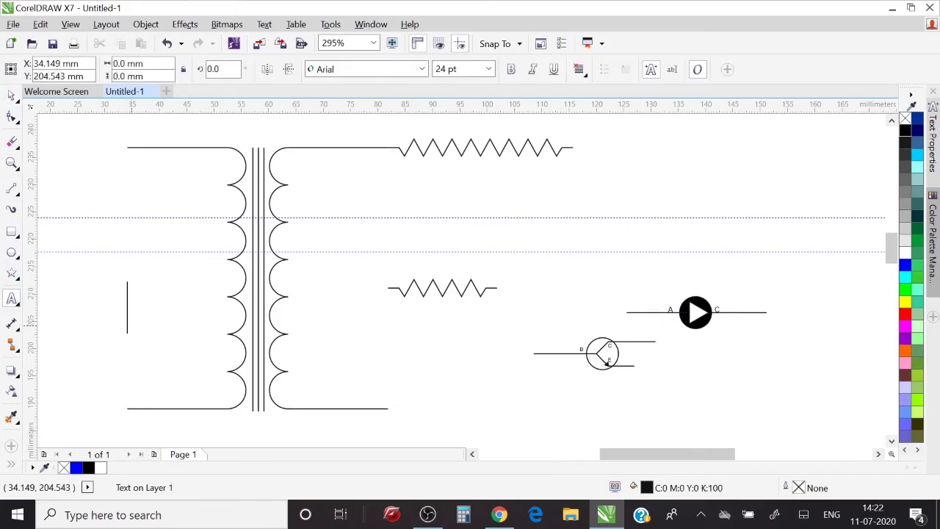
text(tx)
key(BackSpace)
key(BackSpace)
text(TX)
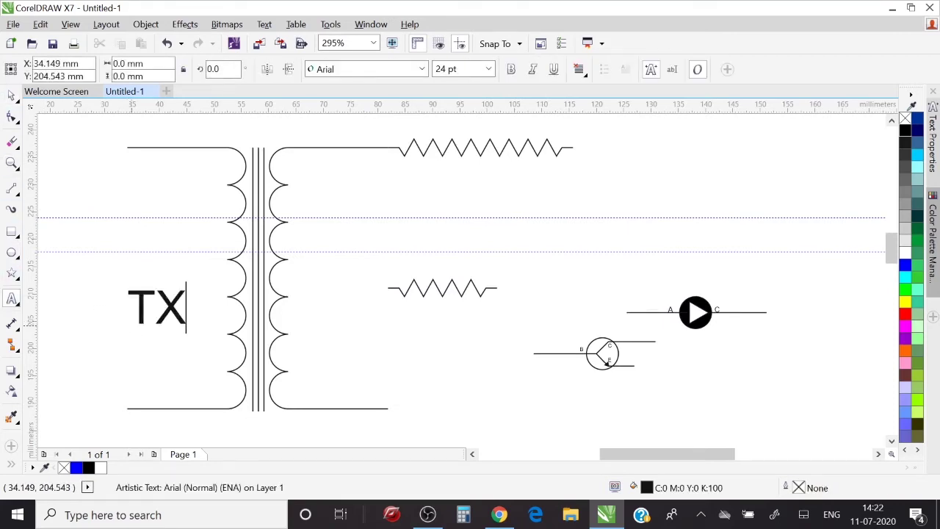
text(R)
Step: Shrink the TXR label, move it above the transformer, and select the left winding
click(11, 95)
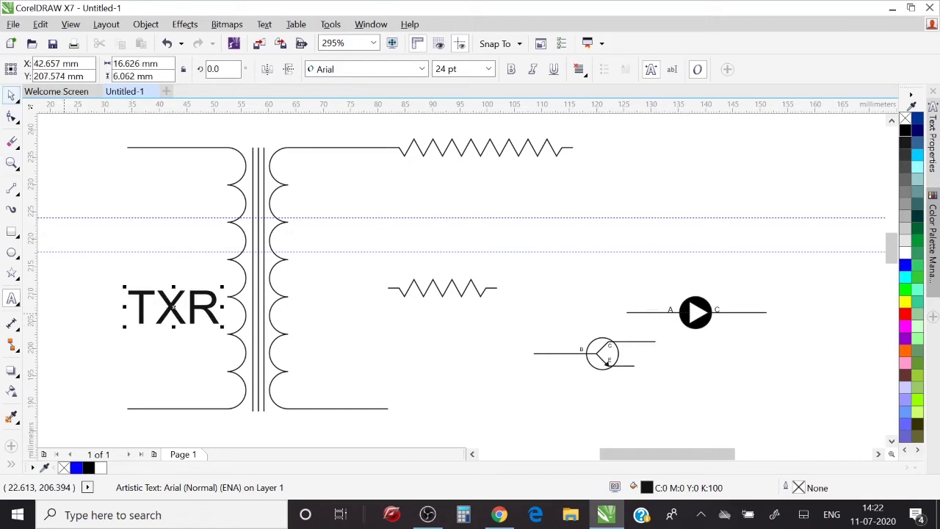
mouse_move(224, 285)
mouse_down()
mouse_move(177, 305)
mouse_move(275, 130)
mouse_move(173, 277)
mouse_up()
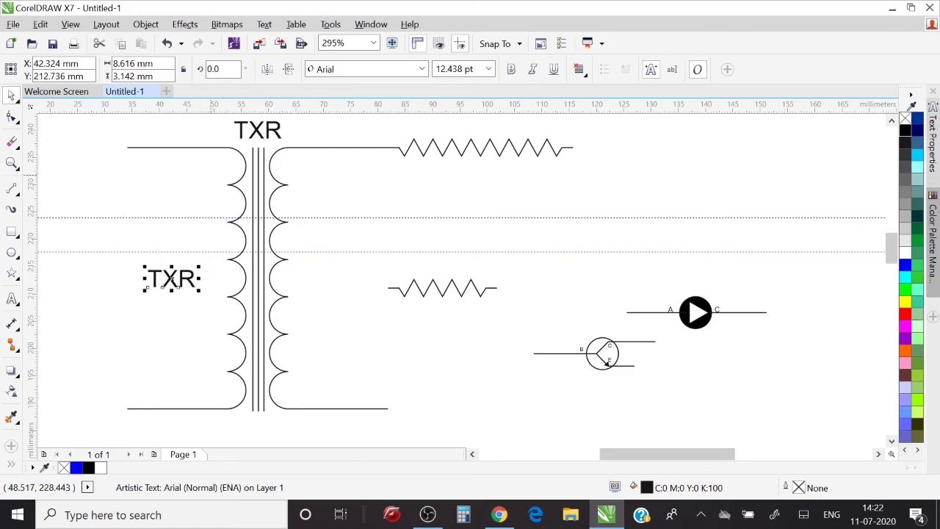
click(220, 147)
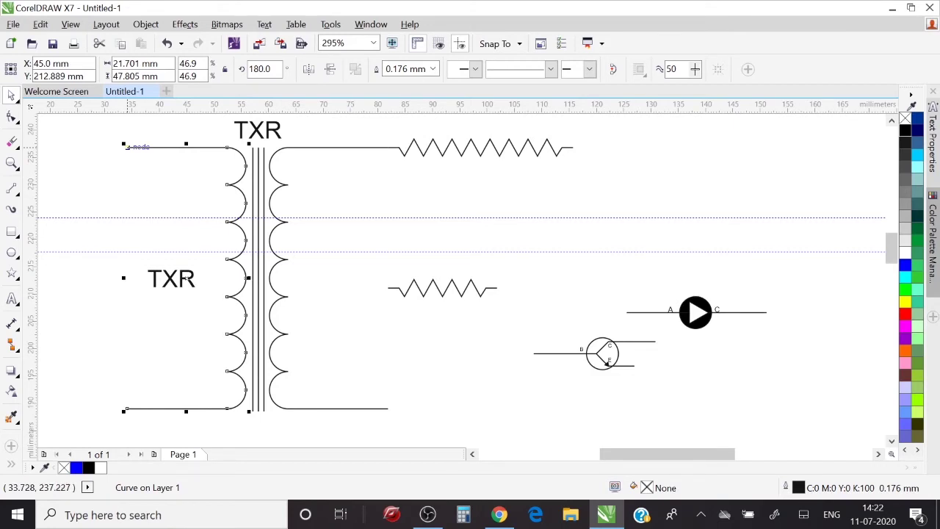
Step: Delete the coil's top lead node, shrink the coil to 50%, and stack a copy above it
click(11, 116)
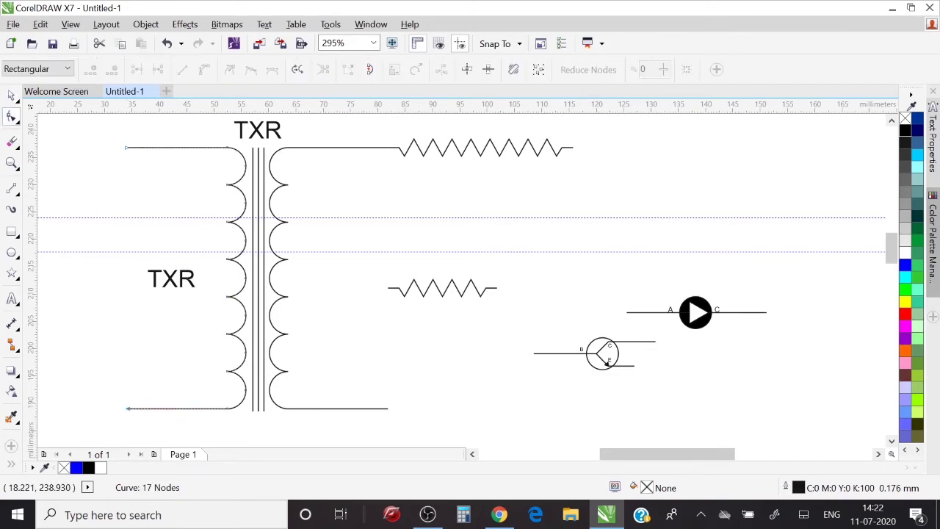
click(126, 147)
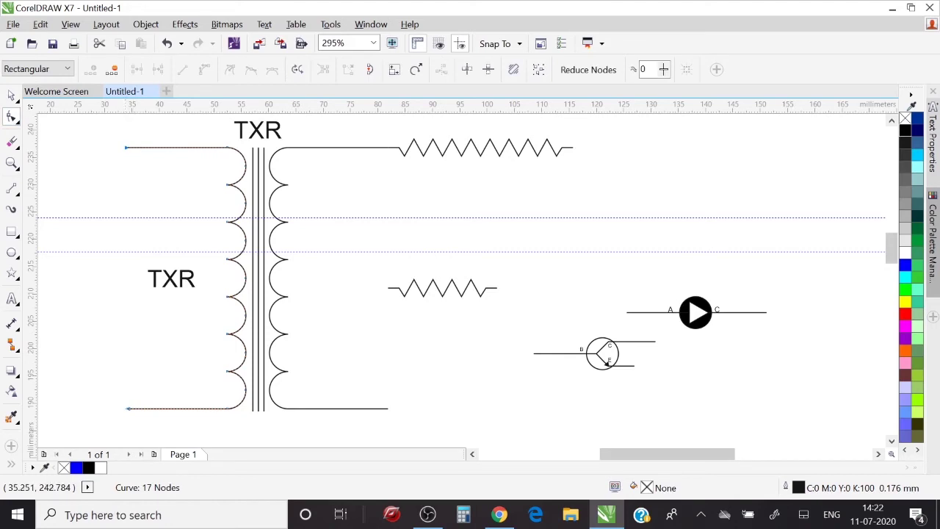
key(Delete)
click(11, 95)
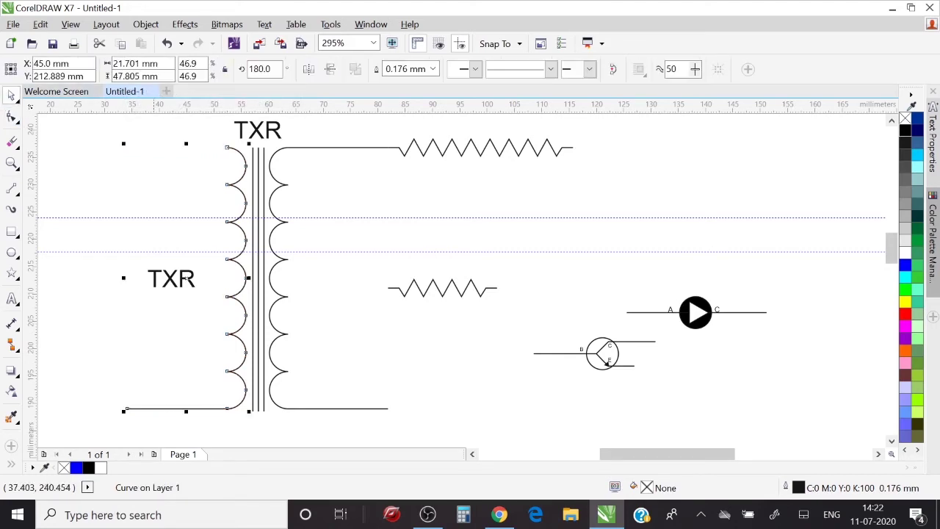
mouse_move(125, 143)
mouse_down()
mouse_move(144, 277)
mouse_move(184, 276)
mouse_up()
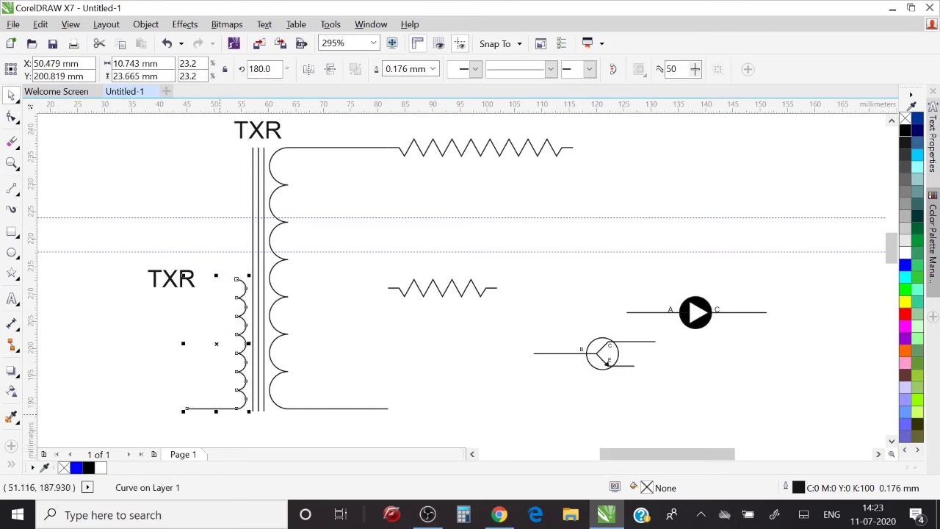
mouse_move(223, 388)
mouse_down()
mouse_move(224, 253)
mouse_move(295, 316)
mouse_up()
Step: Combine the two coil halves with Ctrl+L and join their end nodes into one curve
key(z)
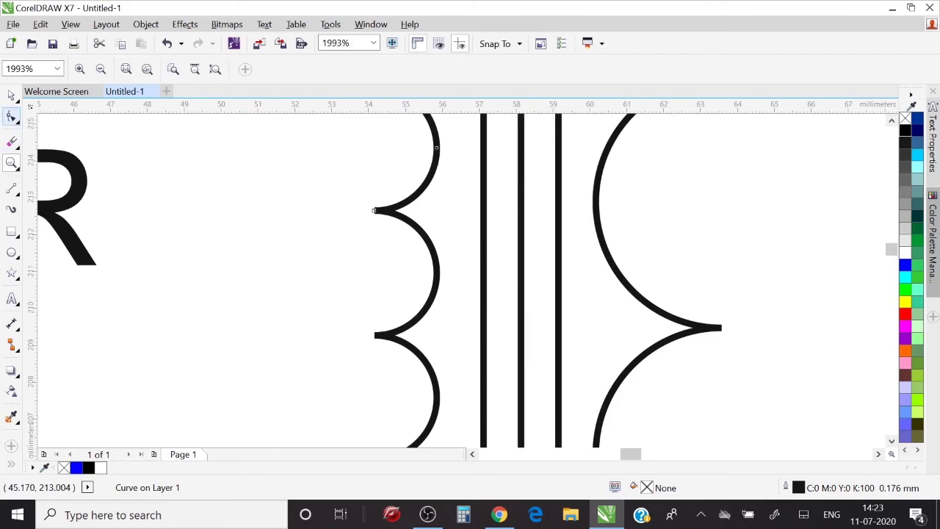
click(11, 116)
key(space)
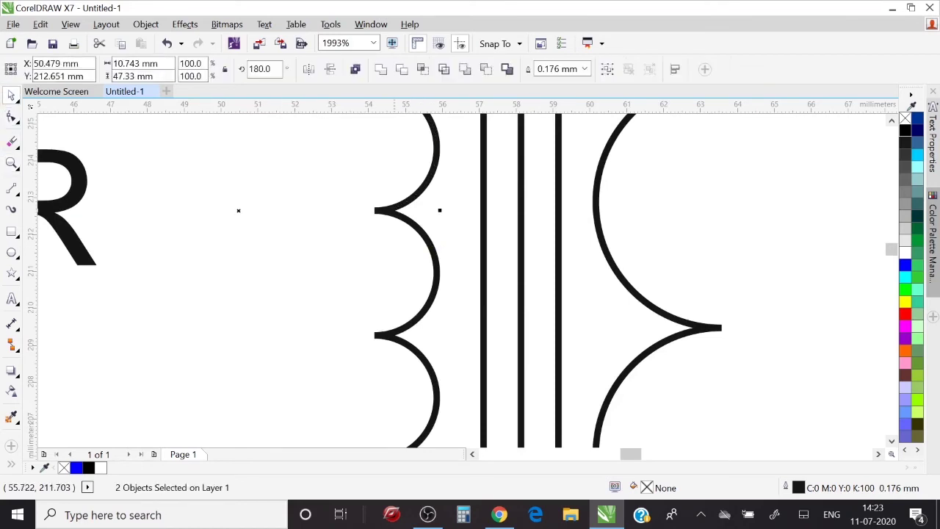
key(ctrl+l)
click(11, 117)
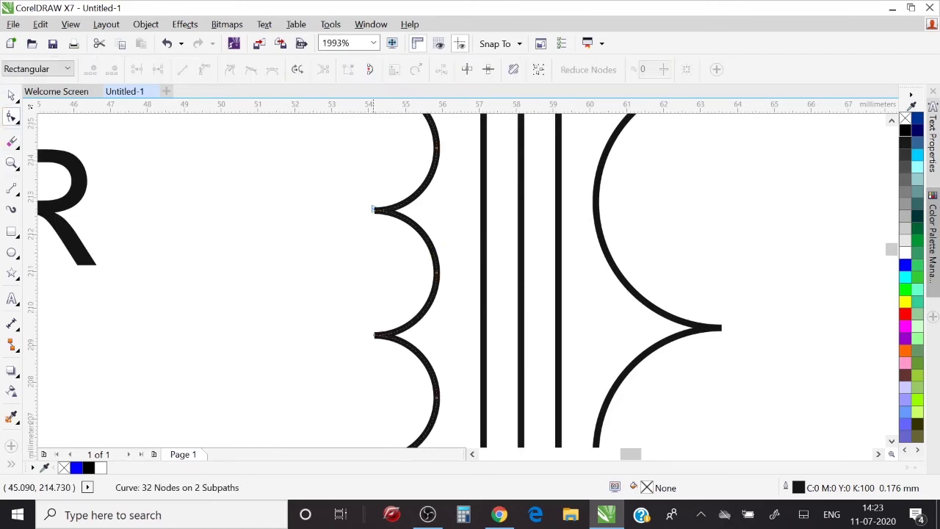
click(374, 209)
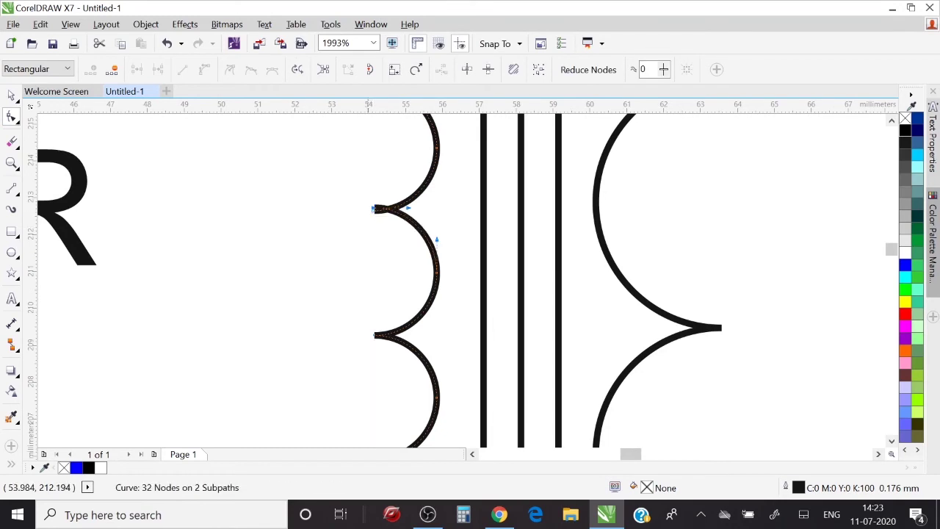
drag(374, 209, 374, 212)
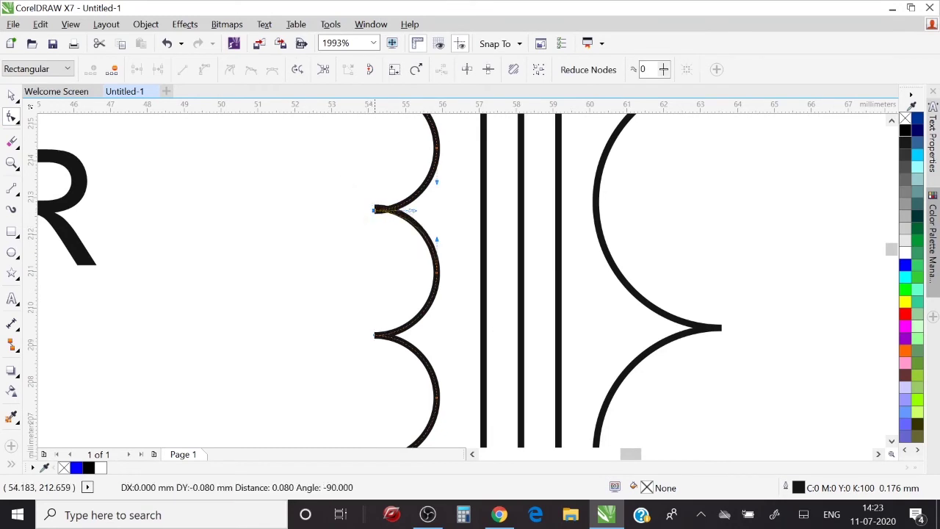
key(z)
key(F4)
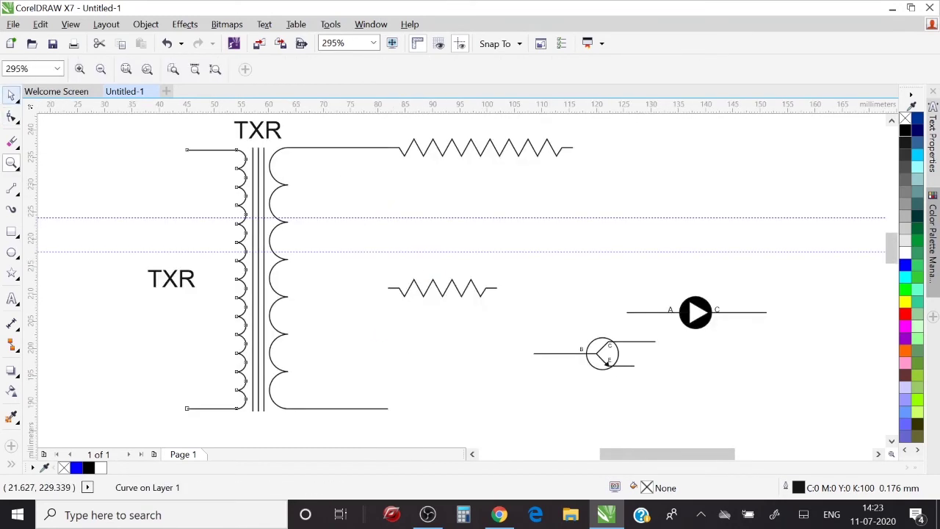
key(space)
Step: Change the left TXR label's text to 'Primary'
double_click(183, 279)
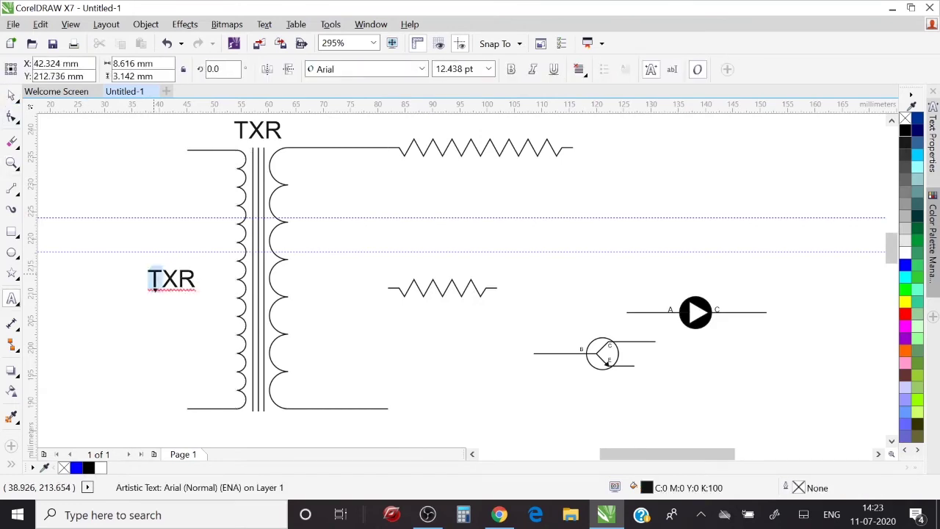
drag(145, 279, 197, 280)
text(pRI)
key(BackSpace)
key(BackSpace)
key(BackSpace)
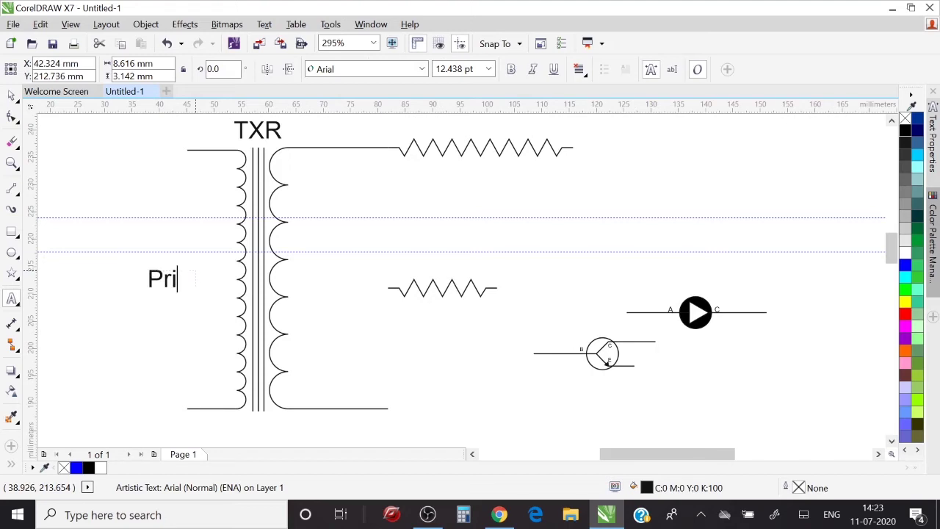
text(mary)
click(11, 96)
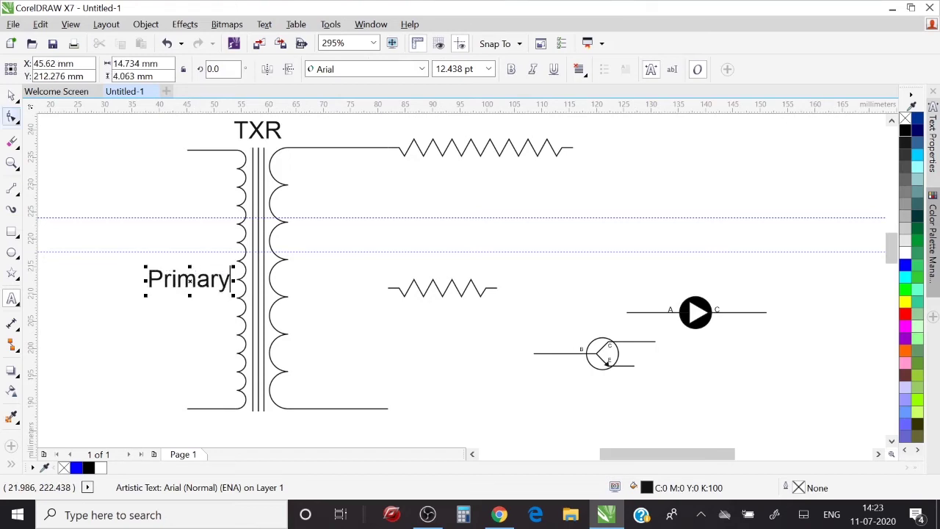
Step: Copy the label beside the right winding as 'Secondery' and move the small resistor onto the bottom wire
drag(207, 274, 352, 271)
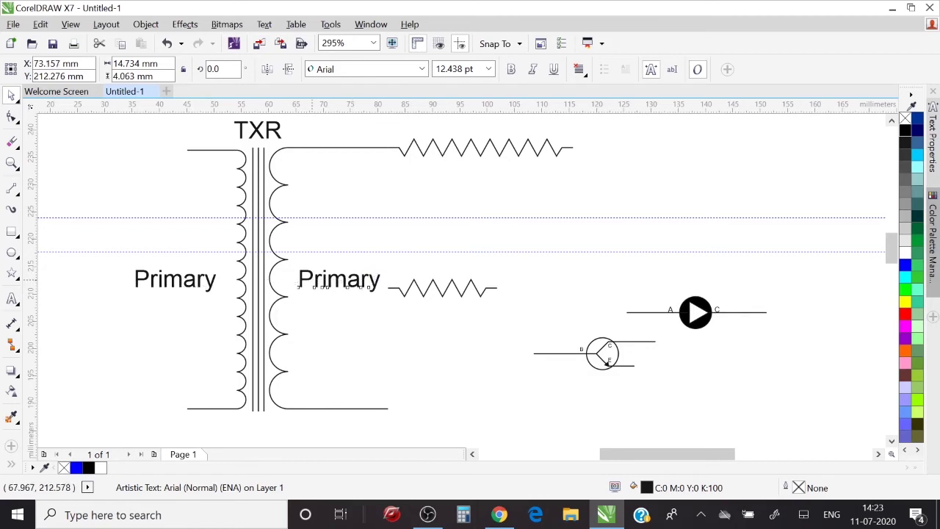
double_click(339, 286)
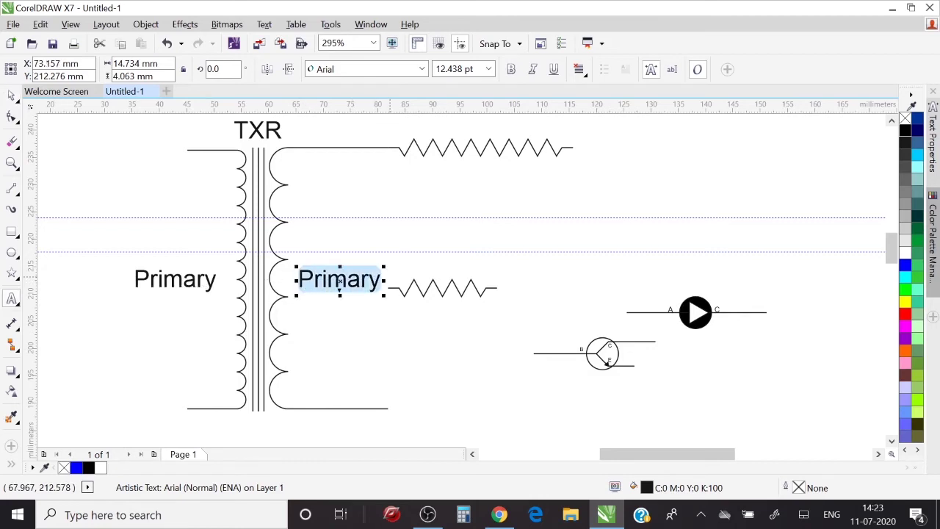
text(Secondar)
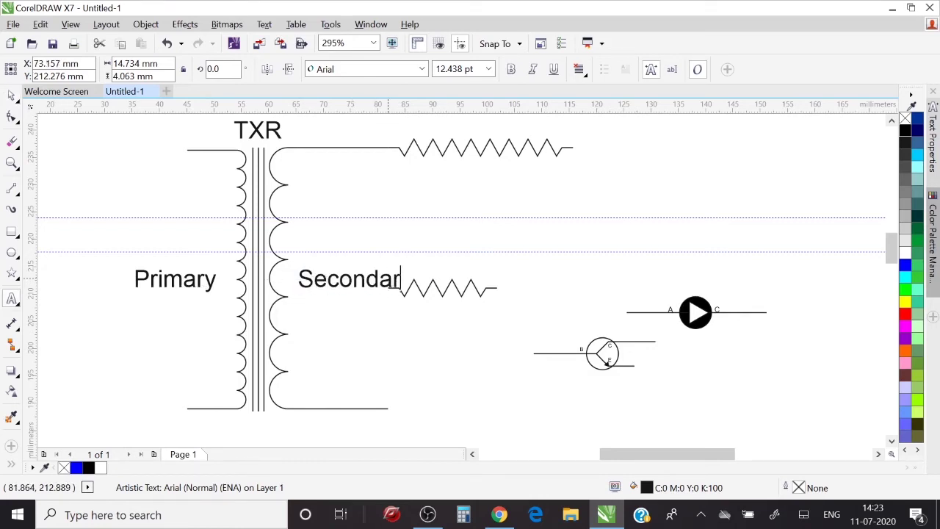
key(BackSpace)
key(BackSpace)
text(ery)
click(11, 96)
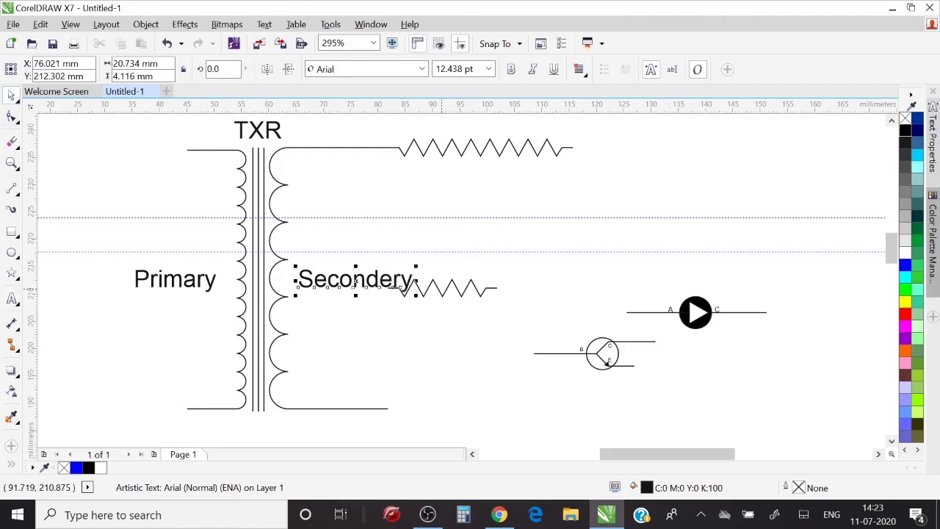
click(448, 288)
drag(448, 288, 442, 408)
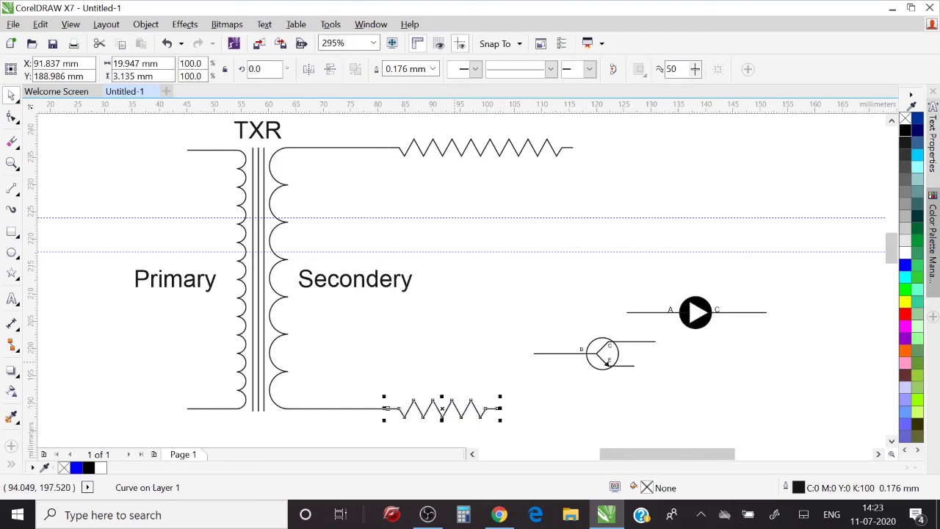
Step: Move the whole transistor onto the bottom wire after the resistor
click(453, 362)
drag(684, 374, 502, 335)
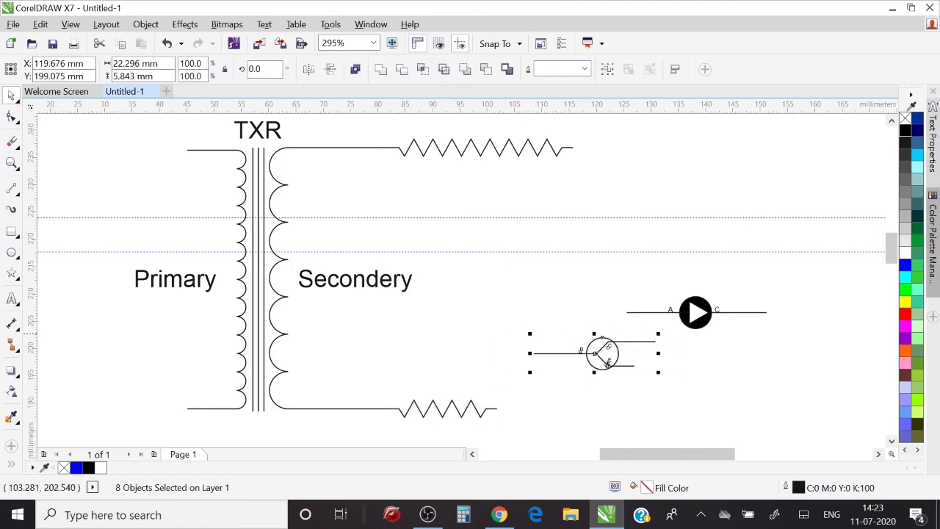
drag(608, 363, 571, 418)
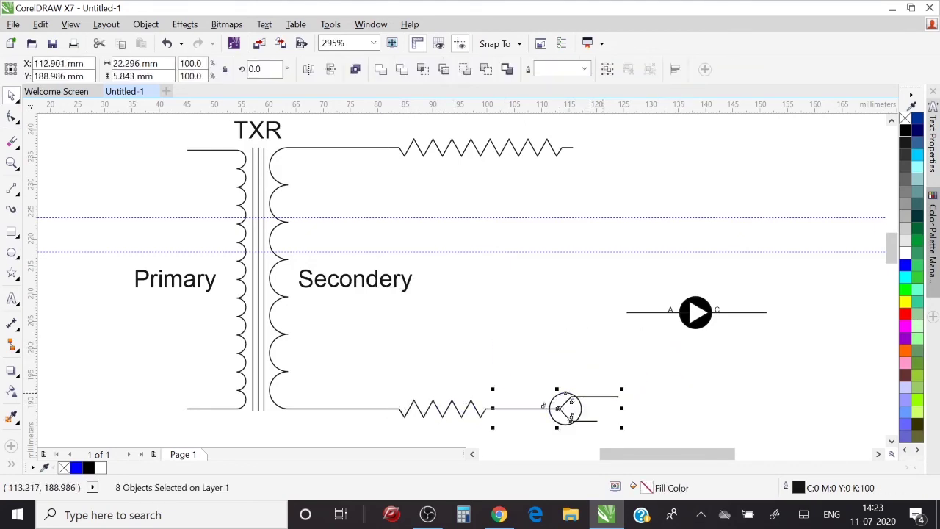
Step: Move the whole diode onto the top wire after the long resistor
click(693, 356)
drag(785, 288, 605, 338)
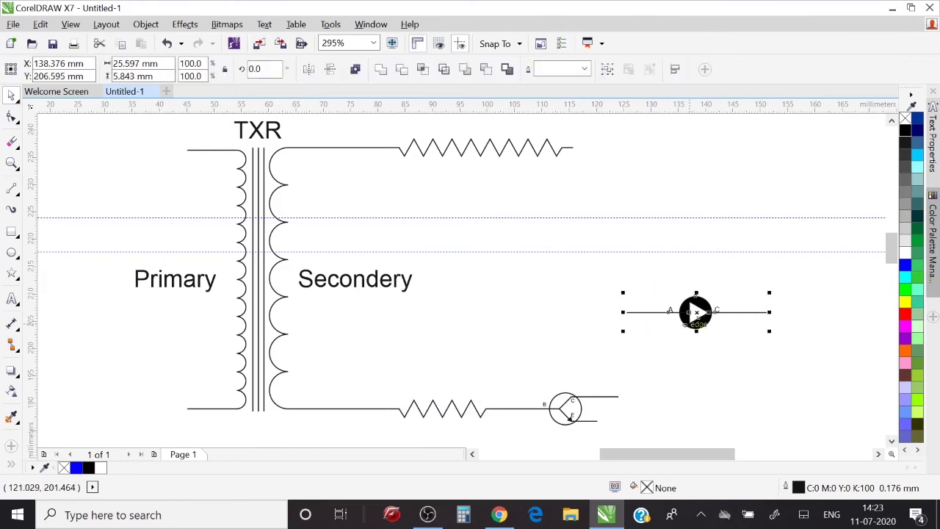
mouse_move(693, 325)
mouse_down()
mouse_move(624, 217)
mouse_move(630, 157)
mouse_up()
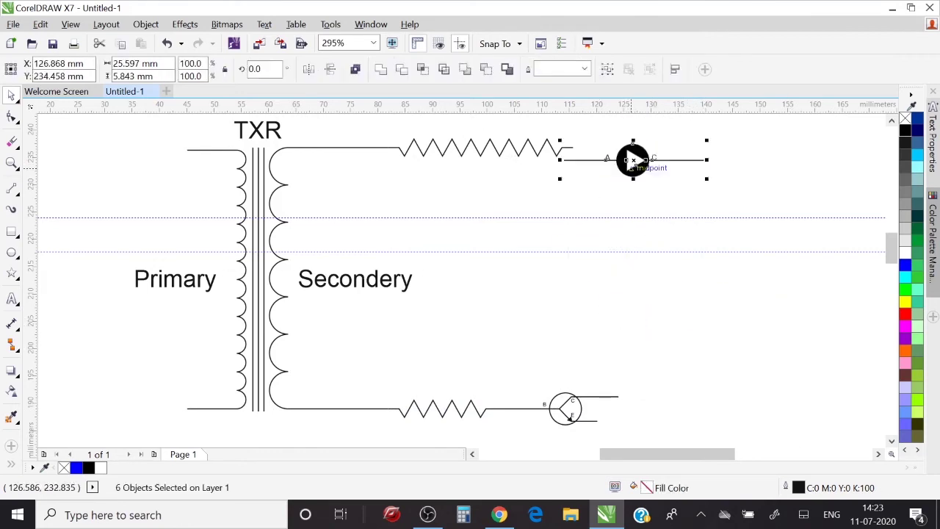
key(z)
drag(466, 174, 775, 193)
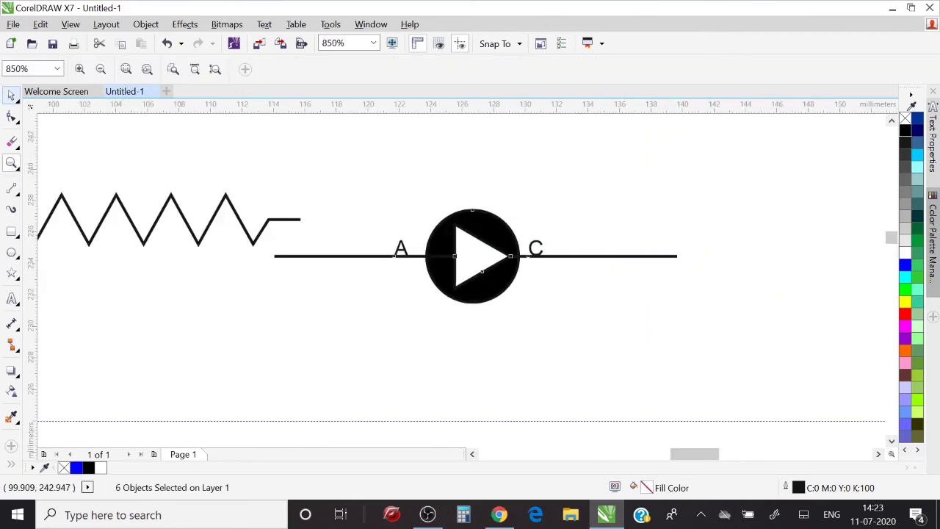
key(space)
key(Escape)
drag(296, 163, 731, 334)
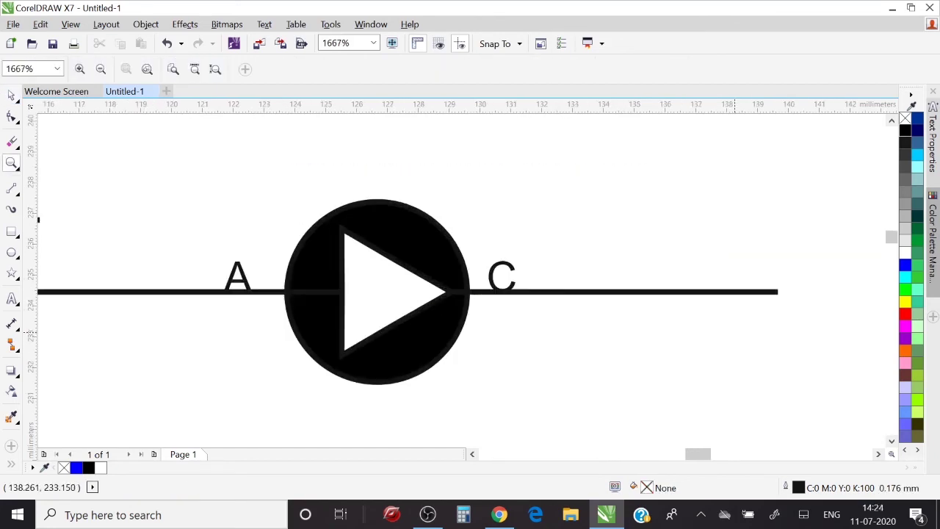
click(11, 95)
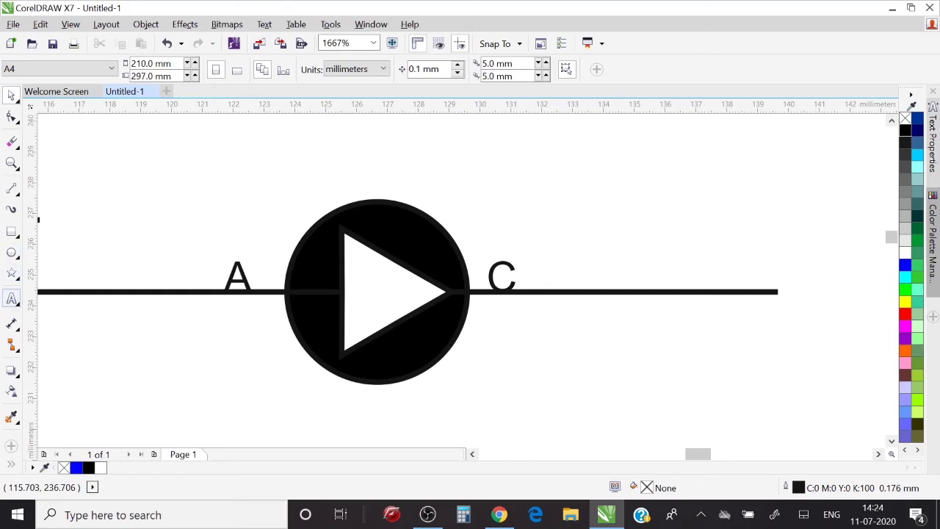
Step: Add a 'Diode' text label near the diode symbol
click(11, 299)
click(232, 184)
text(d)
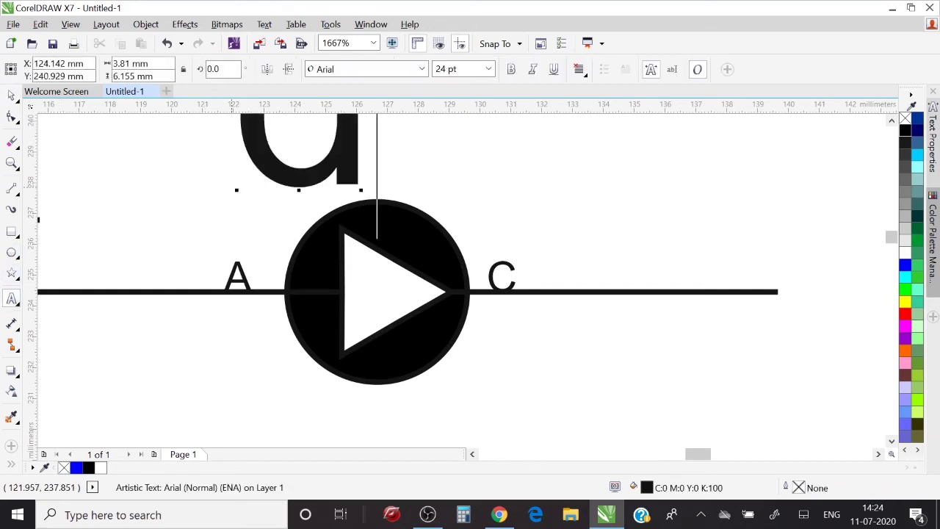
key(BackSpace)
text(D)
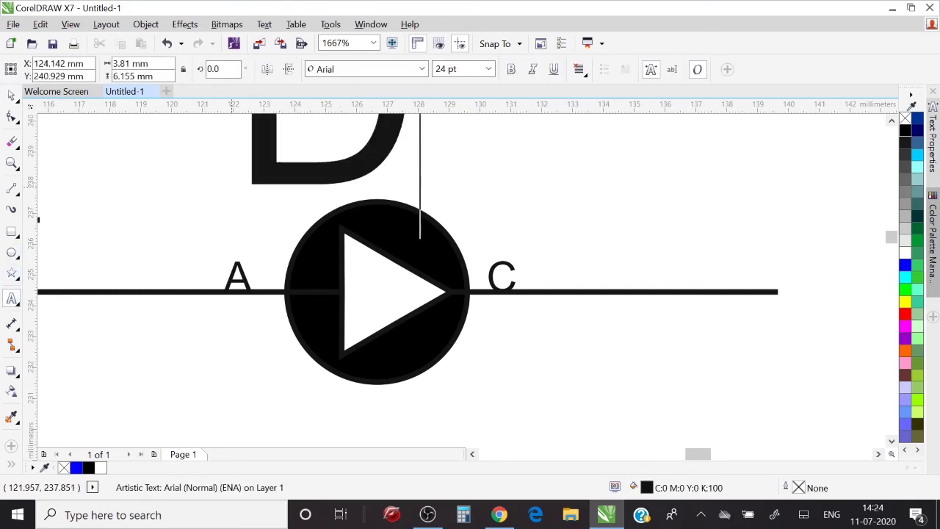
text(iod)
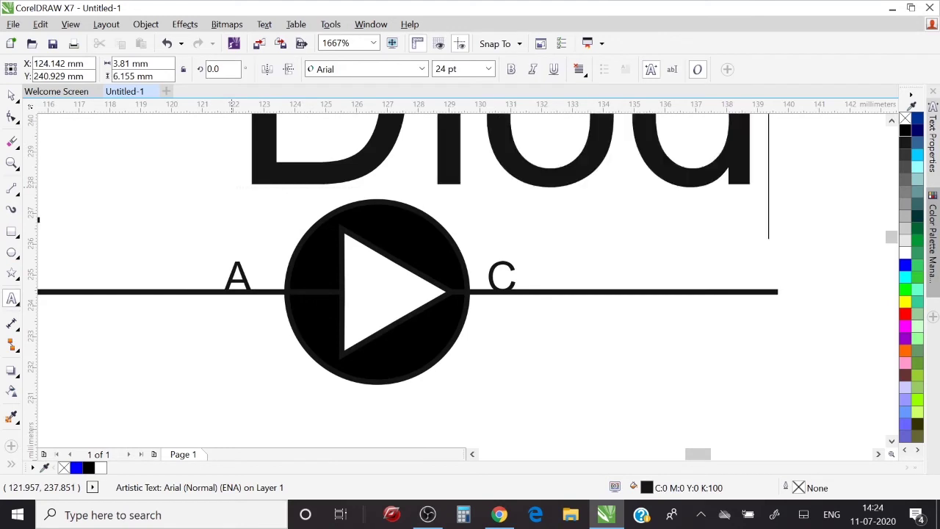
text(e)
key(ctrl+space)
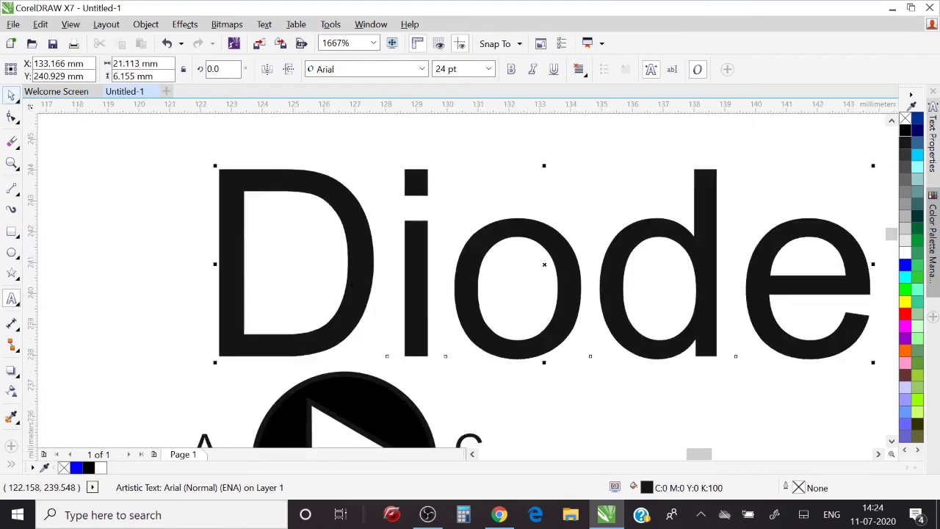
Step: Shrink the Diode label to about 5.7 pt and centre it just above the diode circle
drag(872, 166, 382, 311)
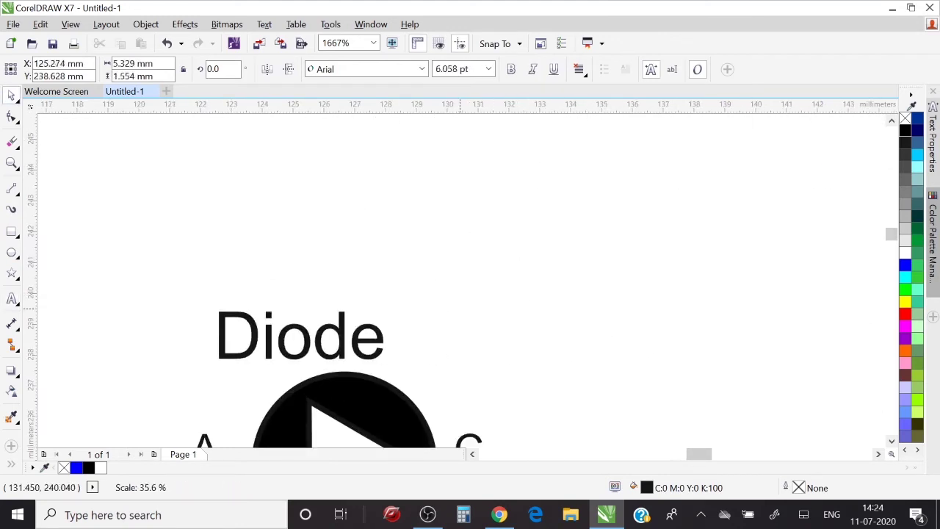
key(z)
key(F3)
key(space)
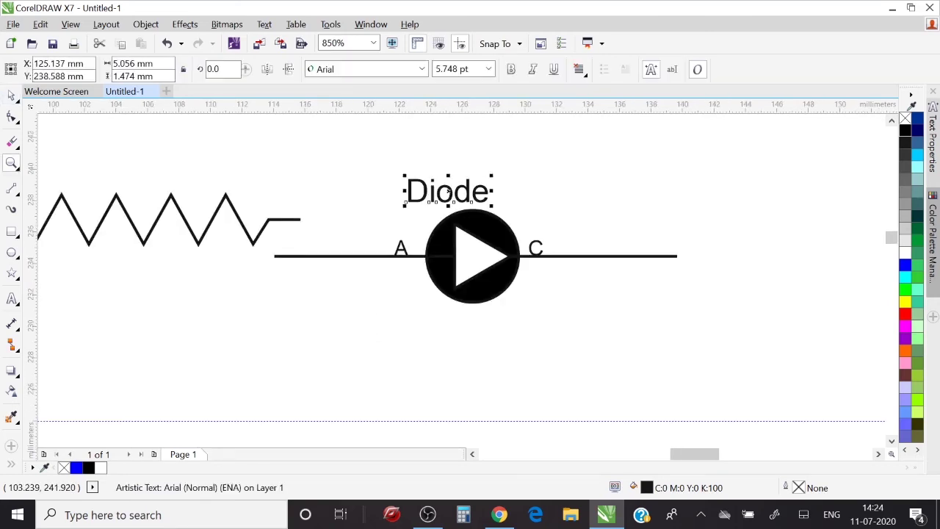
drag(468, 189, 490, 182)
key(Right)
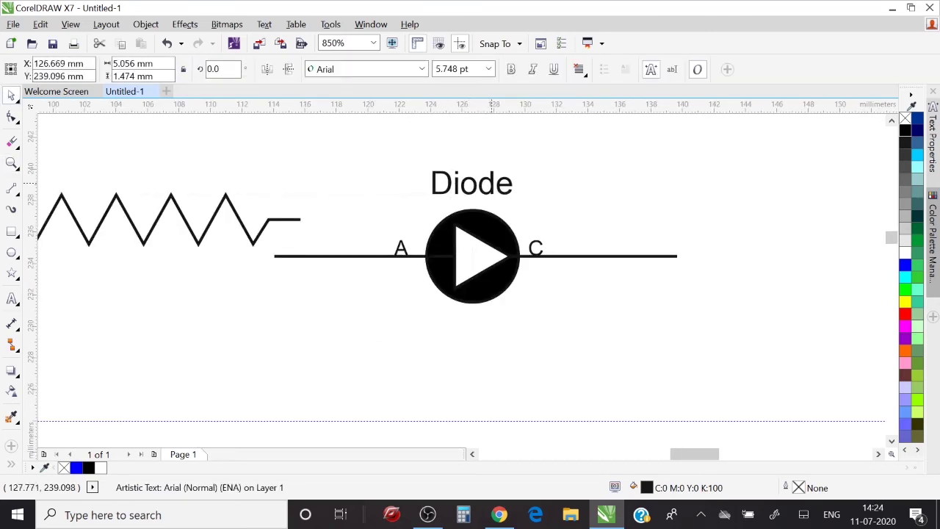
key(Escape)
drag(739, 344, 270, 138)
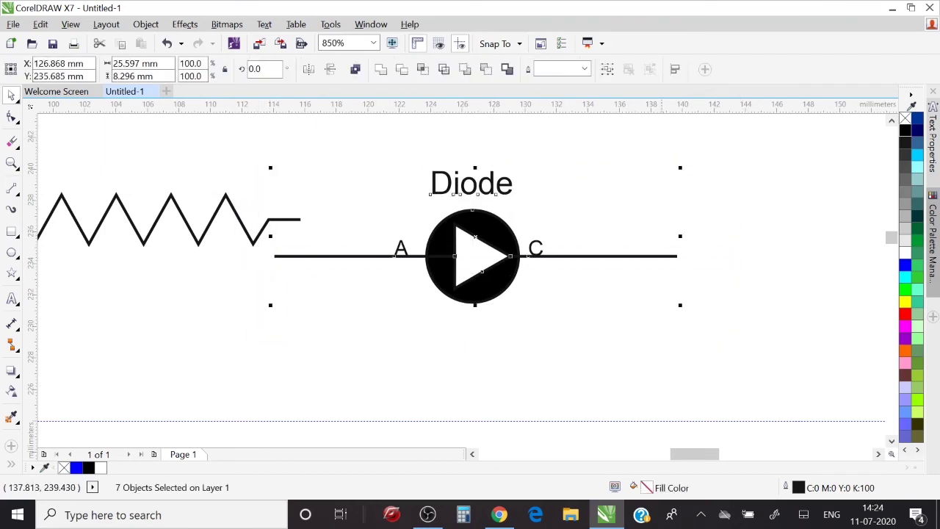
Step: Scale the diode group to about 44% and place it at the upper resistor's line end
drag(680, 167, 451, 245)
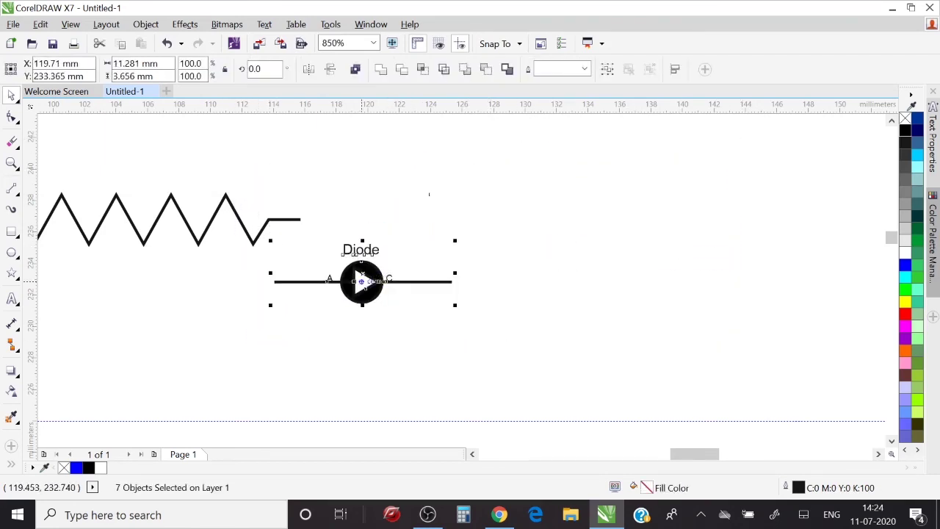
mouse_move(358, 281)
mouse_down()
mouse_move(406, 222)
mouse_move(385, 217)
mouse_up()
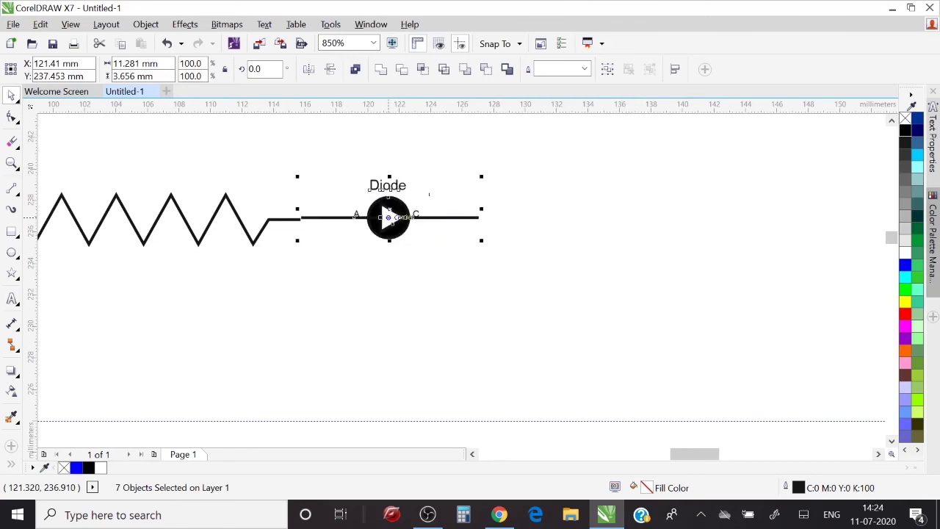
key(z)
drag(248, 172, 493, 252)
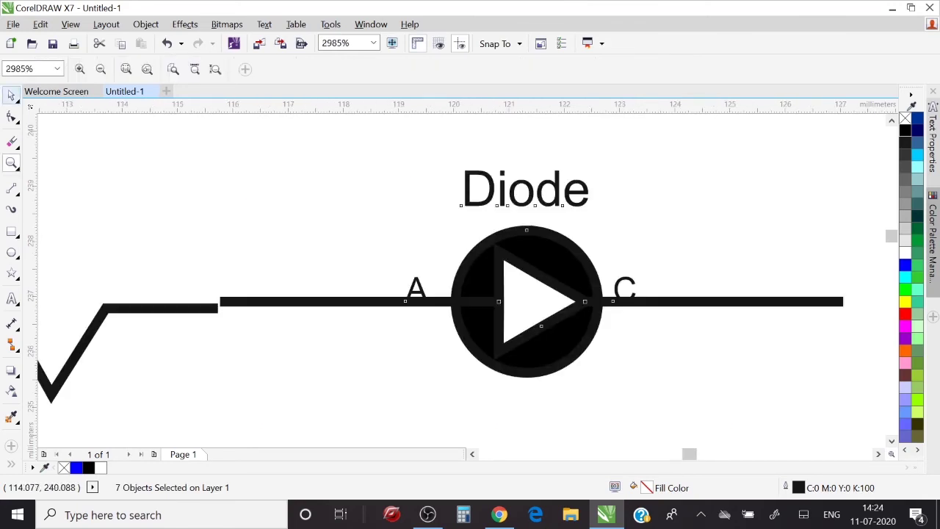
key(space)
Step: Nudge the diode until its lead is exactly level with the resistor line
drag(266, 301, 262, 307)
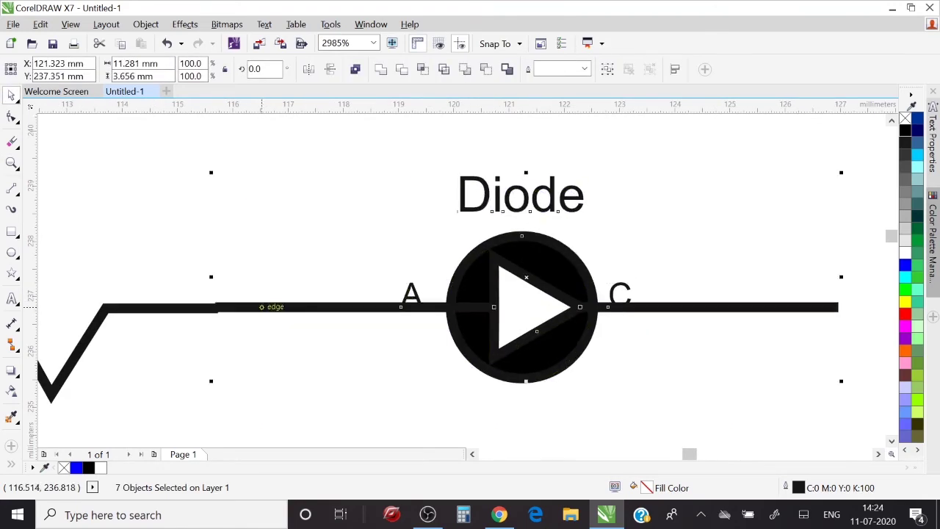
key(Down)
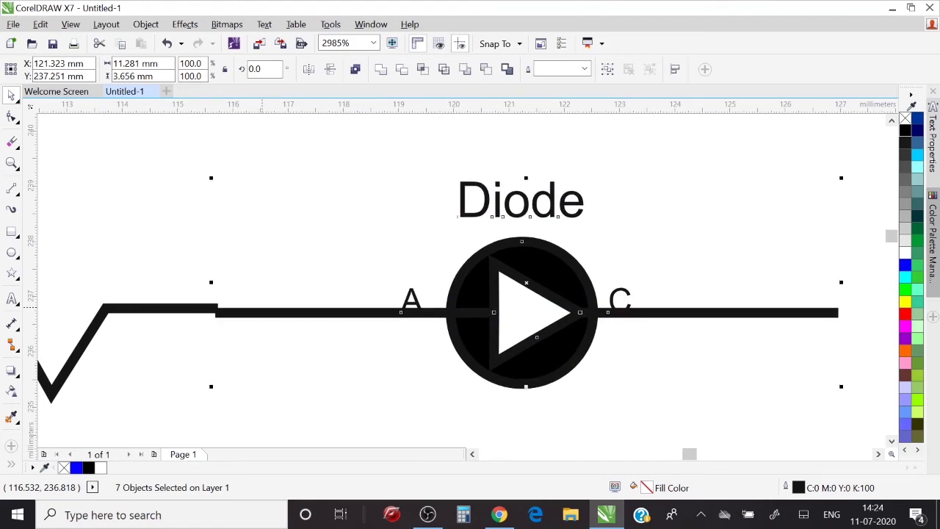
key(z)
drag(160, 281, 281, 347)
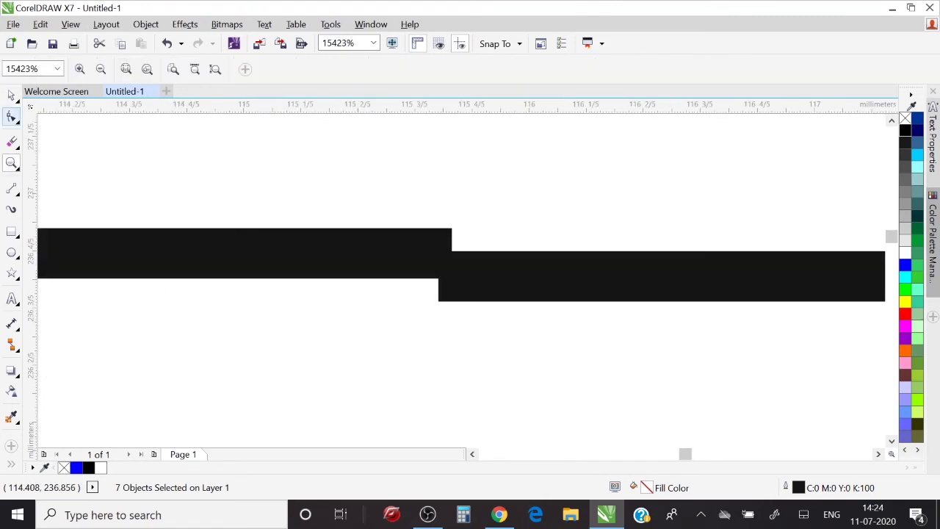
key(space)
mouse_move(502, 261)
mouse_down()
mouse_move(509, 247)
mouse_move(501, 253)
mouse_up()
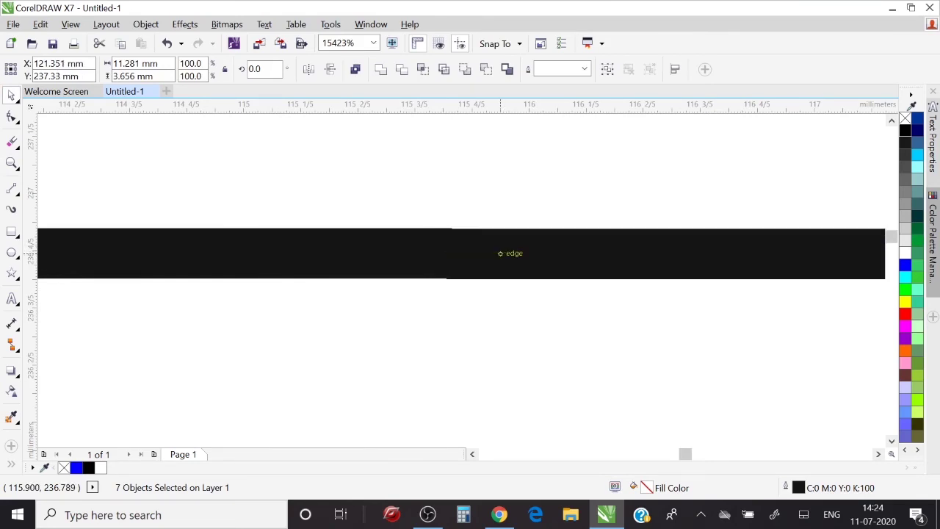
key(z)
scroll(501, 253, down, 5)
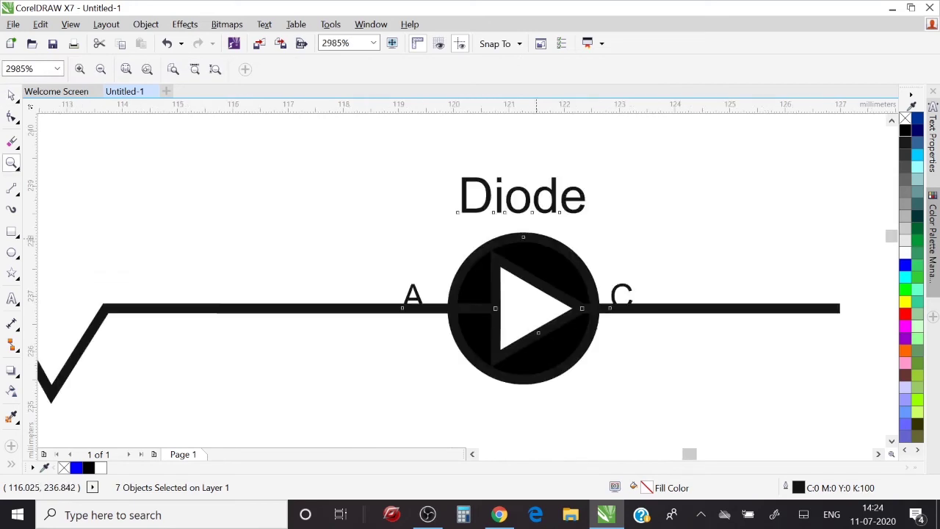
scroll(234, 302, down, 4)
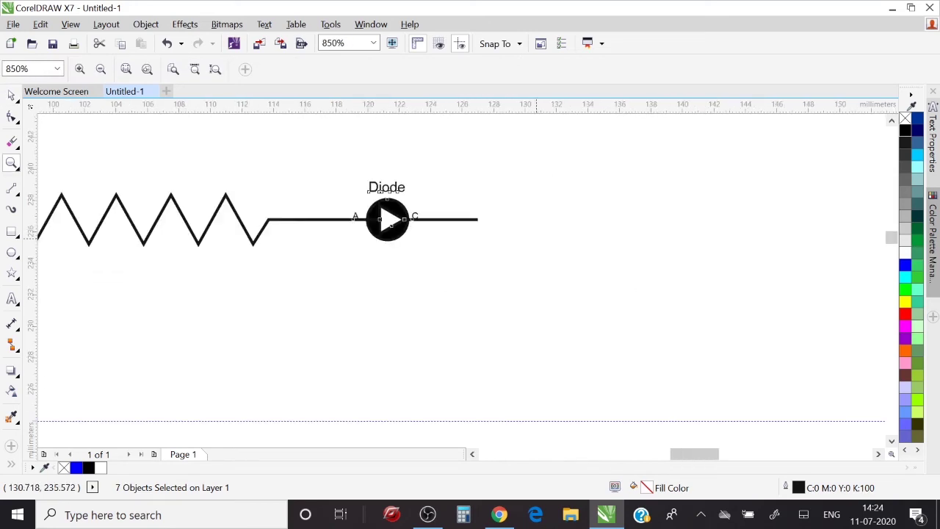
scroll(536, 235, down, 3)
Step: Select and delete the upper and lower horizontal guidelines crossing the transformer
click(11, 94)
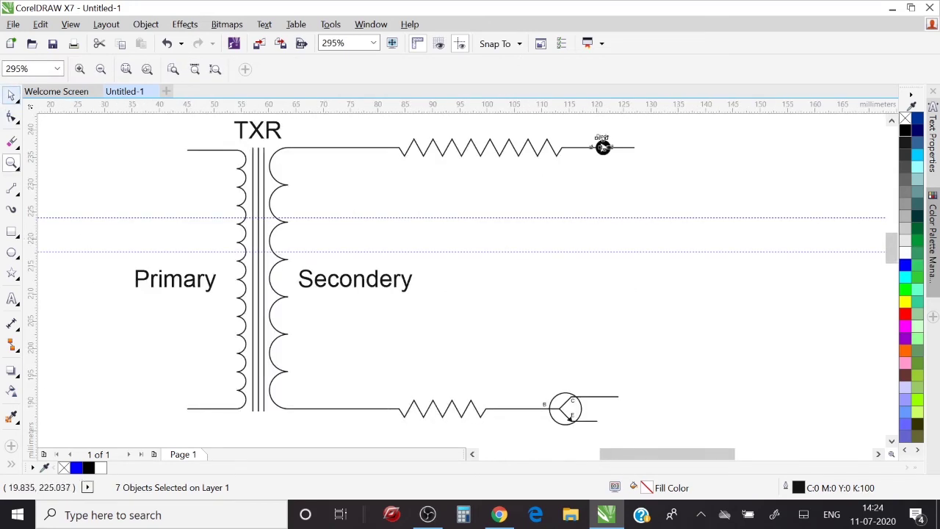
key(Escape)
key(z)
scroll(458, 172, down, 2)
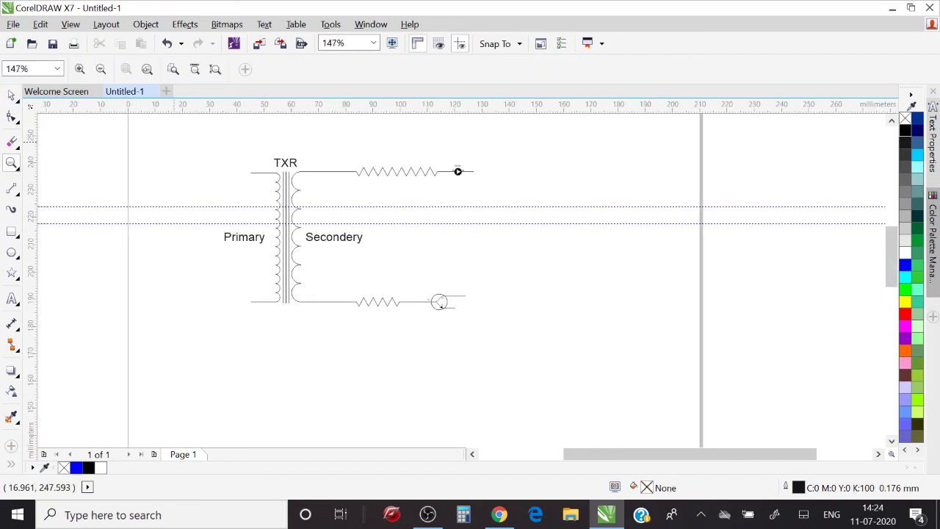
scroll(255, 187, up, 2)
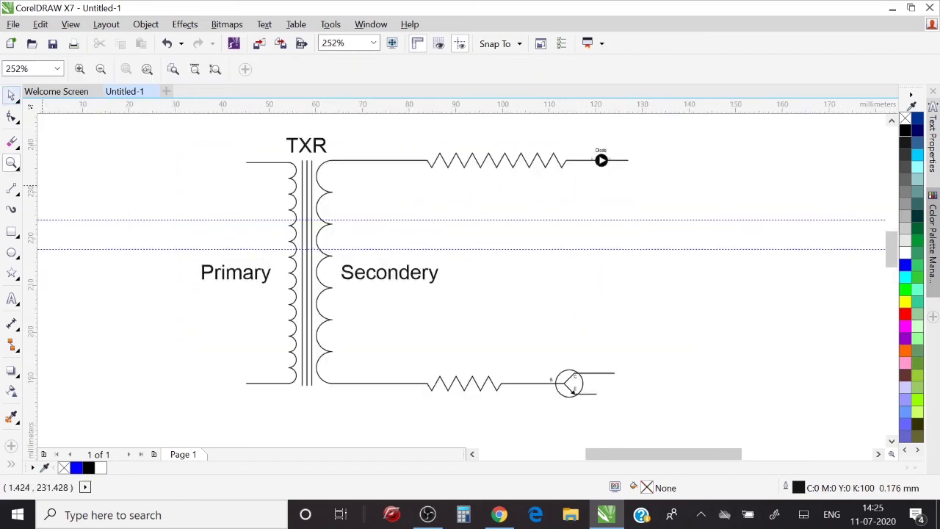
click(11, 95)
click(631, 220)
key(Delete)
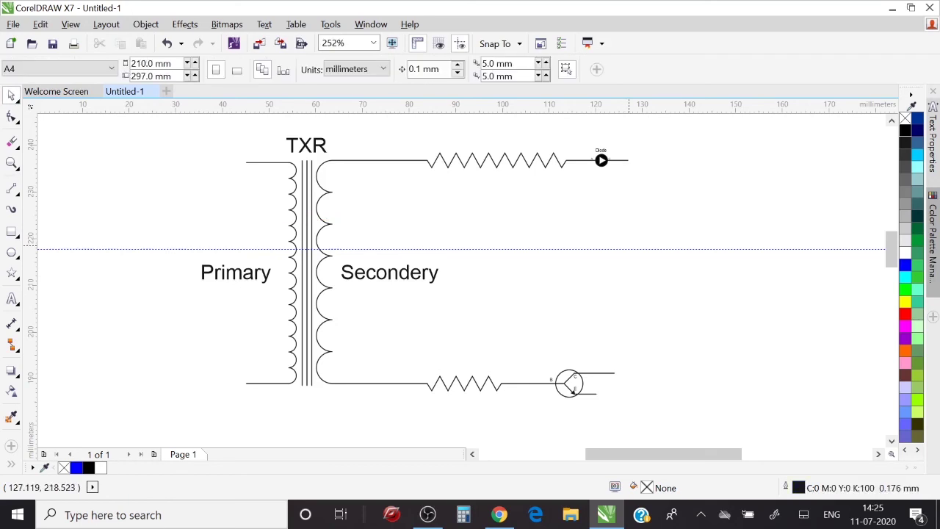
click(624, 249)
key(Delete)
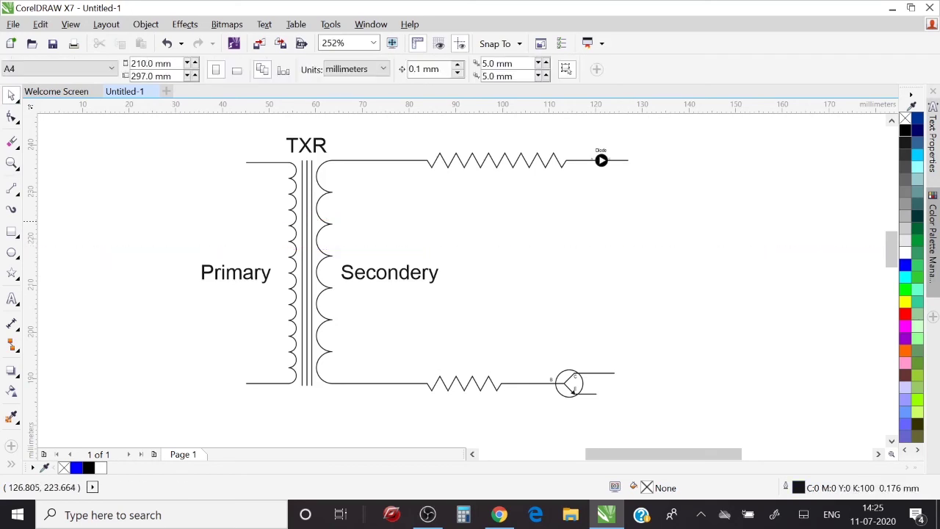
key(z)
drag(418, 139, 666, 211)
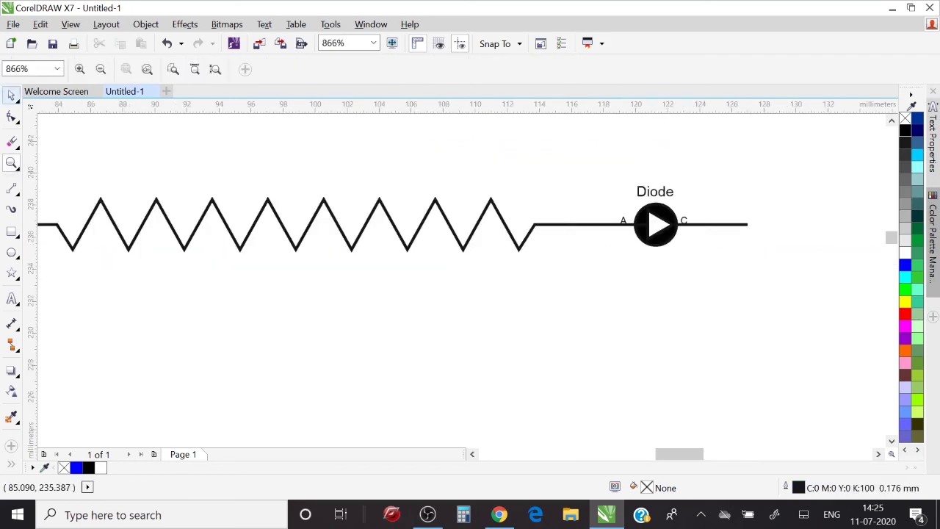
Step: Draw a short horizontal capacitor plate line below the resistor
click(11, 95)
click(11, 188)
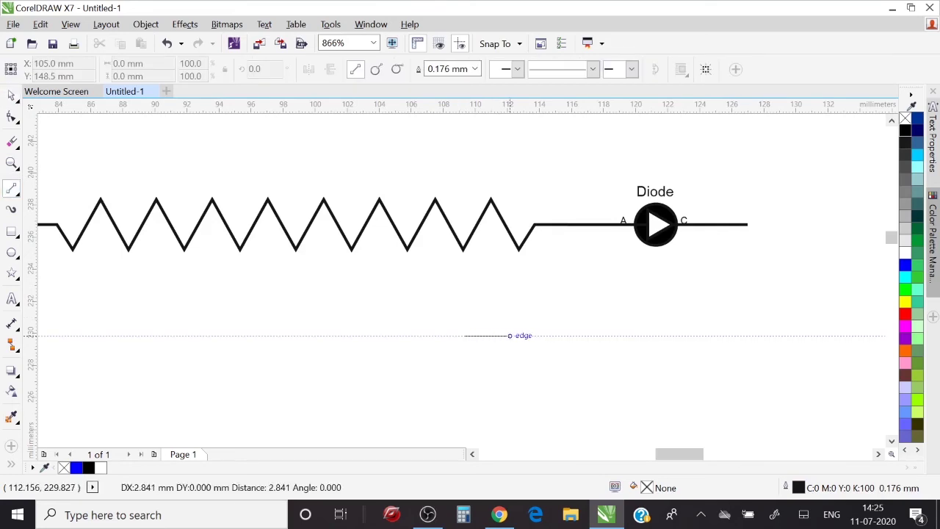
drag(510, 336, 519, 336)
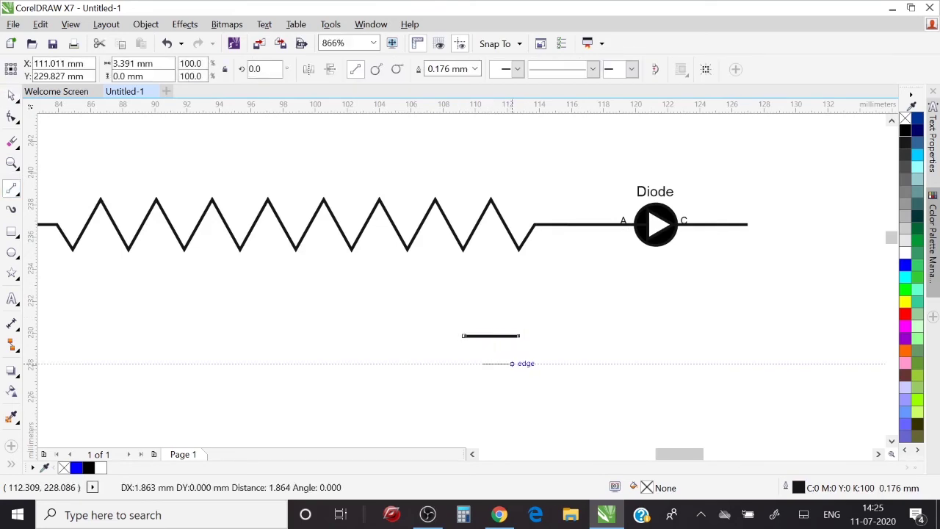
click(11, 95)
click(512, 335)
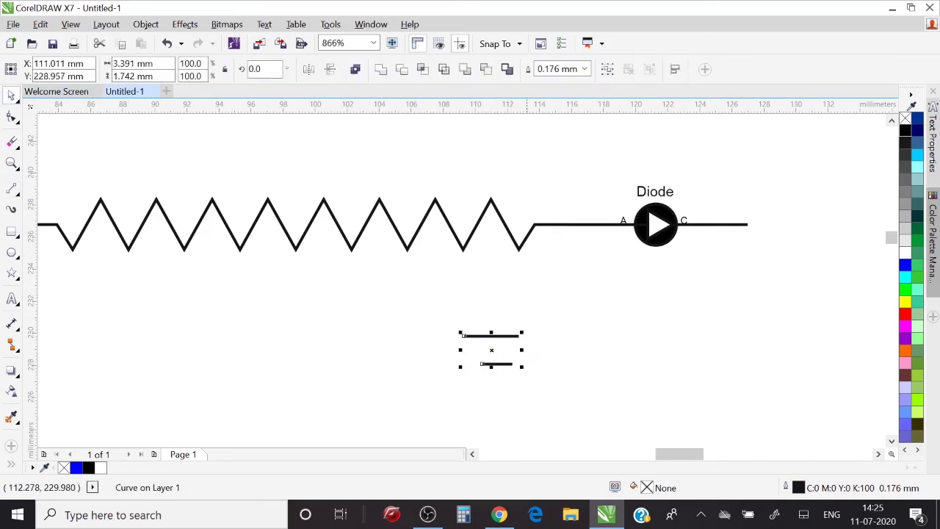
key(Escape)
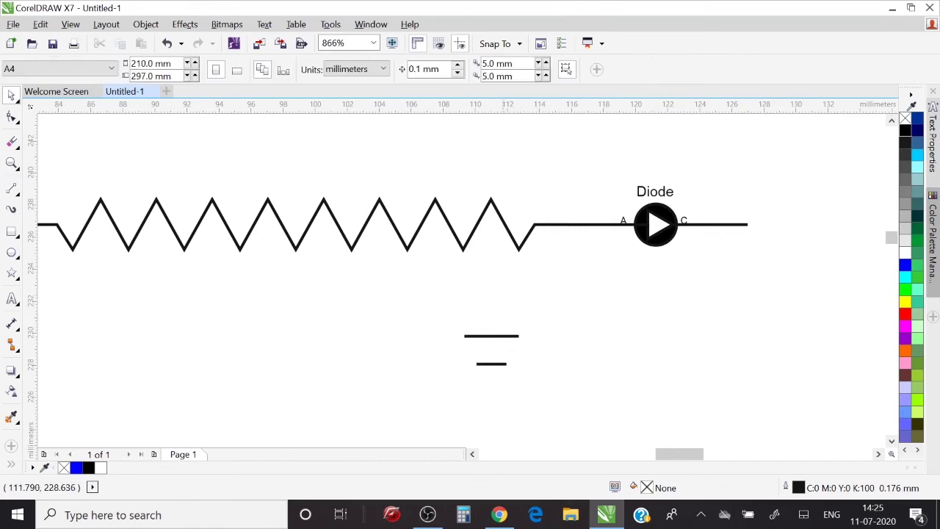
Step: Draw vertical leads above and below the capacitor plates, with a short bar at the bottom lead's end
click(11, 189)
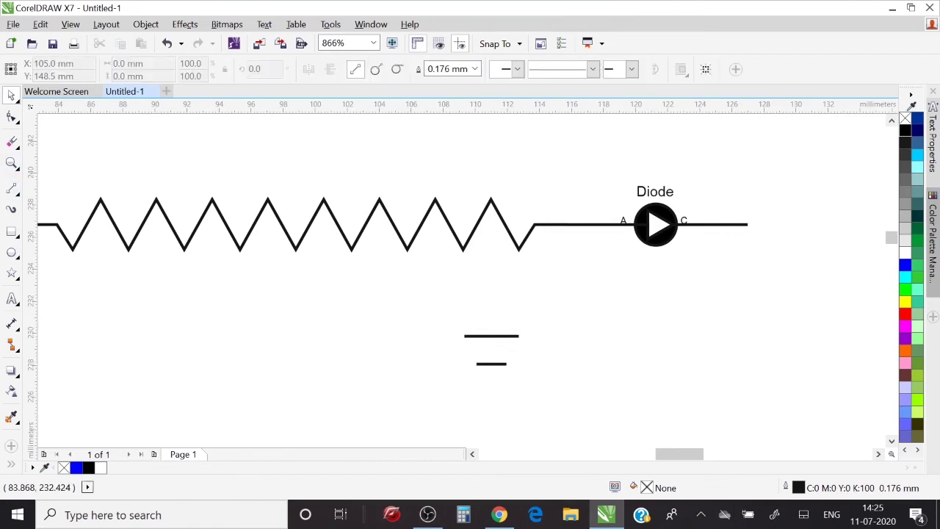
drag(491, 366, 491, 397)
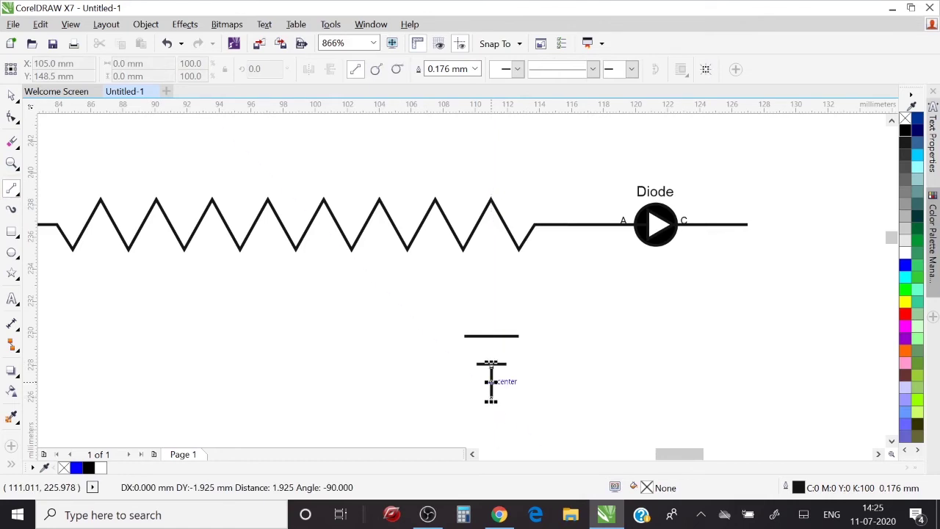
drag(492, 335, 492, 300)
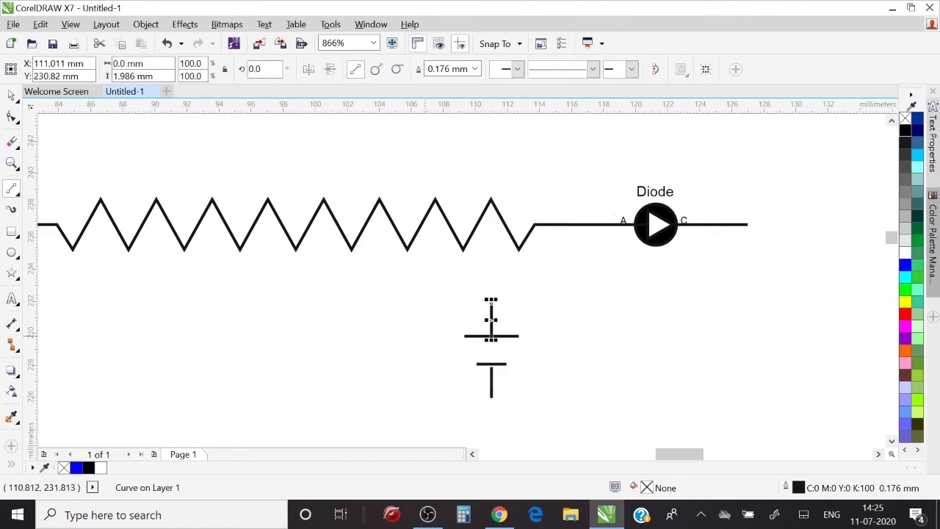
key(space)
key(Escape)
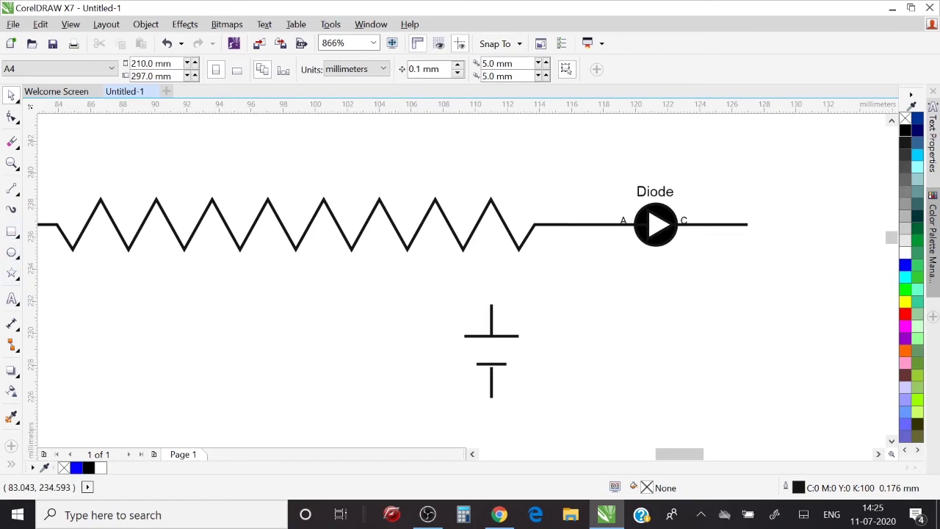
click(12, 189)
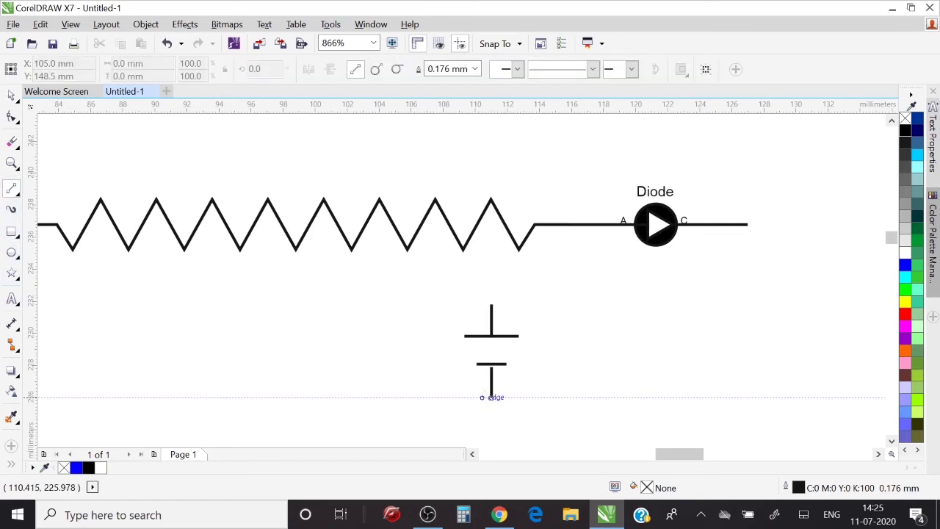
drag(482, 397, 506, 398)
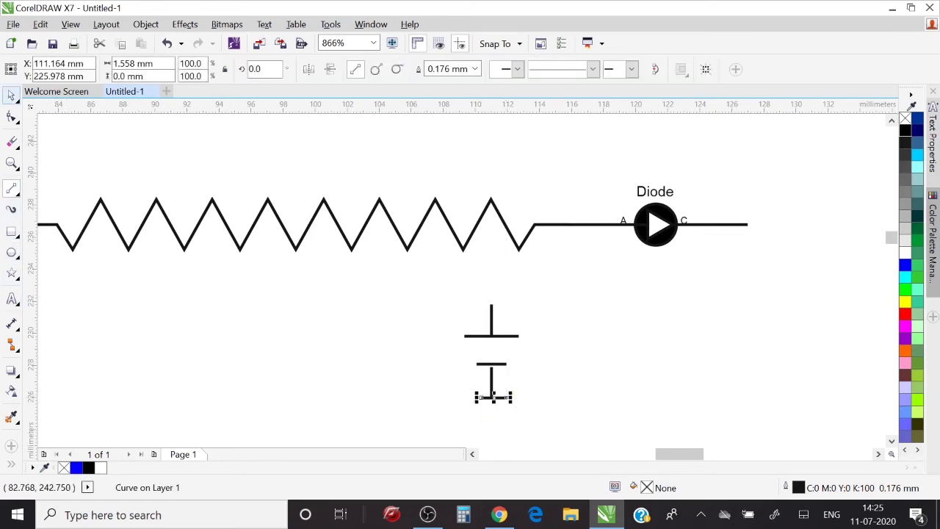
Step: Centre the base bar on the lead and add duplicated bars stacked beneath it
key(z)
drag(448, 363, 585, 432)
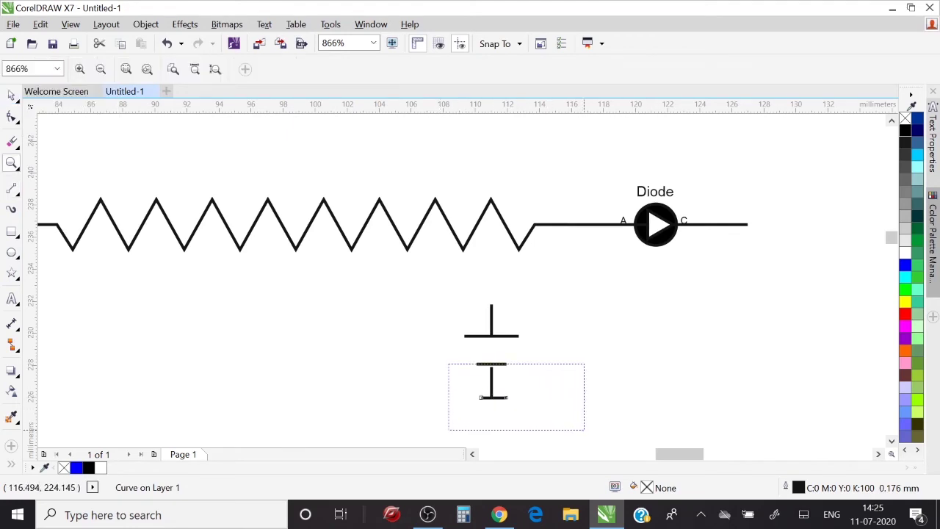
key(space)
shift+click(288, 281)
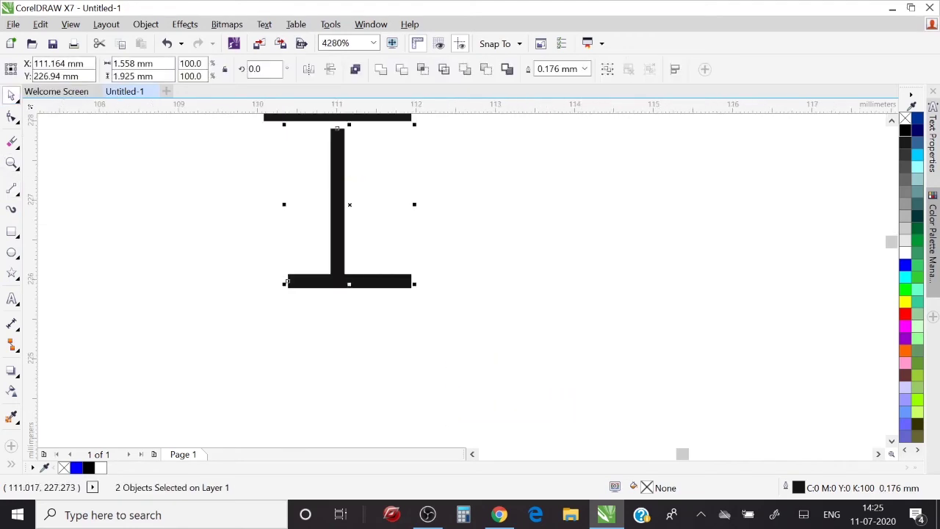
key(ctrl+z)
key(F5)
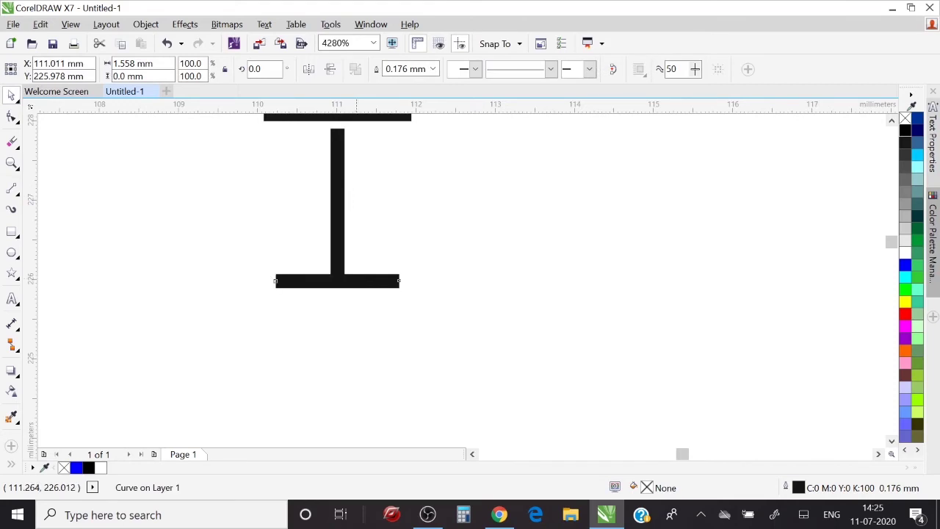
click(399, 303)
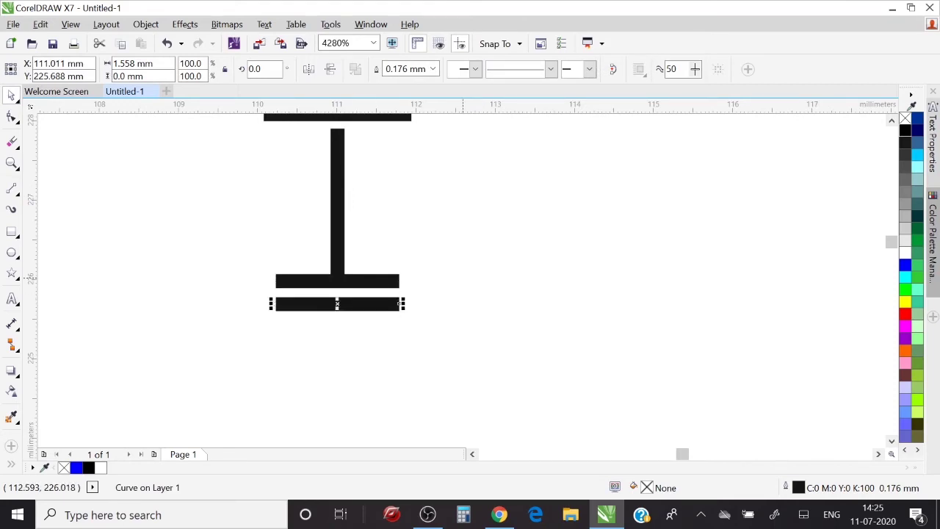
key(ctrl+d)
key(ctrl+d)
key(Escape)
Step: Make each lower bar progressively narrower, from about 79% down to about 30%
click(401, 303)
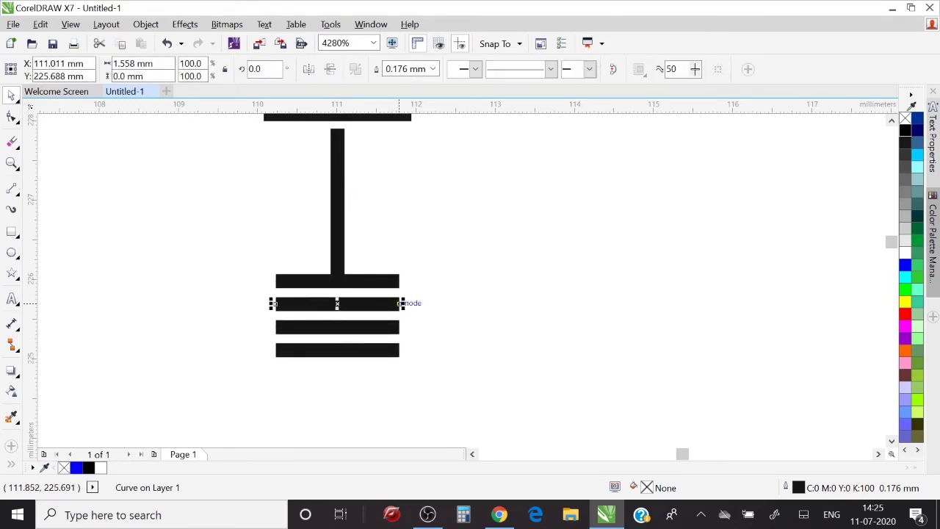
drag(402, 303, 390, 303)
click(401, 326)
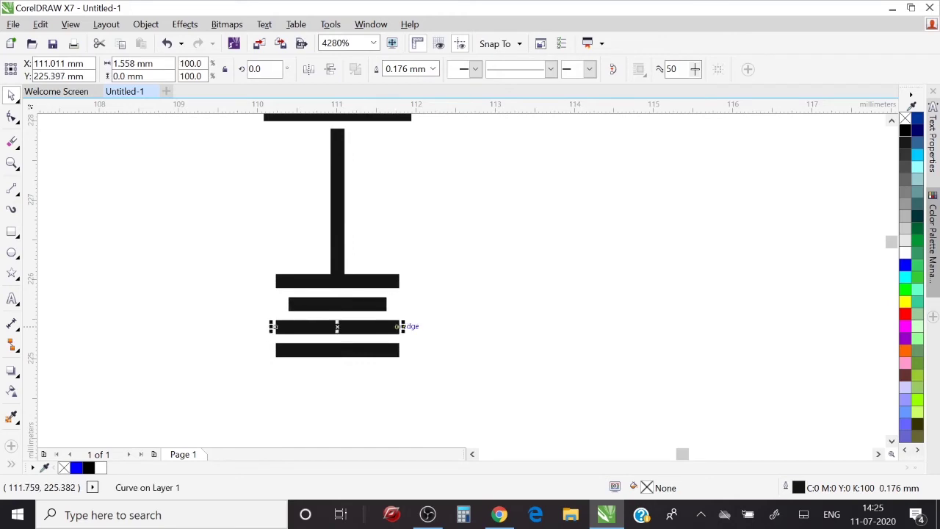
mouse_move(402, 326)
mouse_down()
mouse_move(366, 326)
mouse_move(355, 350)
mouse_up()
click(399, 350)
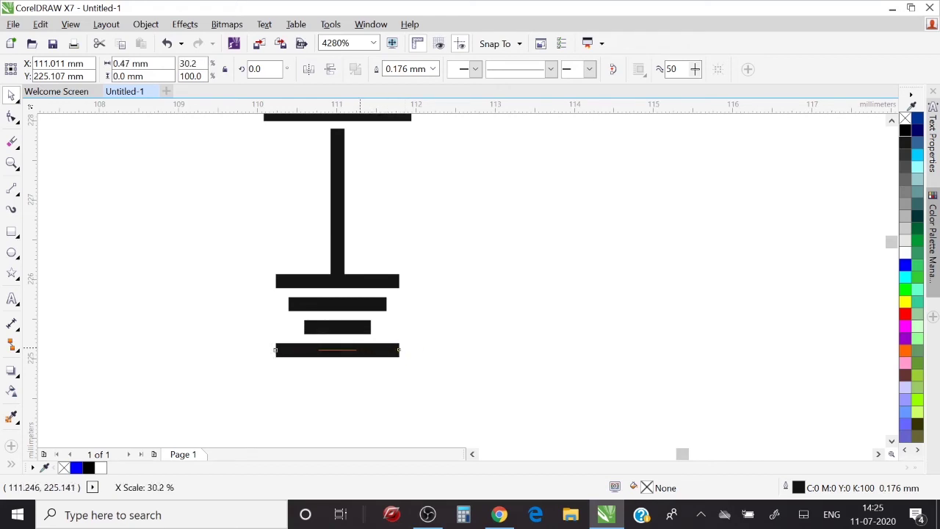
click(432, 309)
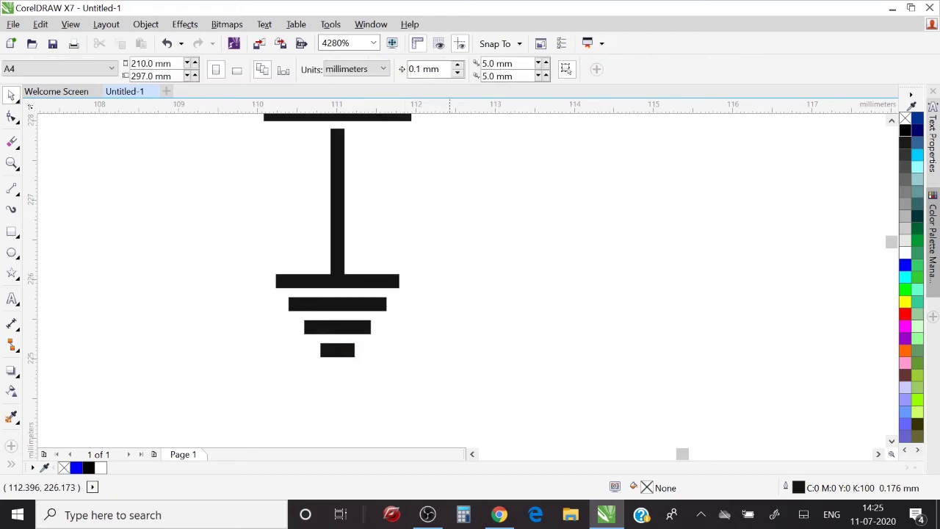
Step: Set the outline width of the three lower ground bars to Hairline
click(378, 303)
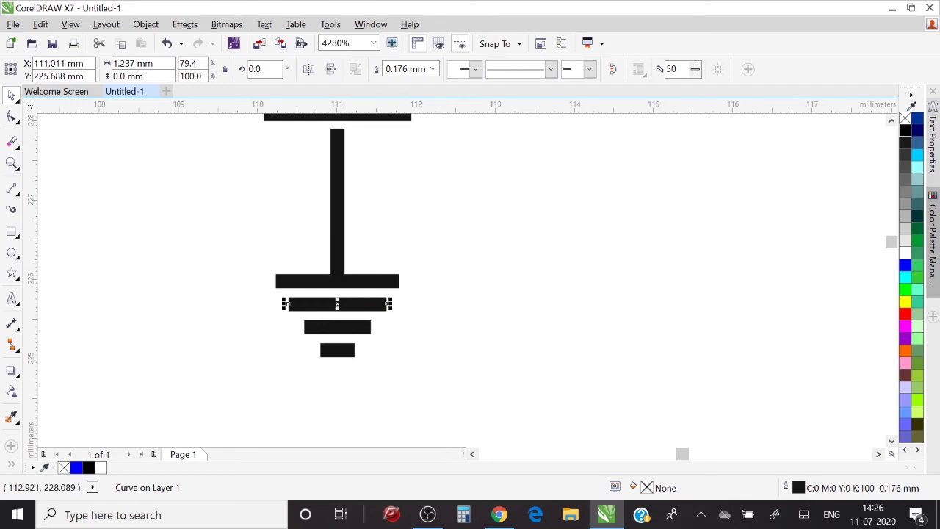
click(433, 69)
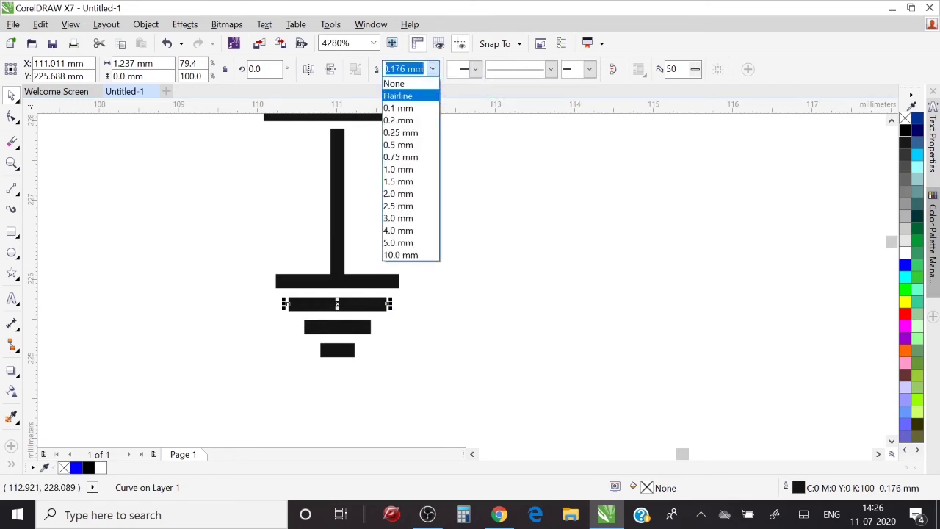
click(400, 95)
click(357, 328)
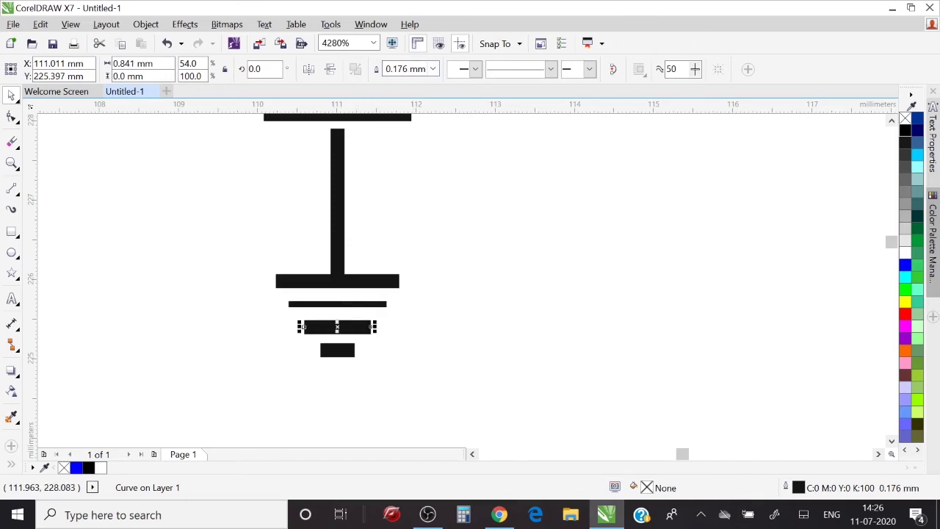
click(432, 69)
click(399, 95)
click(354, 350)
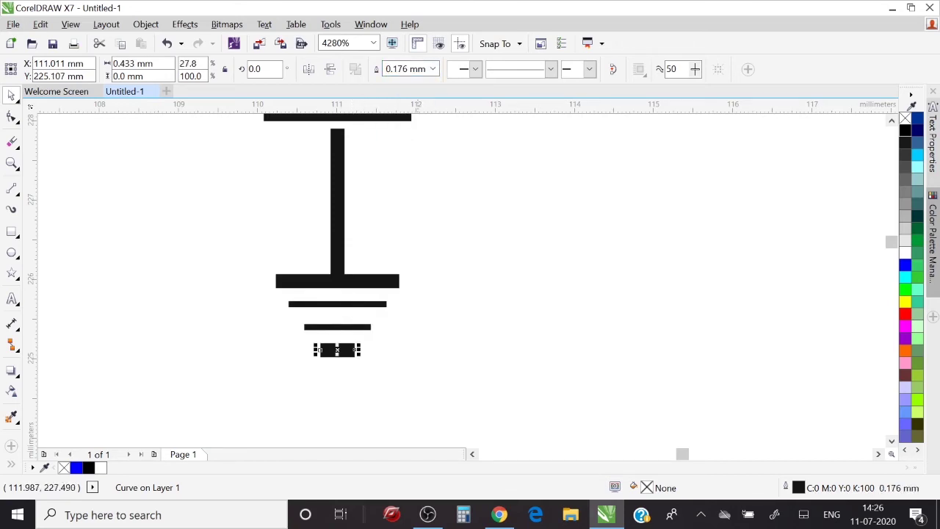
click(432, 69)
click(400, 95)
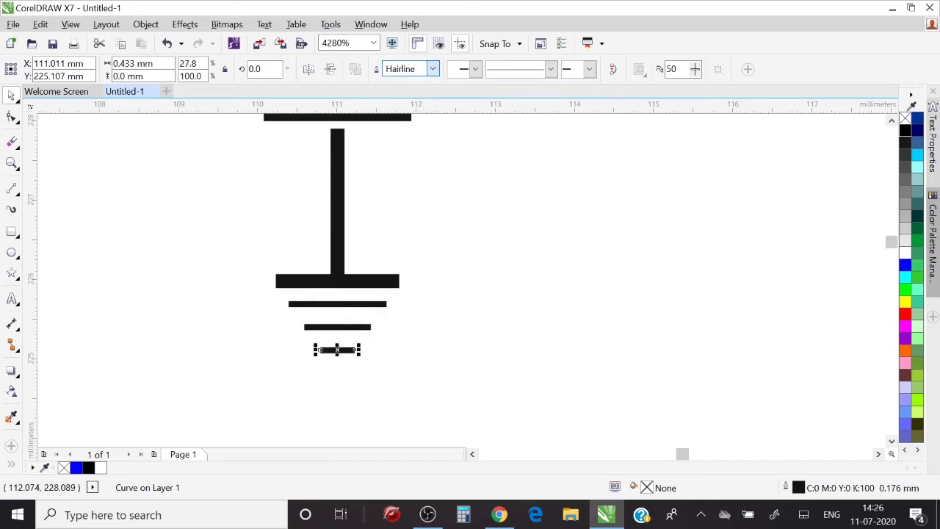
click(457, 286)
right_click(439, 238)
key(Escape)
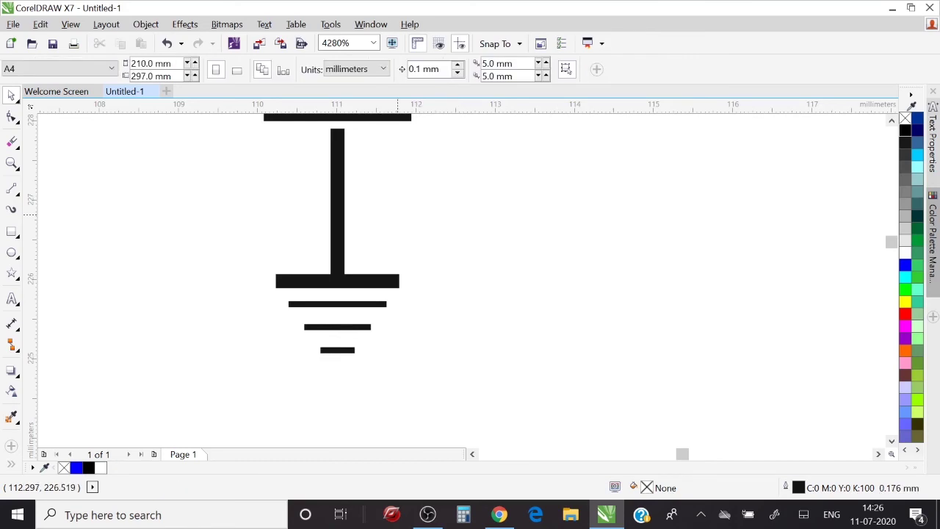
key(z)
key(F4)
Step: Extend the lead's top node up to meet the capacitor's lower plate
drag(423, 260, 568, 432)
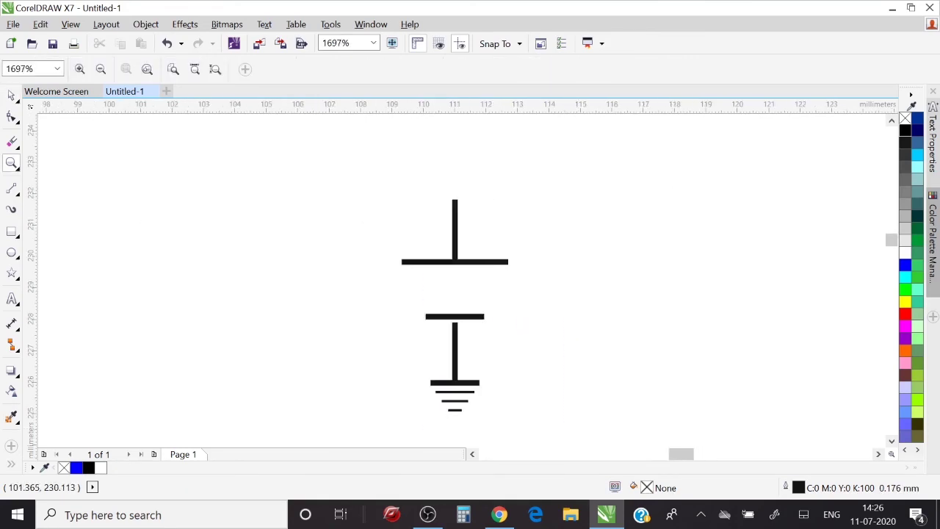
click(11, 117)
click(455, 322)
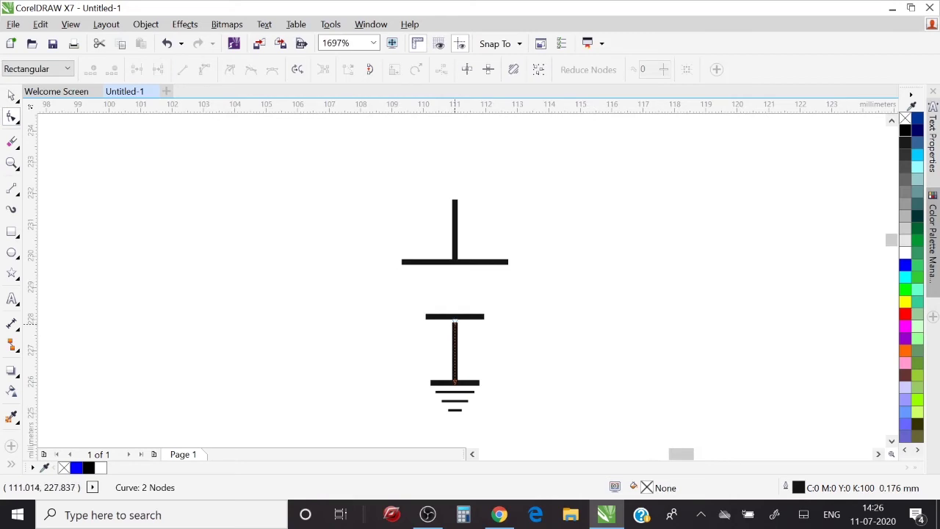
drag(455, 324, 455, 320)
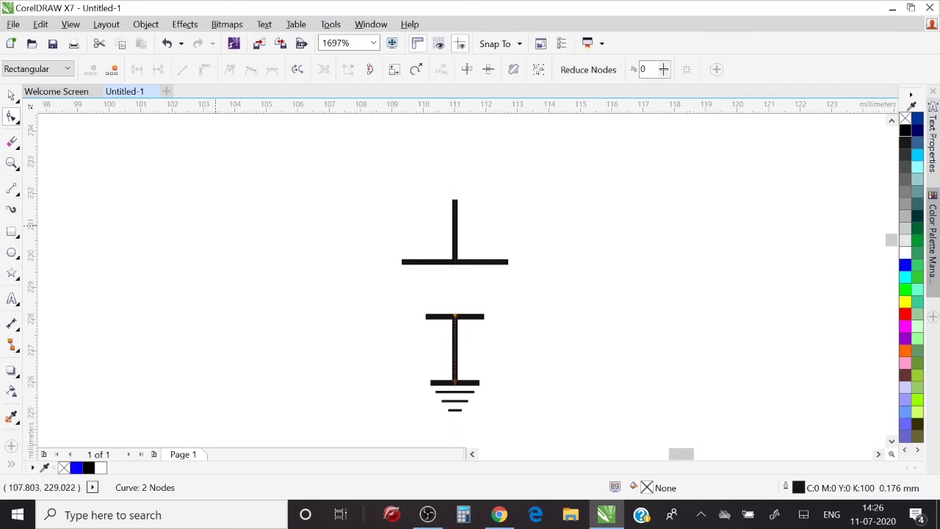
Step: Add a 'PF' label, shrink it, and place it right of the capacitor
click(11, 299)
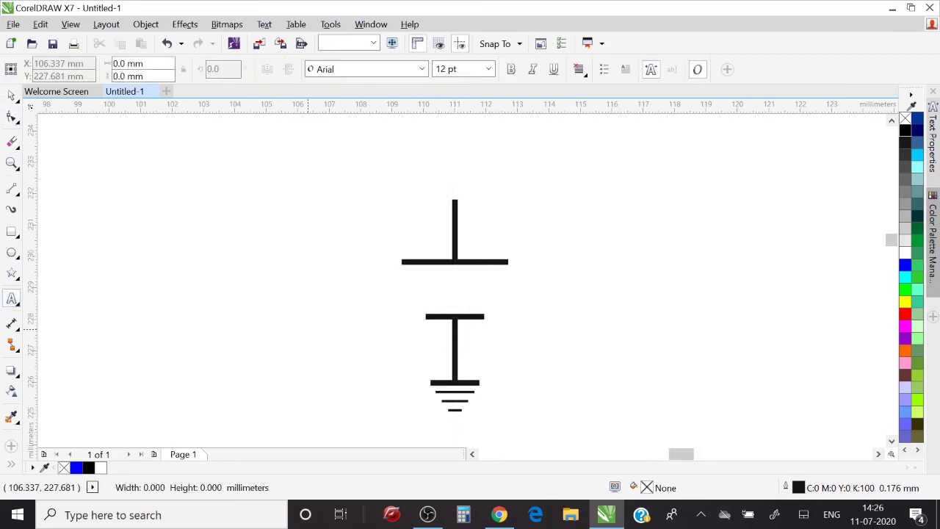
click(329, 330)
text(pf)
key(shift+F3)
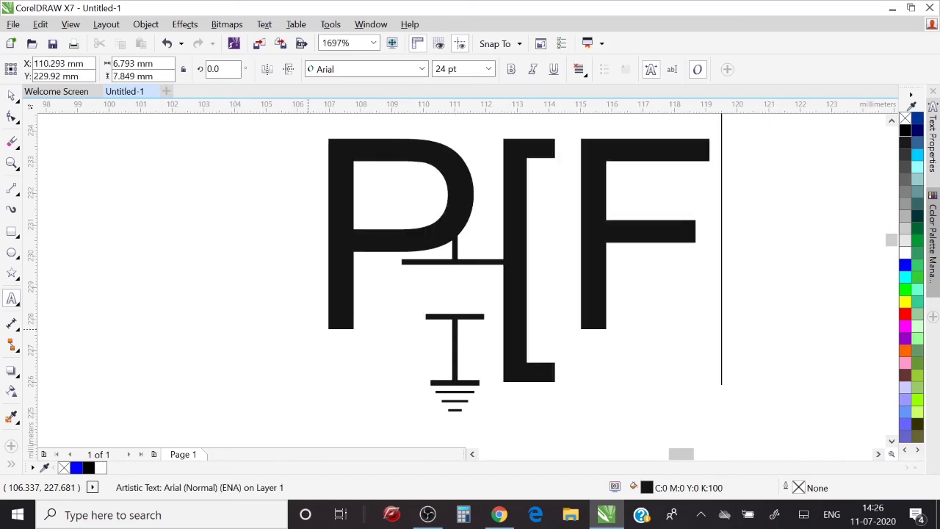
key(BackSpace)
text(F)
key(ctrl+space)
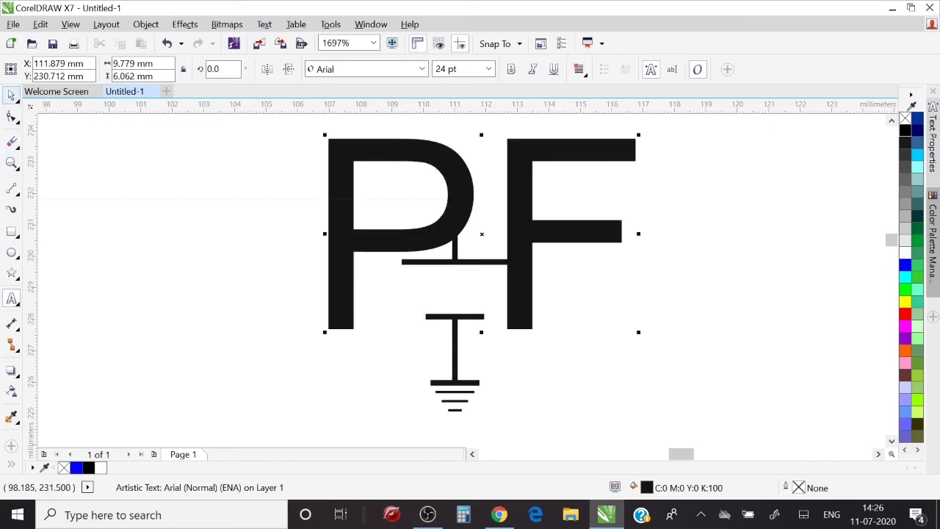
mouse_move(638, 135)
mouse_down()
mouse_move(399, 282)
mouse_move(625, 274)
mouse_move(574, 274)
mouse_up()
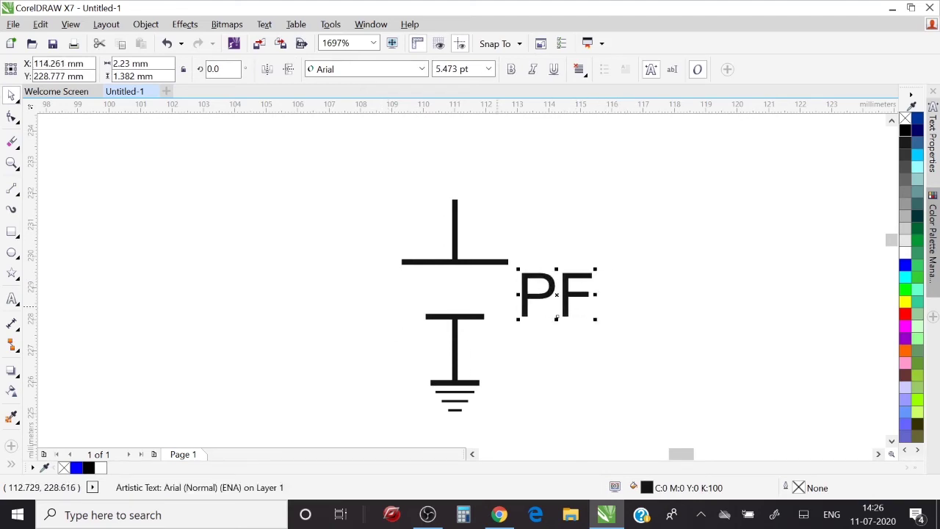
Step: Adjust the upper capacitor plate so both plates are equal length
click(481, 317)
click(517, 317)
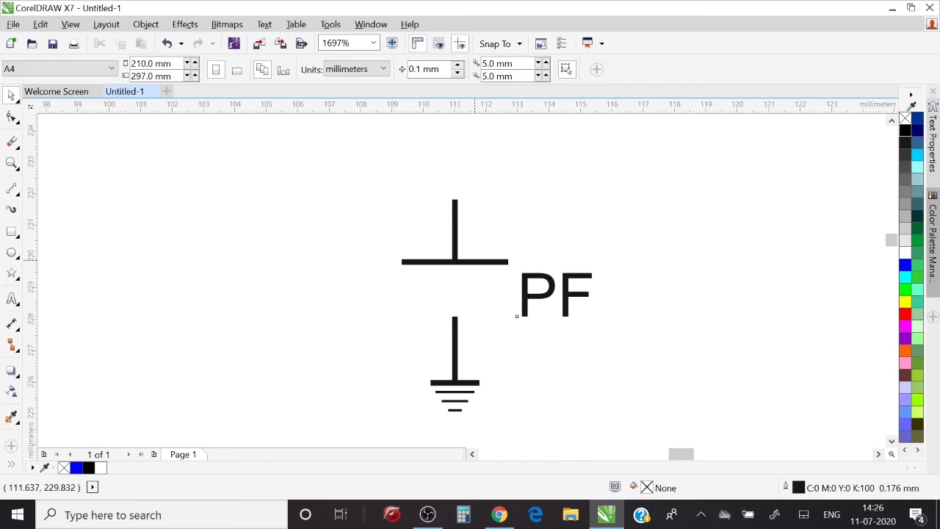
mouse_move(506, 261)
mouse_down()
mouse_move(513, 316)
mouse_move(475, 261)
mouse_up()
Step: Move the capacitor with its ground and PF label onto the wire right of the diode
key(z)
key(F3)
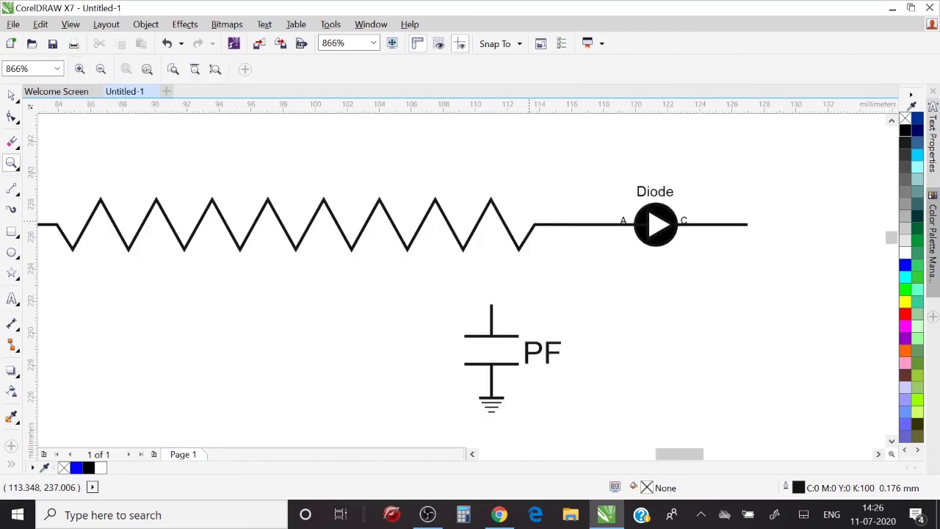
key(space)
drag(608, 293, 438, 425)
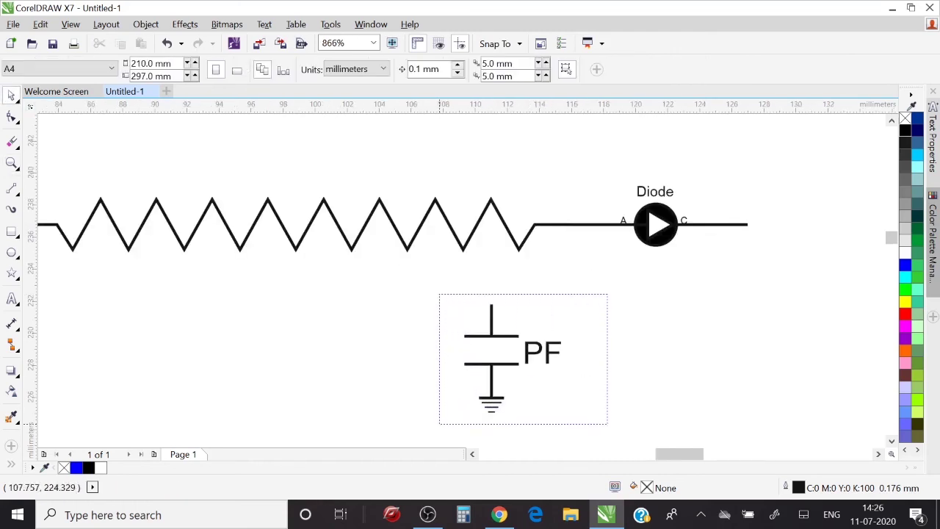
drag(489, 405, 727, 317)
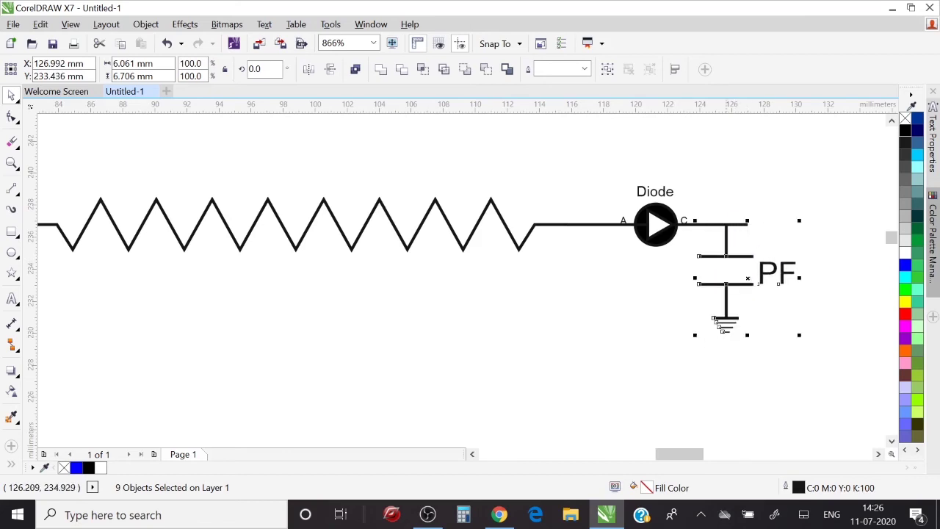
Step: Zoom out to frame the whole circuit, then zoom into the diode and capacitor area
key(Escape)
key(space)
key(F3)
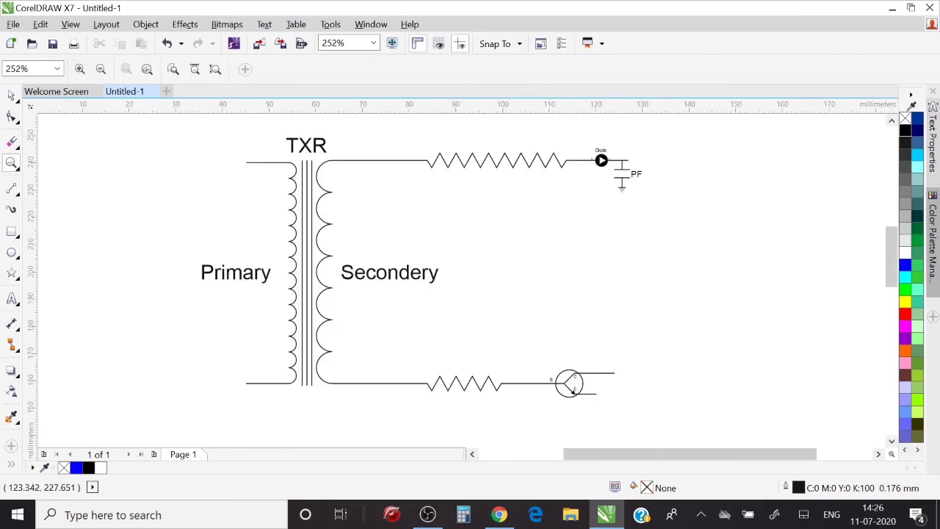
key(F3)
drag(227, 158, 616, 334)
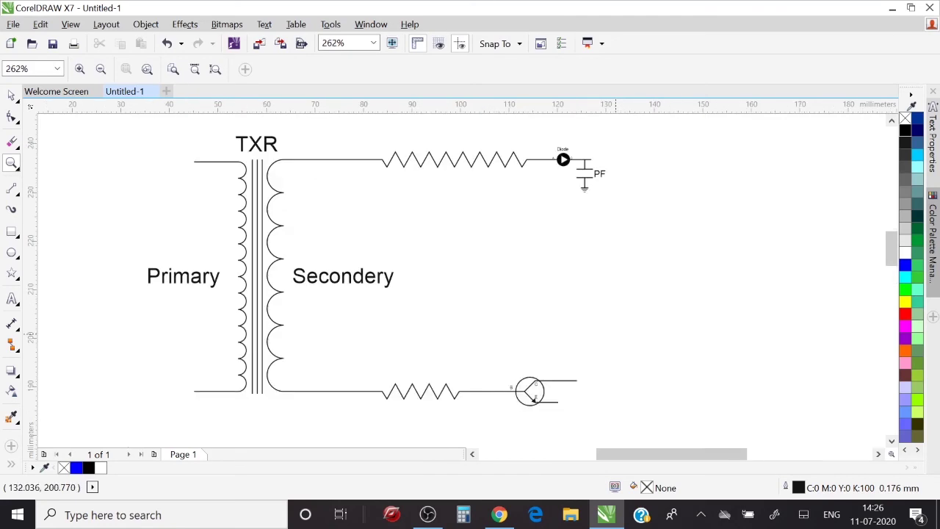
key(space)
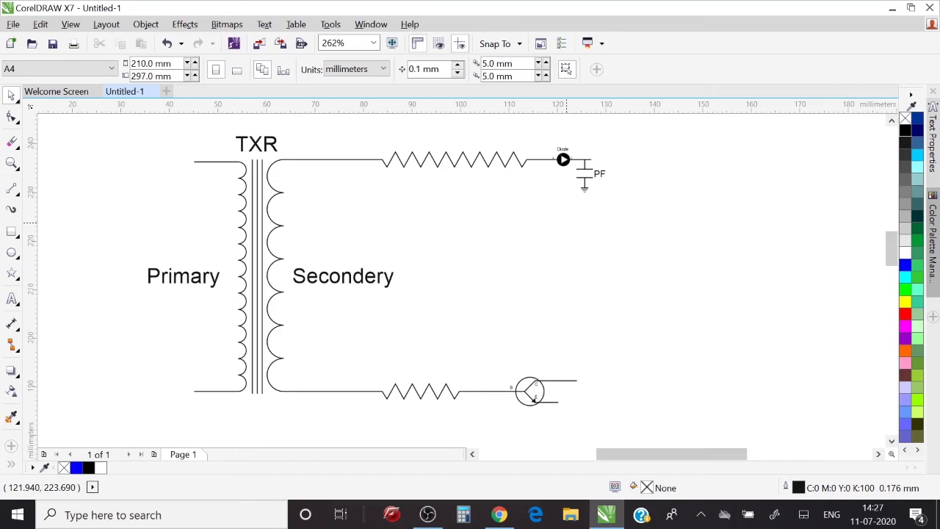
key(z)
drag(518, 140, 718, 239)
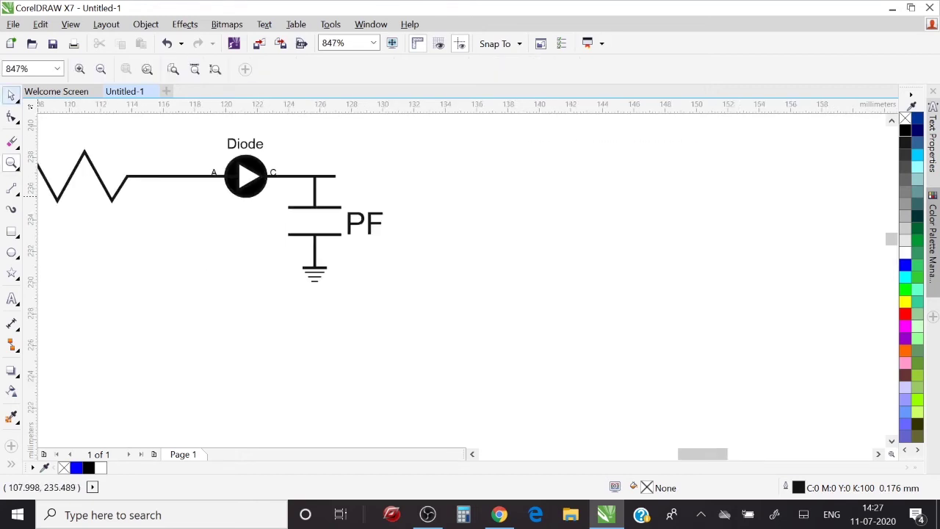
Step: Draw the trough's horizontal bottom bar to the right of the PF capacitor
key(space)
key(F5)
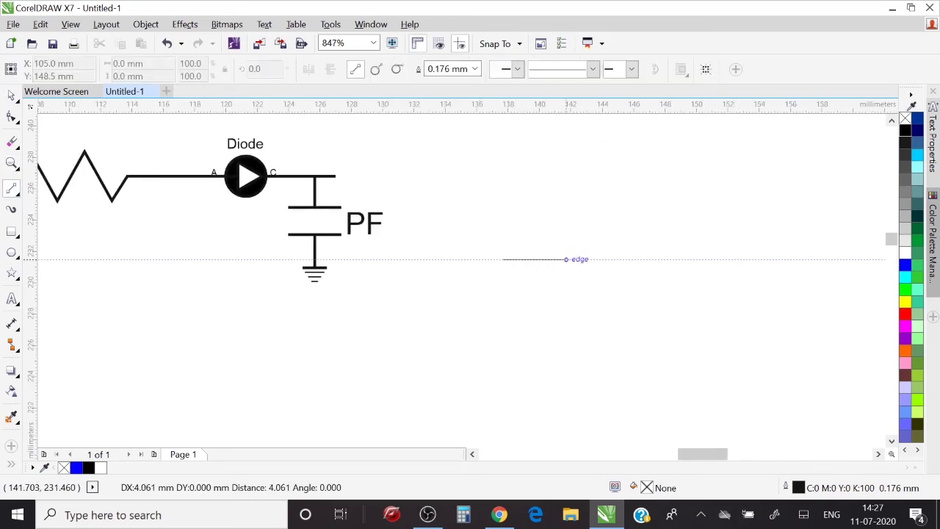
mouse_move(501, 258)
mouse_down()
mouse_move(567, 259)
mouse_move(582, 232)
mouse_up()
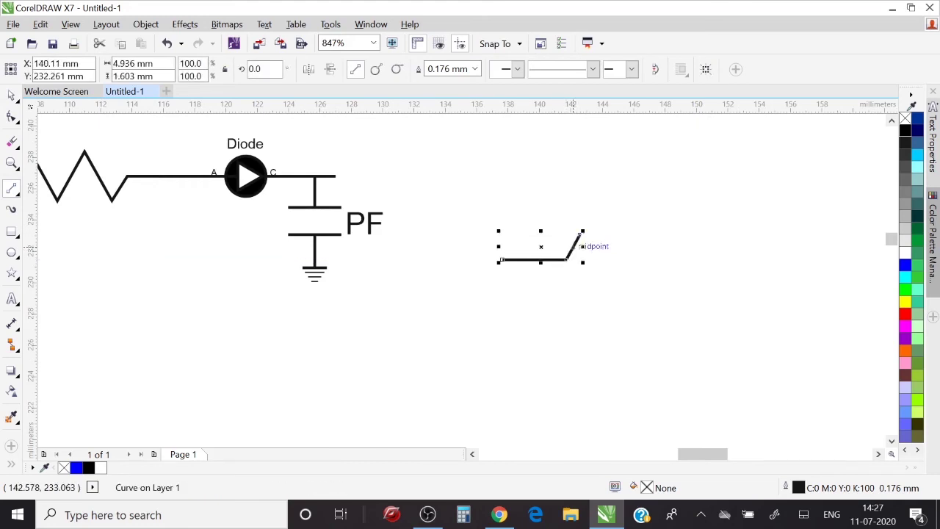
click(11, 95)
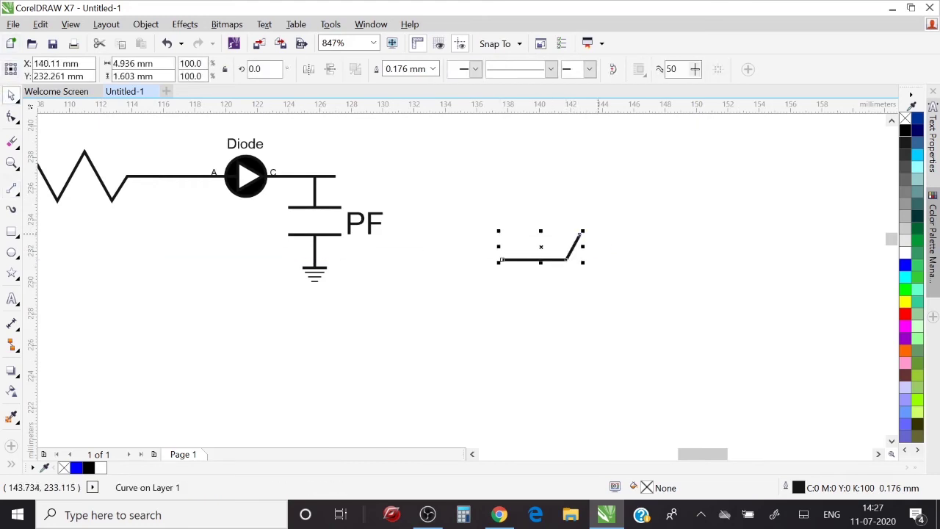
key(ctrl+z)
key(z)
drag(418, 215, 642, 285)
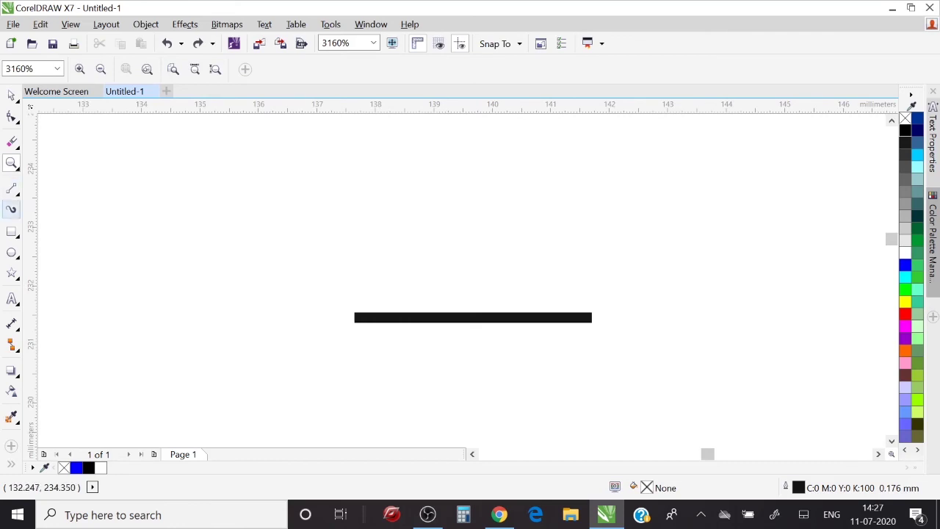
Step: Draw a slanted right leg and mirror a copy of it as the left leg
click(11, 188)
drag(620, 255, 591, 317)
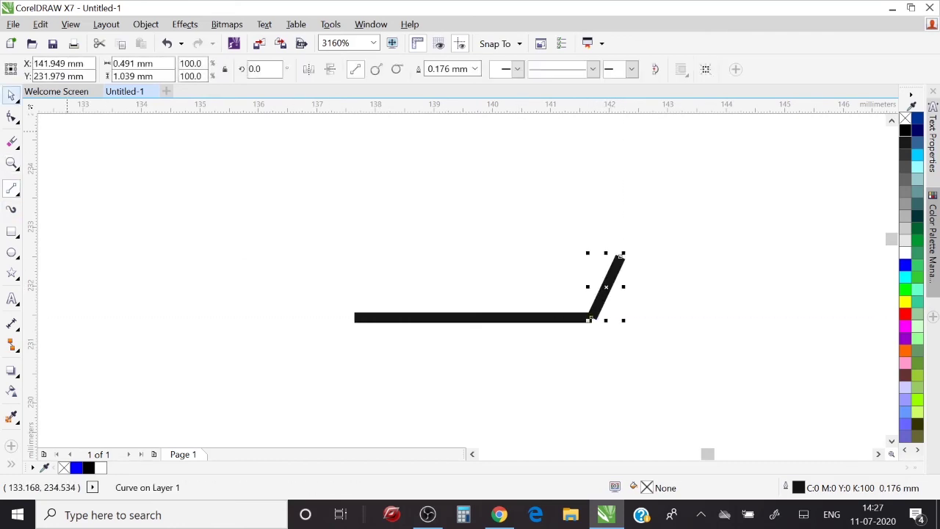
key(F5)
mouse_move(624, 287)
mouse_down()
mouse_move(322, 281)
mouse_move(341, 279)
mouse_up()
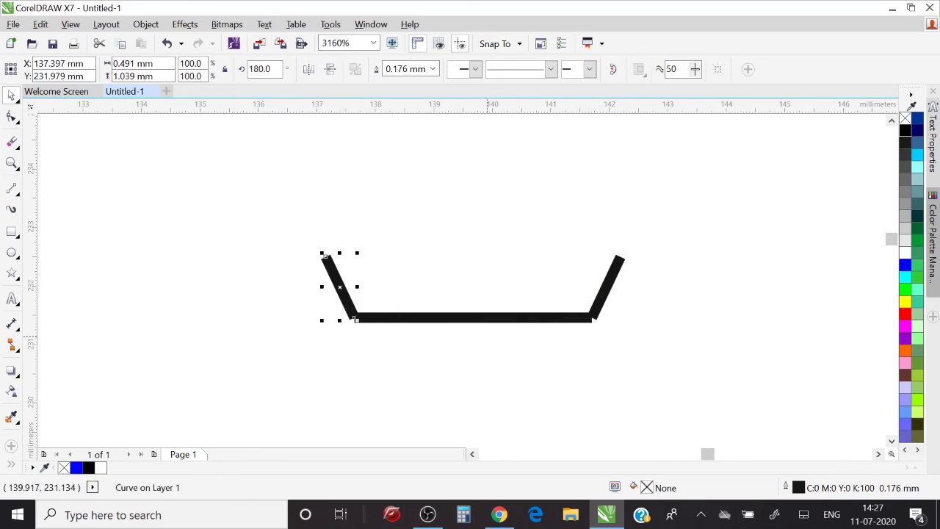
key(z)
drag(275, 206, 651, 333)
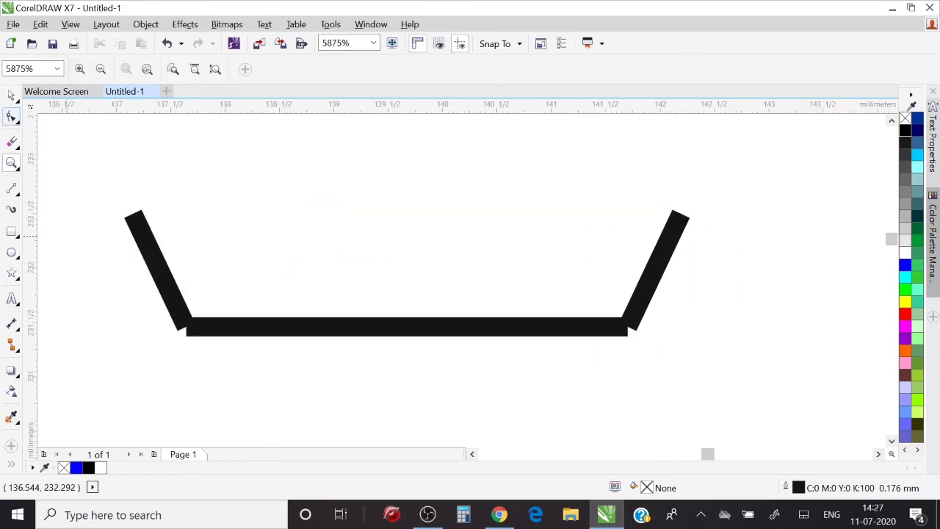
click(11, 116)
Step: Combine both legs and the bar into one curve and join its bottom corners
key(space)
click(150, 264)
shift+click(326, 327)
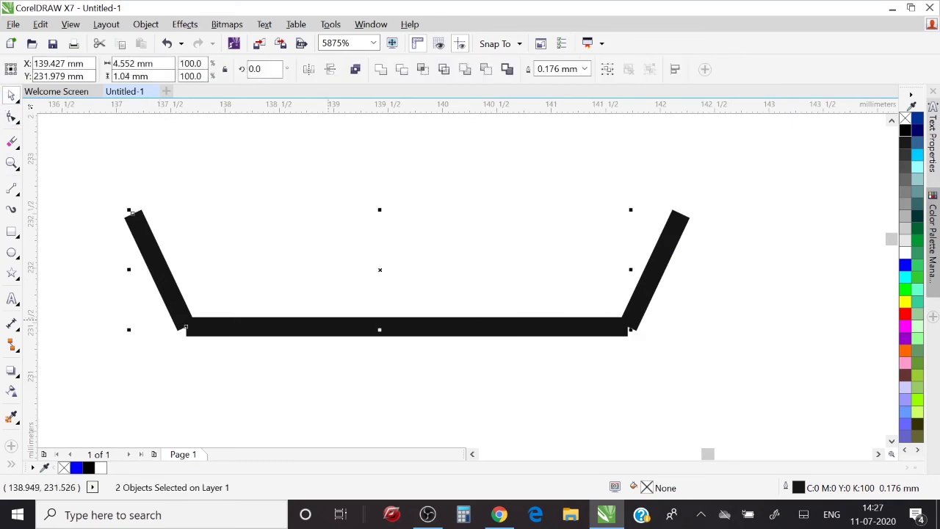
shift+click(660, 261)
click(380, 69)
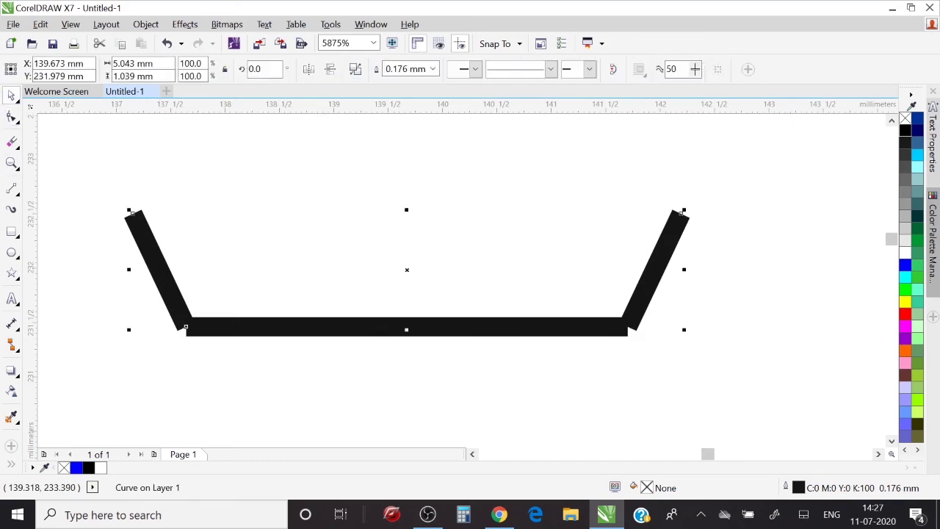
key(F10)
drag(186, 325, 184, 332)
drag(627, 324, 628, 327)
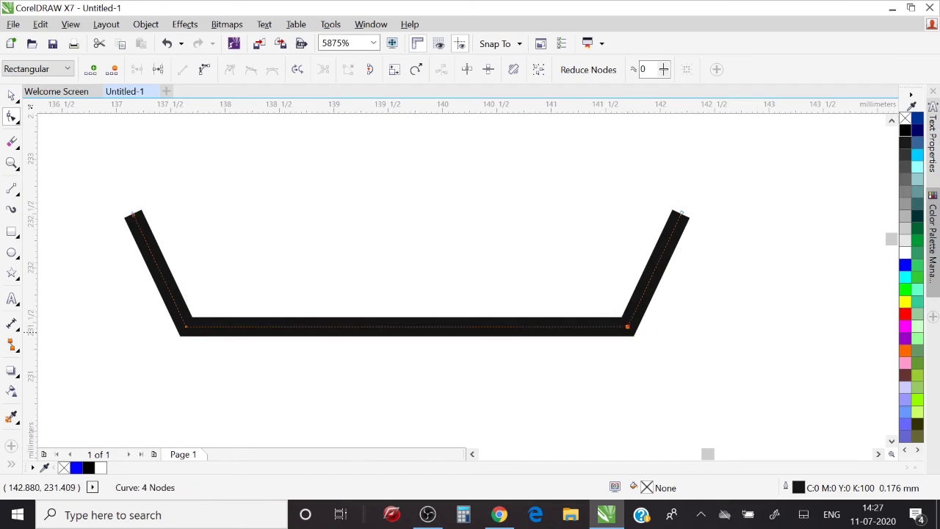
Step: Narrow the trough shape to about 68% of its width
key(space)
key(z)
right_click(549, 304)
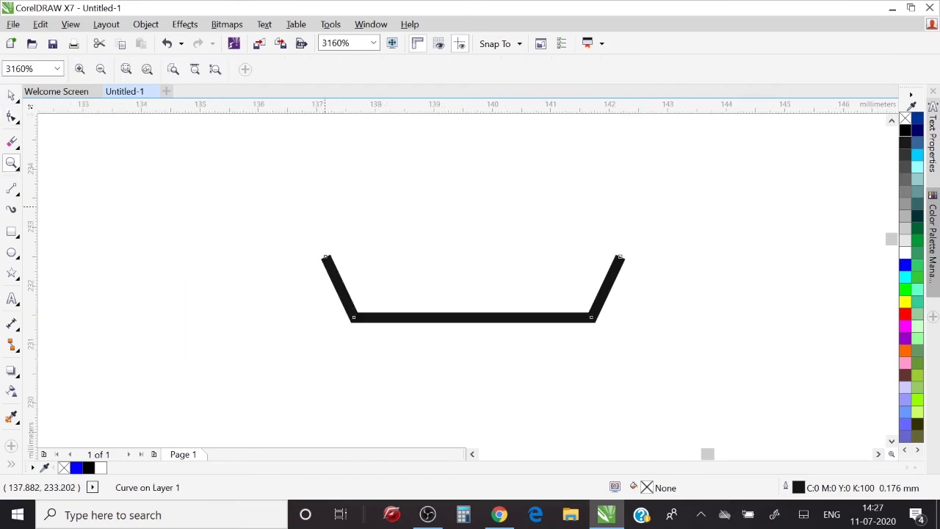
key(space)
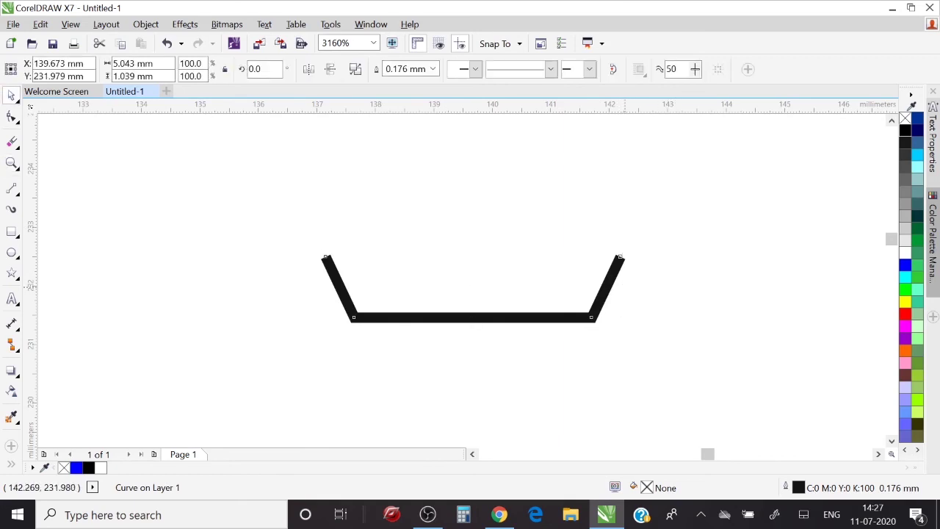
drag(625, 286, 529, 286)
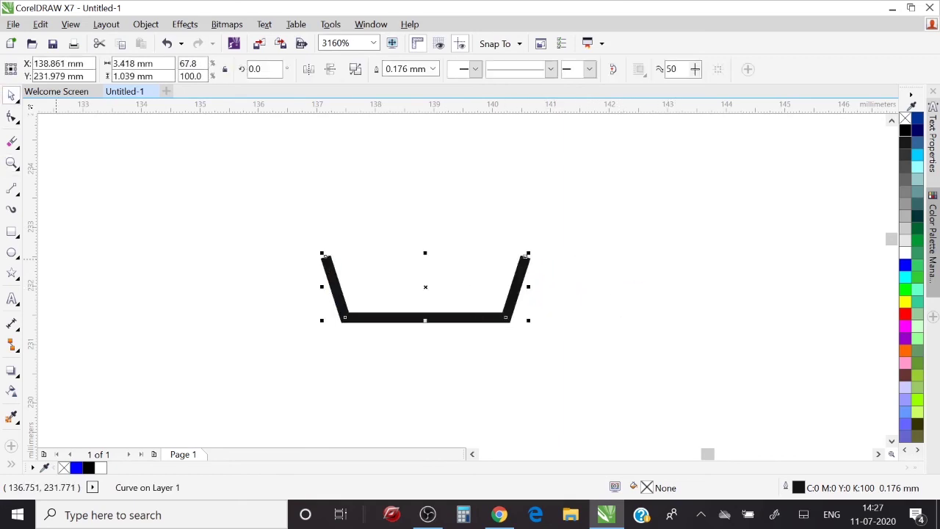
Step: Draw a T-shaped plate inside the trough and centre it over the trough
key(F5)
click(426, 286)
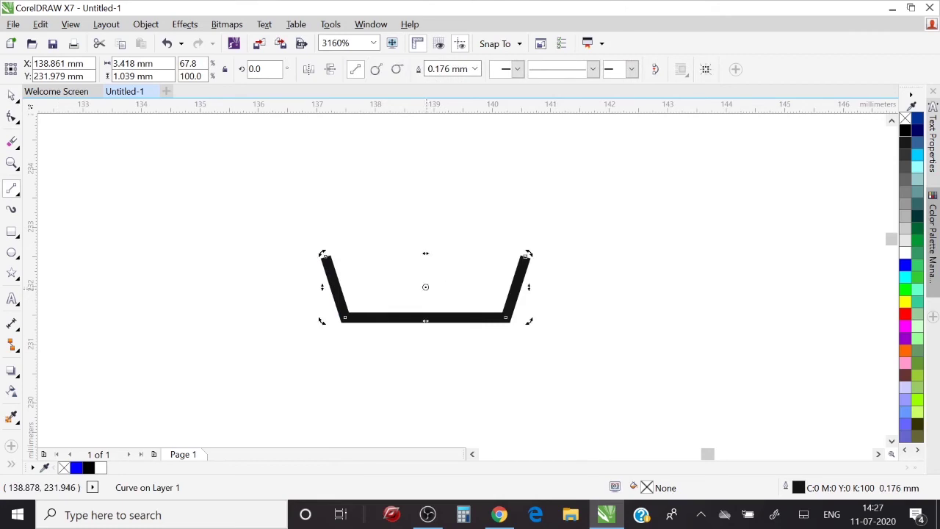
key(Escape)
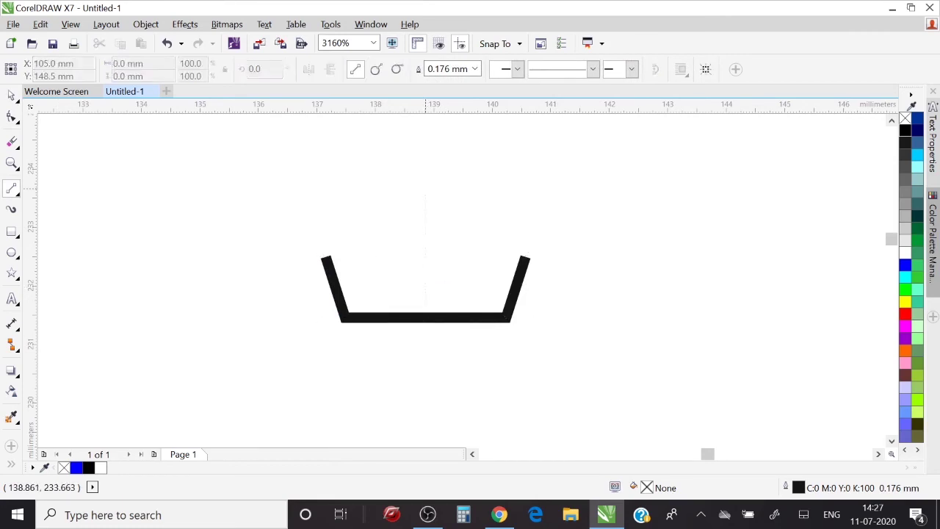
click(426, 189)
click(425, 285)
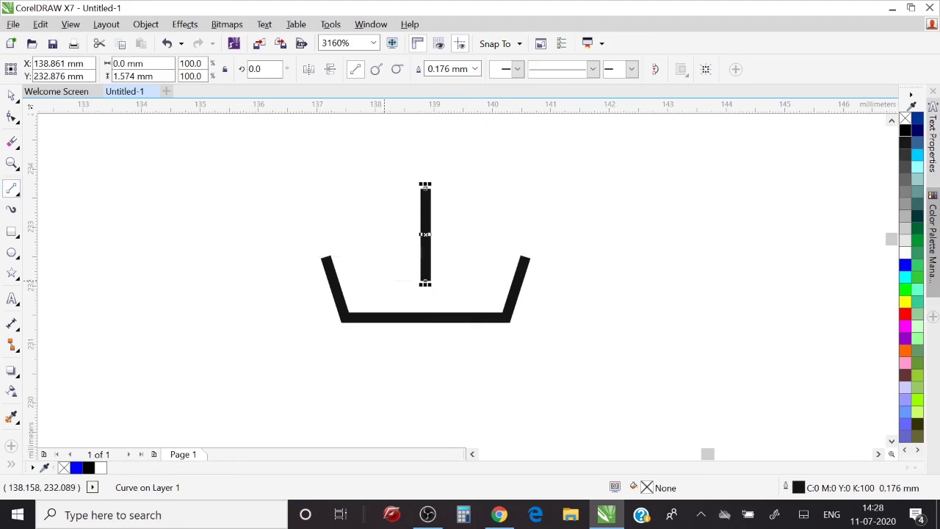
click(385, 280)
click(460, 280)
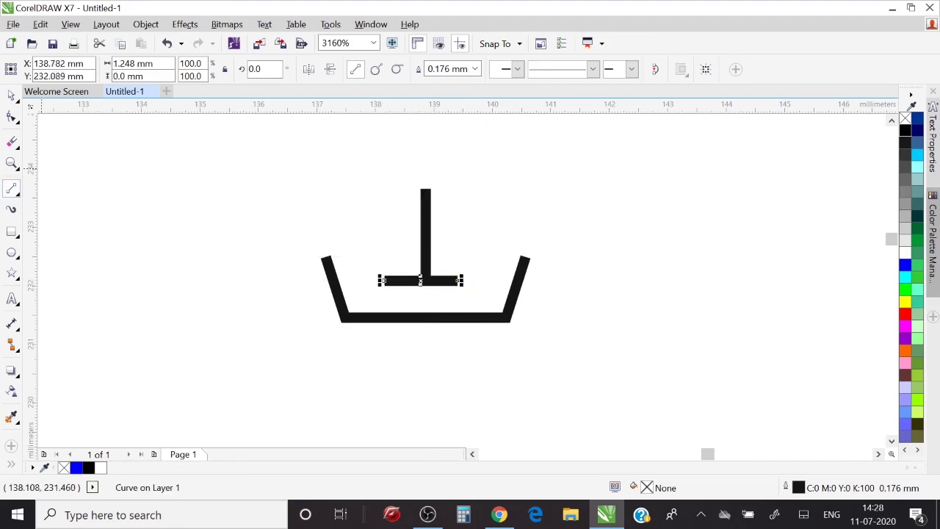
shift+click(426, 193)
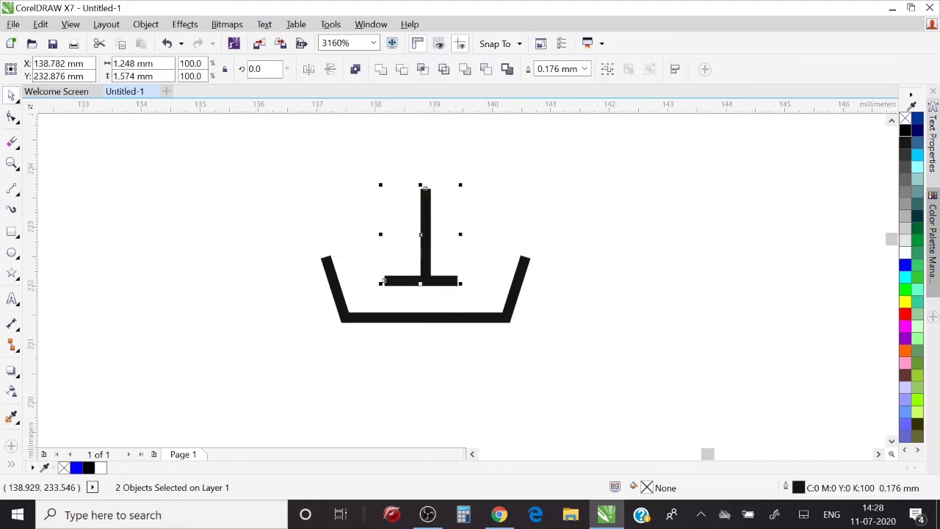
drag(382, 281, 387, 281)
Step: Draw a lead running down from the trough's centre
key(space)
click(426, 280)
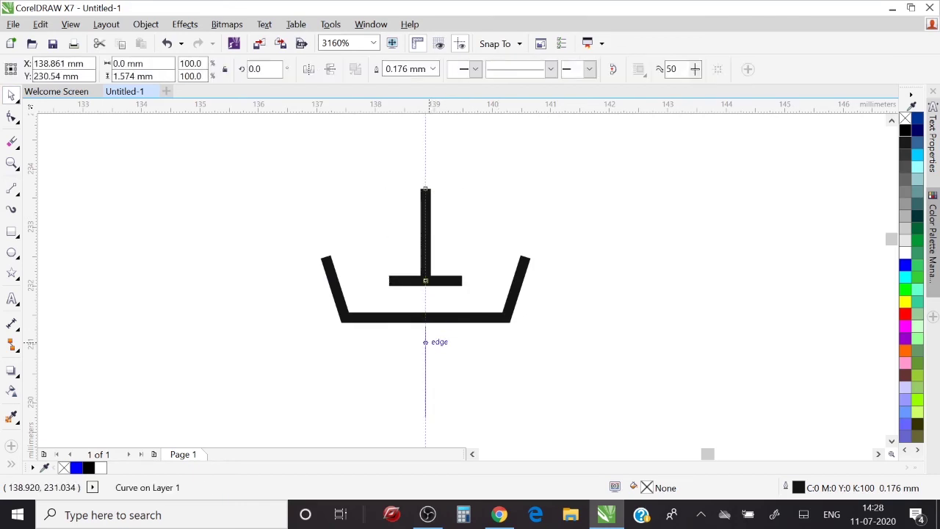
click(426, 408)
key(z)
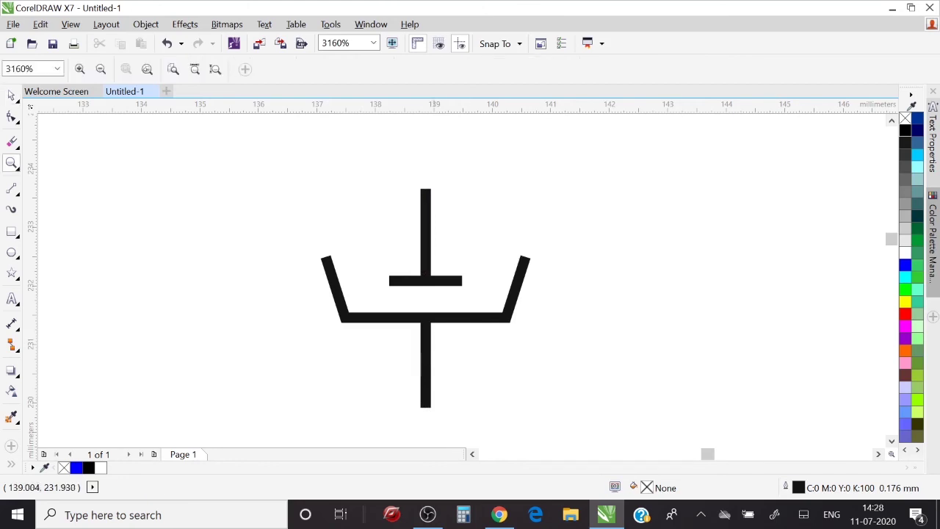
scroll(434, 290, down, 3)
Step: Place a copy of the ground symbol under the new symbol and group its bars
drag(178, 154, 622, 317)
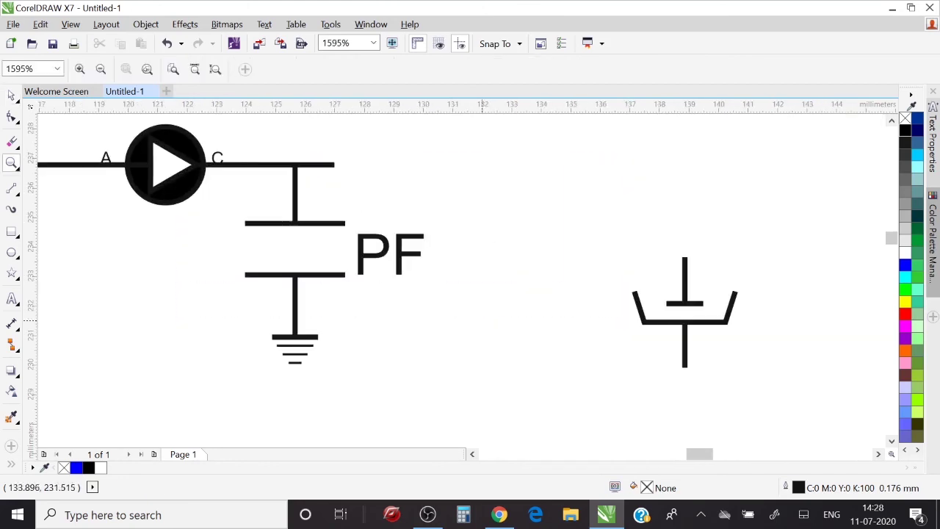
key(space)
drag(315, 383, 315, 382)
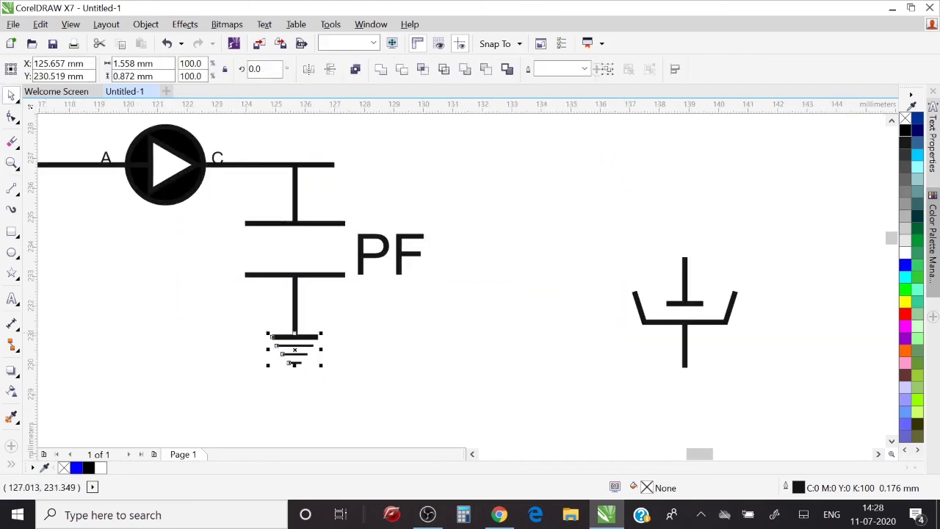
drag(296, 350, 690, 391)
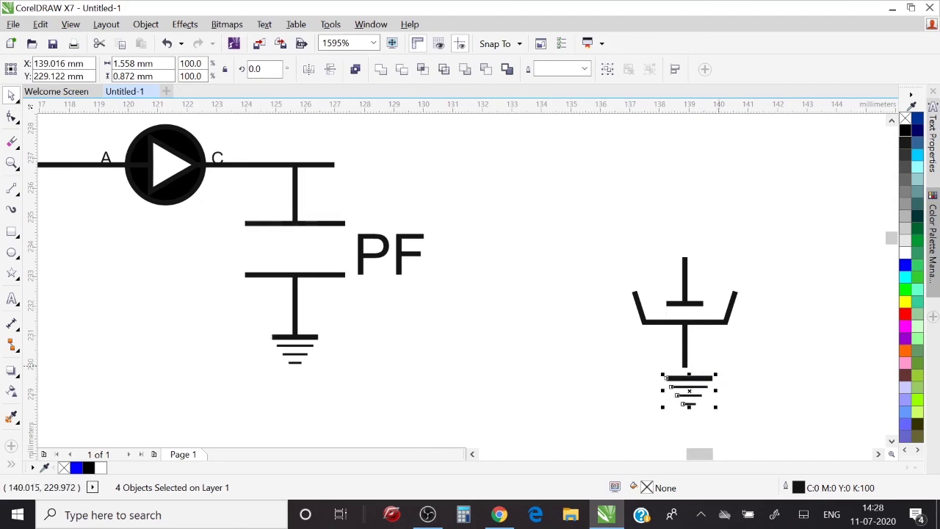
key(ctrl+g)
shift+click(689, 360)
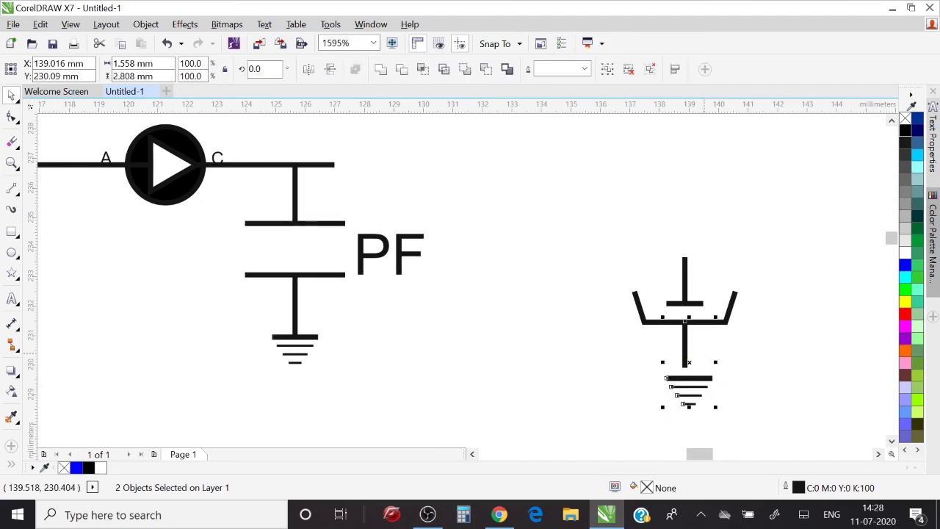
Step: Move the copied ground symbol up to the end of the lead
key(z)
drag(605, 310, 734, 416)
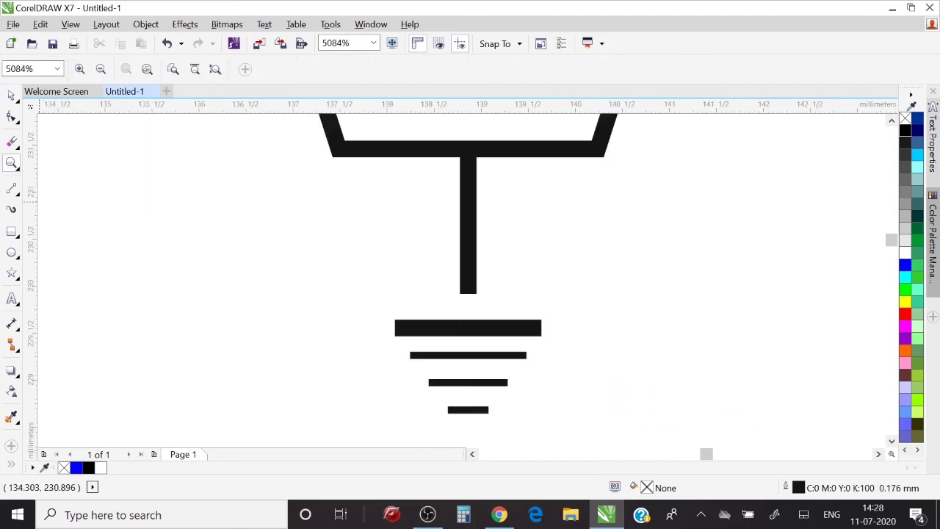
click(11, 95)
drag(354, 298, 627, 429)
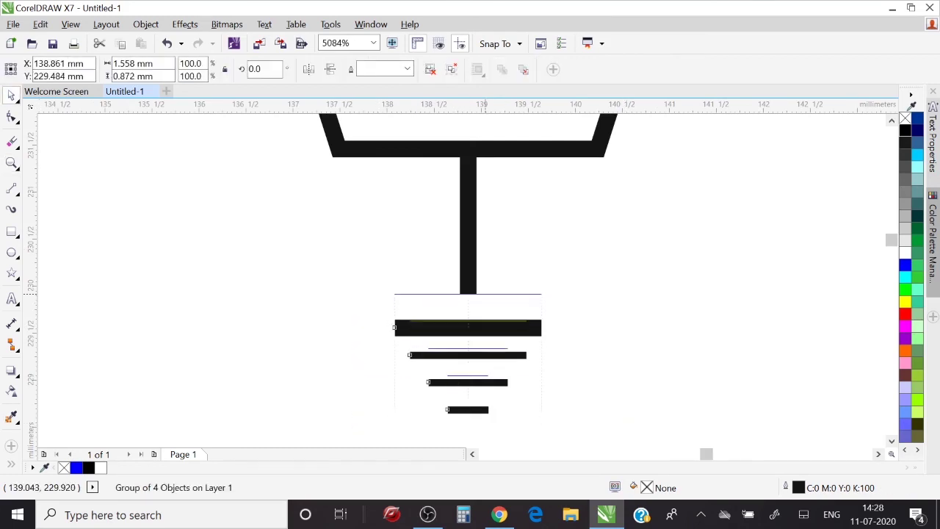
drag(485, 326, 485, 292)
Step: Stretch the wire right of the diode out to the ground symbol
key(z)
scroll(548, 263, down, 3)
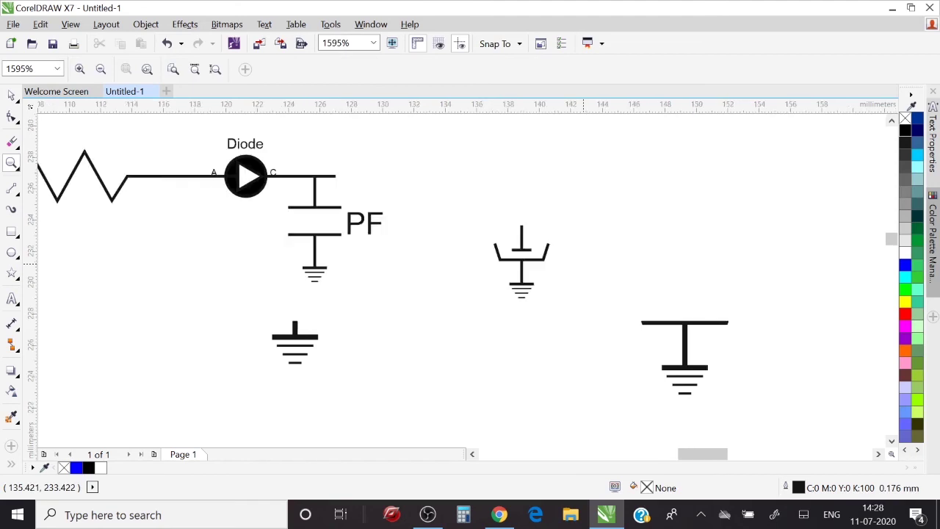
scroll(548, 250, down, 2)
mouse_move(174, 144)
mouse_down()
mouse_move(550, 235)
mouse_move(635, 236)
mouse_up()
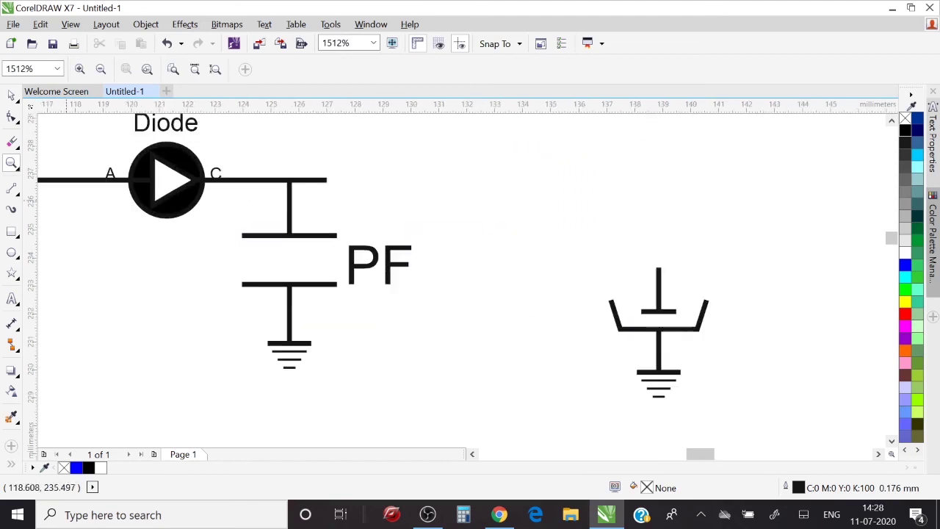
key(space)
click(331, 179)
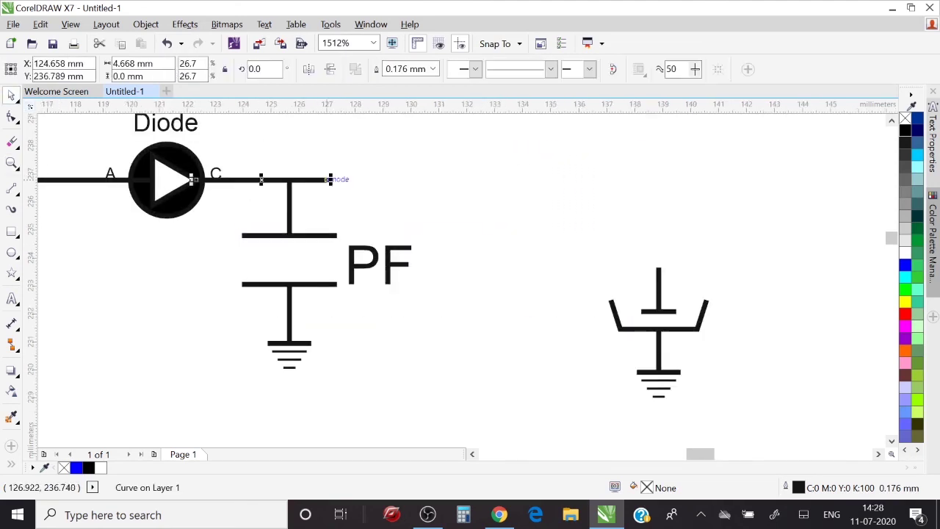
drag(327, 179, 670, 179)
Step: Move the whole right ground symbol up to sit just below the wire
drag(791, 250, 599, 423)
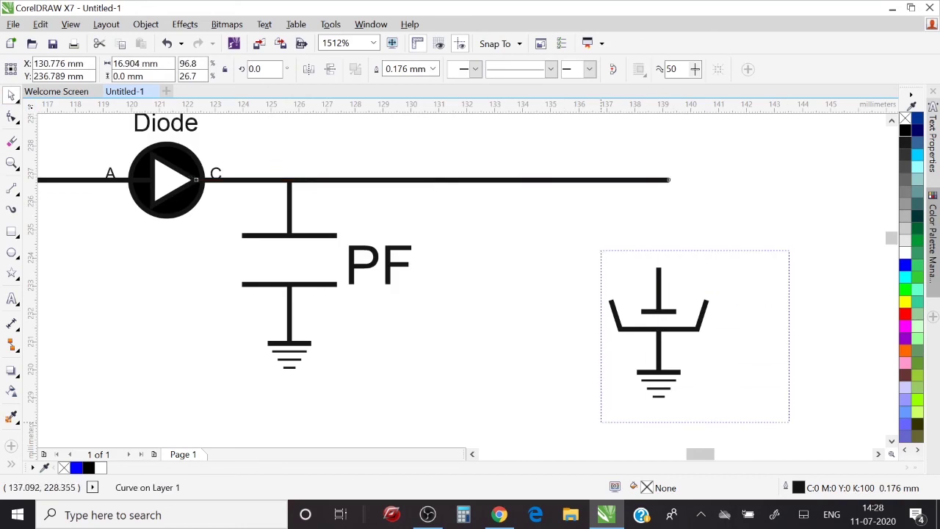
drag(658, 324, 658, 291)
drag(653, 224, 659, 224)
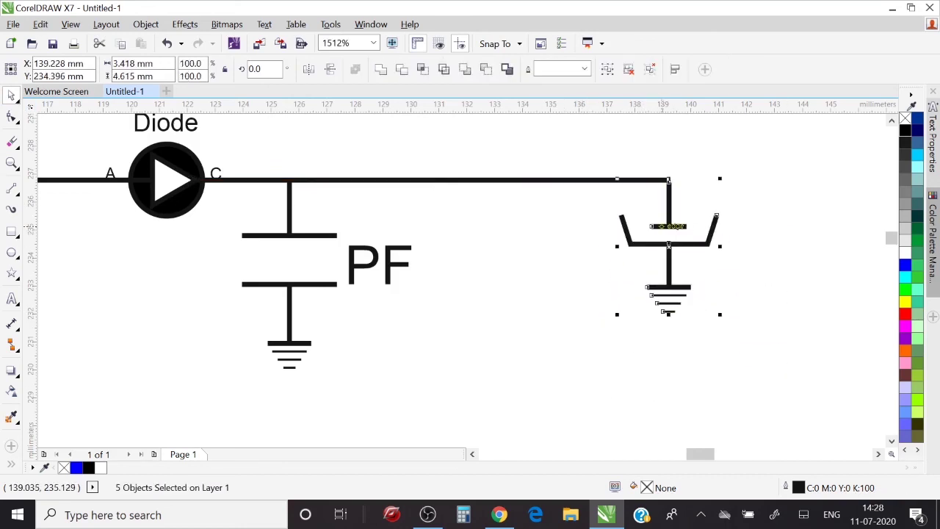
key(z)
drag(607, 157, 717, 231)
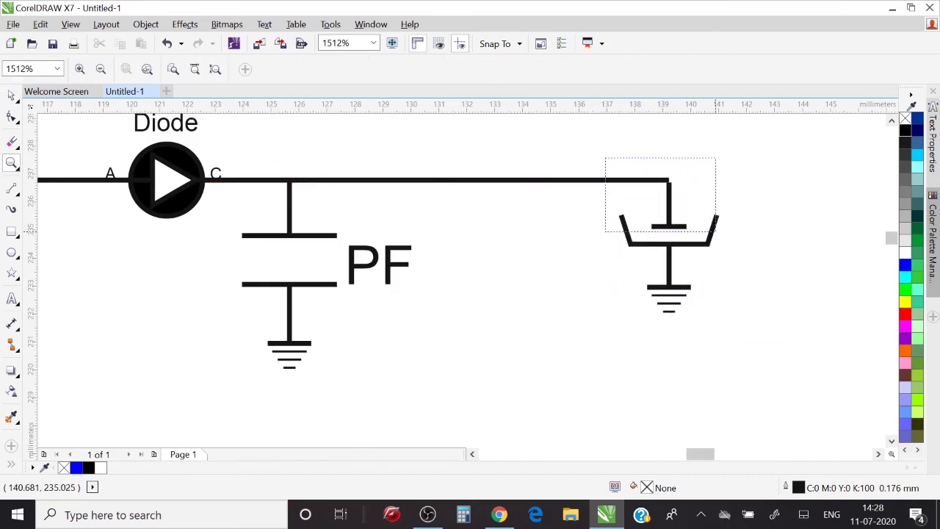
Step: Combine the symbol's vertical bar with its base and pull its top node up to the wire
key(space)
click(501, 224)
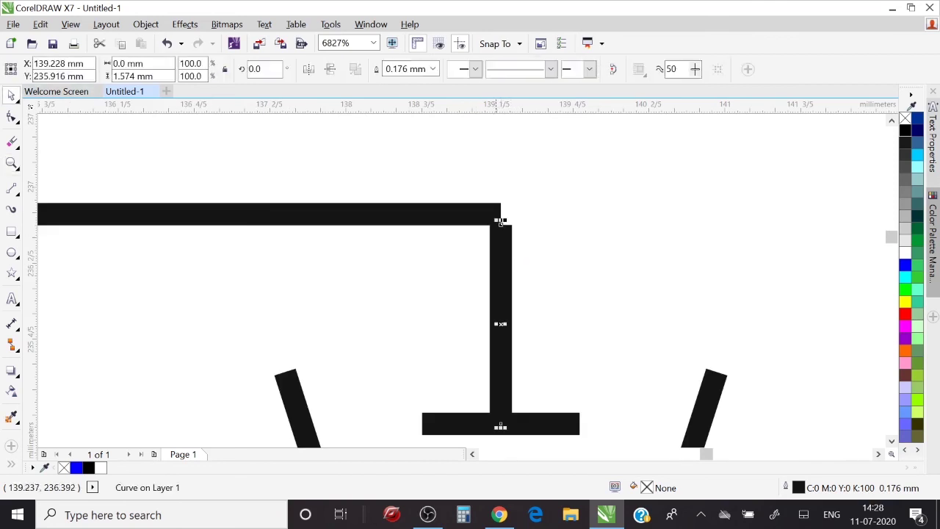
key(ctrl+l)
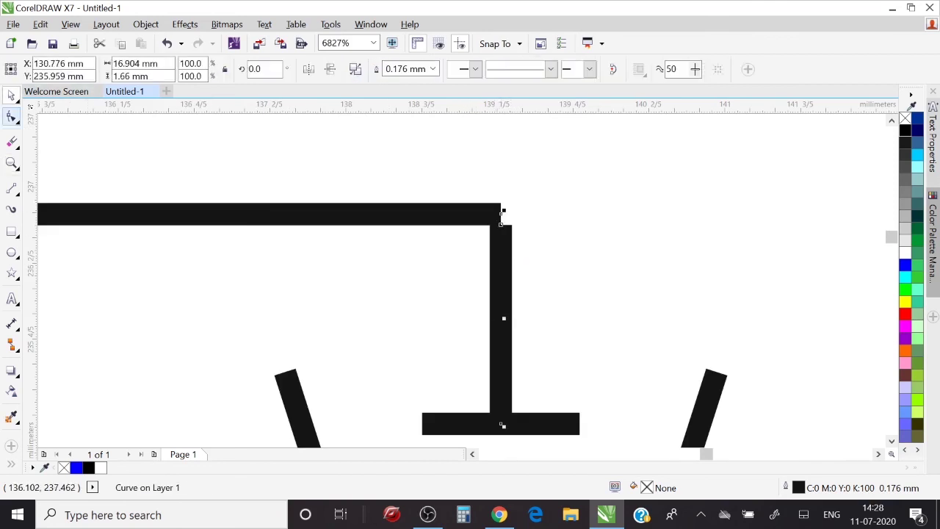
key(F10)
drag(500, 219, 503, 211)
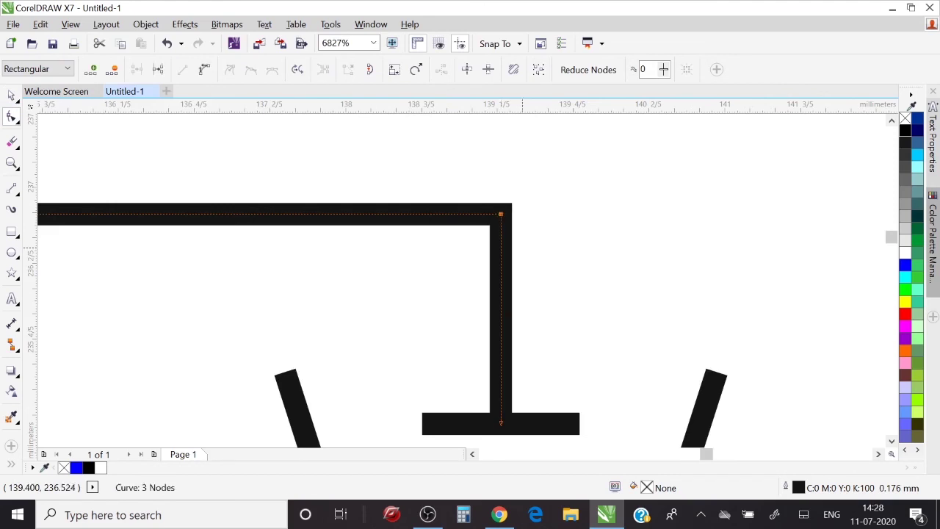
click(11, 96)
click(11, 164)
Step: Add a text label reading 'Resistance' in the empty middle of the drawing
scroll(537, 238, down, 5)
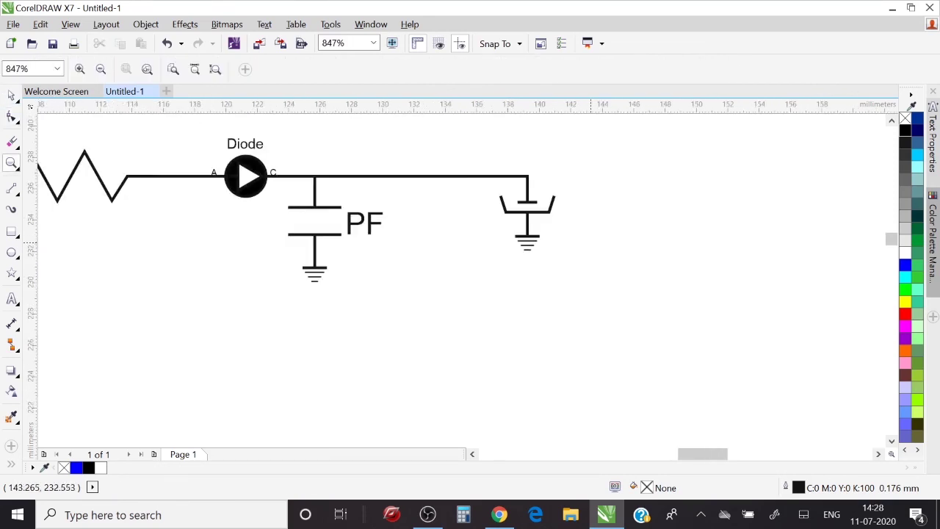
scroll(538, 239, down, 3)
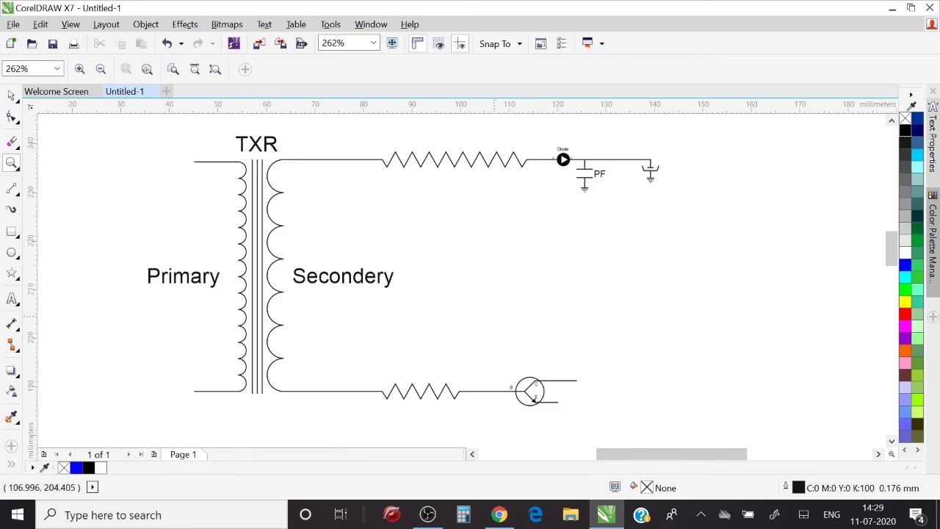
drag(472, 423, 693, 161)
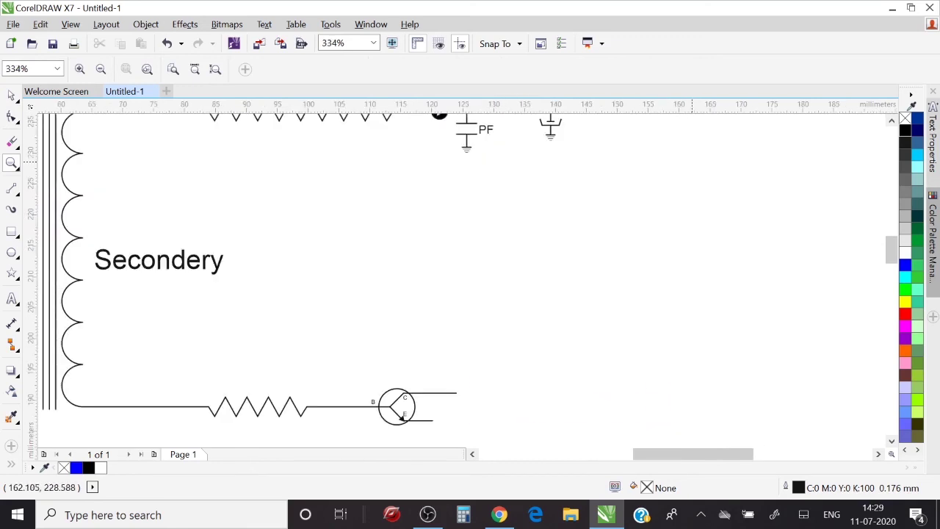
right_click(653, 231)
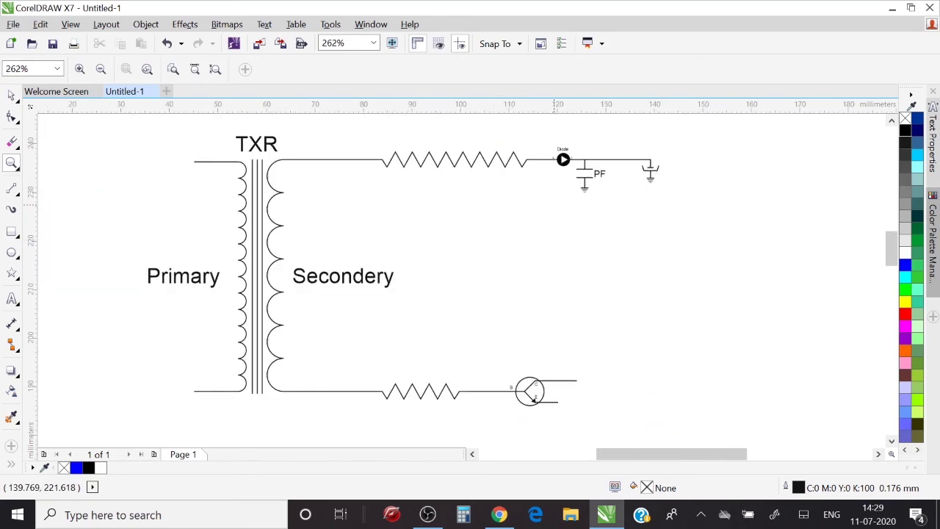
key(space)
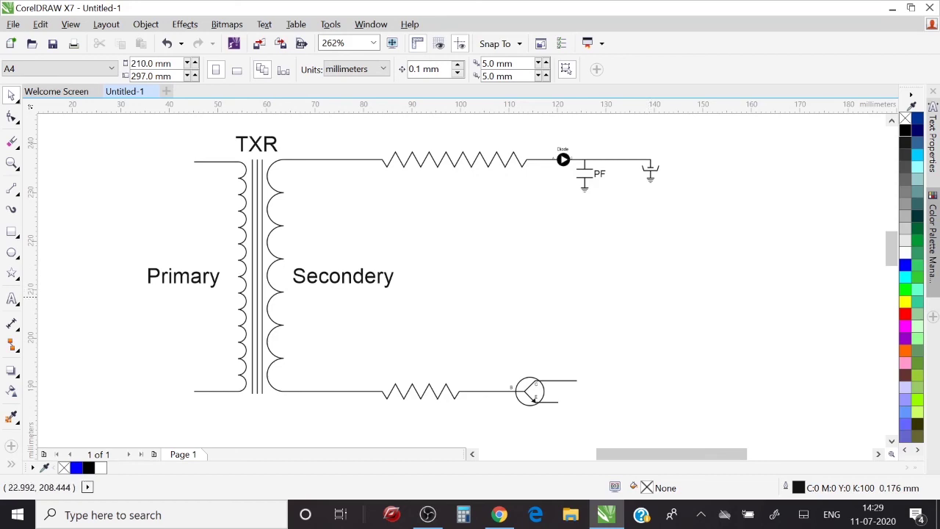
click(12, 299)
click(454, 323)
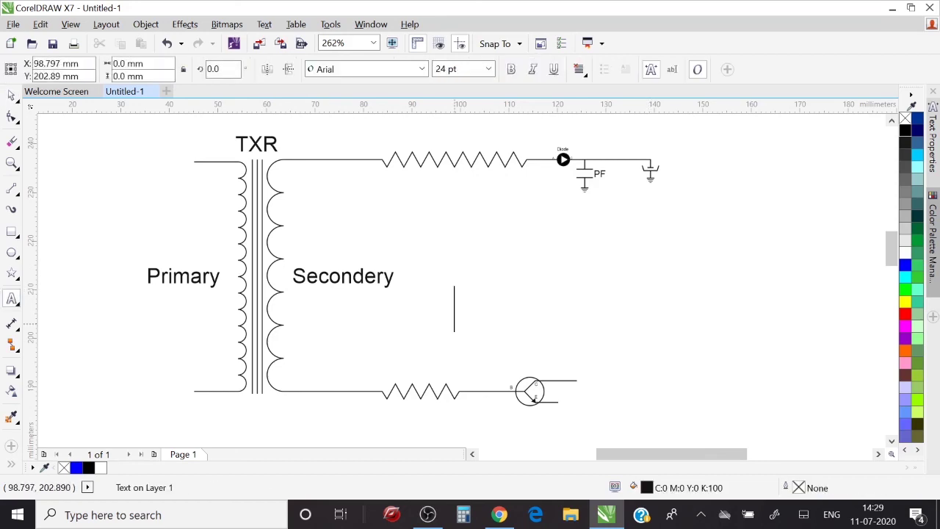
text(1)
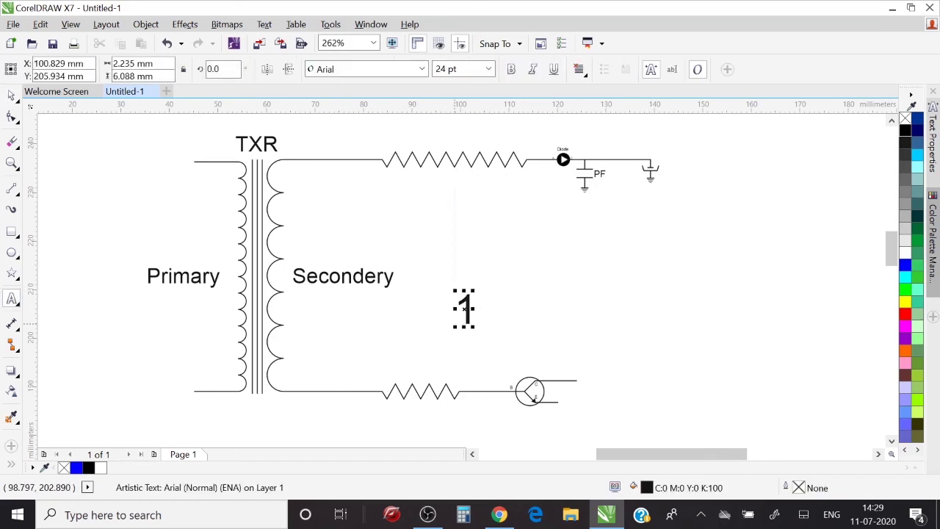
key(BackSpace)
text(rEG)
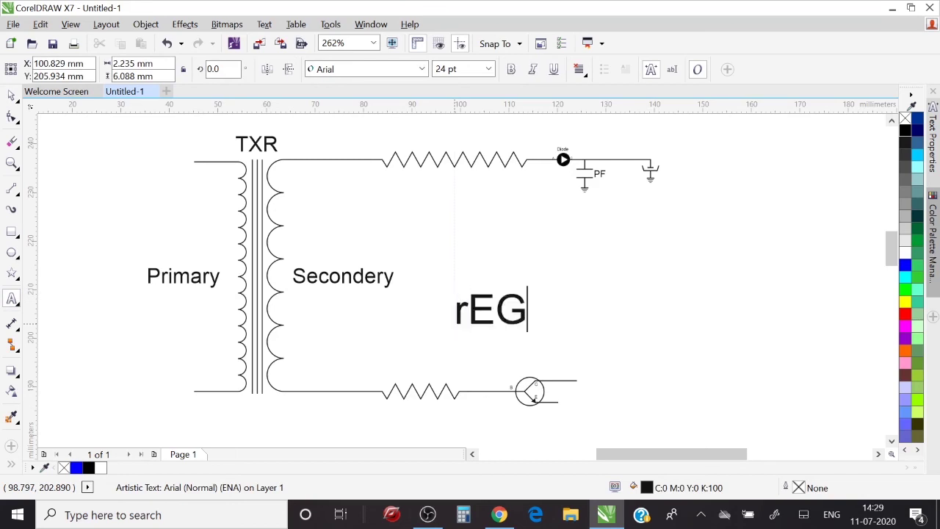
key(BackSpace)
key(BackSpace)
key(BackSpace)
text(r)
key(BackSpace)
text(r)
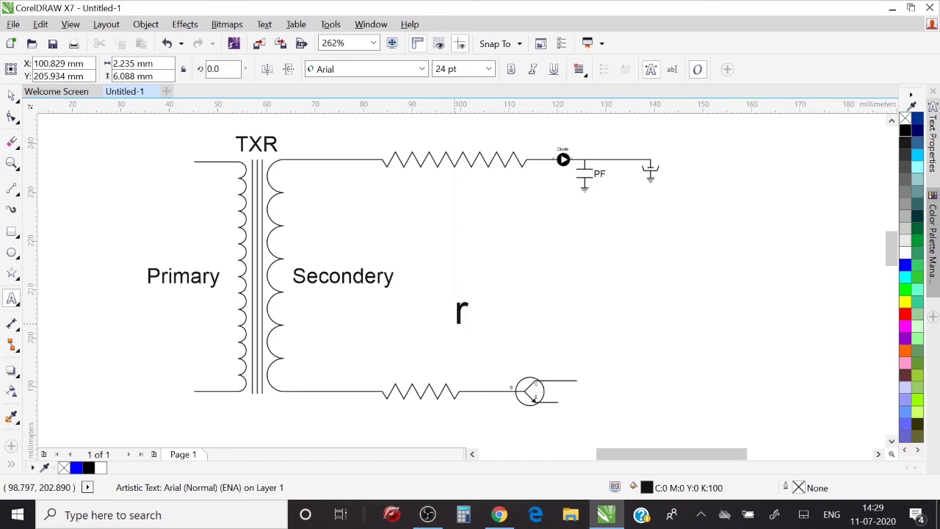
key(BackSpace)
text(R)
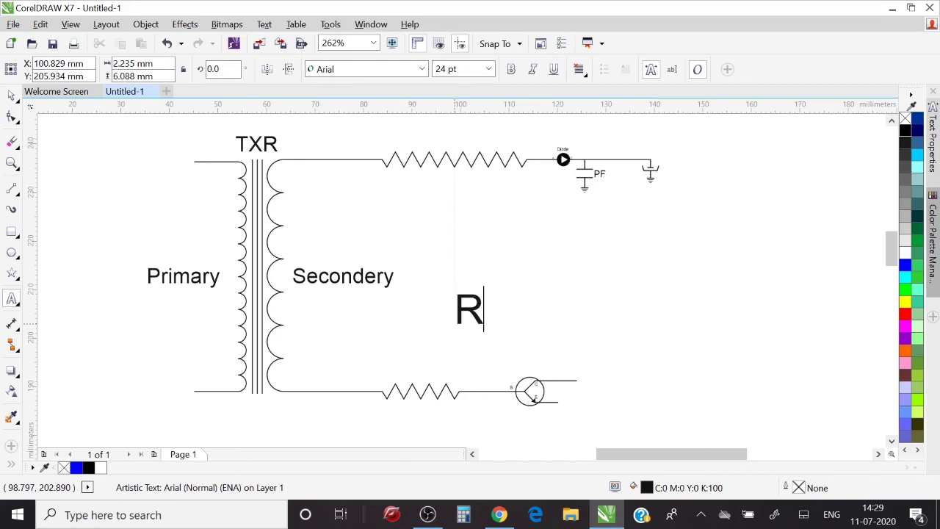
text(es.)
key(BackSpace)
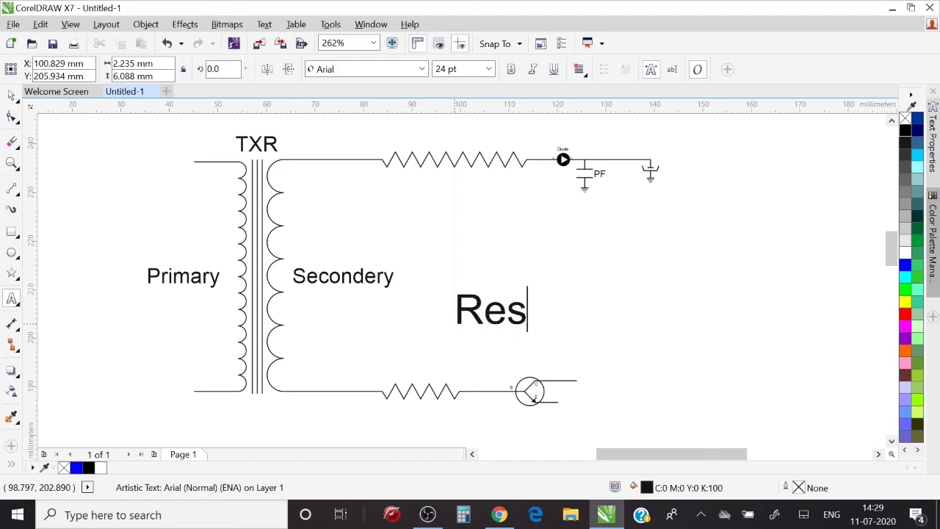
text(istance)
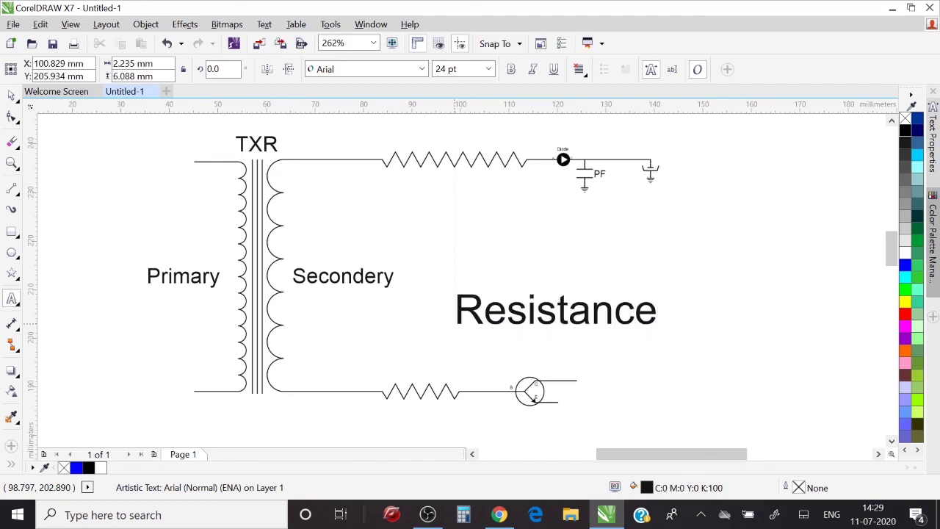
key(Escape)
Step: Shrink the Resistance text to a small label size
click(11, 95)
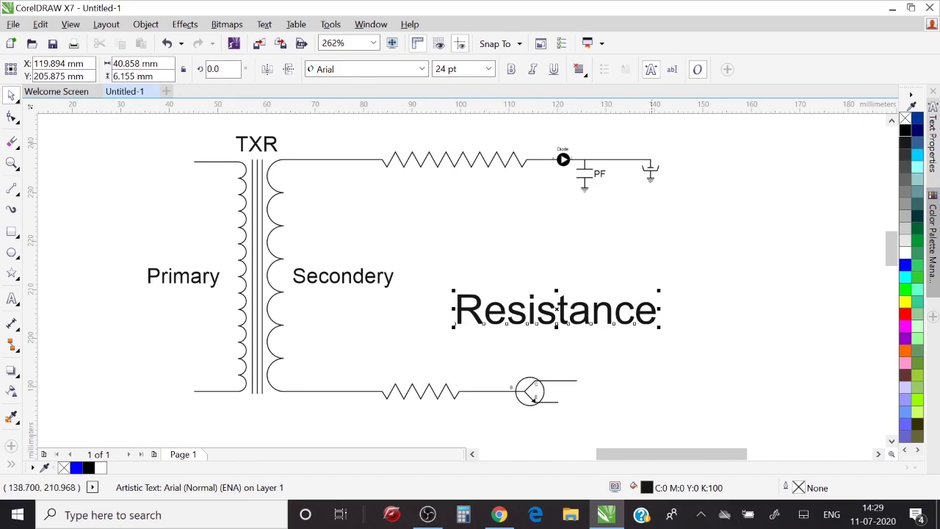
mouse_move(660, 291)
mouse_down()
mouse_move(504, 335)
mouse_move(520, 314)
mouse_move(435, 376)
mouse_move(465, 138)
mouse_up()
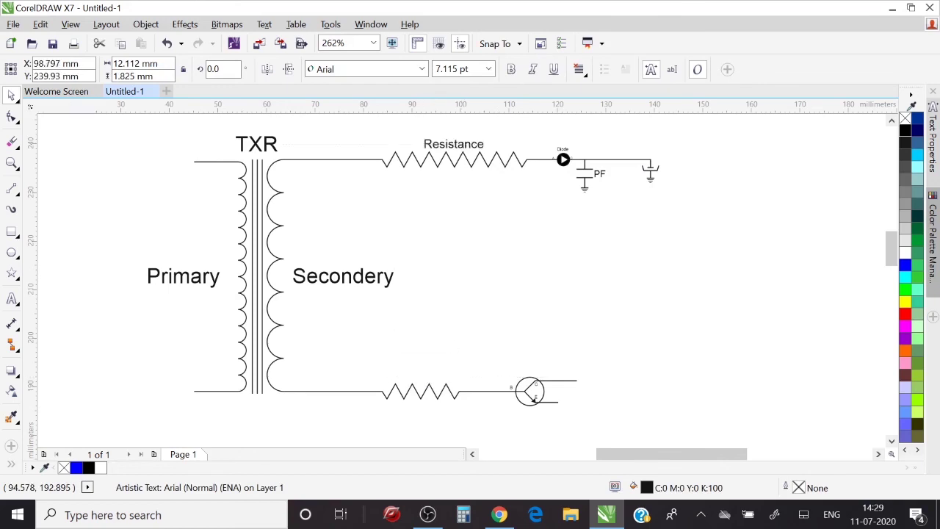
key(ctrl+z)
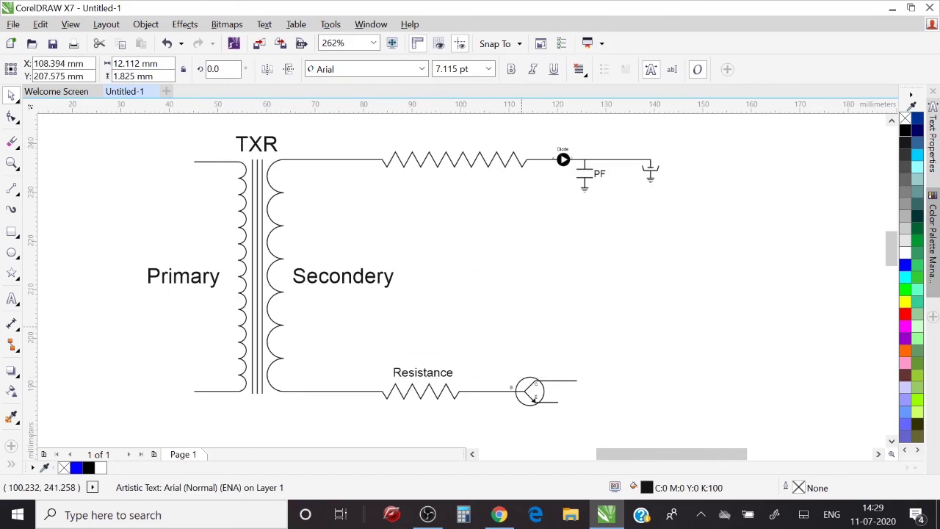
Step: Place Resistance label copies above the upper resistor and transistor, retyping the transistor one 'NPN Transistor'
drag(432, 366, 537, 357)
key(ctrl+v)
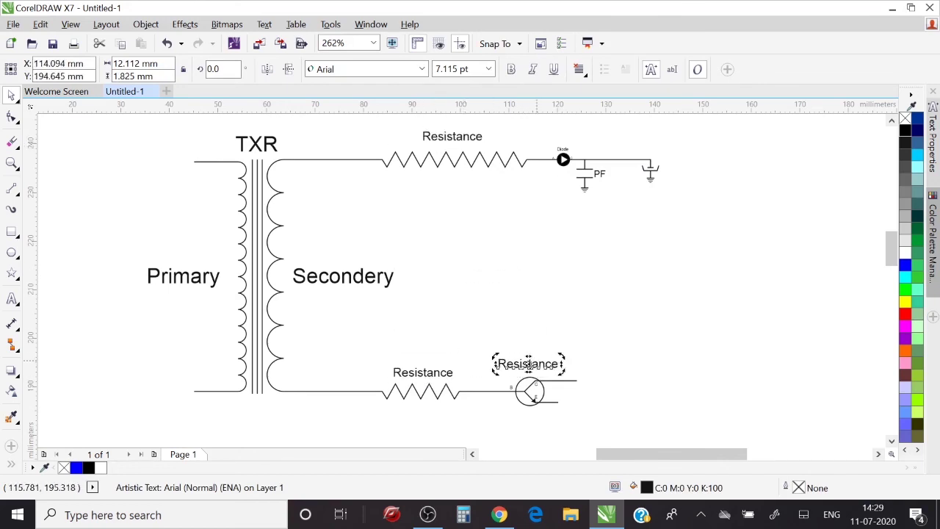
double_click(538, 359)
double_click(527, 364)
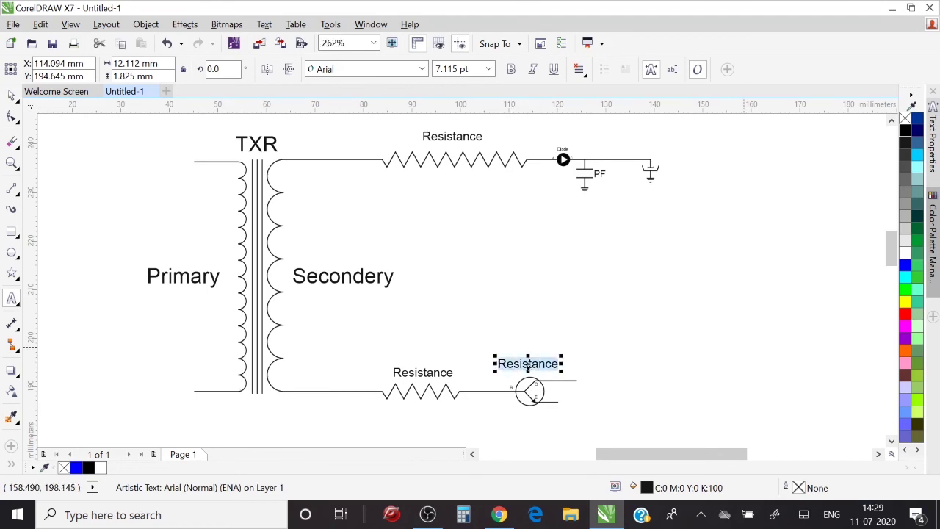
key(BackSpace)
text(NPN )
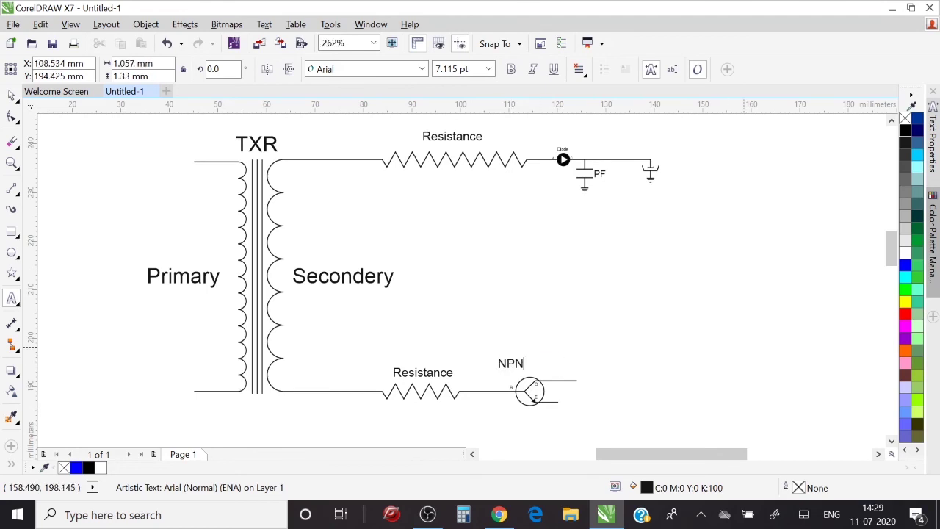
text(TRA)
key(BackSpace)
key(BackSpace)
key(BackSpace)
text(Transist)
text(or)
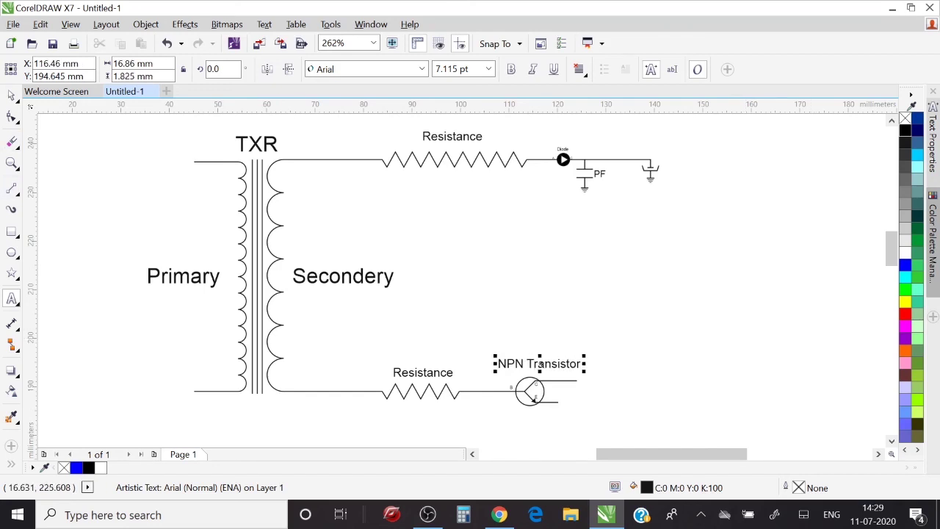
click(11, 96)
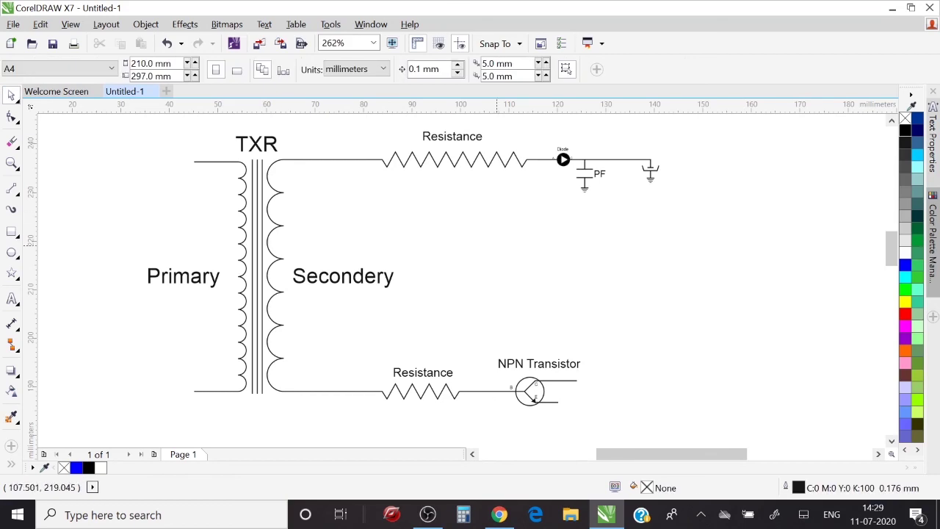